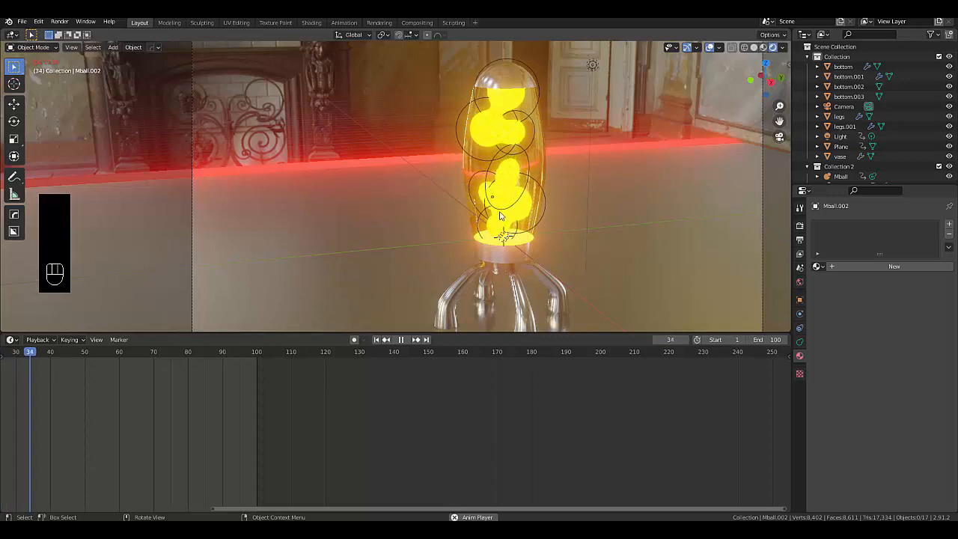
Step: Examine the playing lava lamp animation up close and from a distance
left_click(432, 257)
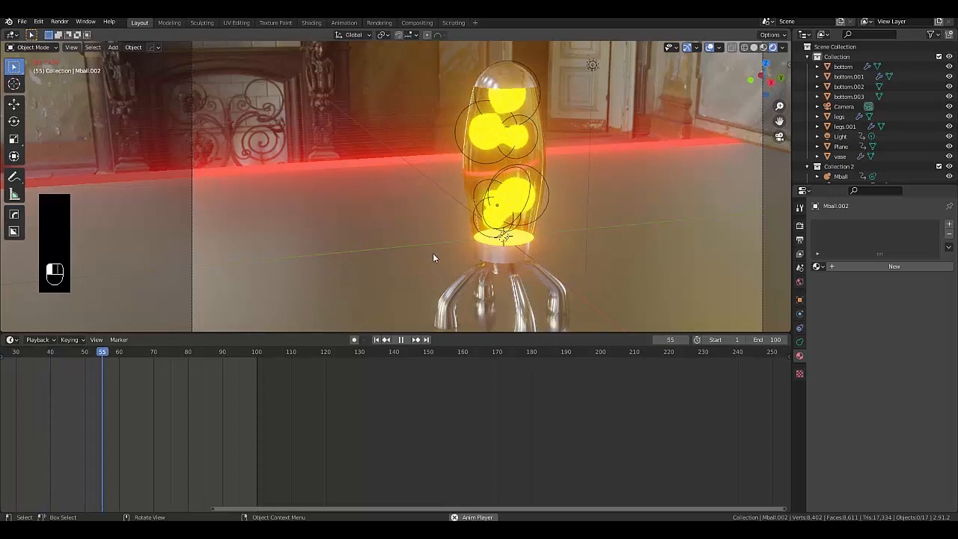
scroll(503, 199, "up", 5)
scroll(502, 199, "up", 3)
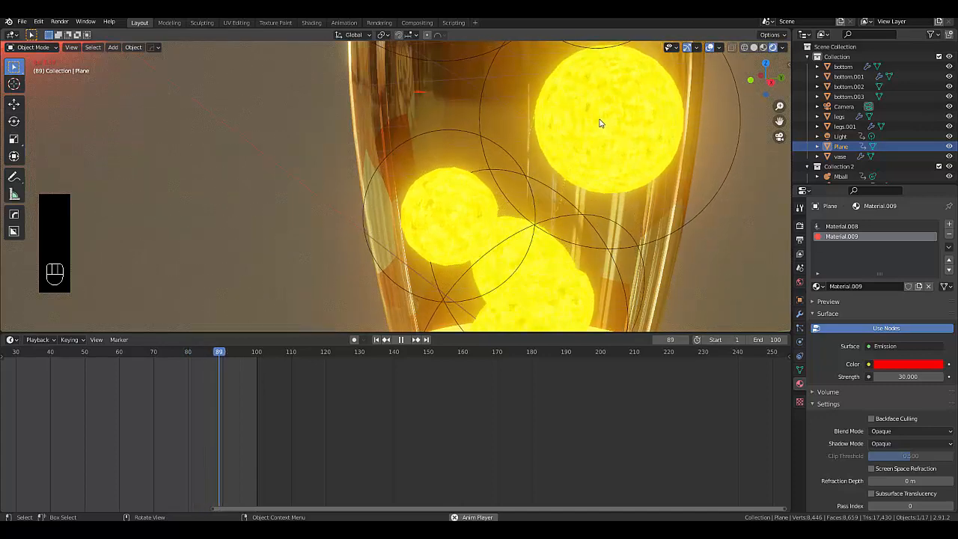
scroll(595, 133, "down", 8)
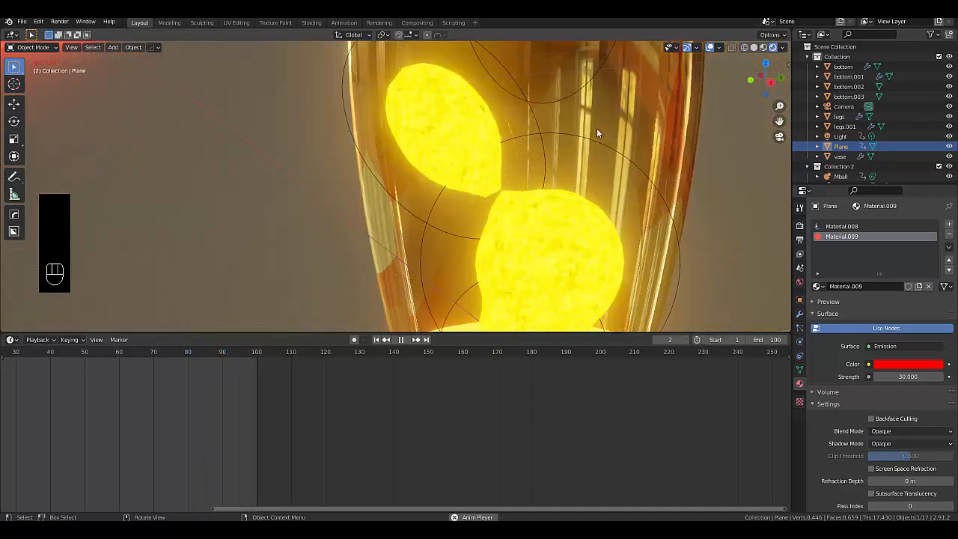
scroll(597, 135, "down", 5)
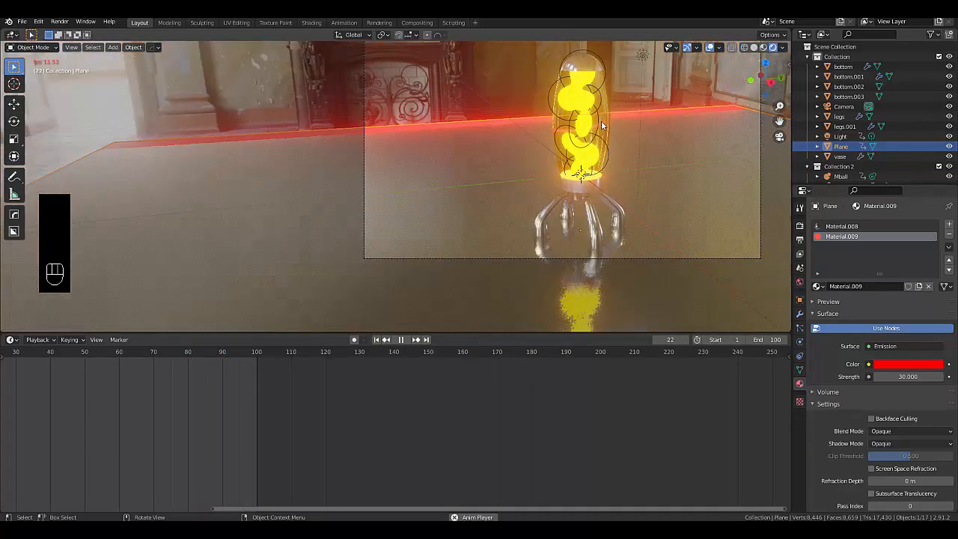
scroll(610, 94, "up", 2)
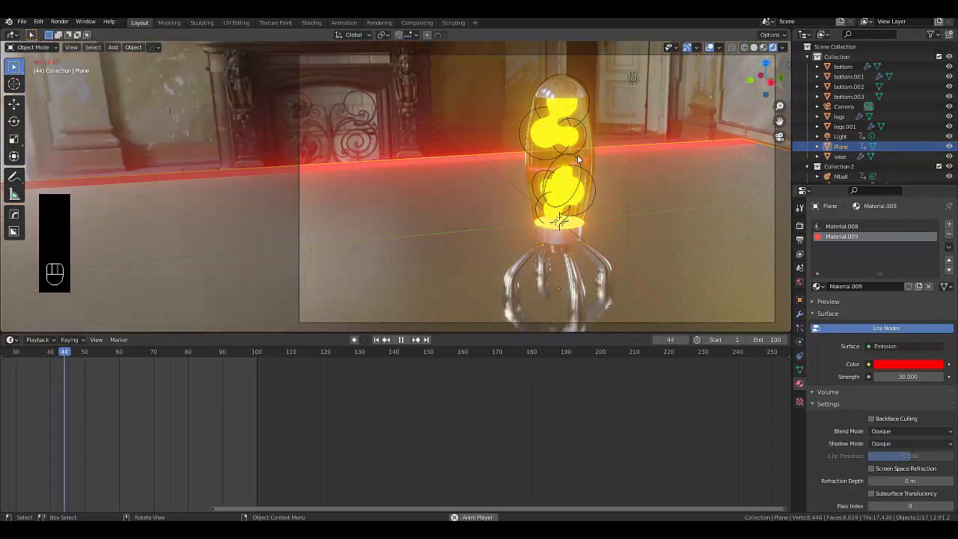
scroll(577, 155, "up", 2)
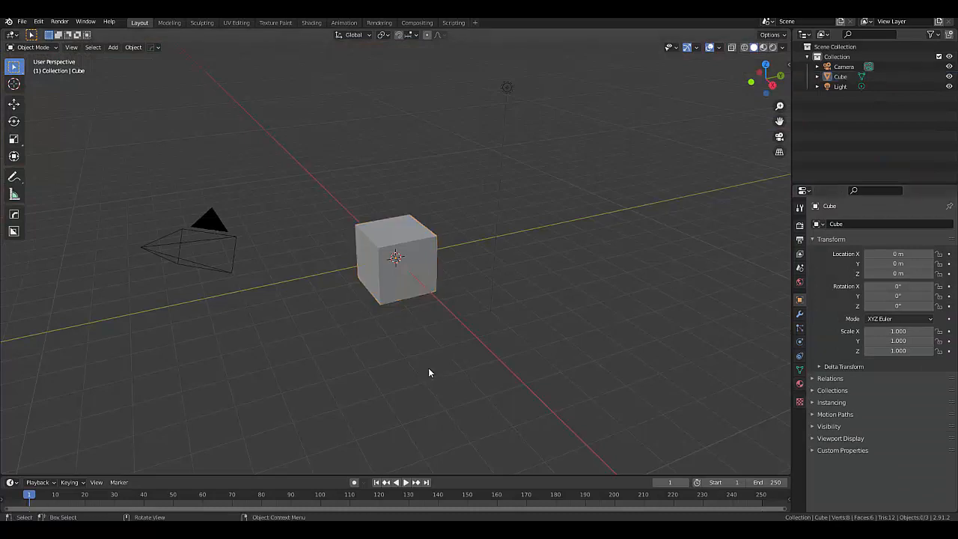
Step: Delete the default cube and add a mesh circle in its place
scroll(428, 371, "down", 4)
scroll(400, 342, "up", 6)
key("x")
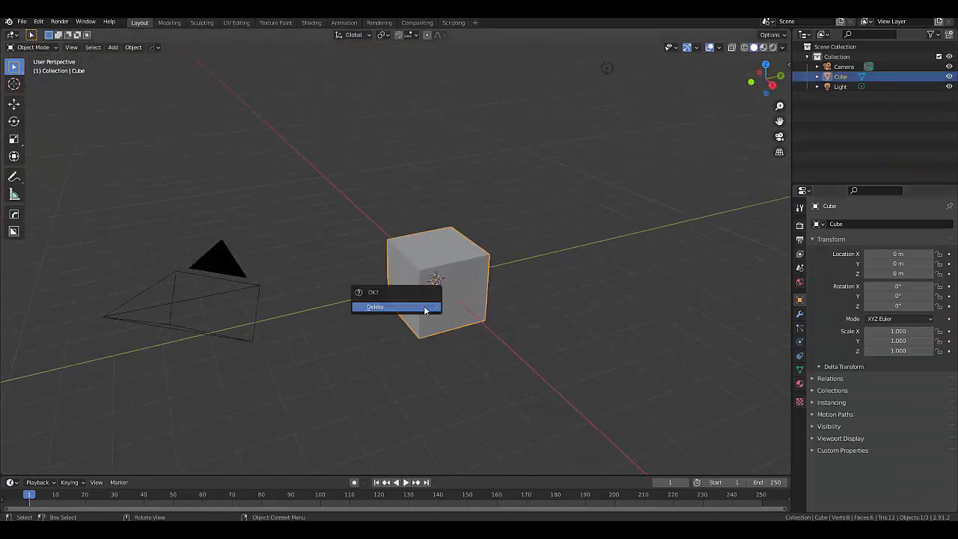
left_click(424, 310)
key("shift+a")
mouse_move(424, 307)
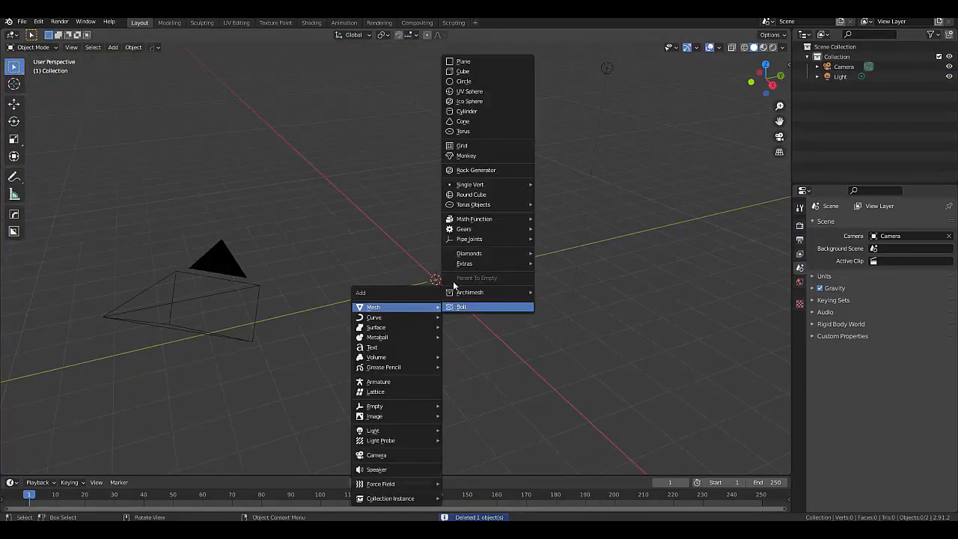
left_click(461, 80)
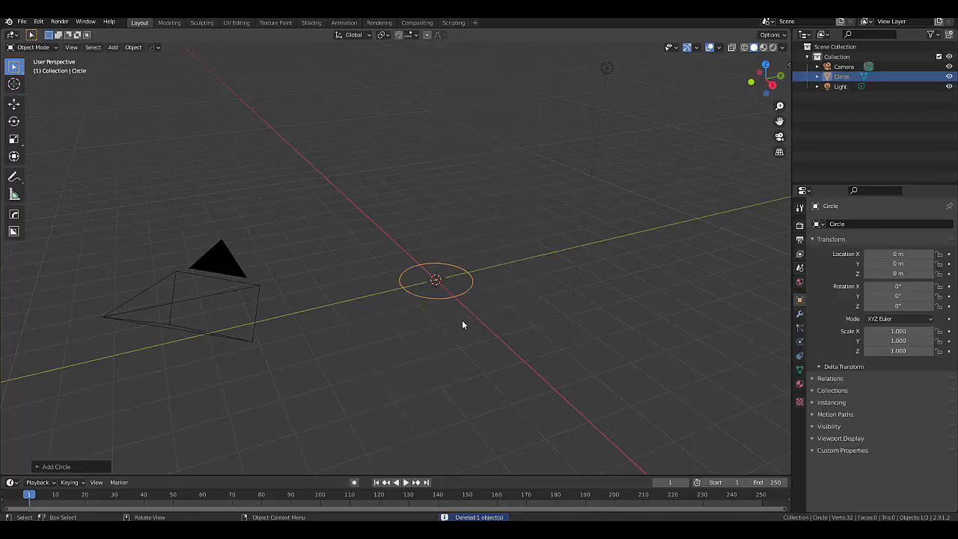
Step: Extrude the whole circle 5 m along Z into an open cylinder and show it in front view
key("ctrl+Tab")
left_click(466, 292)
key("KP_Decimal")
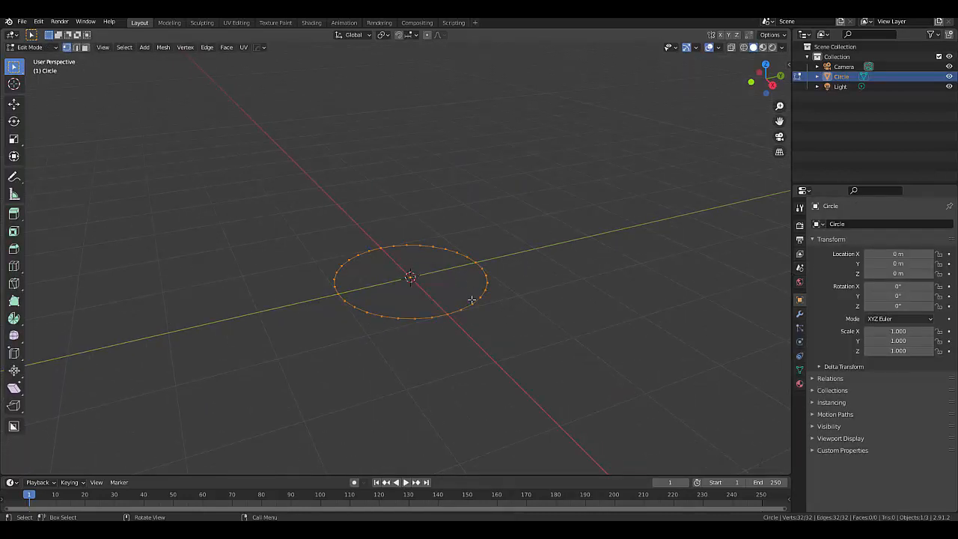
type("ez")
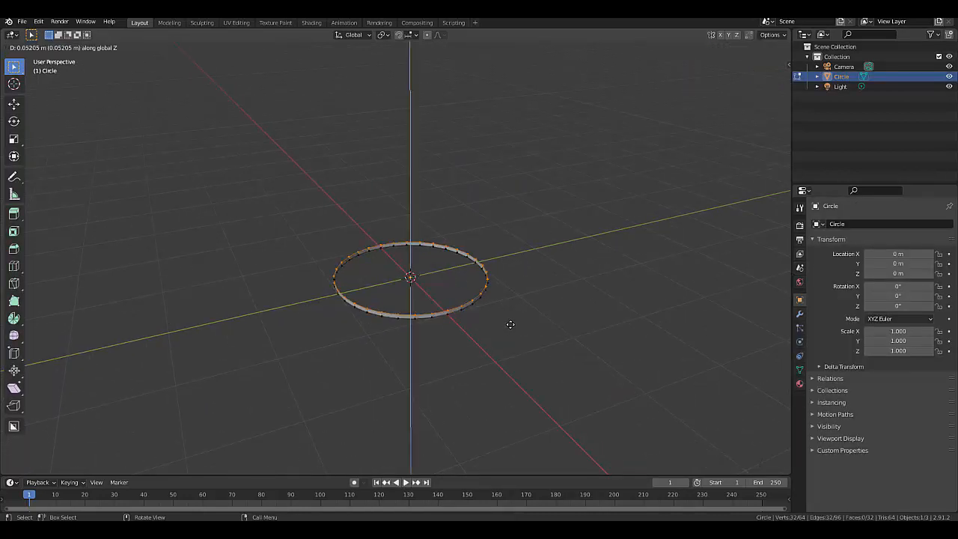
type("5")
key("Return")
scroll(511, 324, "down", 5)
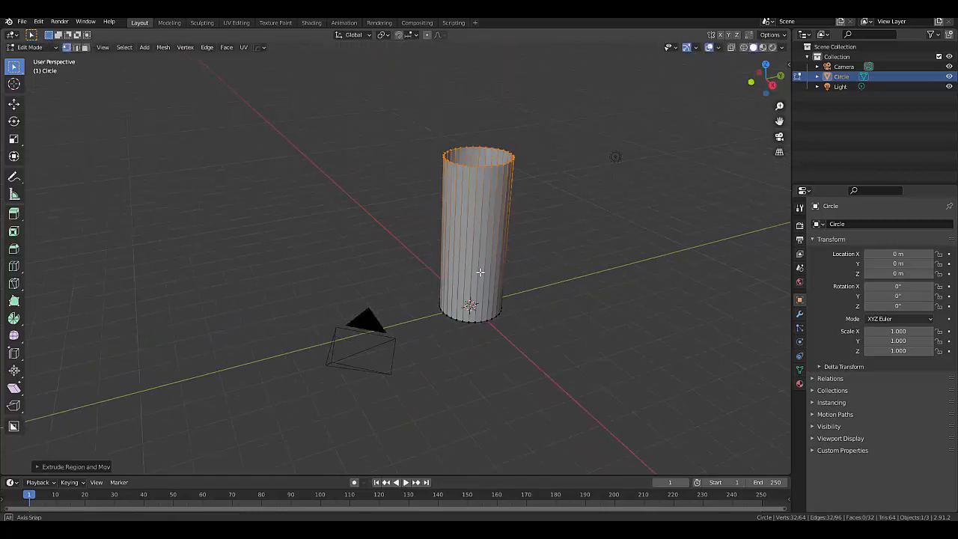
key("KP_1")
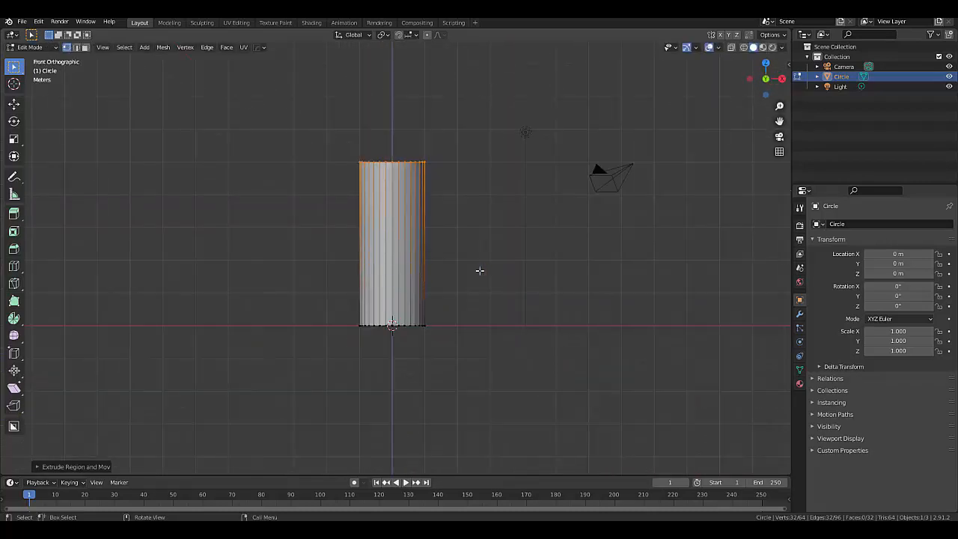
Step: Turn on the Screencast Keys display in the viewport
key("n")
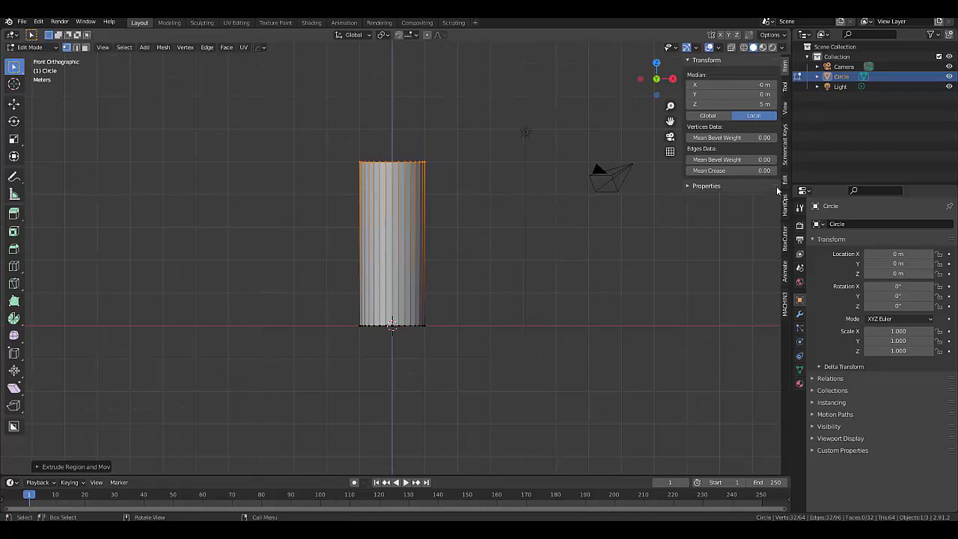
left_click(785, 146)
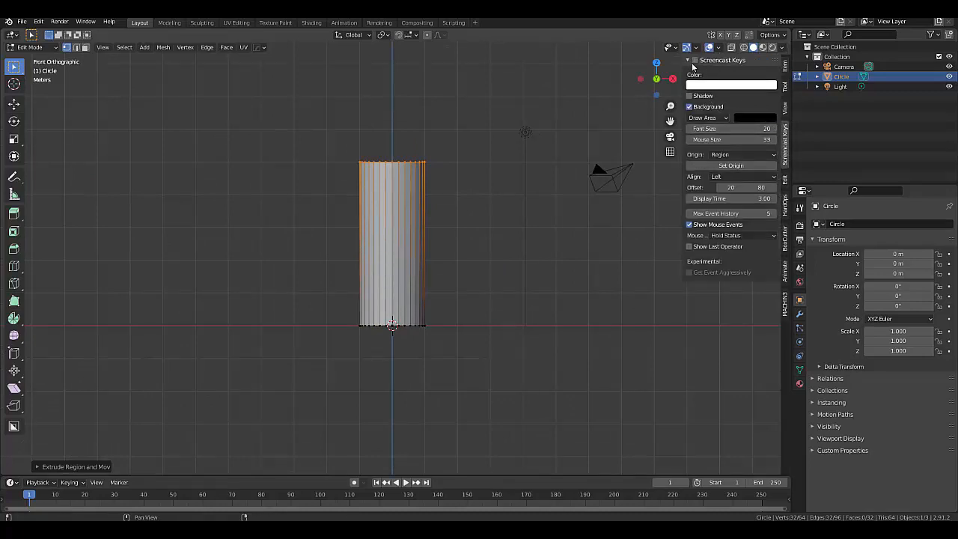
key("n")
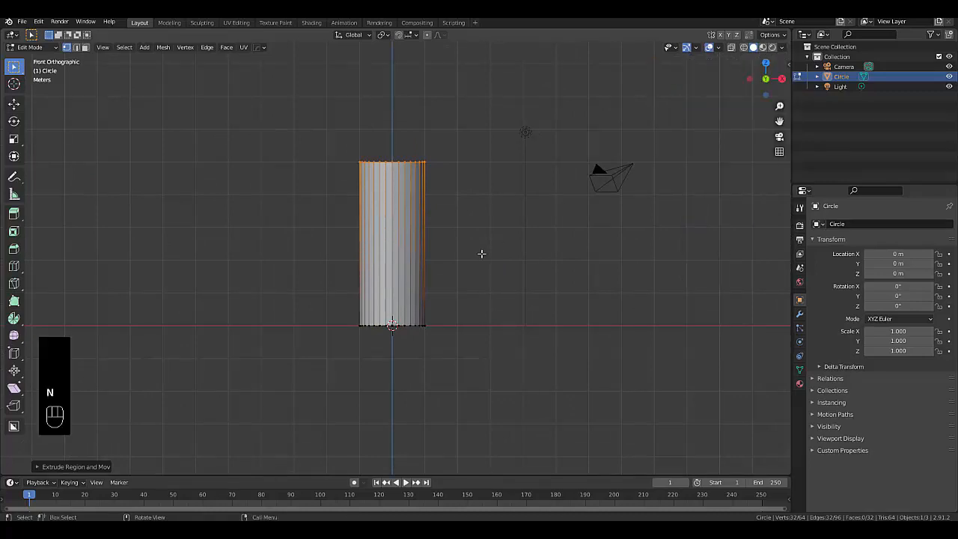
Step: Add three evenly spaced horizontal loop cuts around the cylinder without sliding them
scroll(265, 274, "up", 2)
key("ctrl")
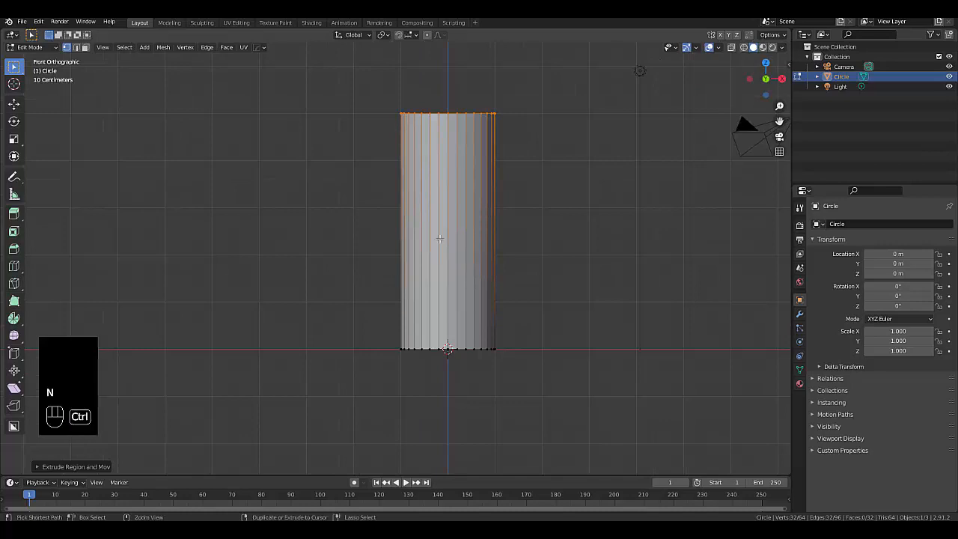
key("ctrl+r")
scroll(431, 222, "up", 2)
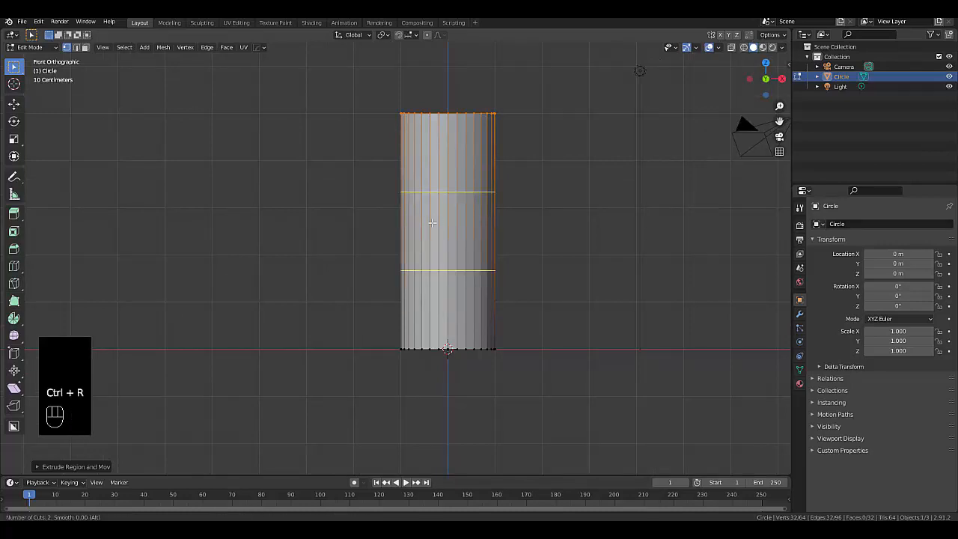
left_click(432, 222)
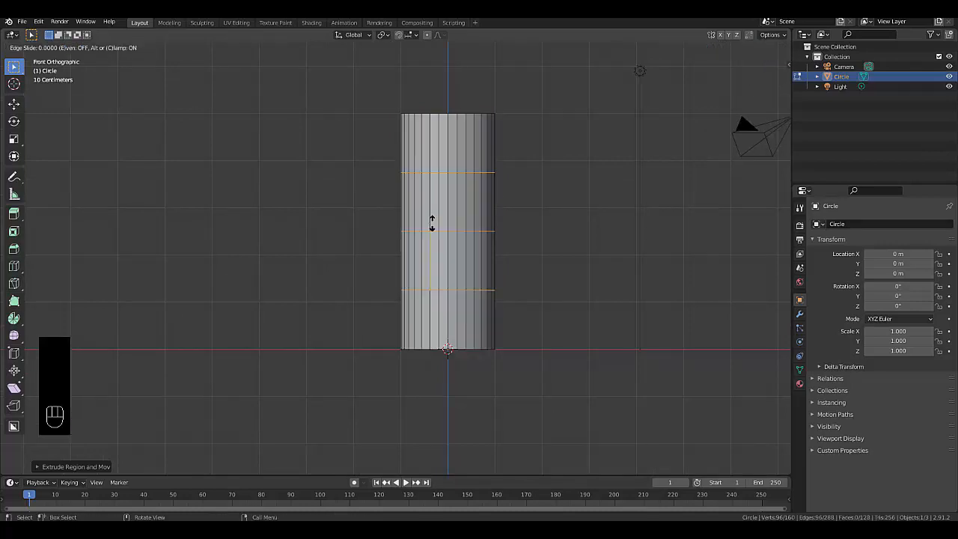
right_click(432, 222)
Step: Scale the cylinder's middle edge loop up to about 1.43 using proportional editing with Sphere falloff and a proportional size of about 1.46
scroll(439, 234, "up", 6)
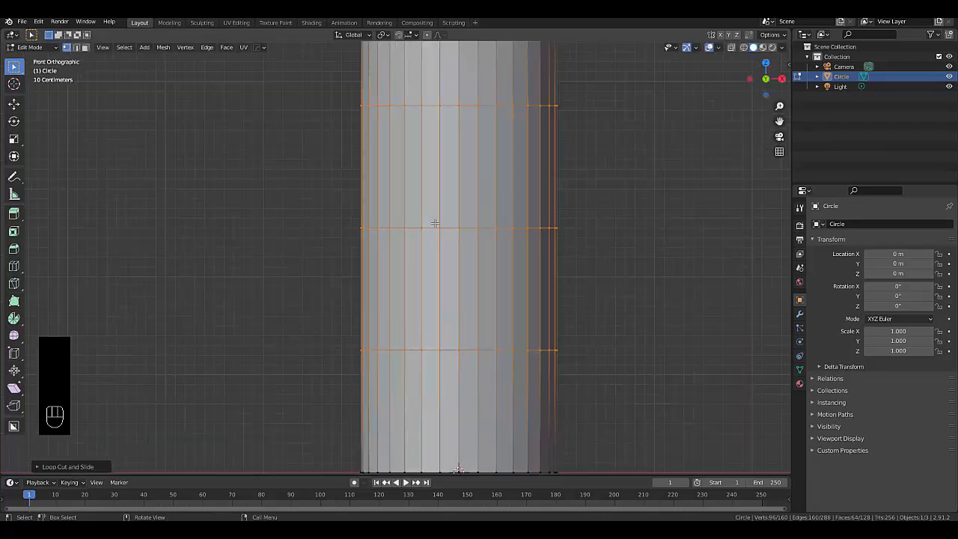
left_click(430, 232, "alt")
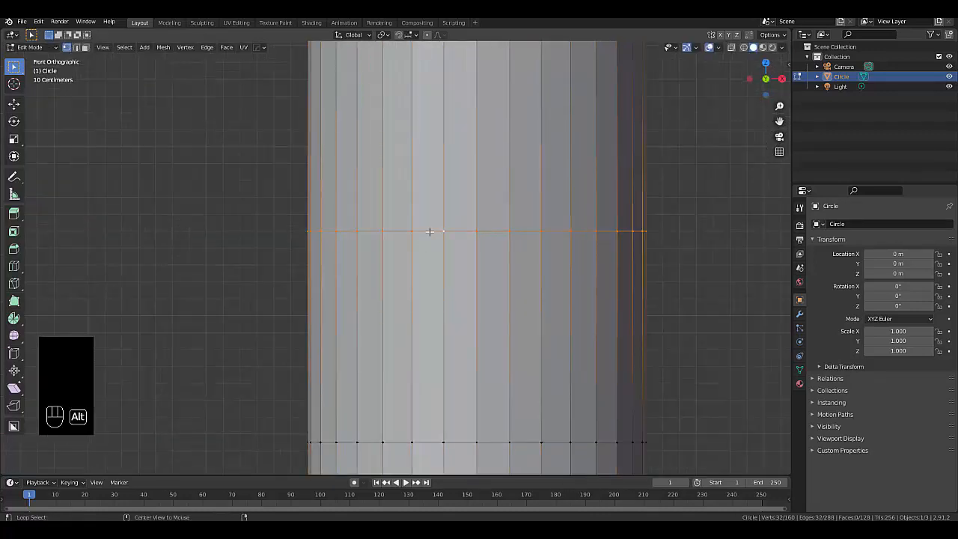
scroll(432, 238, "down", 6)
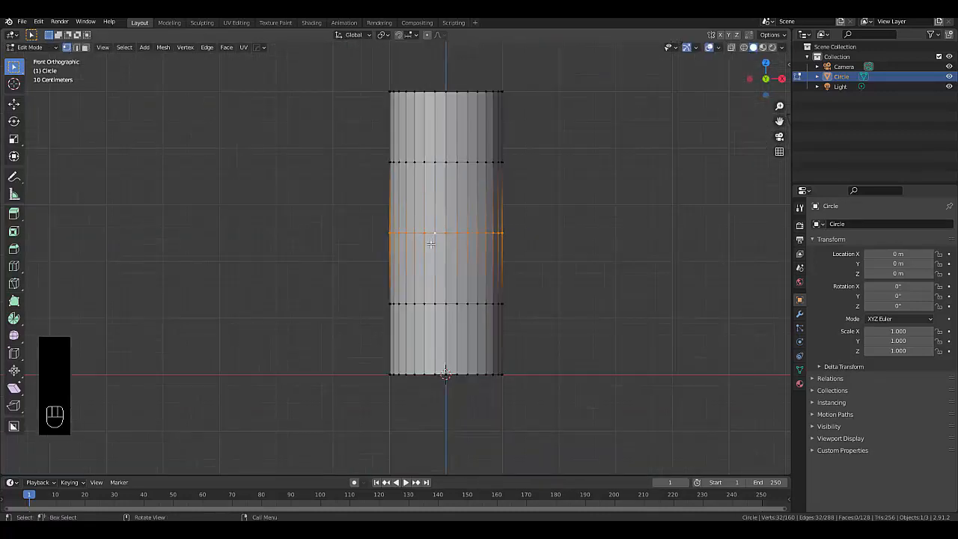
left_click(438, 35)
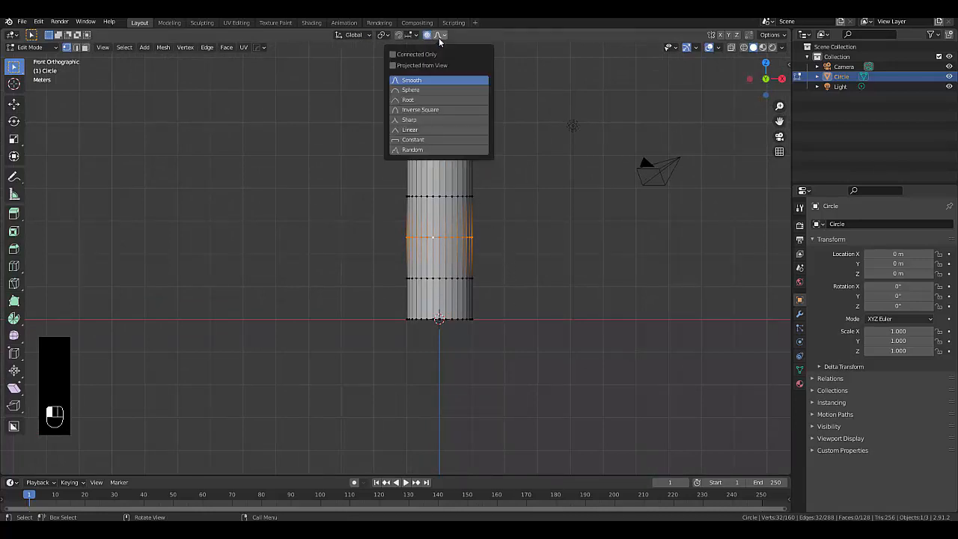
left_click(447, 90)
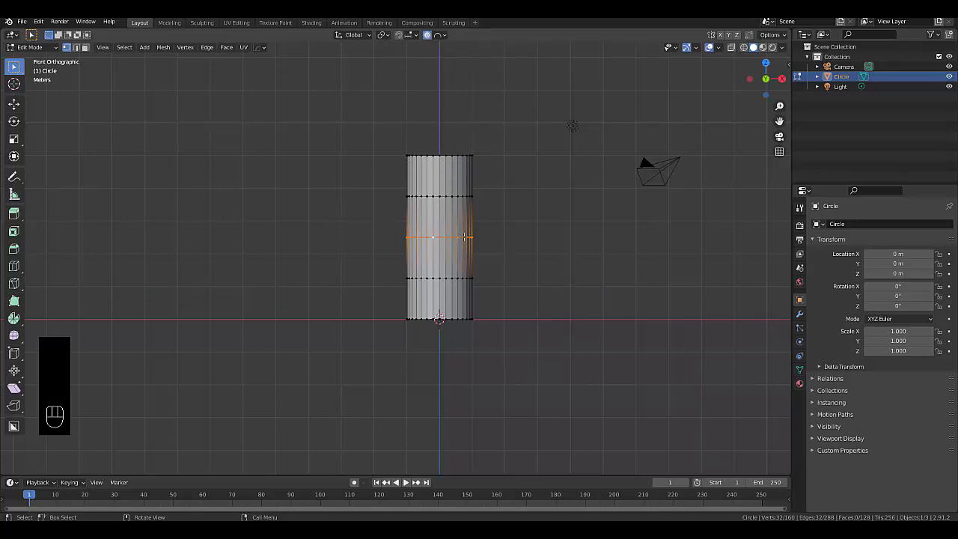
key("s")
scroll(465, 236, "up", 5)
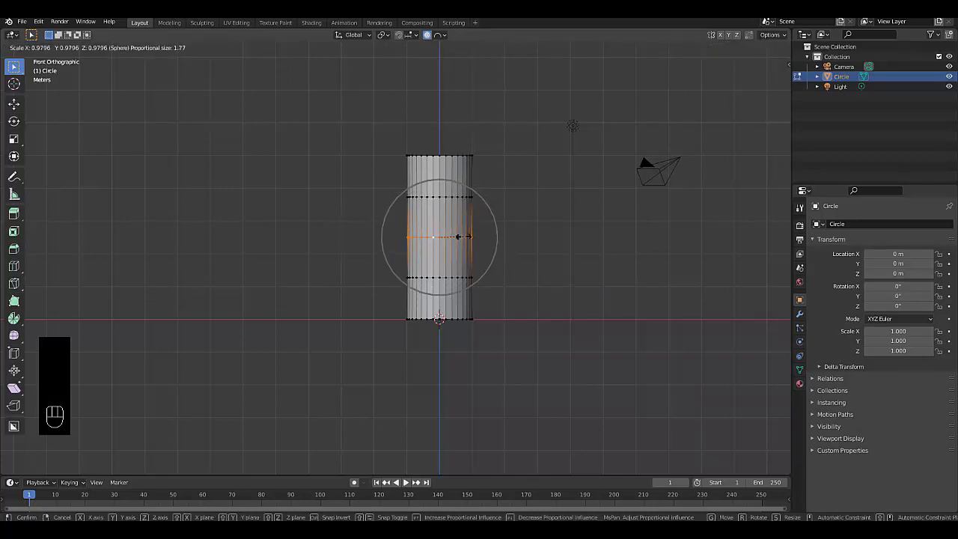
scroll(466, 236, "down", 1)
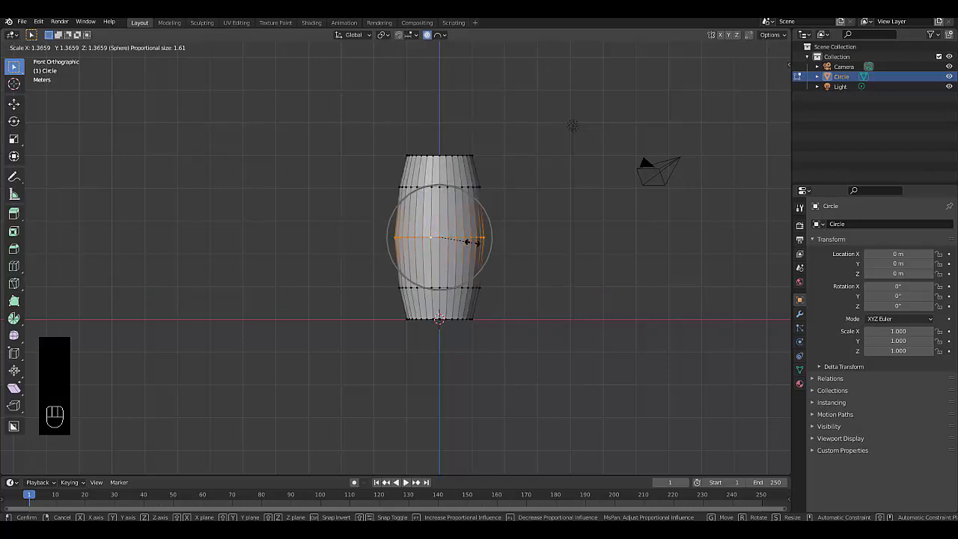
scroll(467, 245, "down", 1)
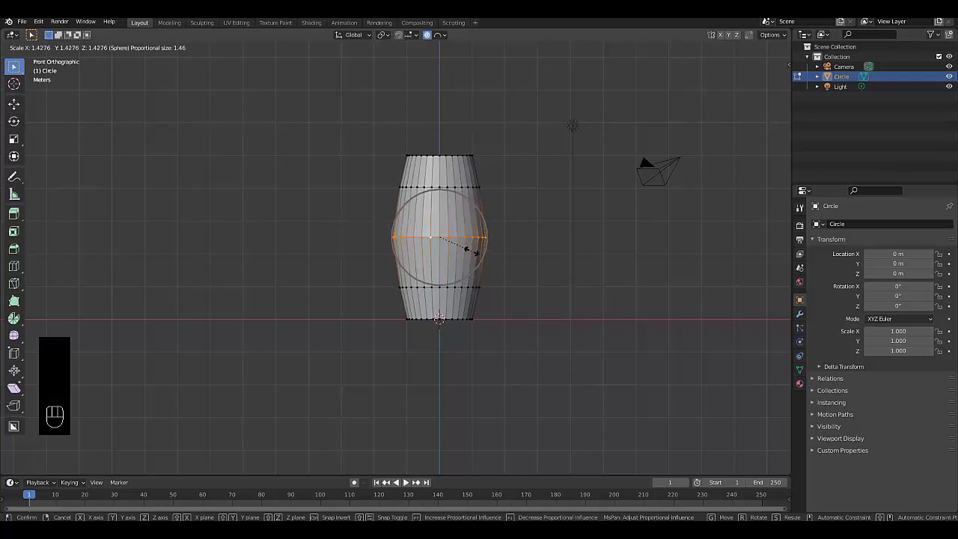
left_click(471, 251)
Step: Shade the barrel-shaped body smooth in Object Mode and open its Normals settings
key("Tab")
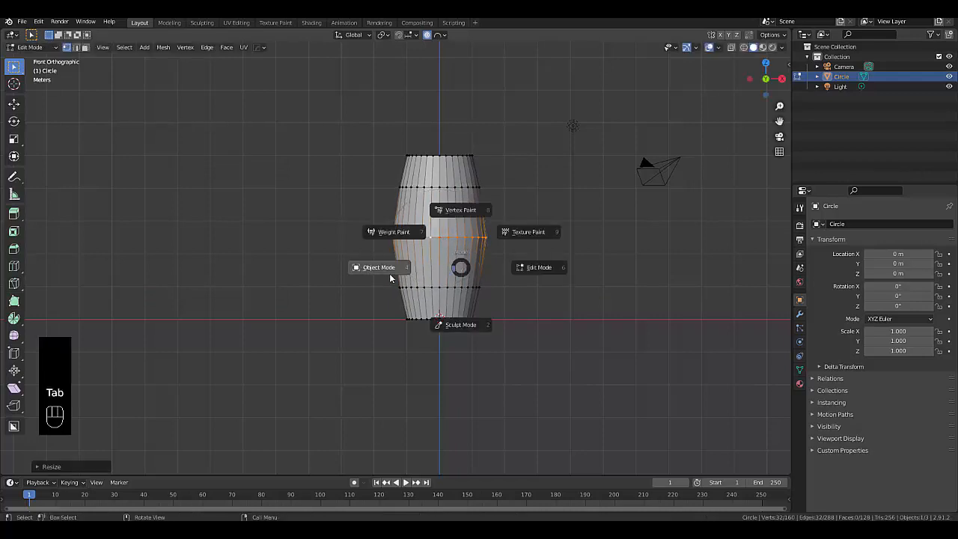
right_click(453, 241)
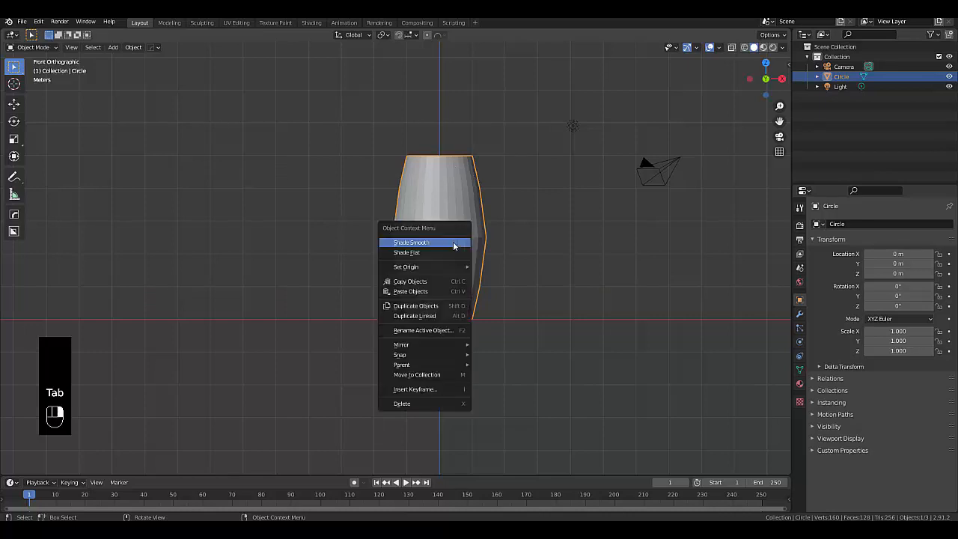
left_click(454, 242)
left_click(800, 369)
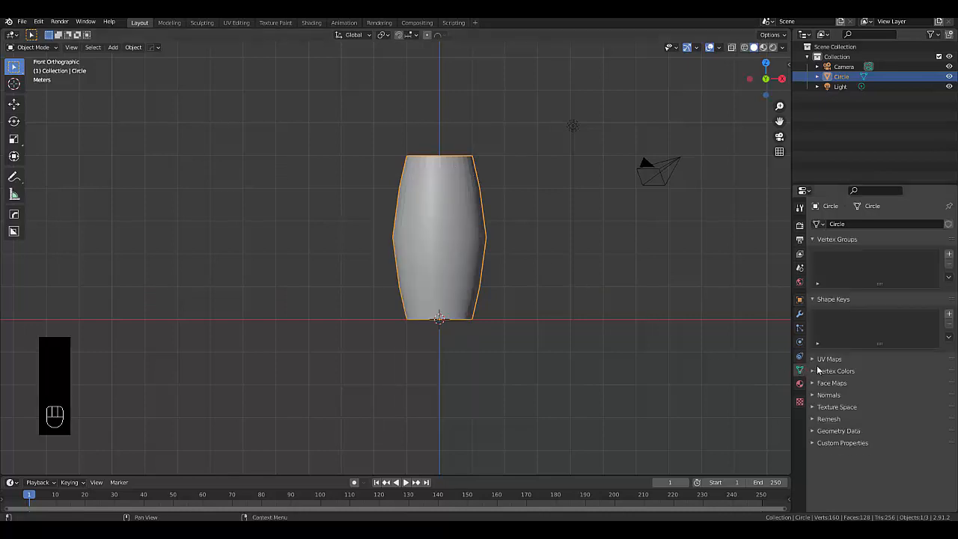
left_click(831, 394)
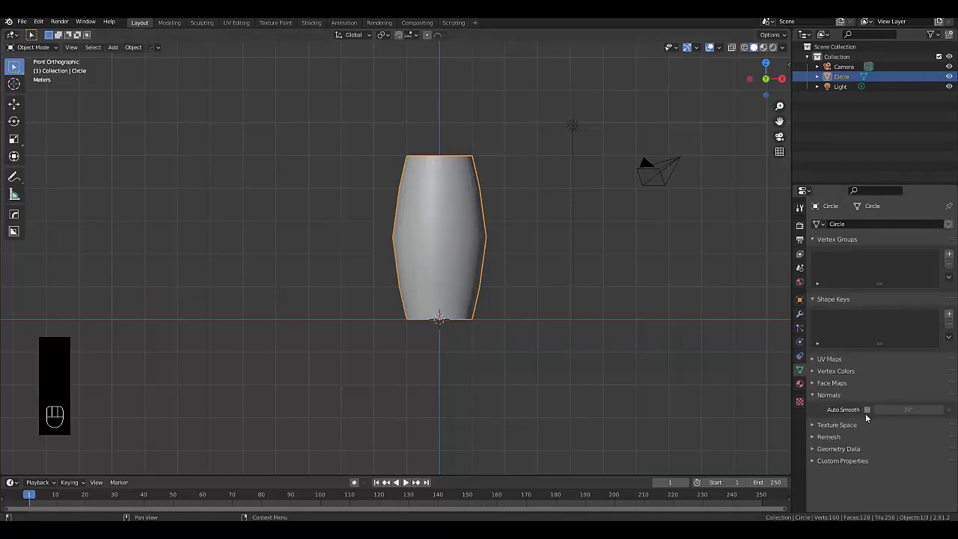
Step: Add a Subdivision Surface modifier to the body with the viewport level set to 2
left_click(800, 316)
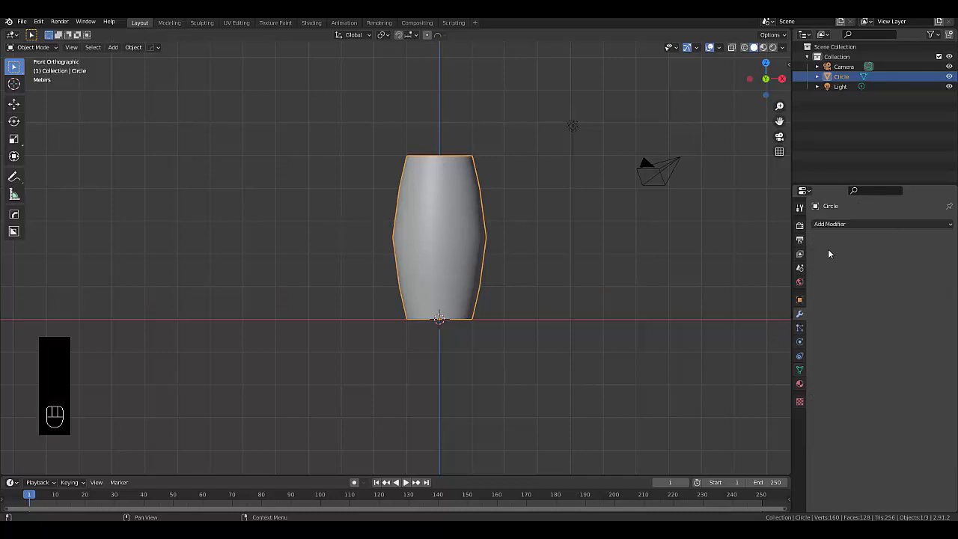
left_click(826, 224)
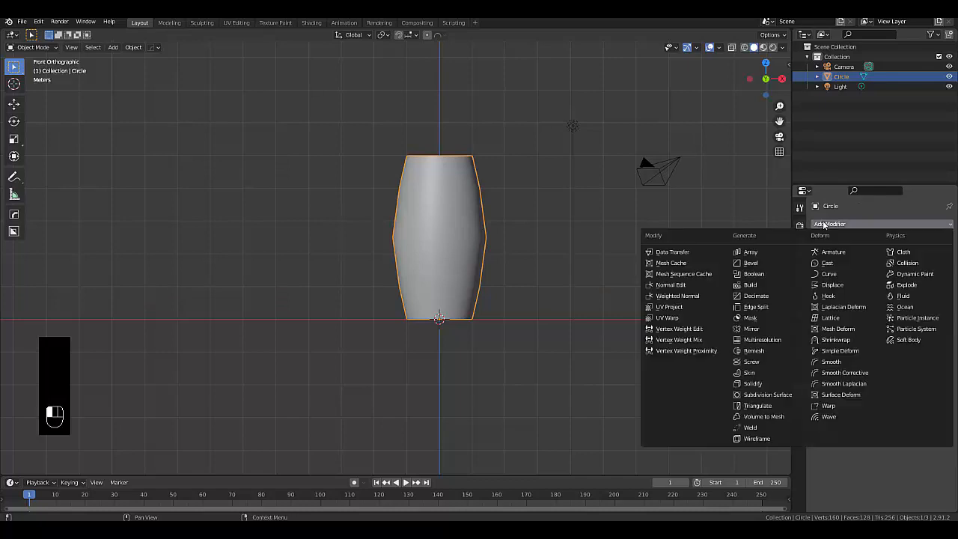
left_click(779, 395)
left_click(937, 269)
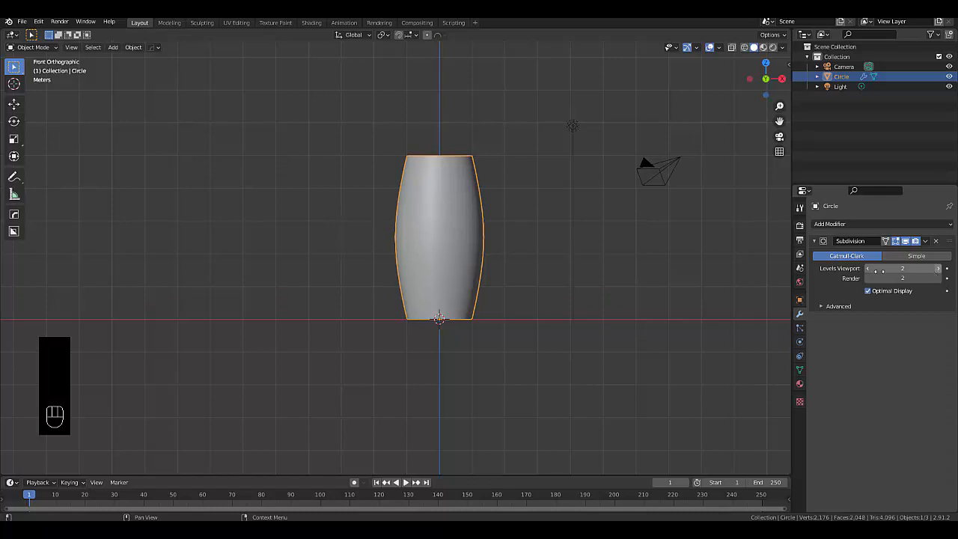
mouse_move(417, 274)
middle_mouse_down()
mouse_move(553, 283)
mouse_move(381, 269)
mouse_move(394, 370)
mouse_move(441, 278)
mouse_move(417, 276)
middle_mouse_up()
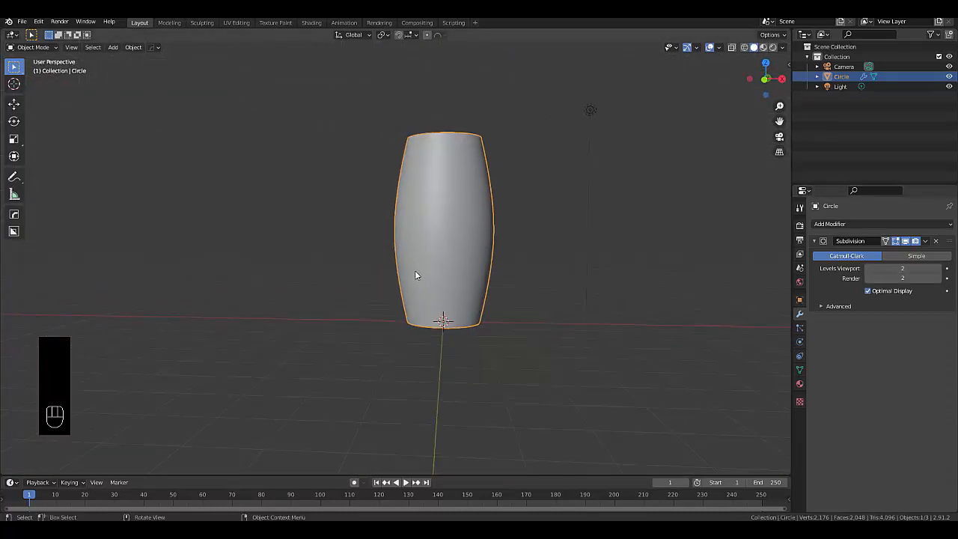
Step: Set the world background's color to an Environment Texture
scroll(422, 277, "up", 2)
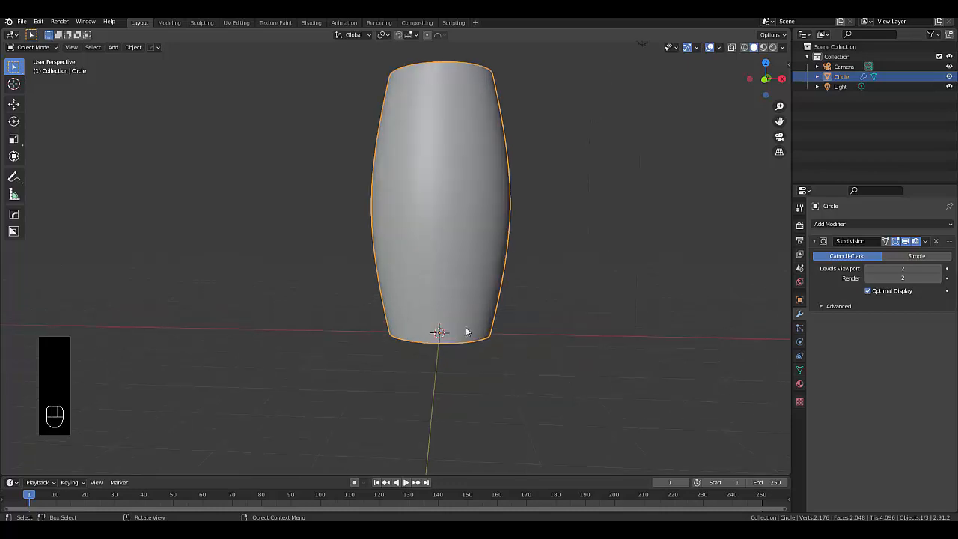
left_click(800, 281)
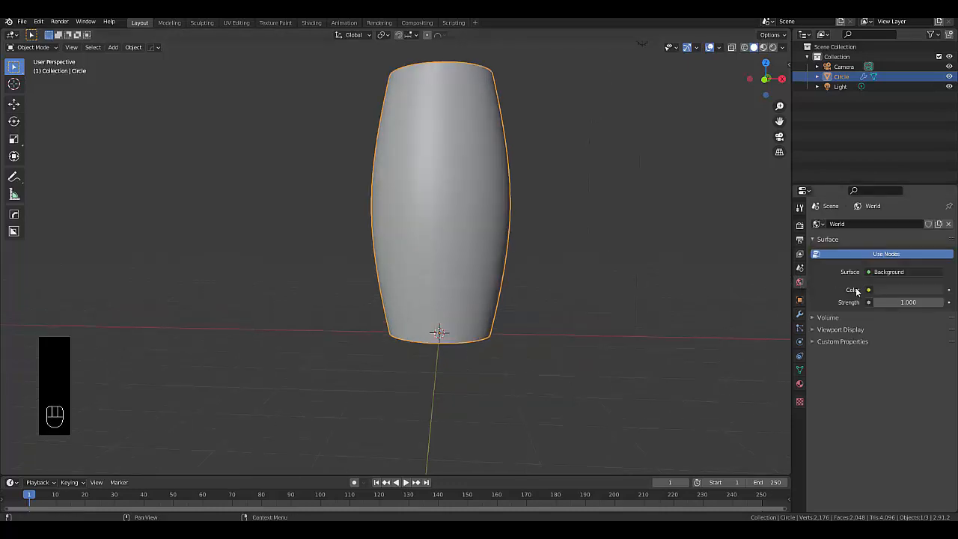
left_click(869, 290)
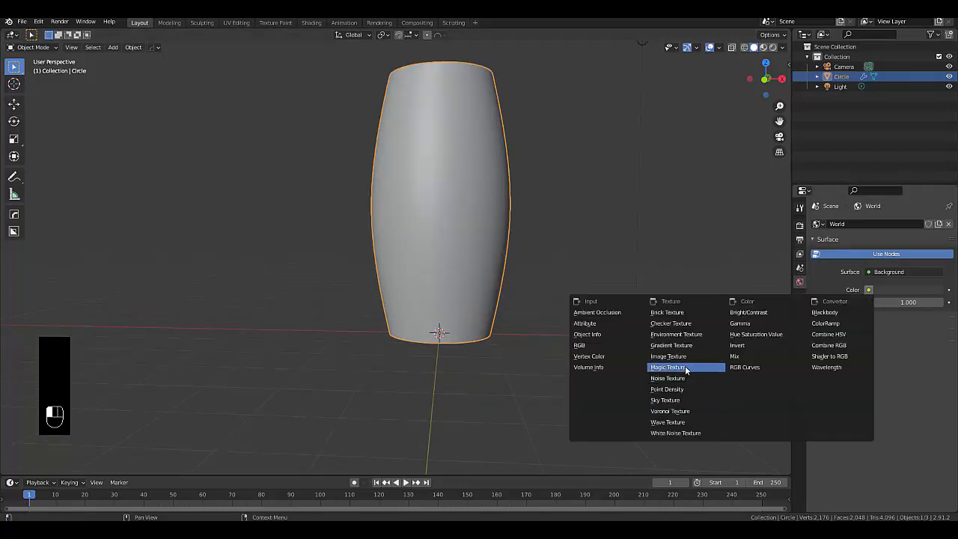
left_click(675, 334)
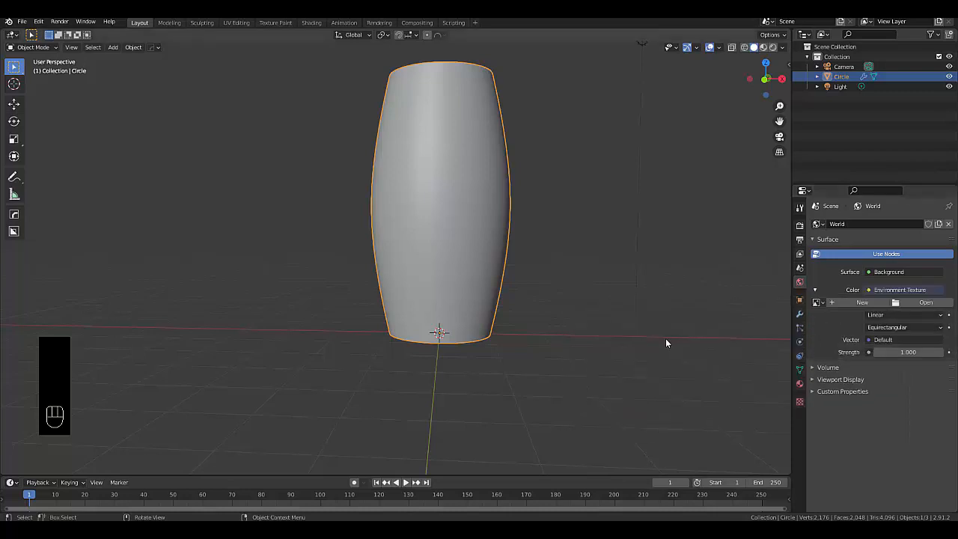
Step: Load old_hall_8k.hdr from the Downloads folder as the world's environment image
left_click(922, 303)
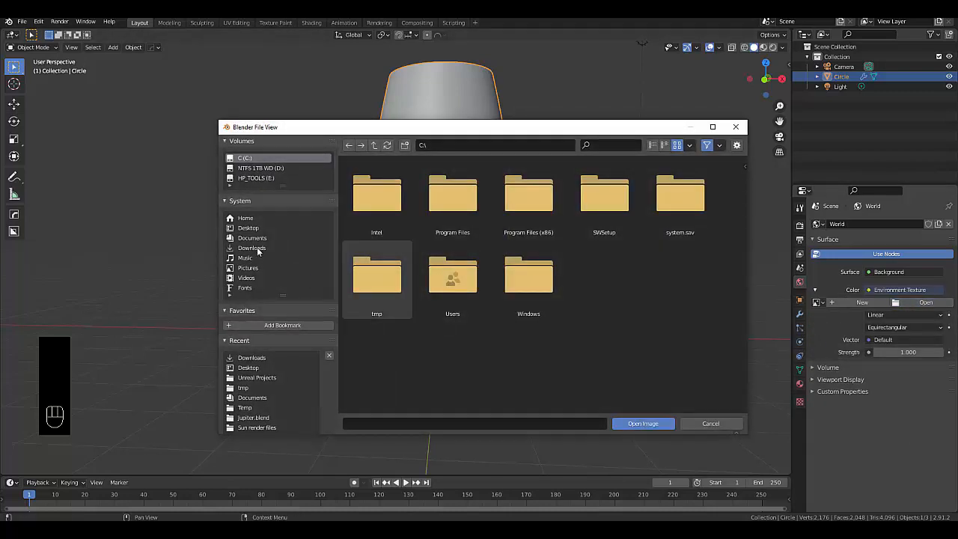
left_click(252, 248)
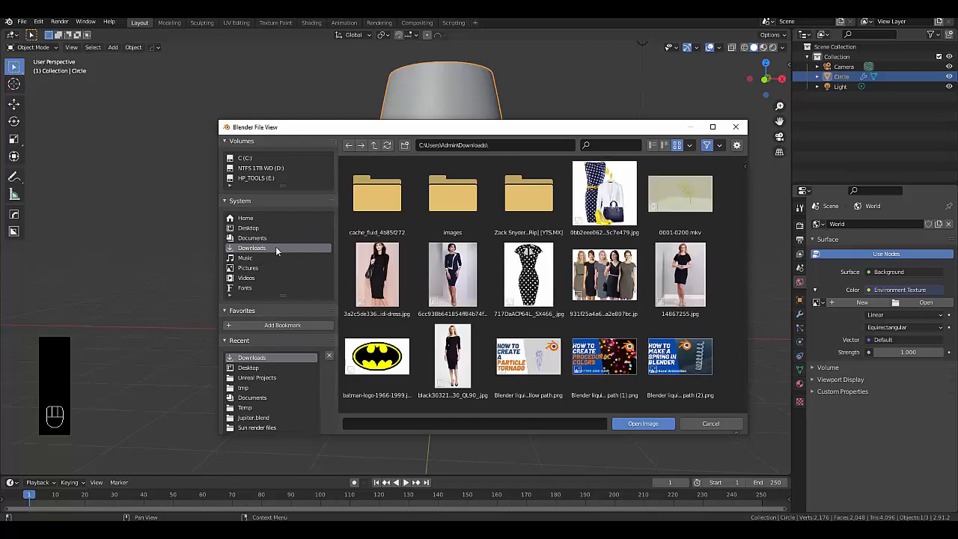
scroll(395, 283, "down", 2)
scroll(395, 282, "down", 15)
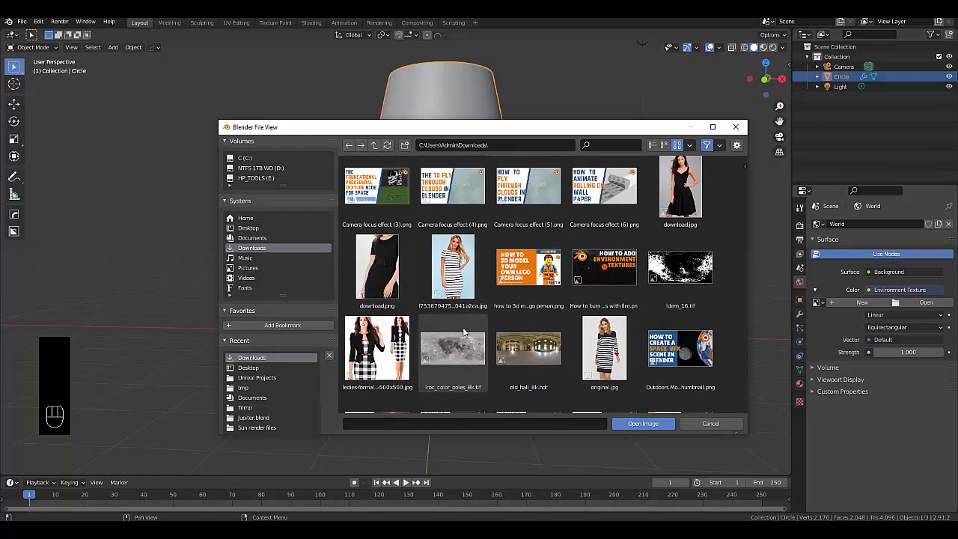
left_click(528, 228)
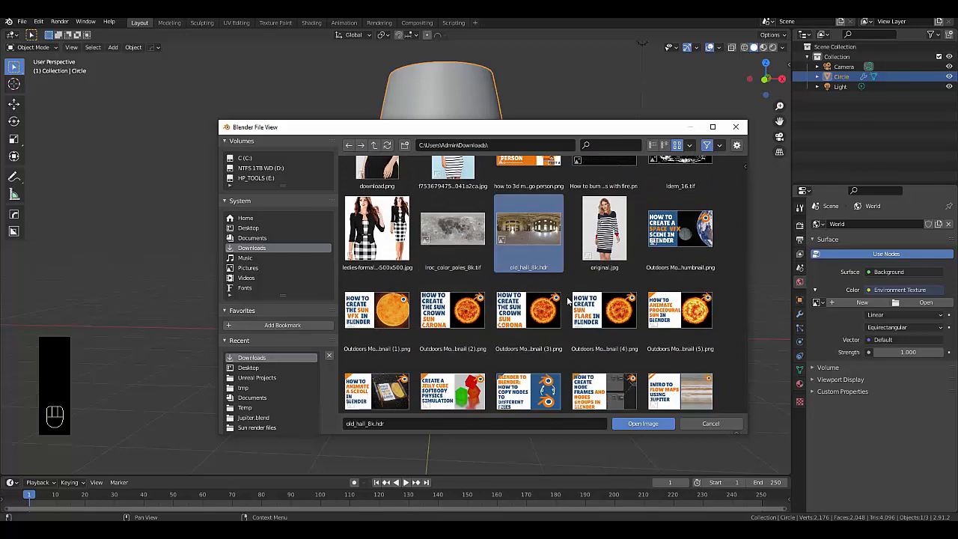
left_click(644, 424)
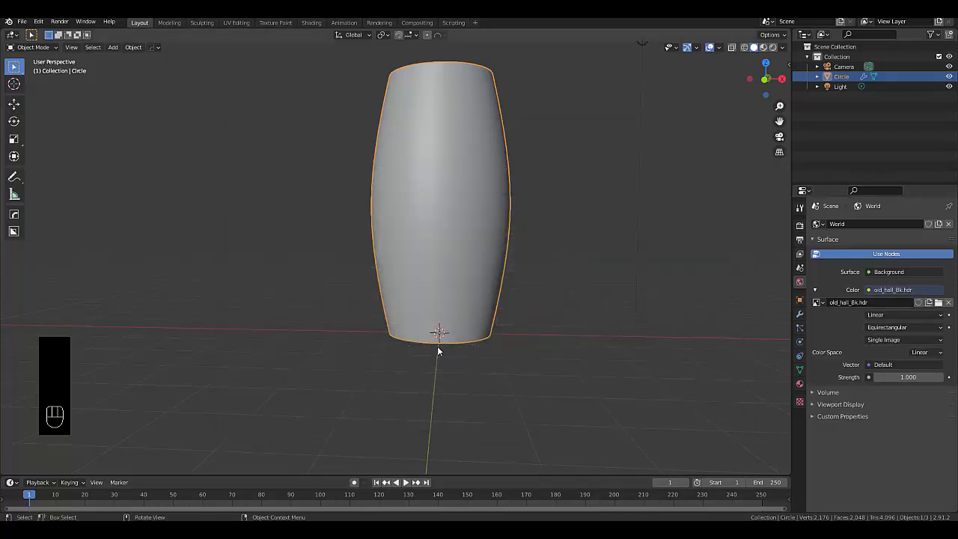
Step: Show the viewport in rendered shading and enlarge the timeline area to roughly a third of the window height
scroll(438, 351, "down", 4)
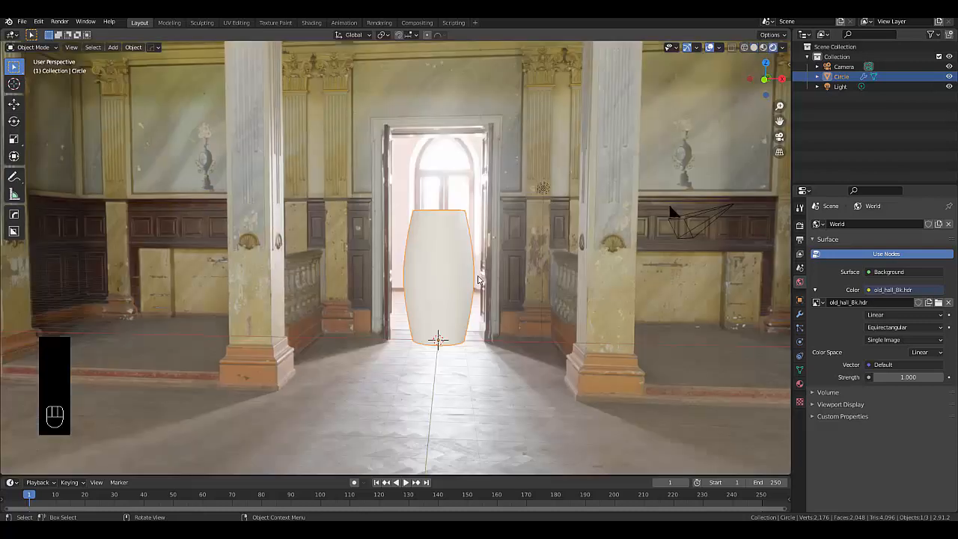
middle_click_drag(438, 281, 303, 456)
left_click_drag(300, 474, 300, 361)
Step: Align the camera to a view showing the barrel-shaped body in the hall with the fireplace behind it
middle_click_drag(579, 156, 464, 177)
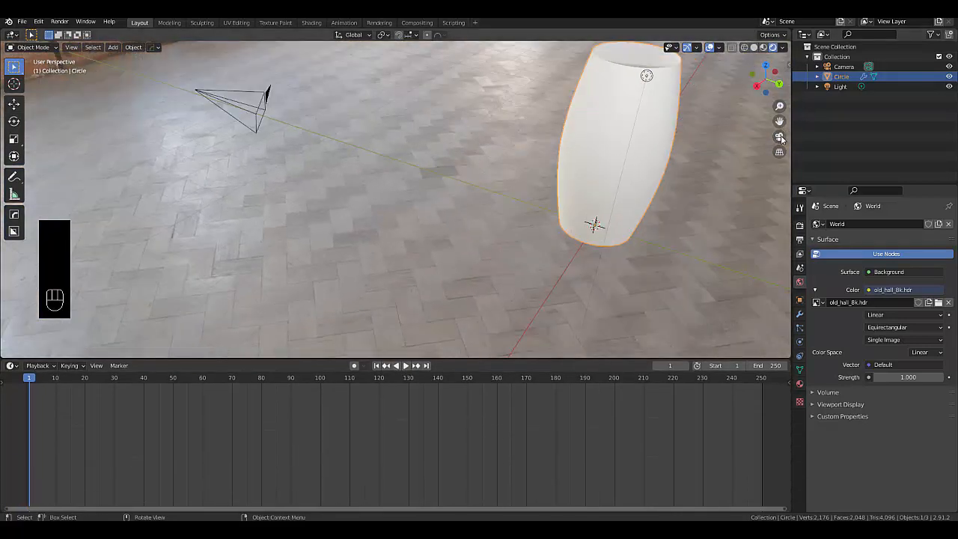
key("KP_0")
scroll(551, 202, "down", 4)
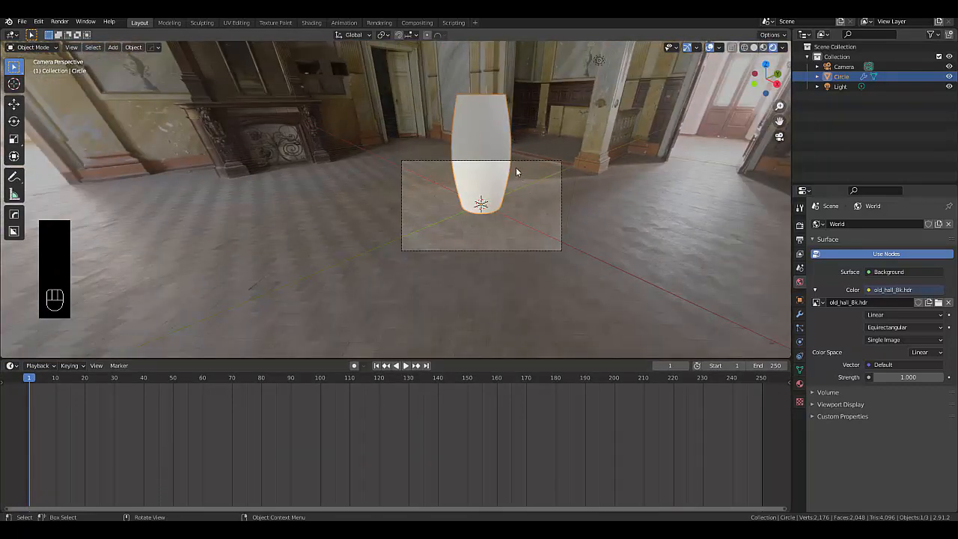
left_click(779, 137)
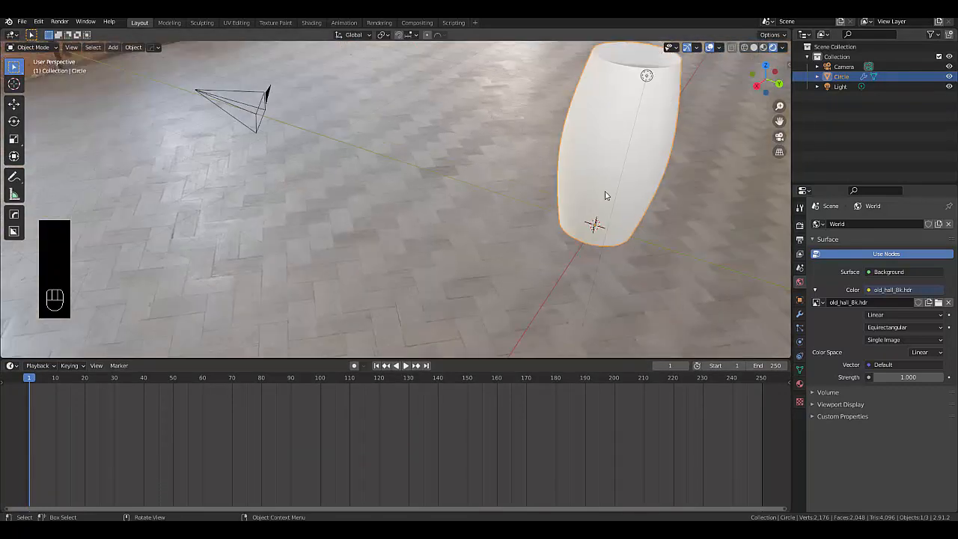
scroll(606, 195, "down", 1)
middle_click_drag(607, 196, 668, 147)
scroll(453, 204, "down", 3)
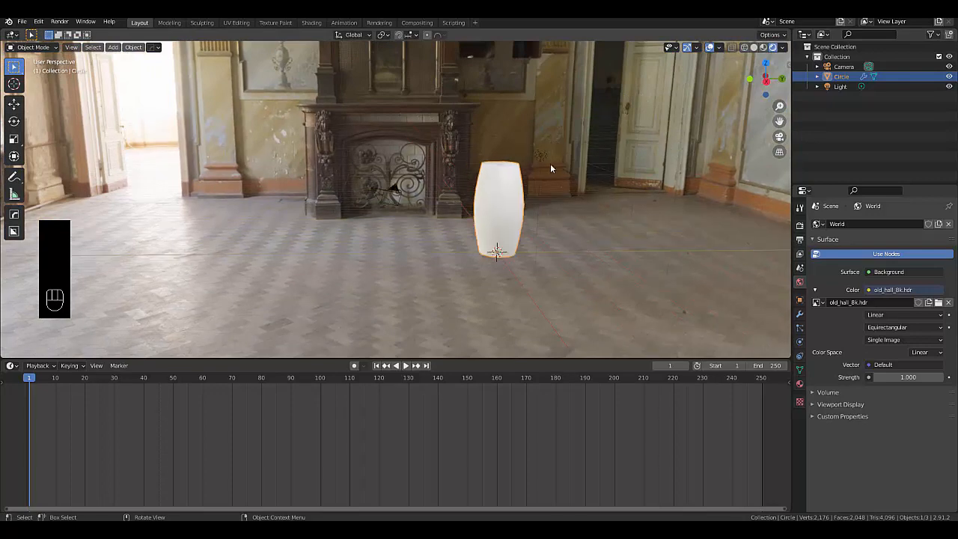
mouse_move(550, 168)
middle_mouse_down()
mouse_move(574, 180)
mouse_move(563, 180)
middle_mouse_up()
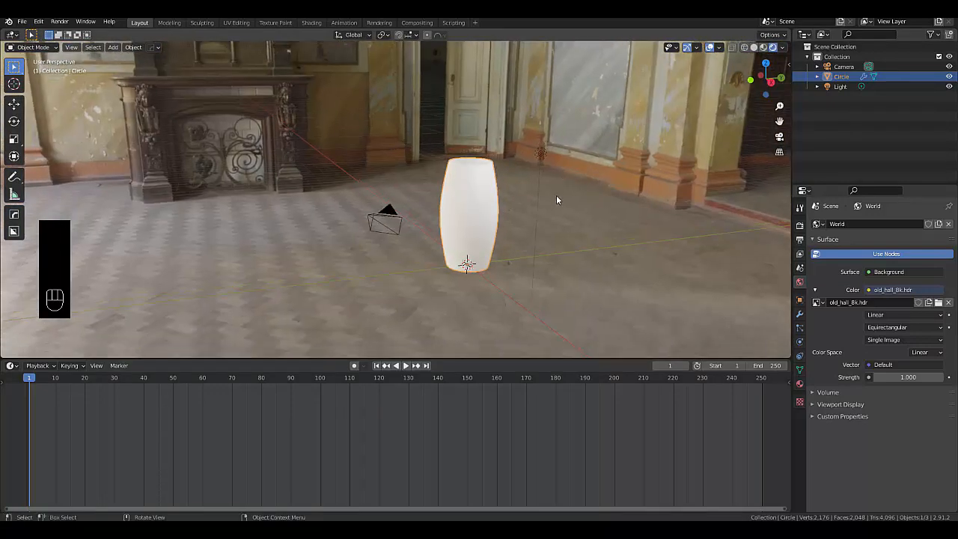
key("ctrl+alt+KP_0")
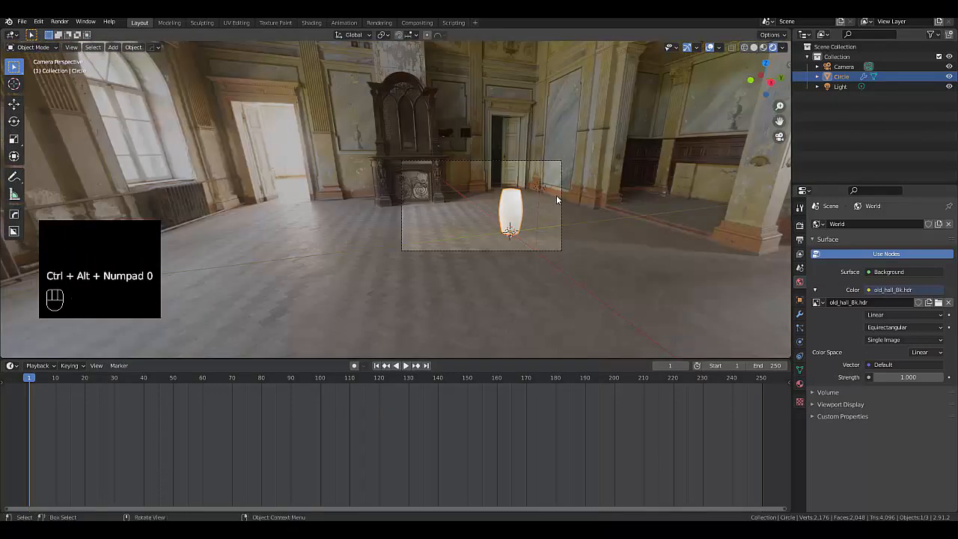
Step: Move the camera so the body sits near the middle of its frame, then leave the camera view
scroll(556, 194, "up", 4)
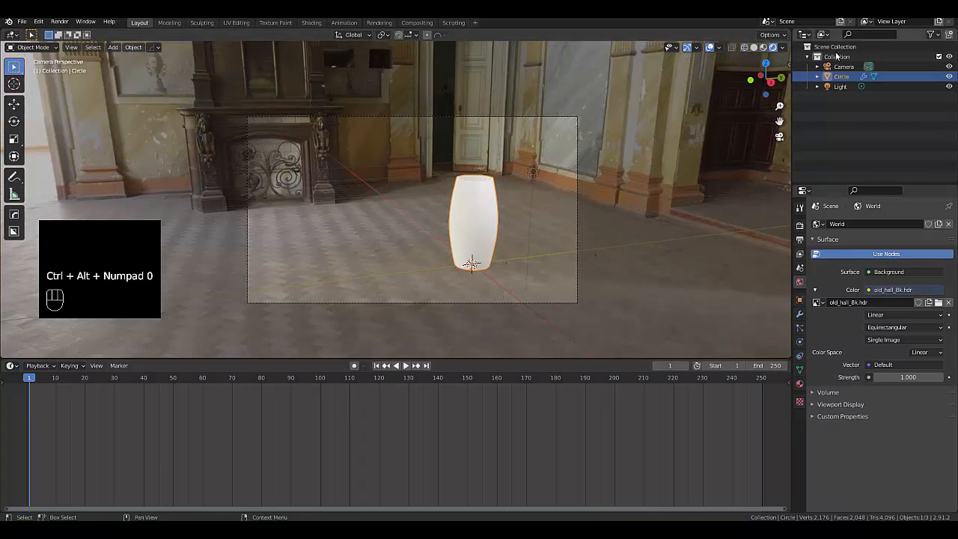
left_click(844, 67)
key("g")
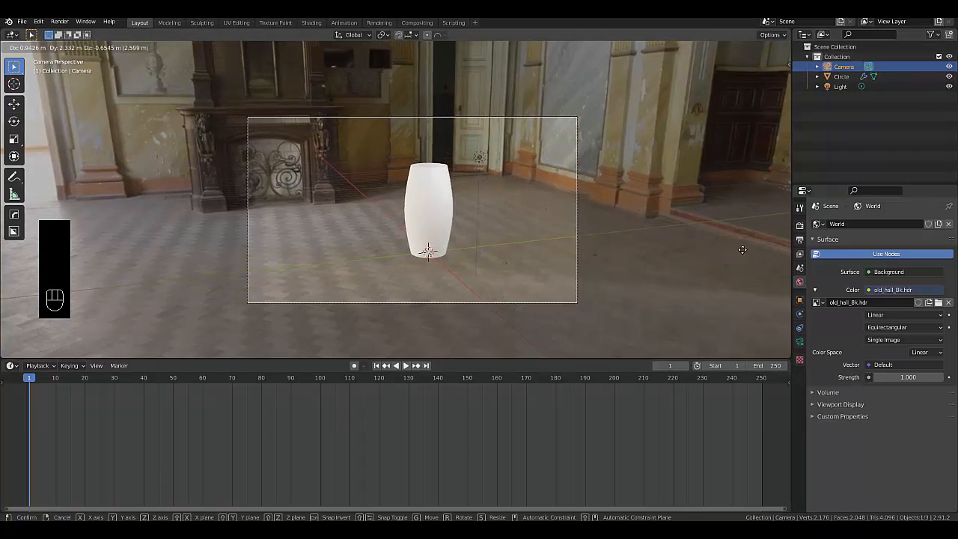
left_click(723, 258)
left_click(779, 137)
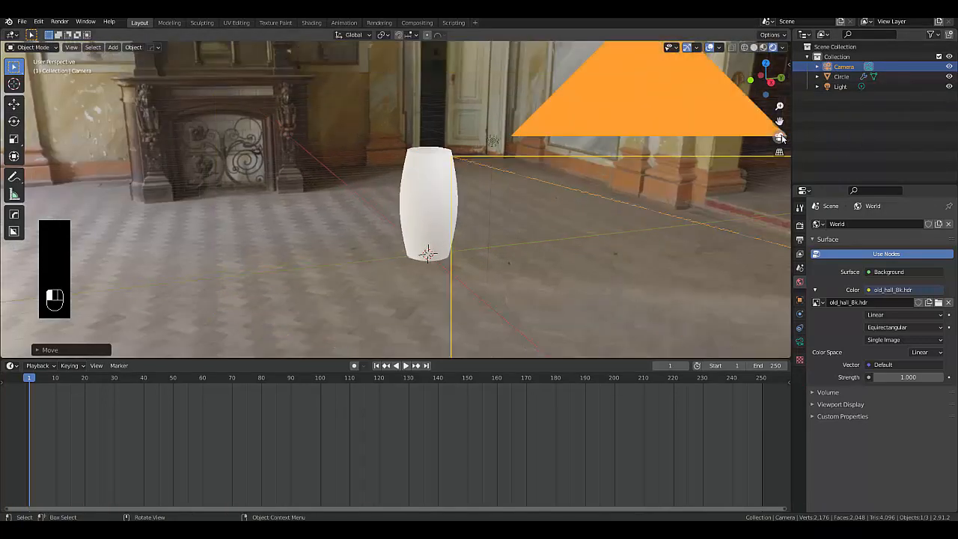
Step: Change the timeline area to the Shader Editor and create a new material for the barrel-shaped body
scroll(473, 249, "up", 2)
scroll(473, 250, "up", 1)
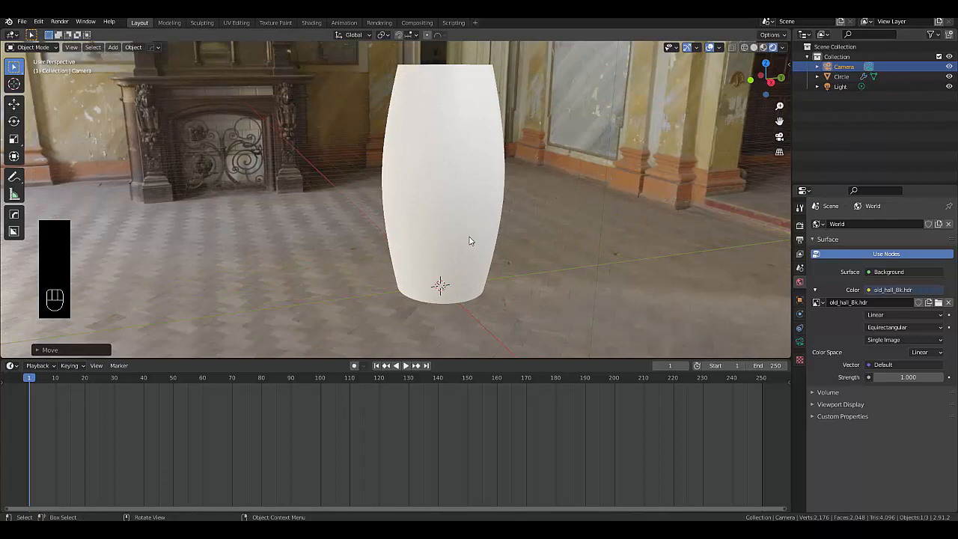
left_click(447, 188)
left_click(9, 369)
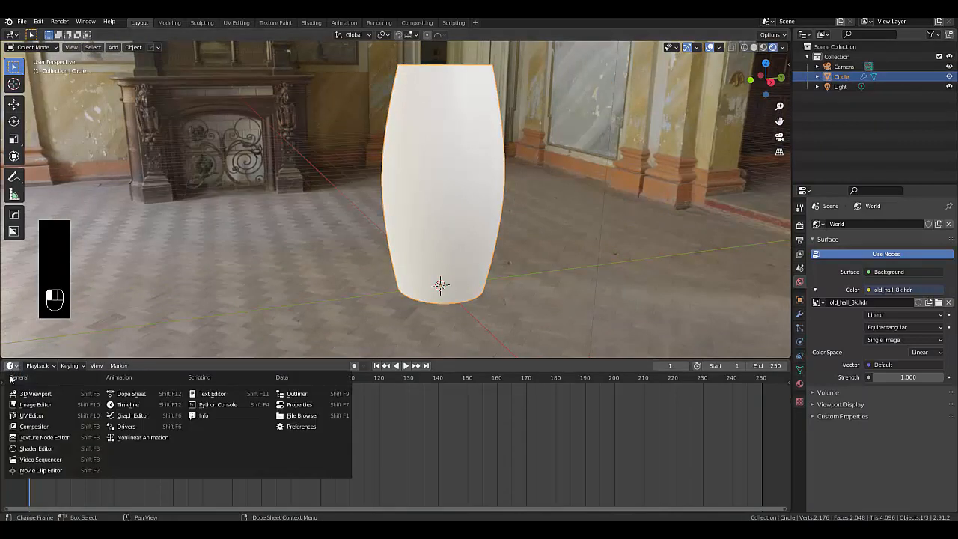
left_click(44, 449)
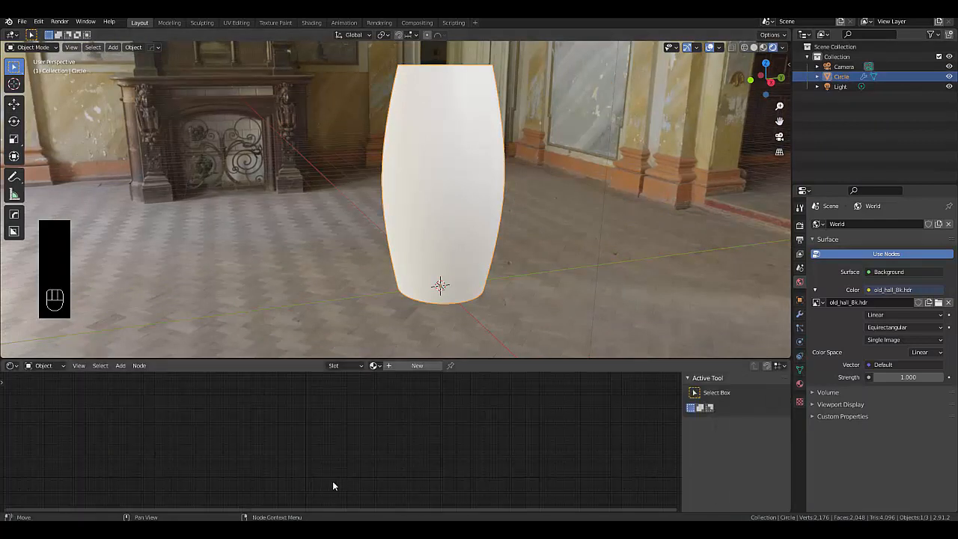
left_click(420, 367)
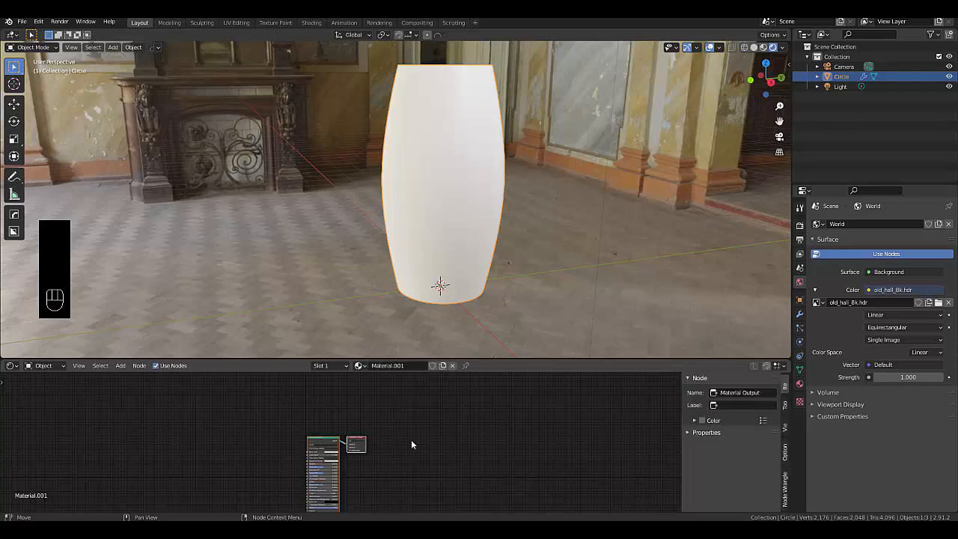
Step: Delete the Principled BSDF node from the body's material
scroll(411, 440, "down", 2)
scroll(320, 464, "up", 4)
scroll(419, 434, "up", 6)
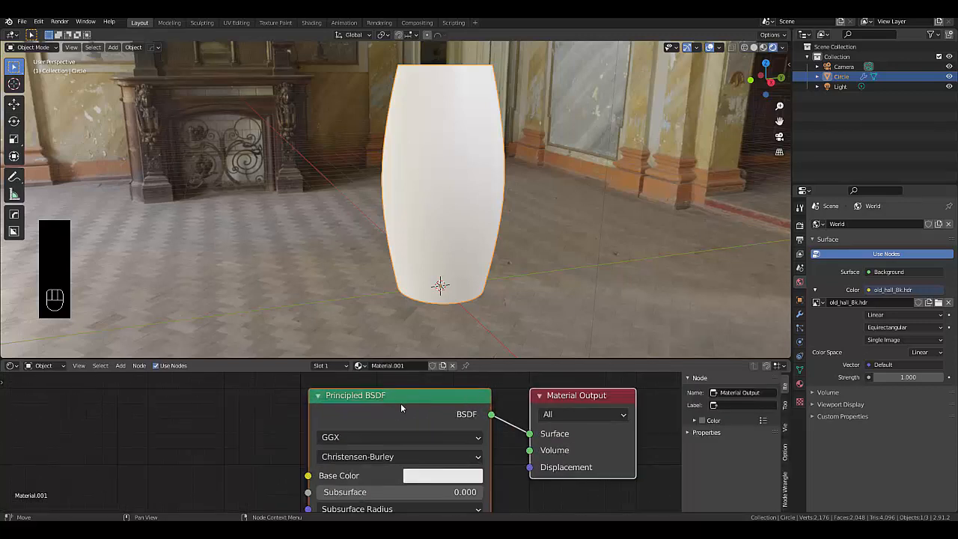
left_click(380, 414)
key("x")
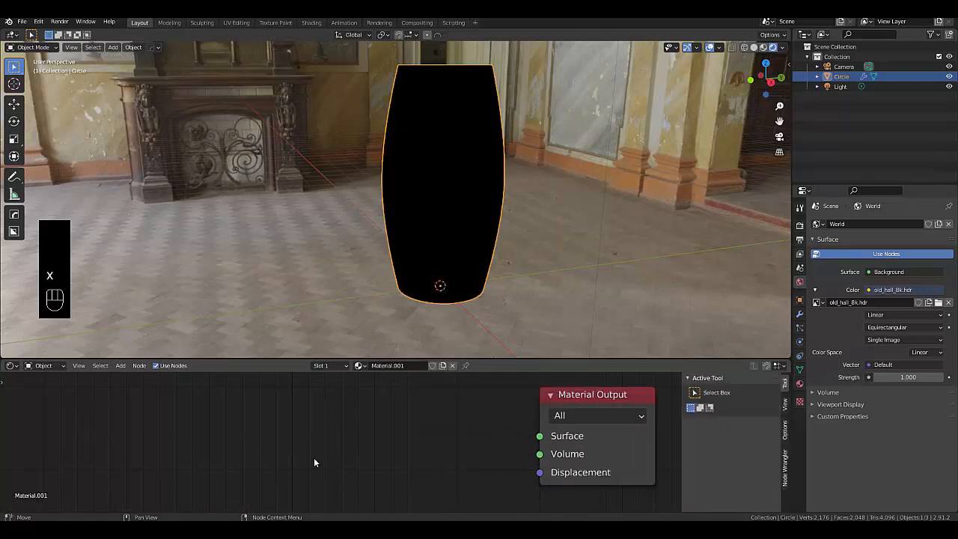
Step: Add a Mix Shader node and connect its output to the Material Output's Surface input
key("shift+a")
mouse_move(374, 443)
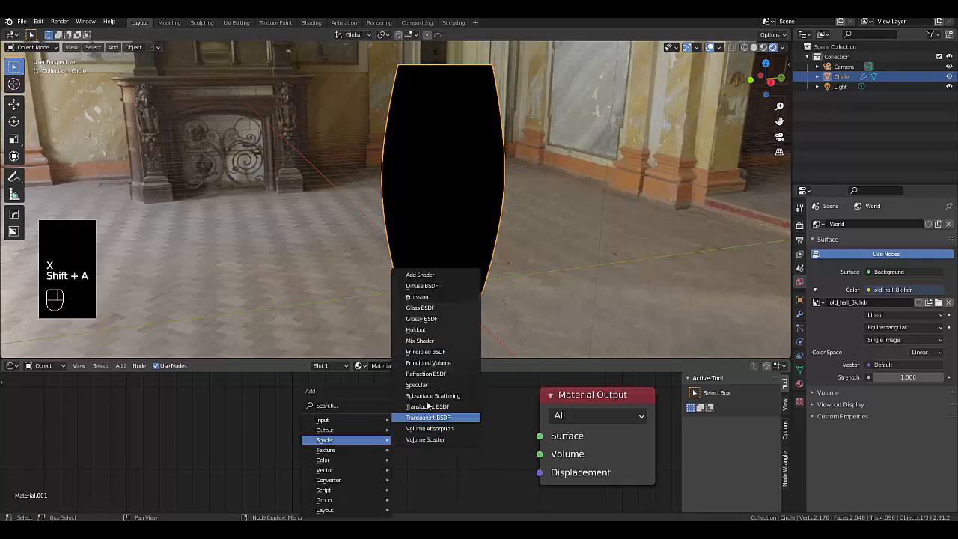
left_click(434, 341)
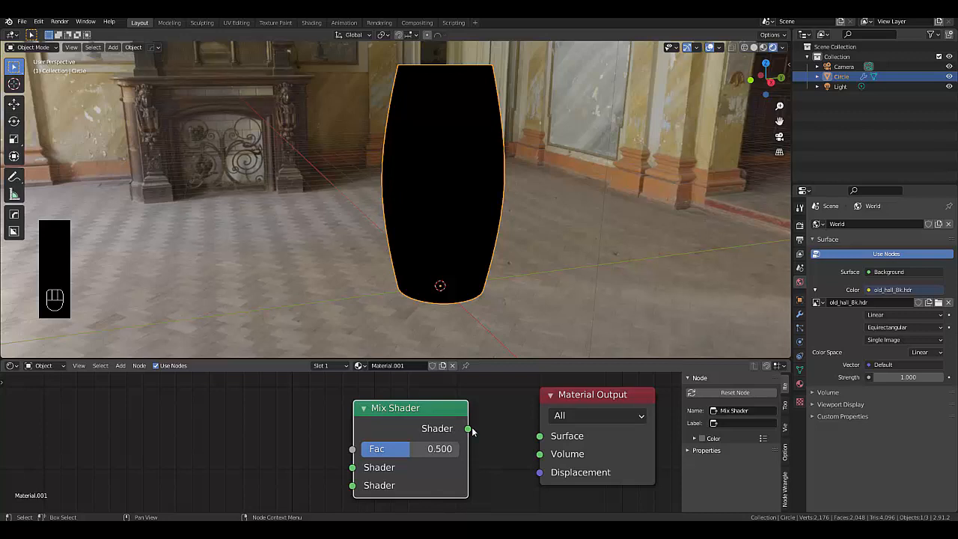
left_click_drag(468, 429, 539, 436)
Step: Add a Glossy BSDF node before the Mix Shader and connect it to the first Shader input
scroll(494, 433, "down", 3)
right_click(482, 474)
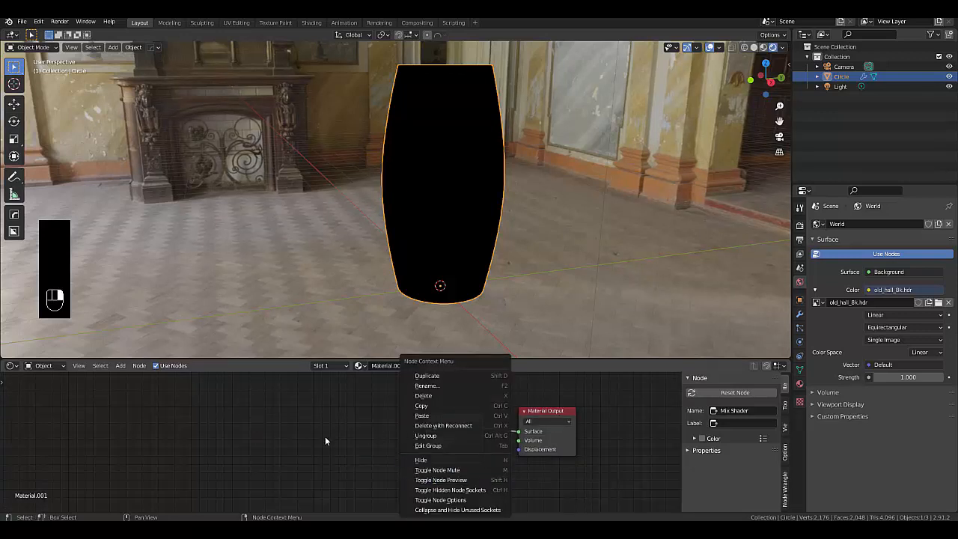
scroll(373, 449, "down", 2)
scroll(454, 441, "up", 4)
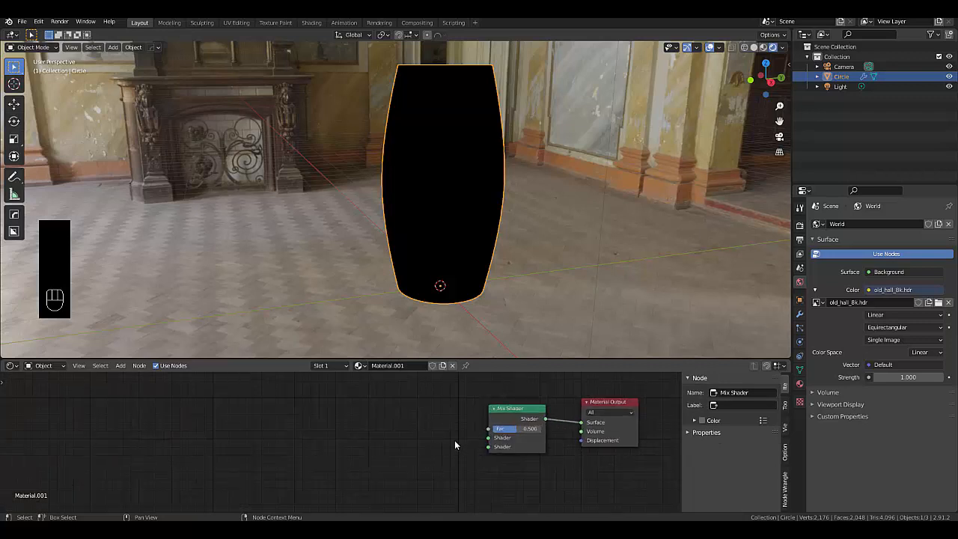
scroll(505, 419, "up", 1)
key("shift+a")
mouse_move(352, 432)
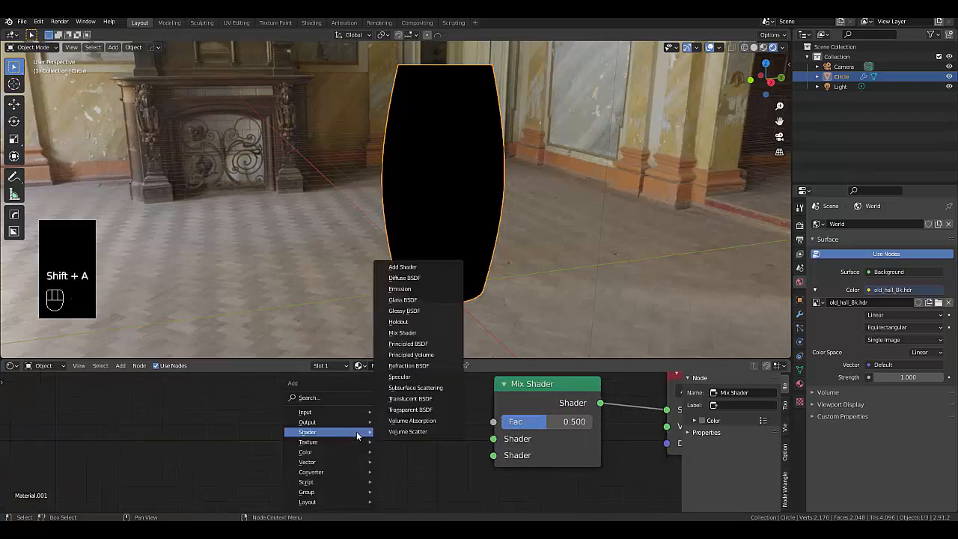
left_click(424, 310)
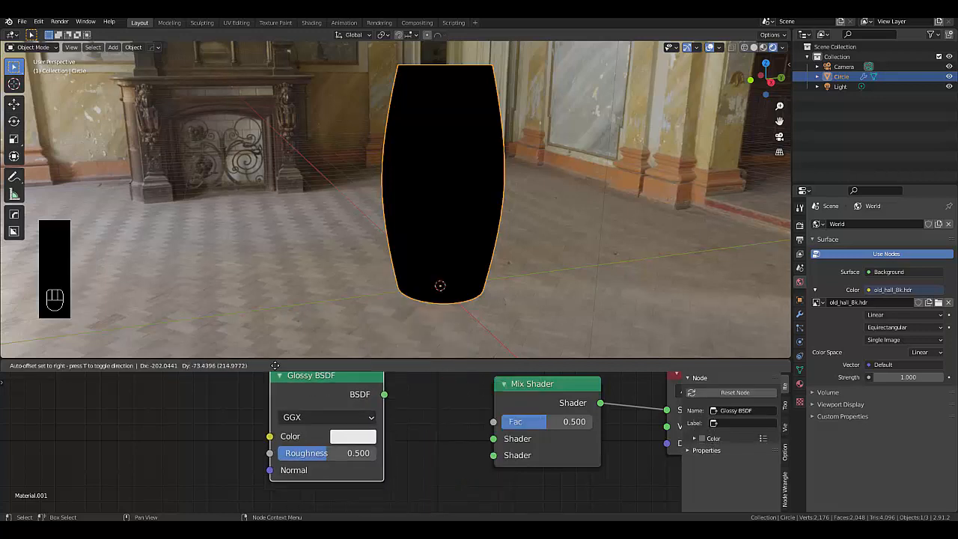
left_click(229, 381)
left_click_drag(345, 407, 493, 439)
Step: Add a Glass BSDF node below the Glossy BSDF and connect it to the Mix Shader's second Shader input
scroll(409, 450, "down", 3)
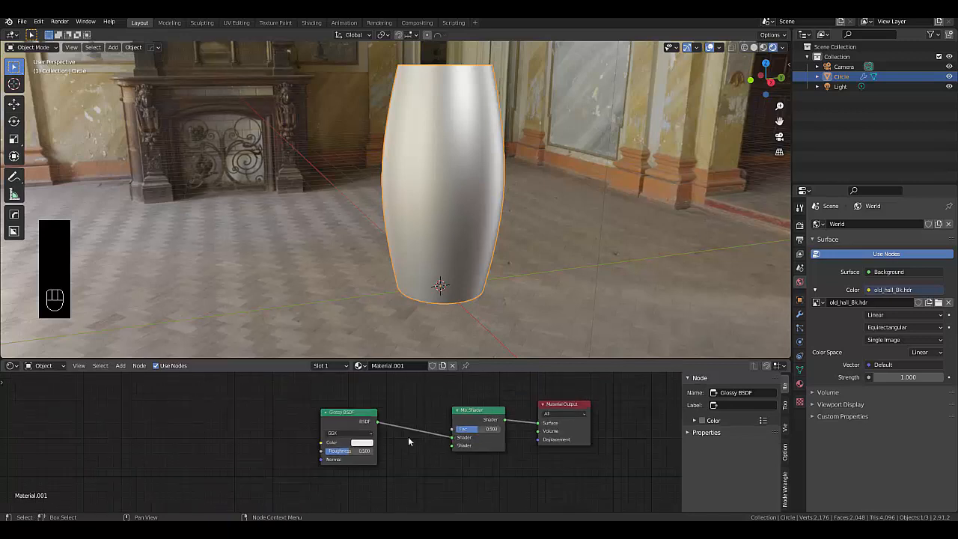
scroll(331, 490, "up", 1)
scroll(359, 472, "up", 1)
key("shift+a")
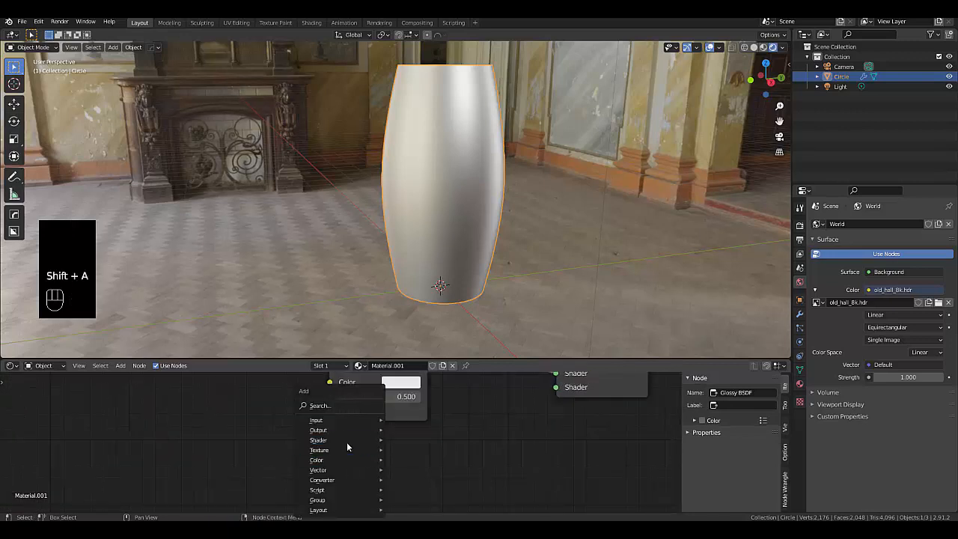
mouse_move(340, 455)
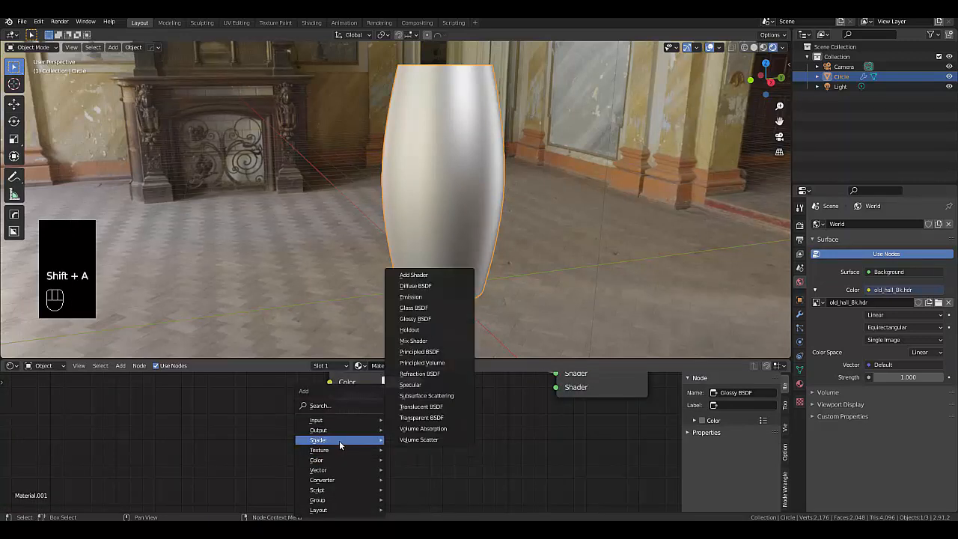
left_click(418, 312)
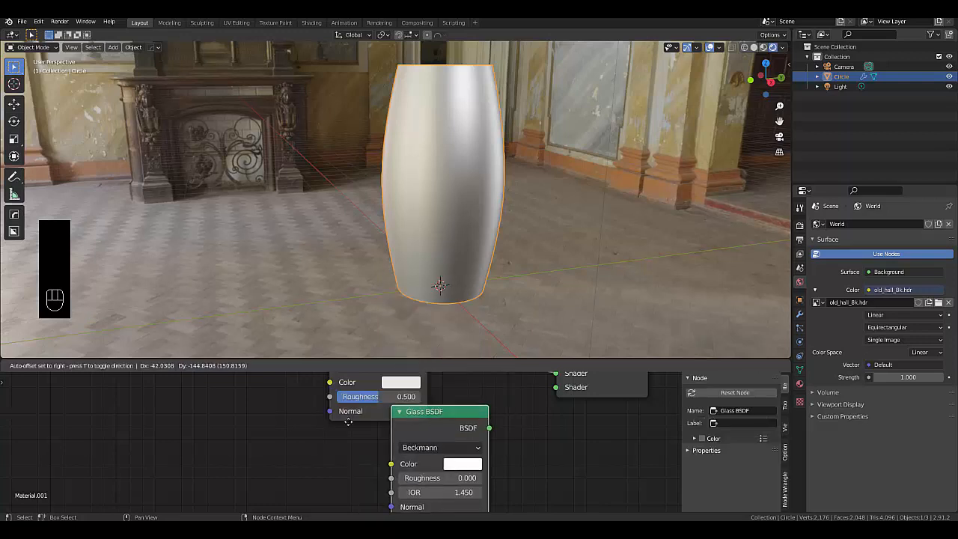
left_click(373, 438)
left_click_drag(430, 456, 509, 424)
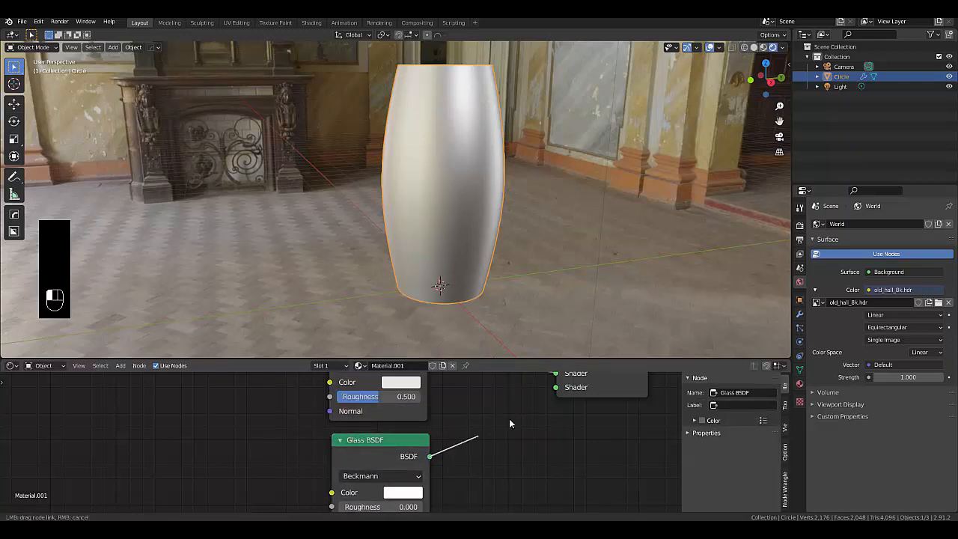
left_click_drag(555, 393, 556, 388)
Step: Replace the Glossy BSDF node with a copy of the Glass BSDF, connected to the Mix Shader's first Shader input
left_click(400, 418)
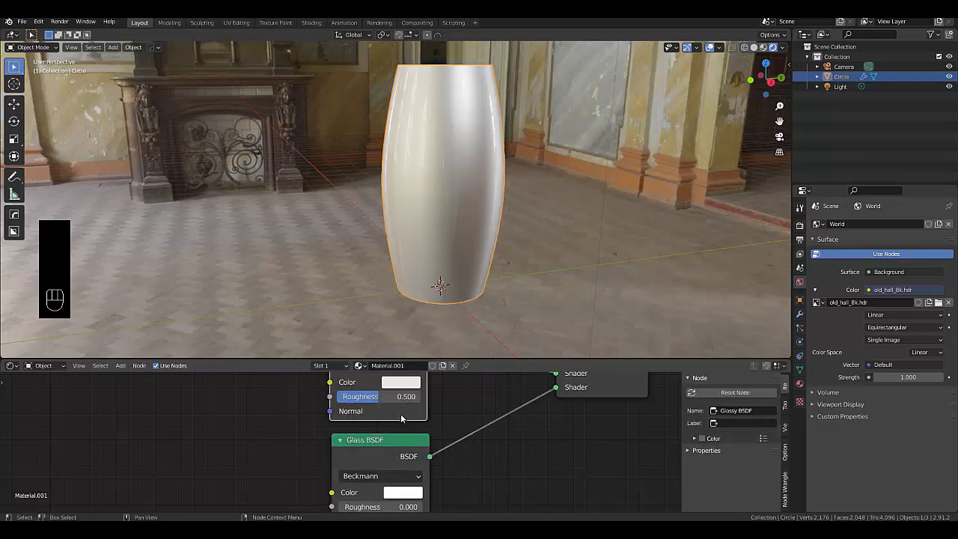
key("x")
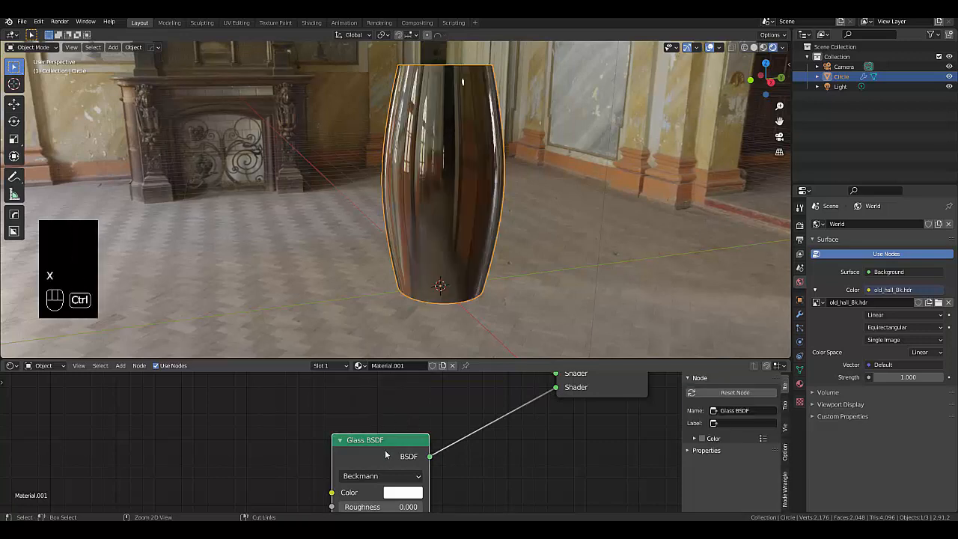
key("ctrl+v")
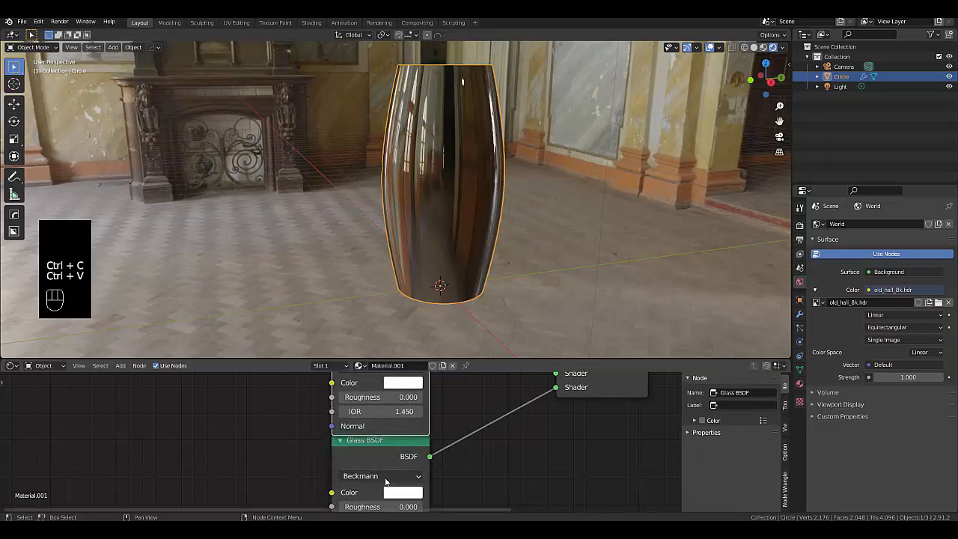
scroll(515, 486, "down", 2)
scroll(528, 405, "up", 3)
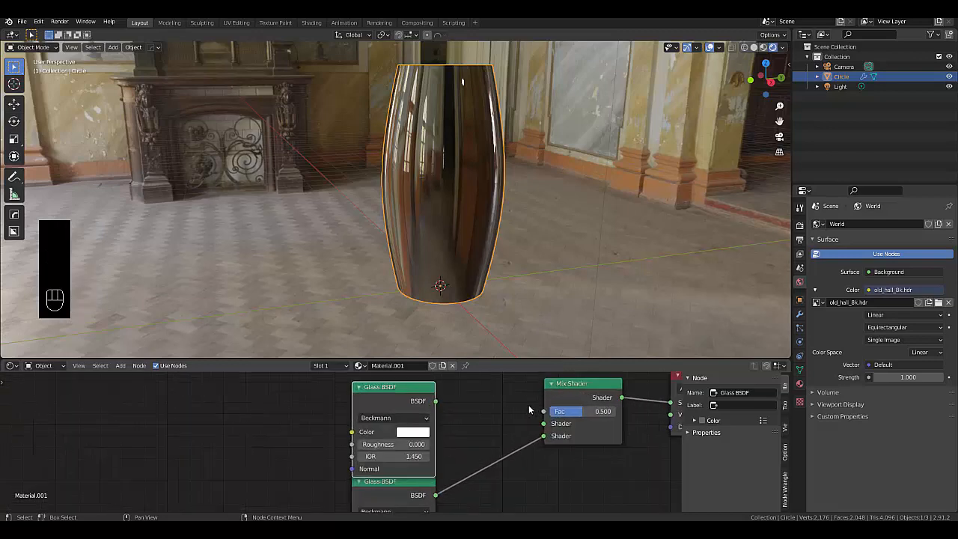
left_click_drag(411, 403, 548, 429)
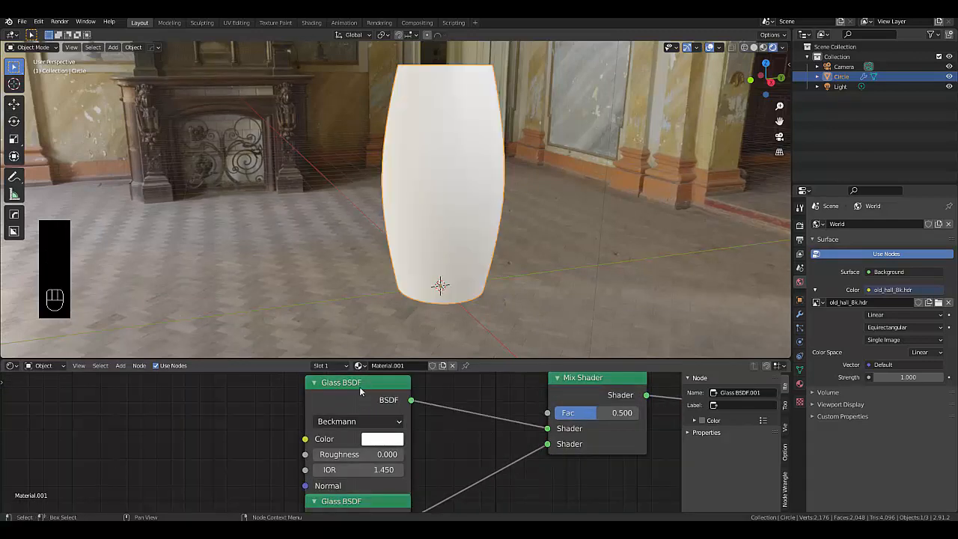
left_click_drag(331, 387, 331, 376)
scroll(487, 466, "down", 1)
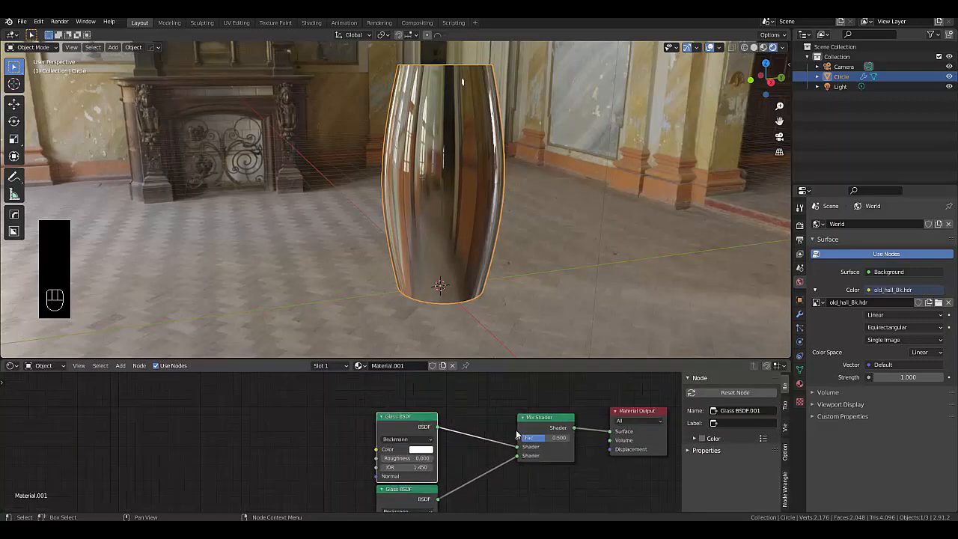
scroll(413, 428, "up", 3)
scroll(412, 429, "down", 2)
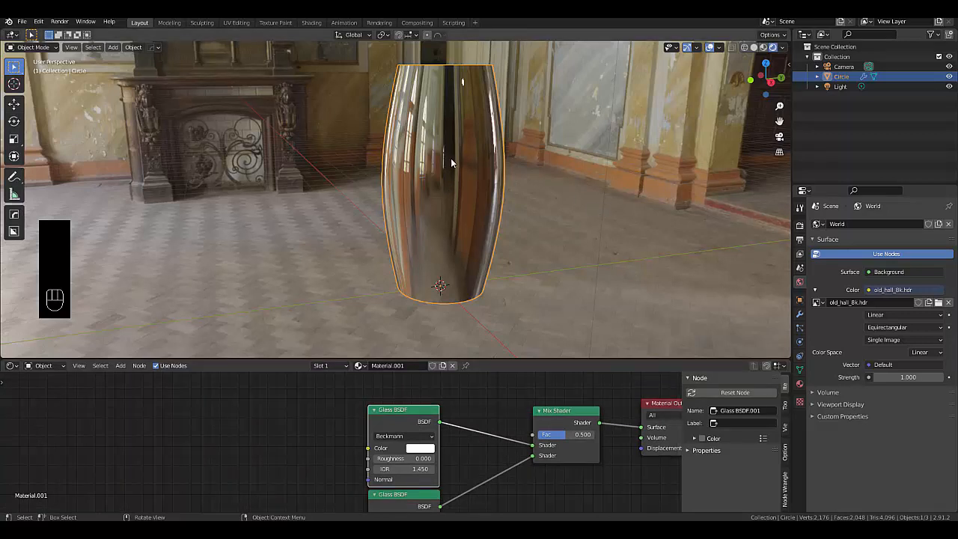
Step: Set the Blend Mode of the body's material to Alpha Blend
left_click(799, 384)
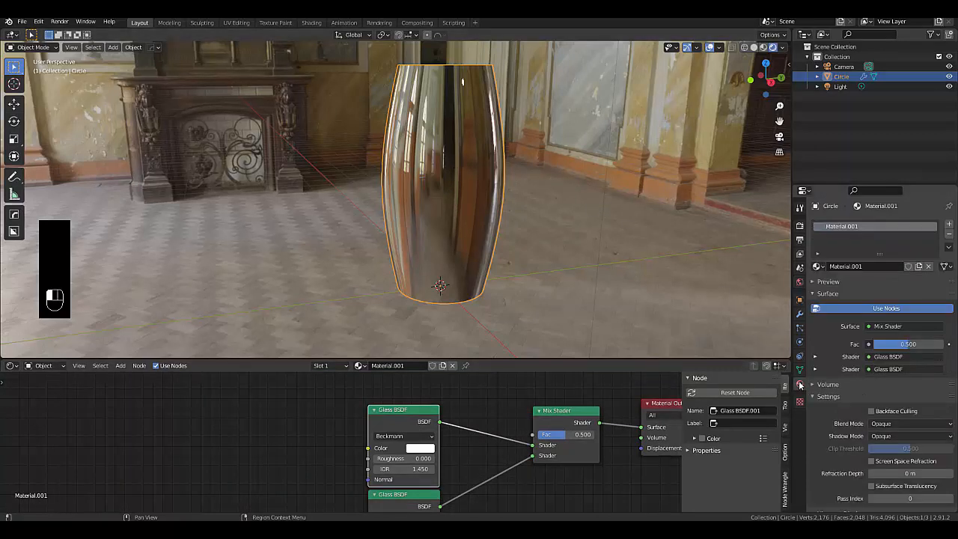
scroll(849, 405, "down", 1)
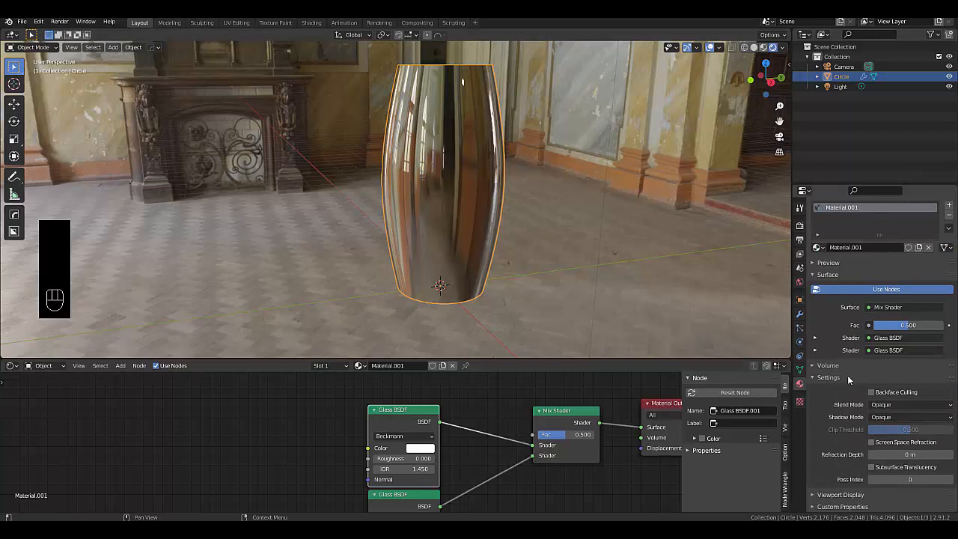
left_click(899, 406)
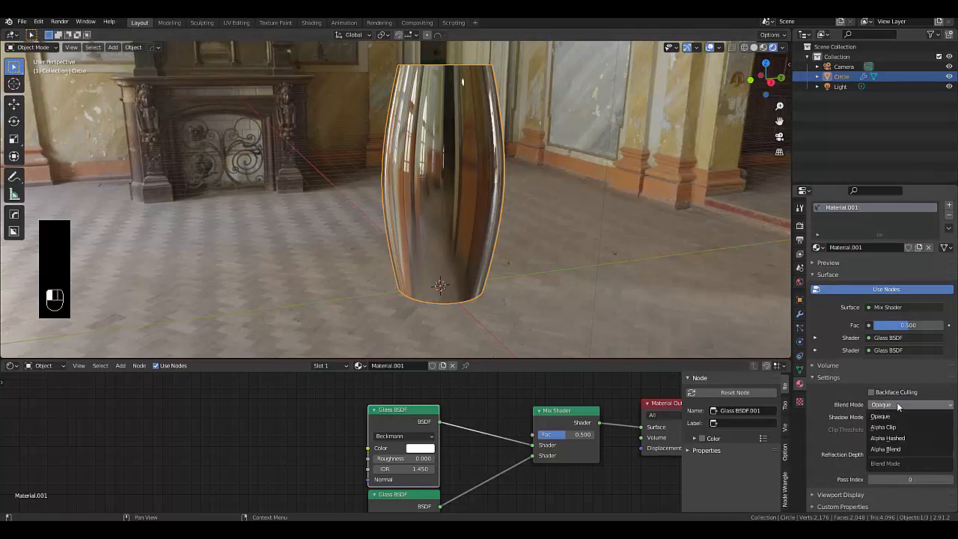
left_click(905, 449)
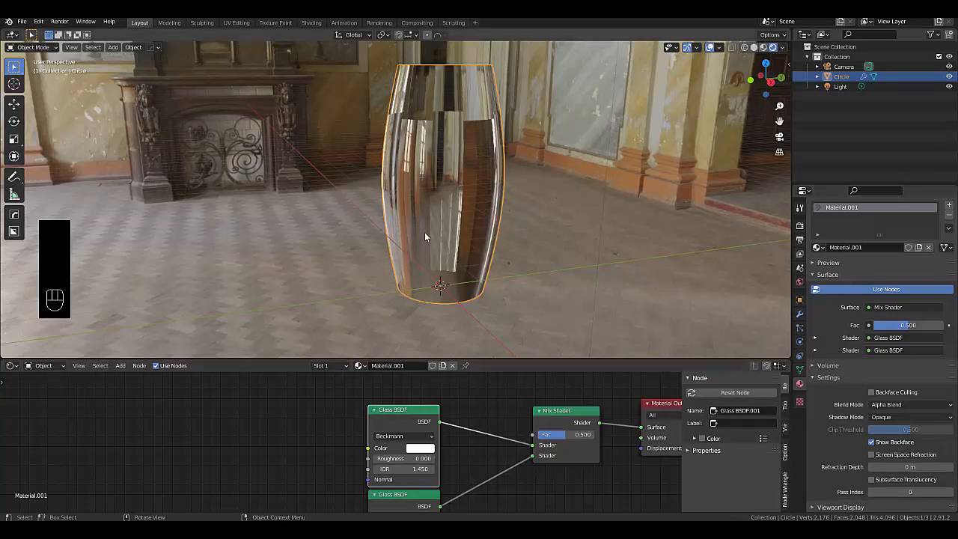
mouse_move(424, 232)
middle_mouse_down()
mouse_move(510, 216)
mouse_move(420, 232)
middle_mouse_up()
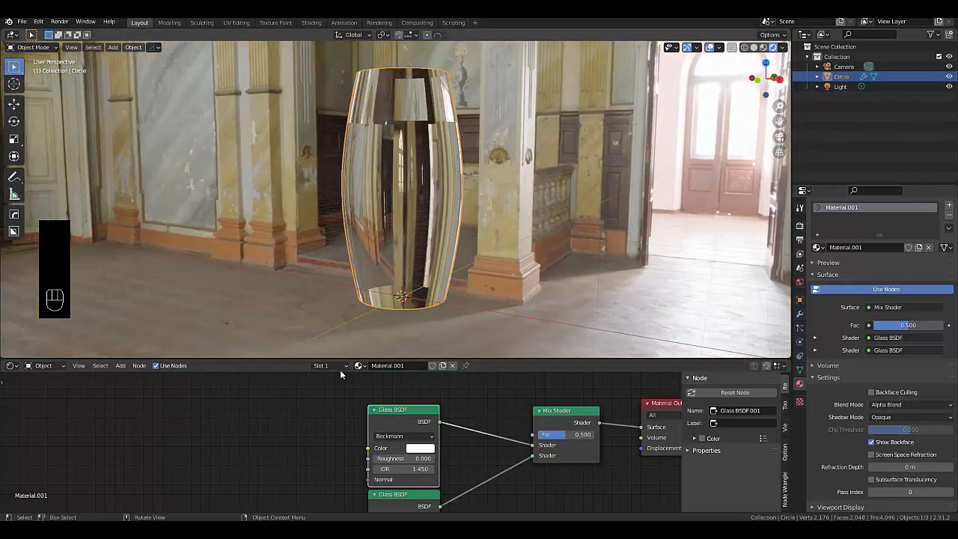
Step: Set the color of the upper Glass BSDF node to bright green, hex 89FF00
scroll(333, 404, "down", 3)
left_click(359, 465)
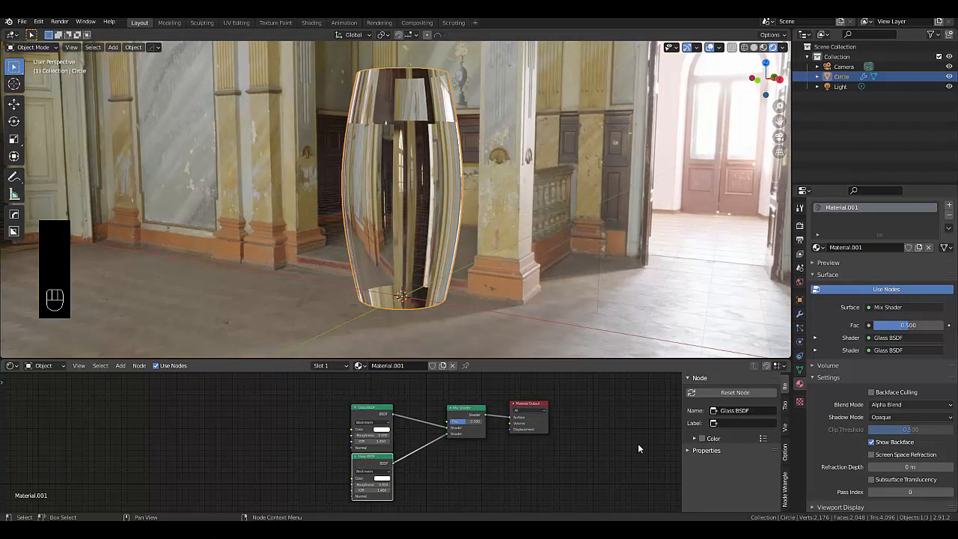
scroll(384, 199, "up", 4)
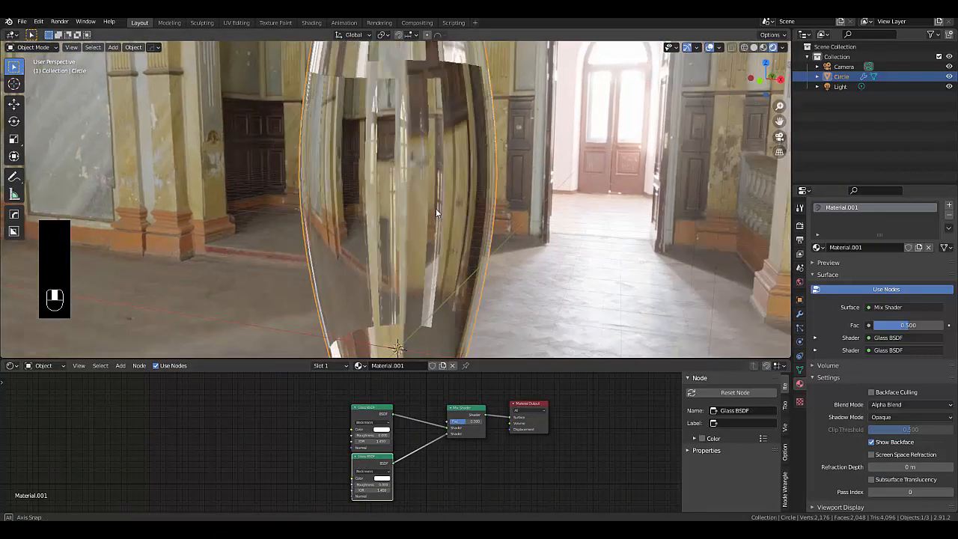
middle_click_drag(435, 208, 464, 210)
scroll(385, 392, "up", 5)
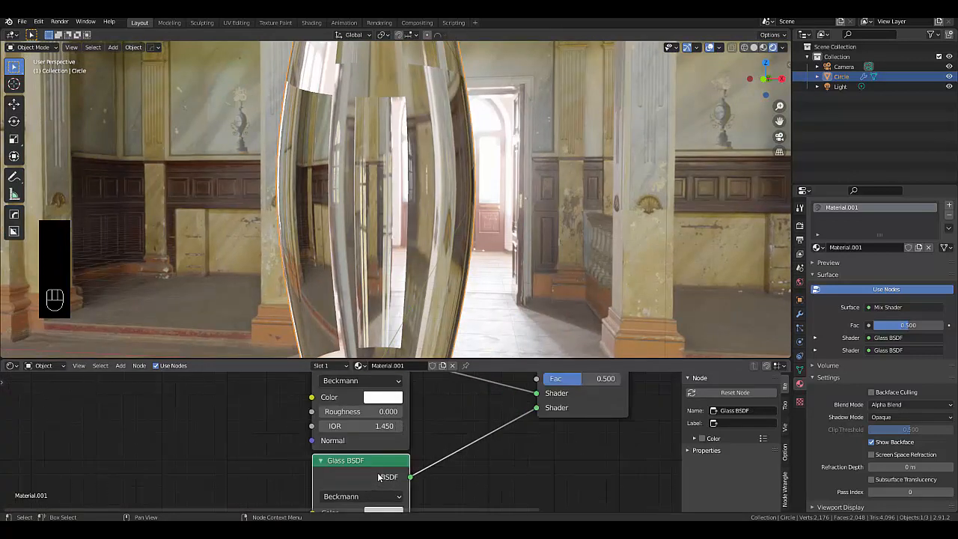
scroll(386, 432, "down", 4)
scroll(383, 416, "up", 4)
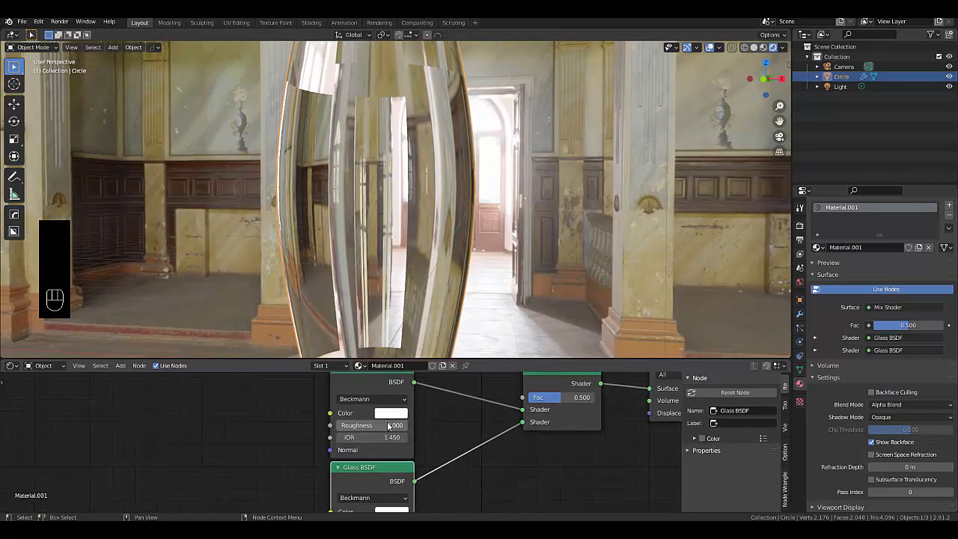
left_click(382, 414)
left_click_drag(394, 284, 380, 255)
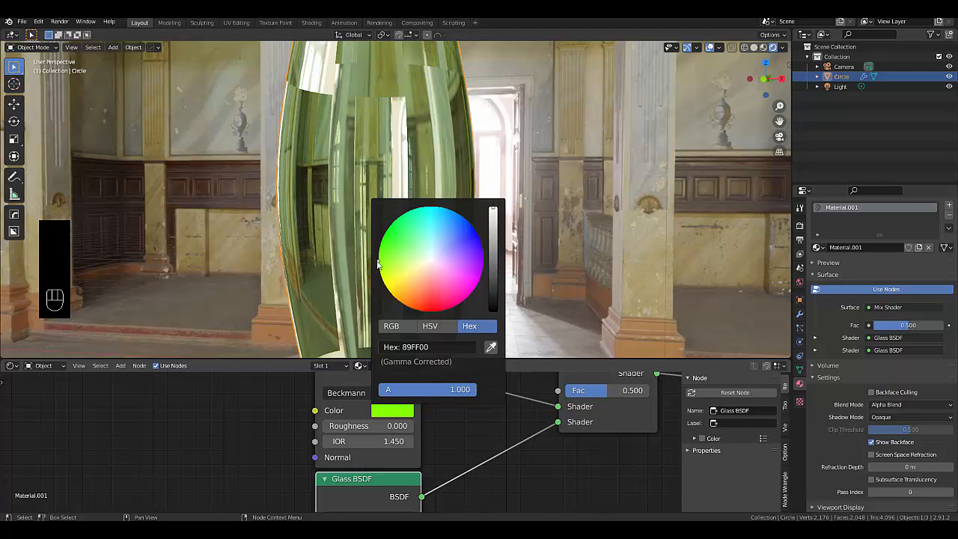
scroll(462, 411, "down", 6)
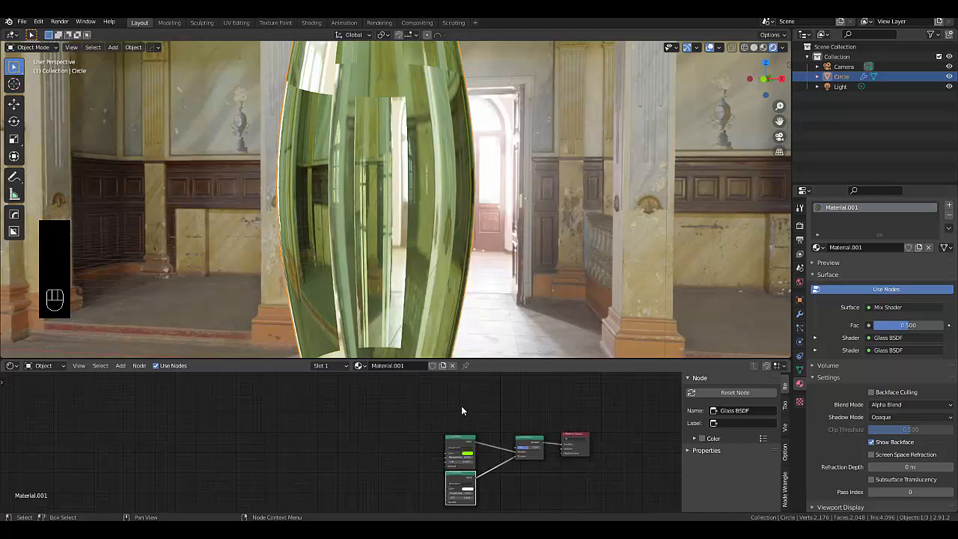
scroll(462, 406, "up", 2)
key("shift+a")
mouse_move(432, 405)
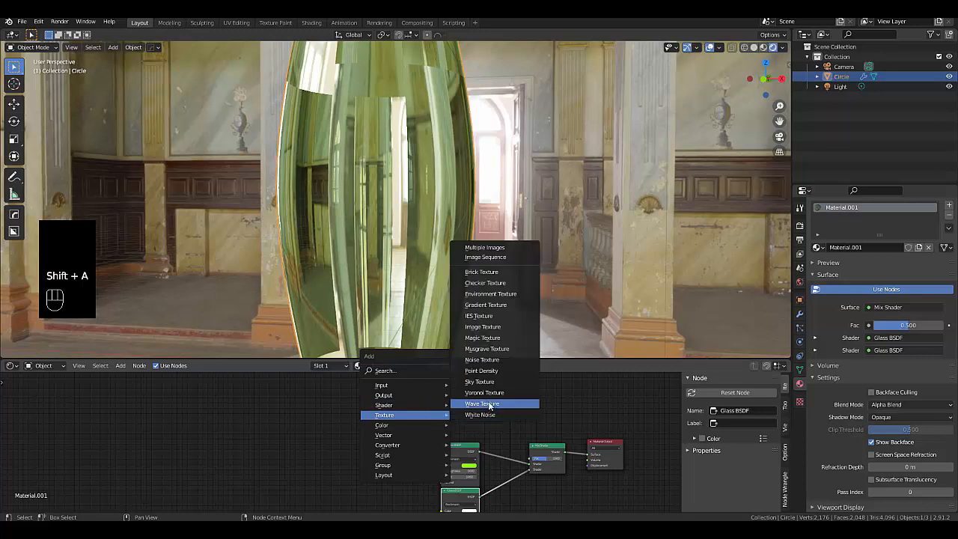
left_click(480, 382)
key("ctrl+z")
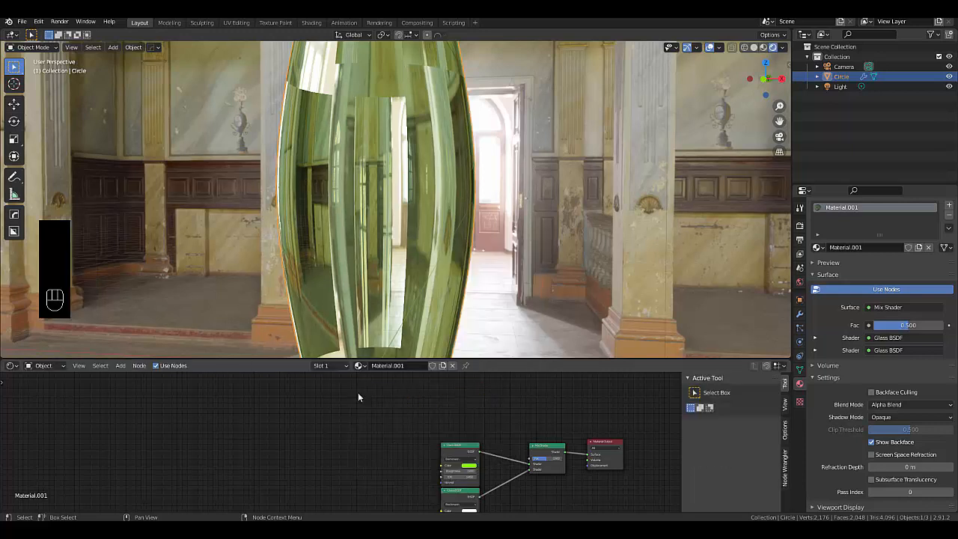
Step: Add a Voronoi Texture node and connect its Color output to the Mix Shader's Fac input
key("shift+a")
mouse_move(396, 402)
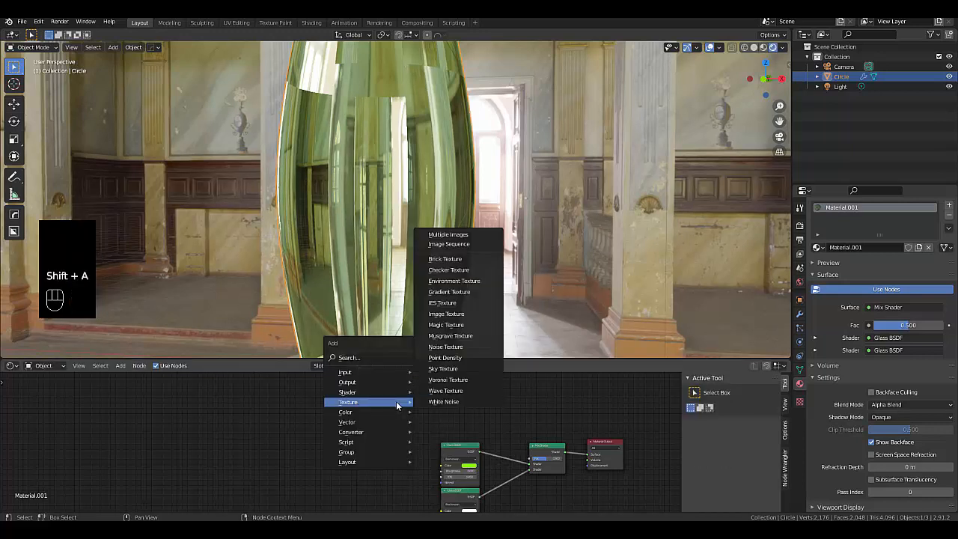
left_click(456, 383)
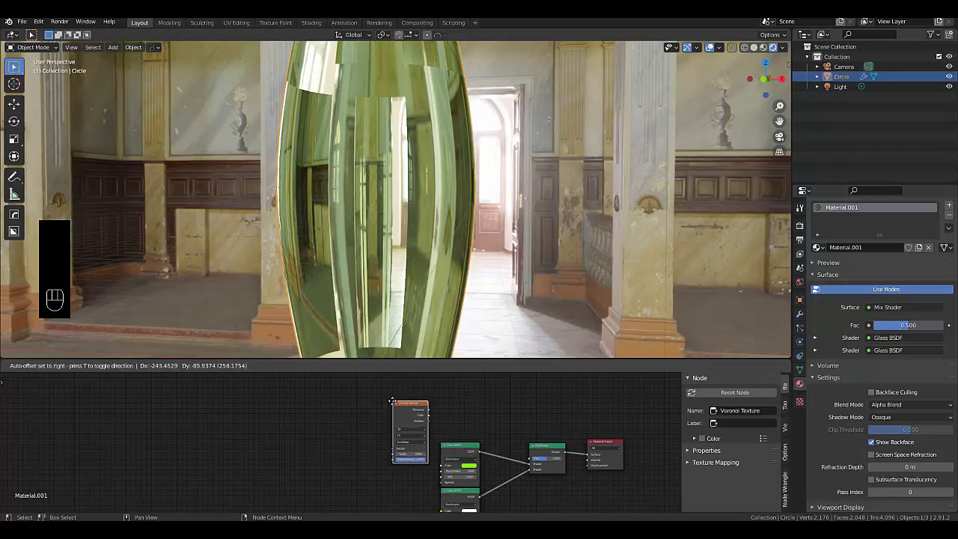
left_click(397, 408)
scroll(478, 432, "up", 3)
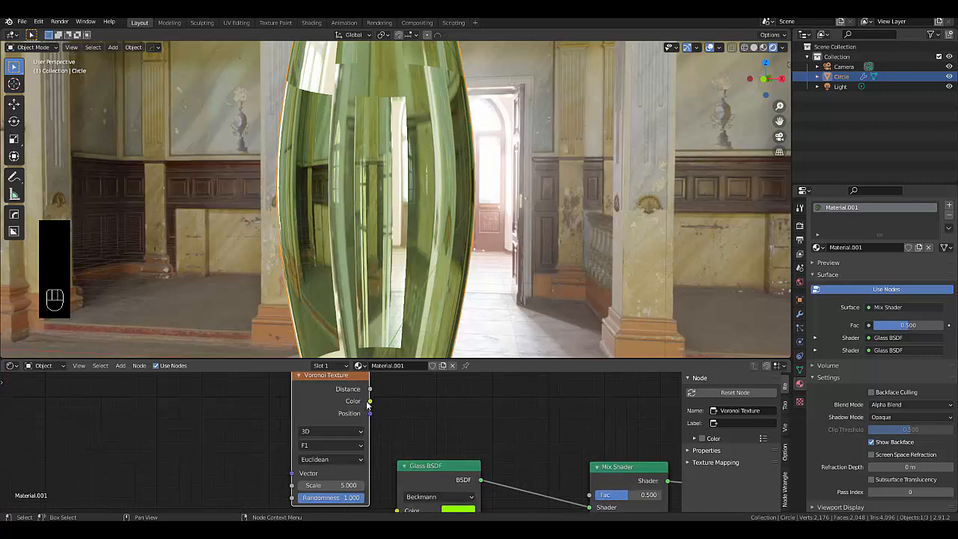
left_click_drag(377, 403, 588, 496)
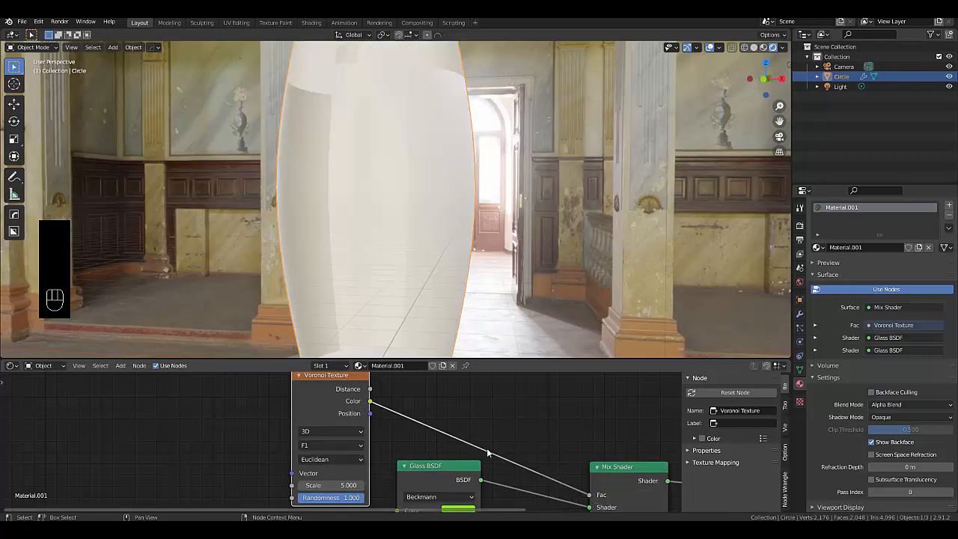
Step: Select the bottom edge loop of the lamp body in Edit Mode
scroll(339, 215, "down", 2)
middle_click_drag(381, 241, 397, 208)
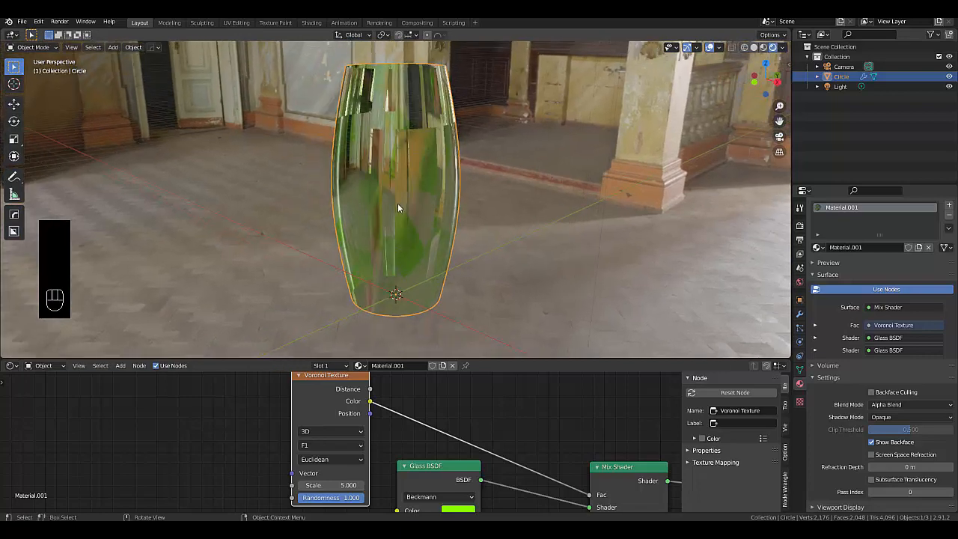
scroll(401, 225, "up", 2)
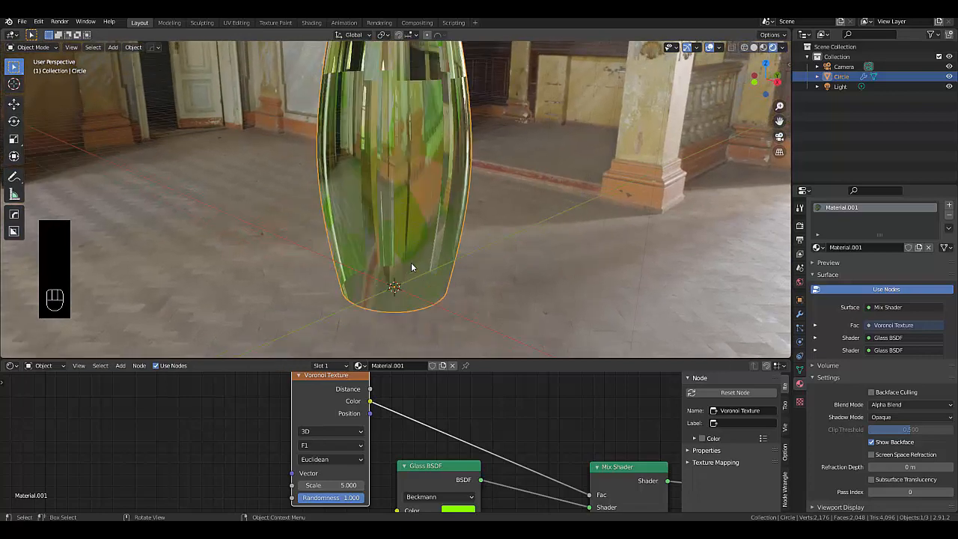
key("Tab")
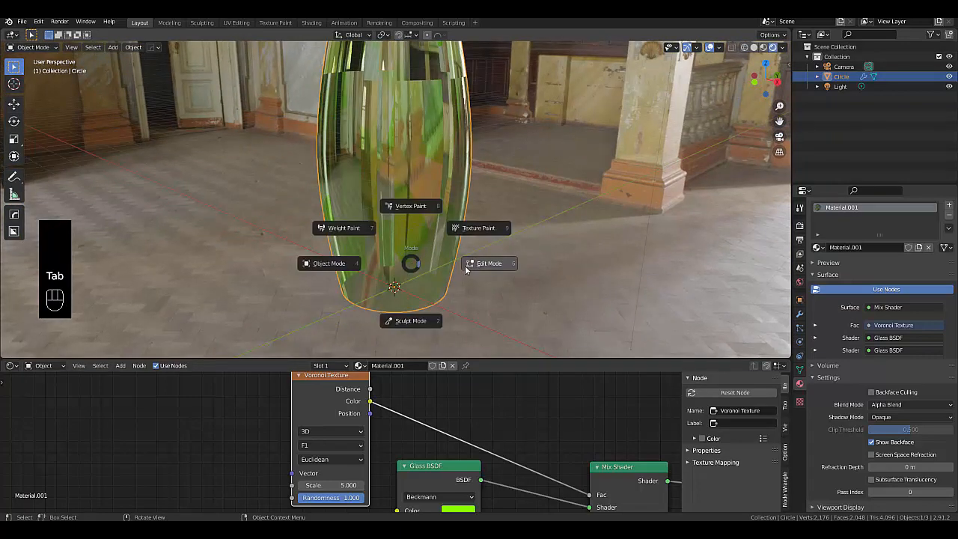
left_click(387, 314, "alt")
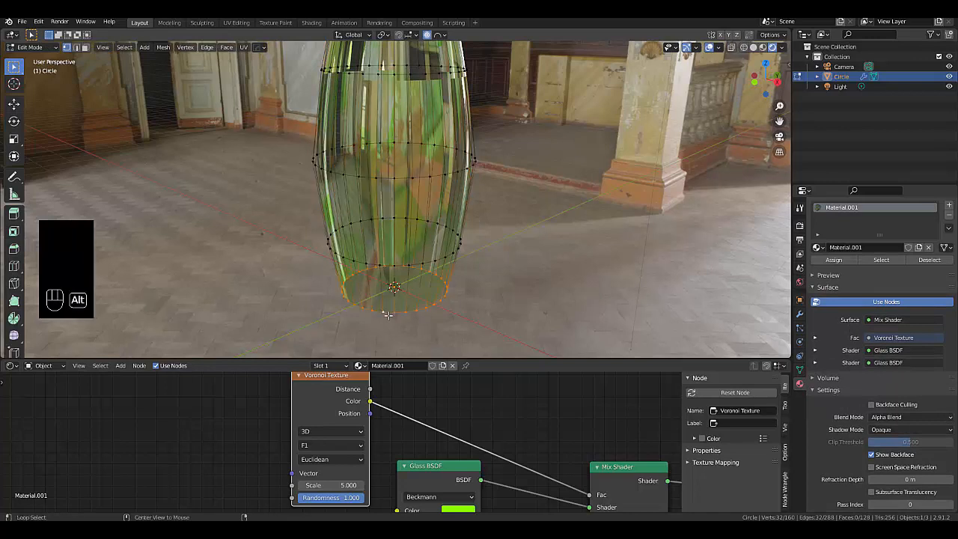
right_click(465, 310)
mouse_move(467, 313)
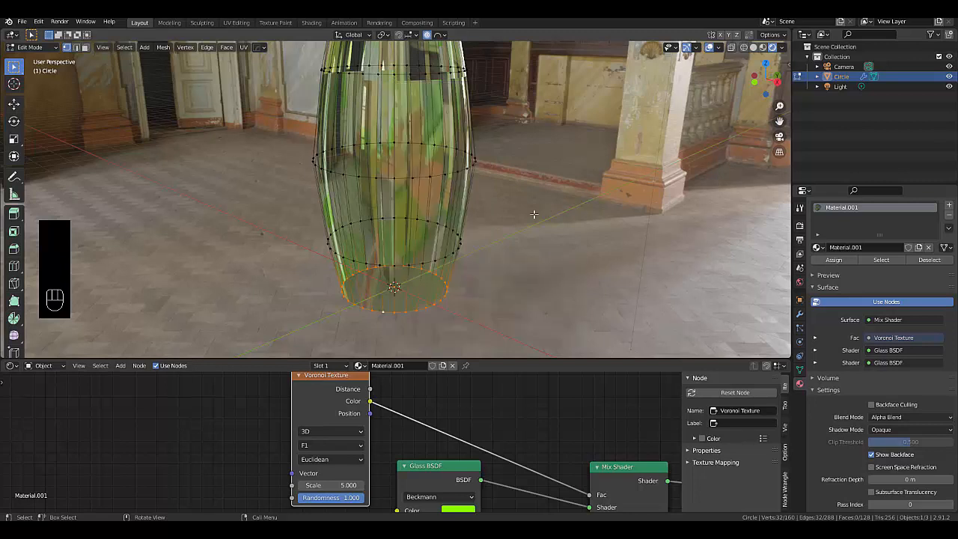
key("ctrl")
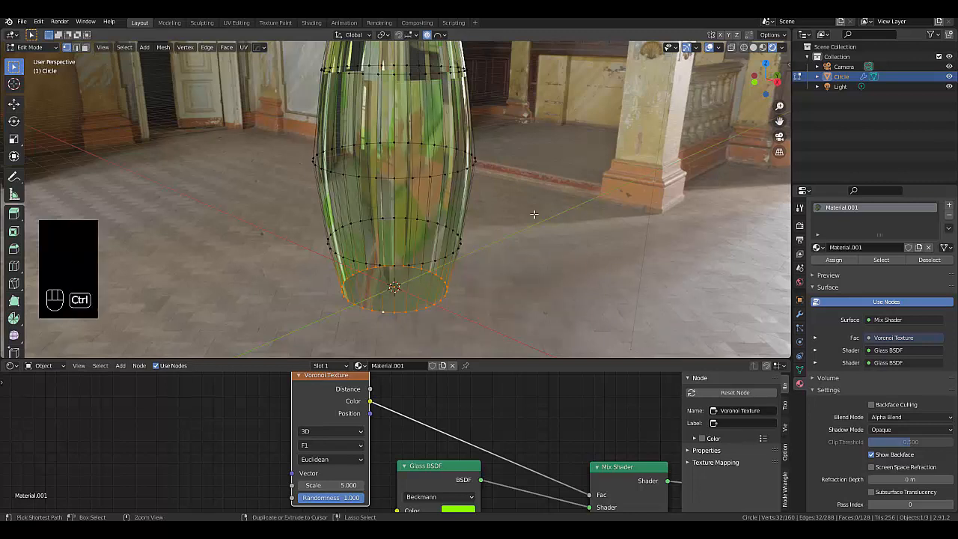
key("ctrl+c")
key("ctrl+v")
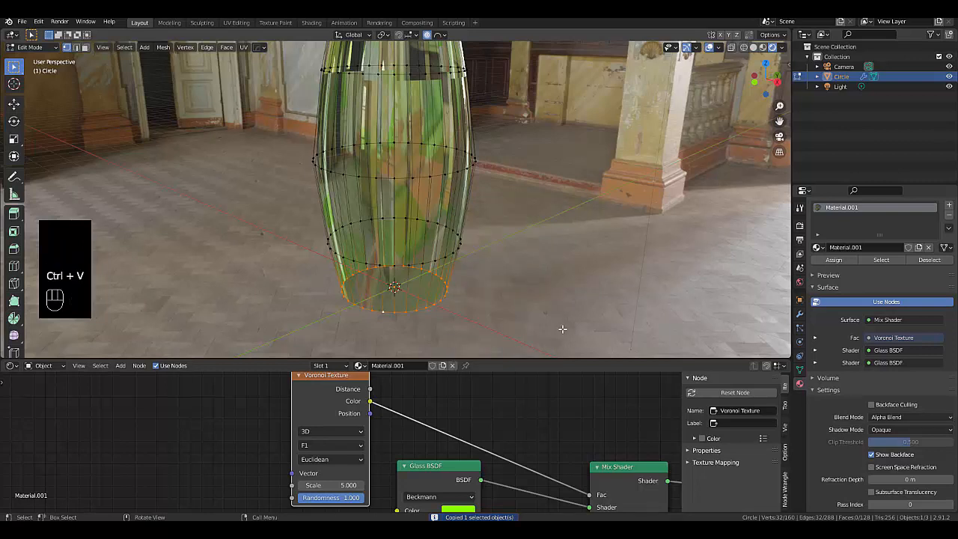
key("ctrl+d")
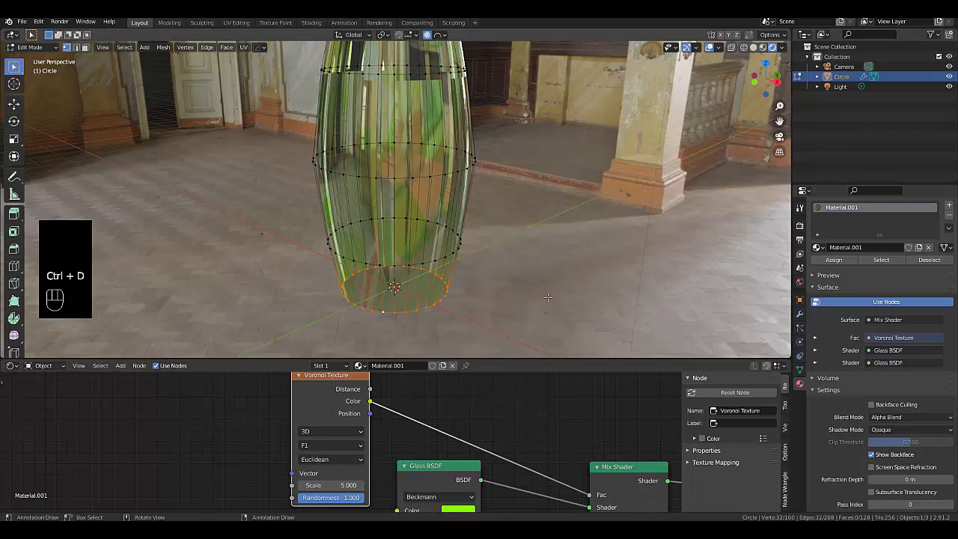
right_click(548, 297)
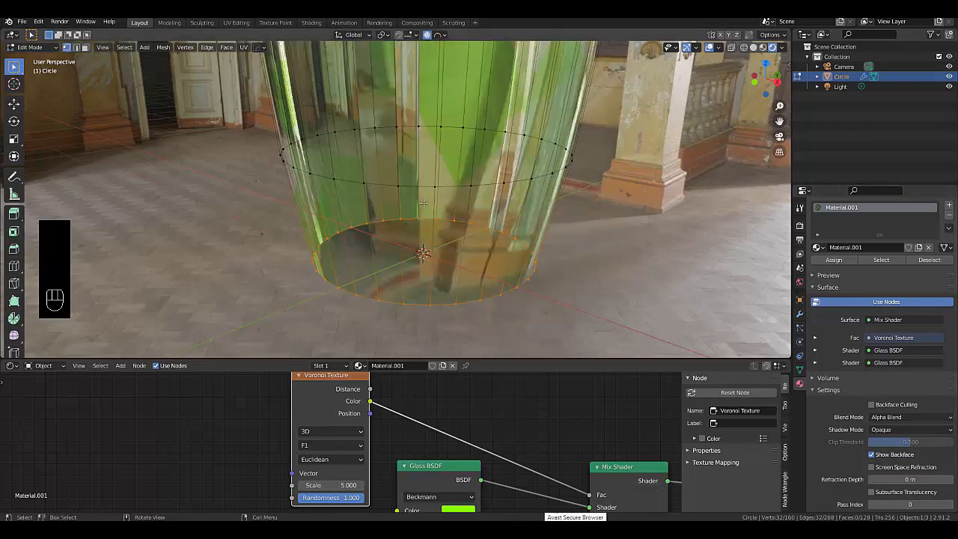
Step: Duplicate the bottom edge loop in place and separate the selection into its own object
key("shift")
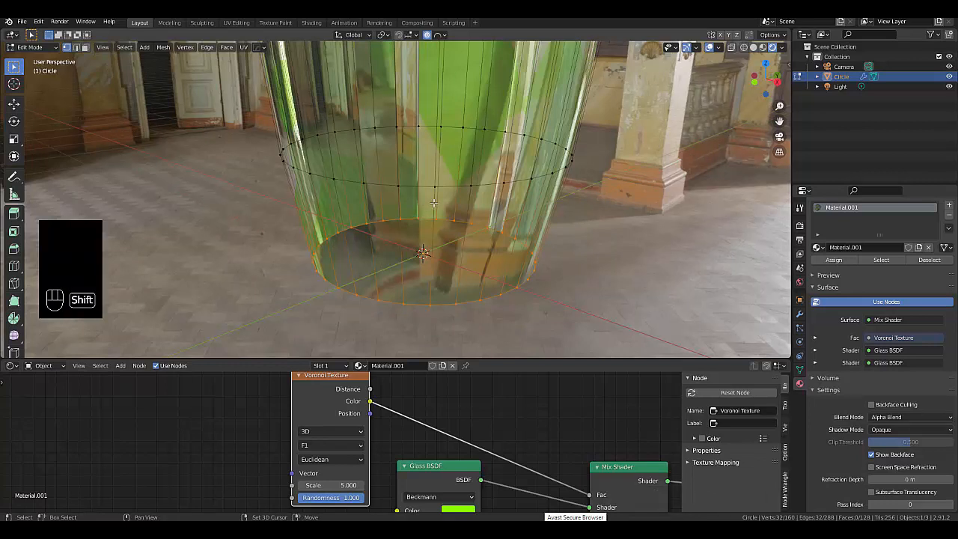
key("shift+d")
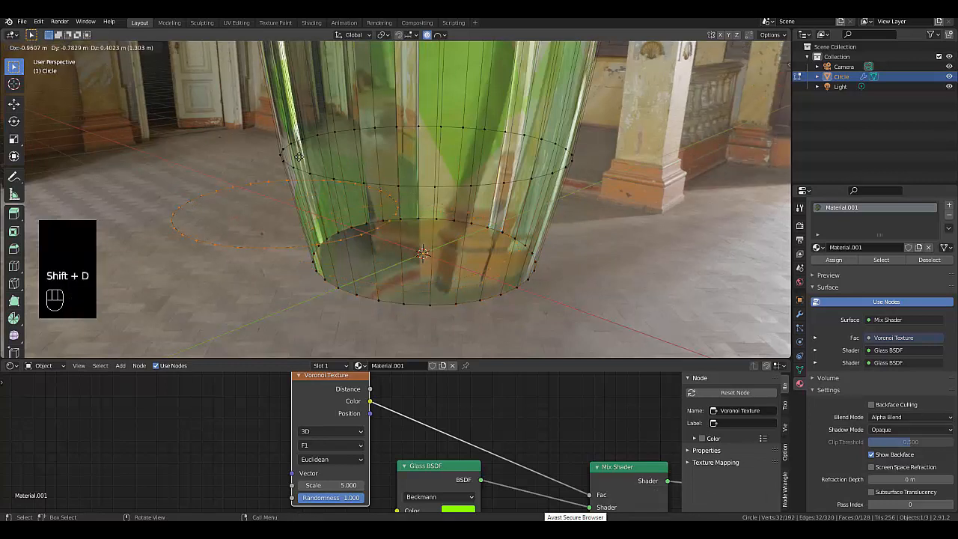
right_click(299, 157)
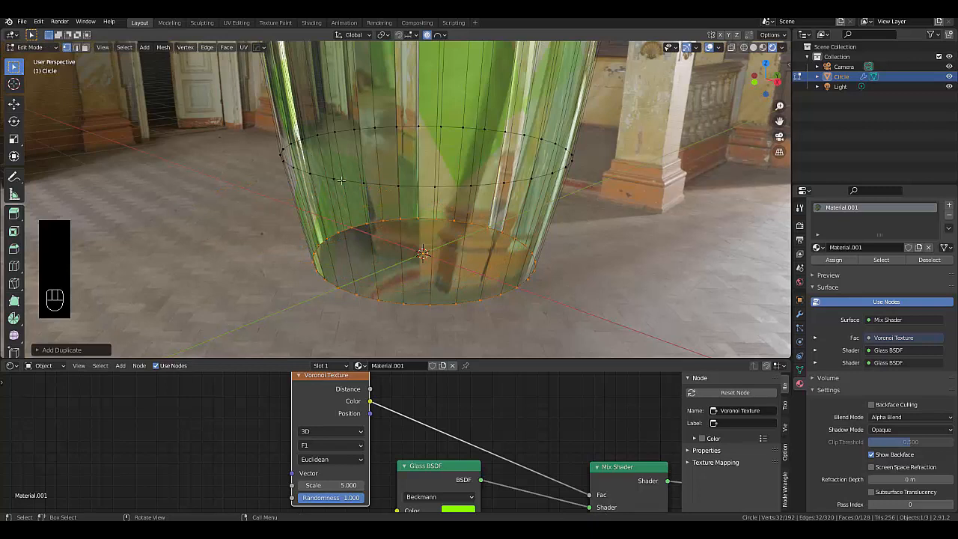
right_click(228, 202)
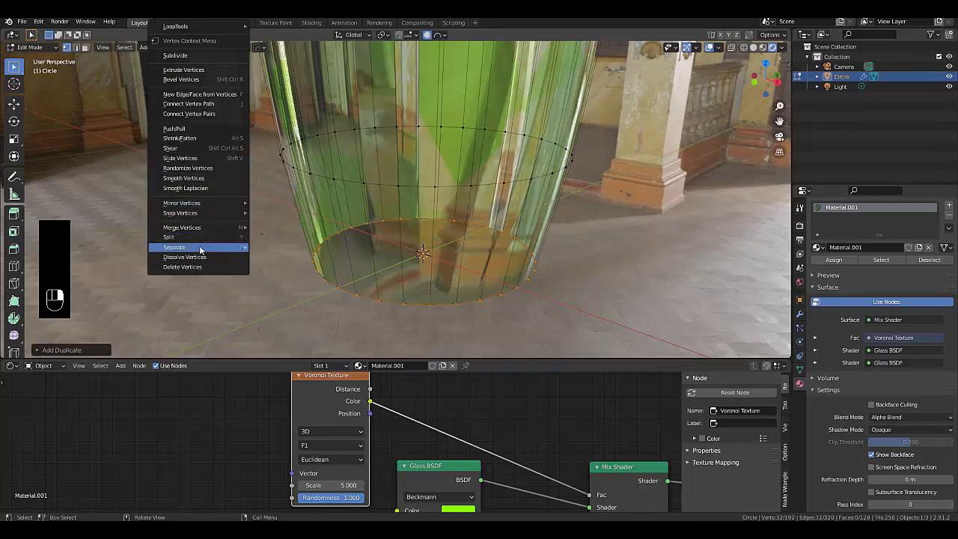
mouse_move(220, 242)
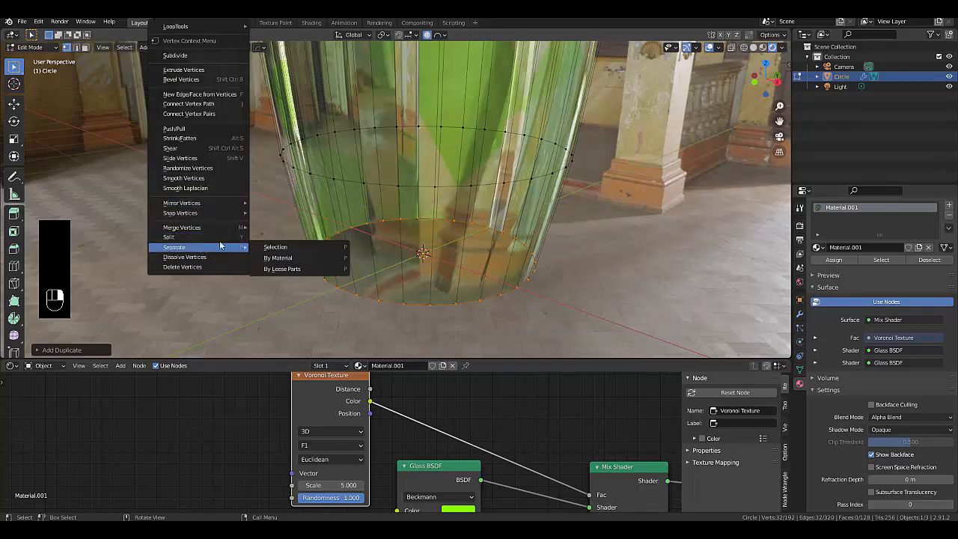
left_click(286, 248)
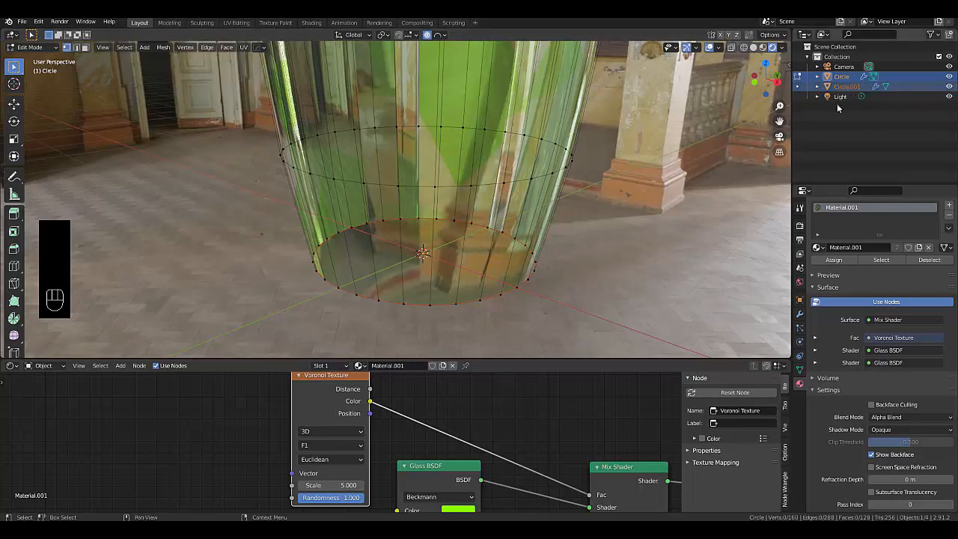
Step: Return to Object Mode and rename the separated ring object as bottom
key("Tab")
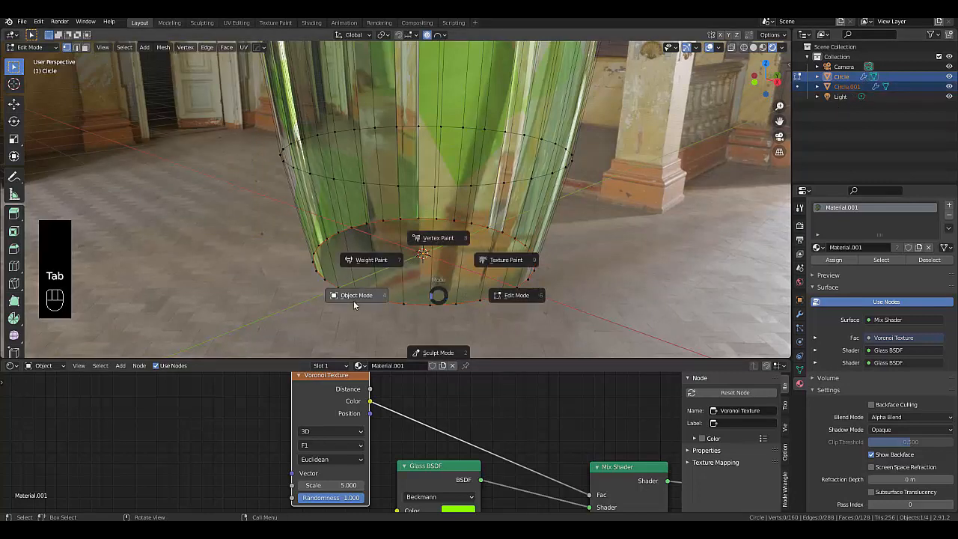
left_click(354, 304)
left_click(845, 87)
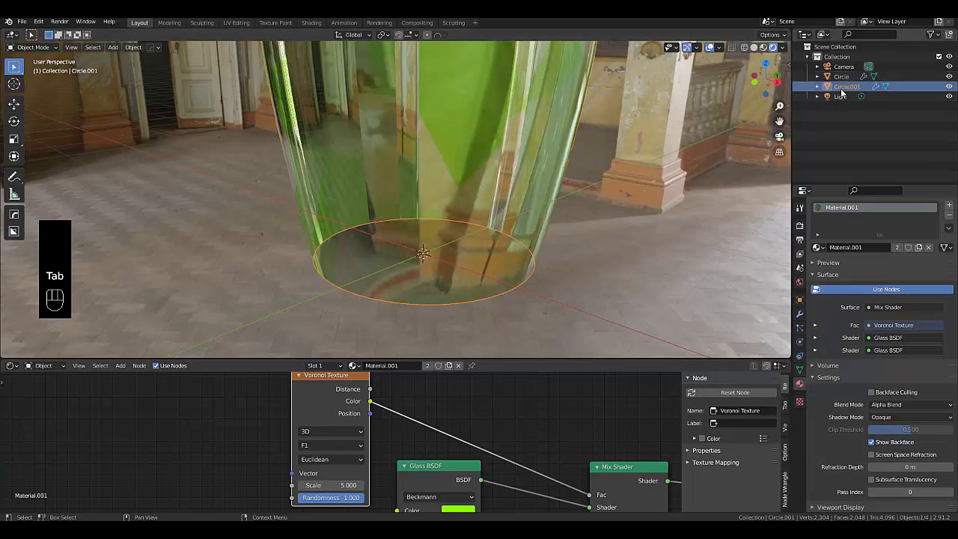
double_click(842, 90)
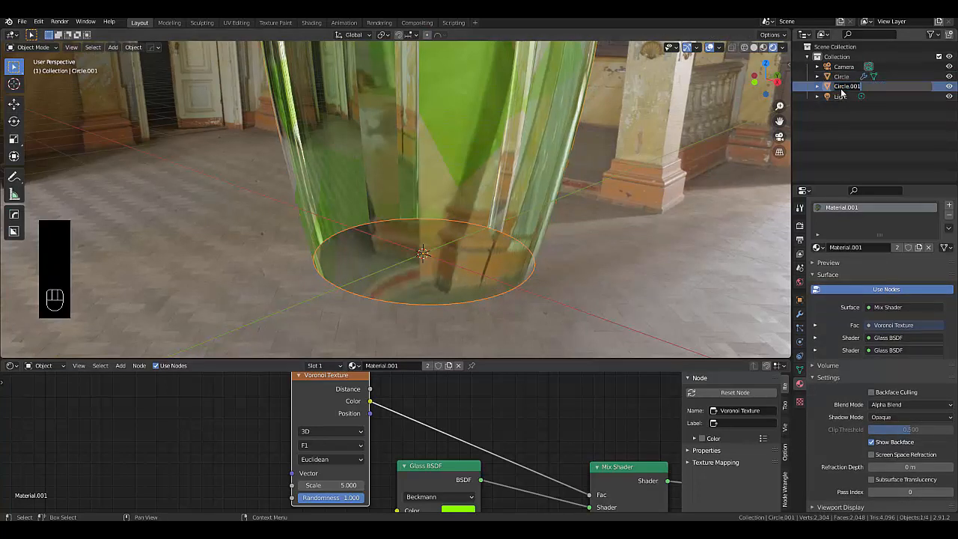
key("Return")
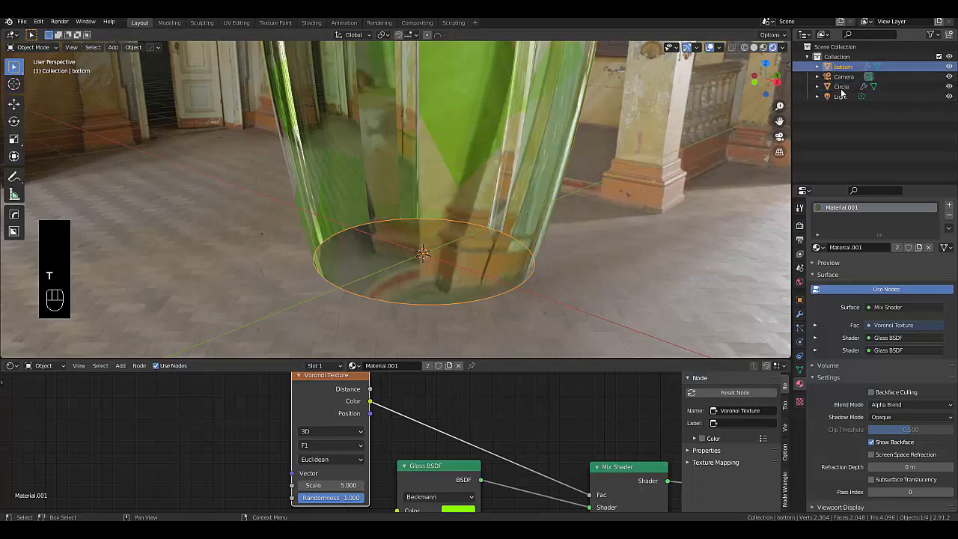
Step: Fill the whole ring of the bottom object with a face in Edit Mode
middle_click_drag(624, 145, 453, 262)
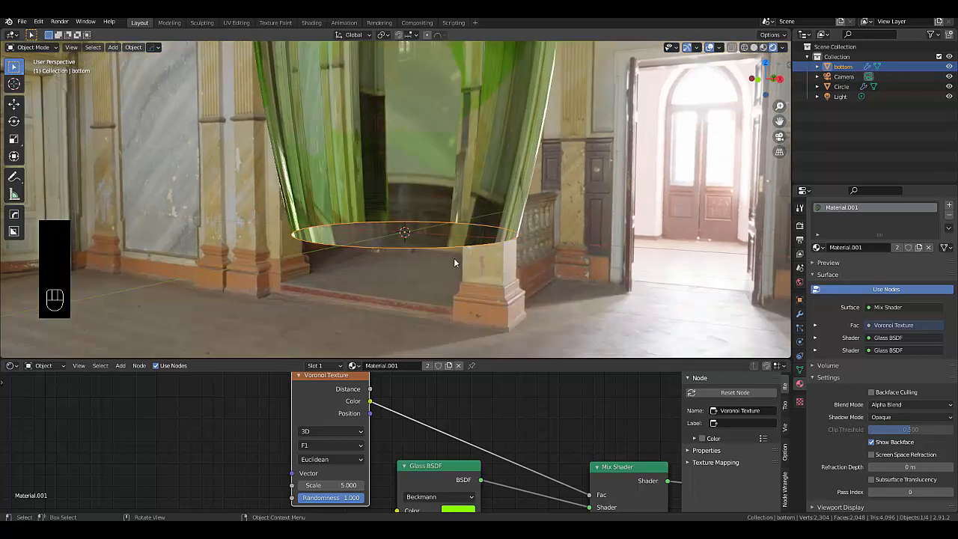
key("Tab")
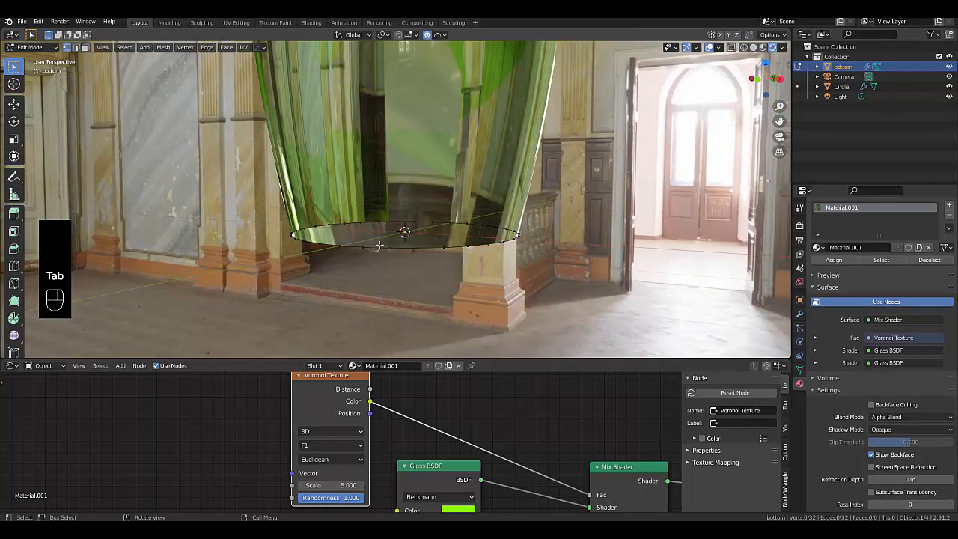
key("a")
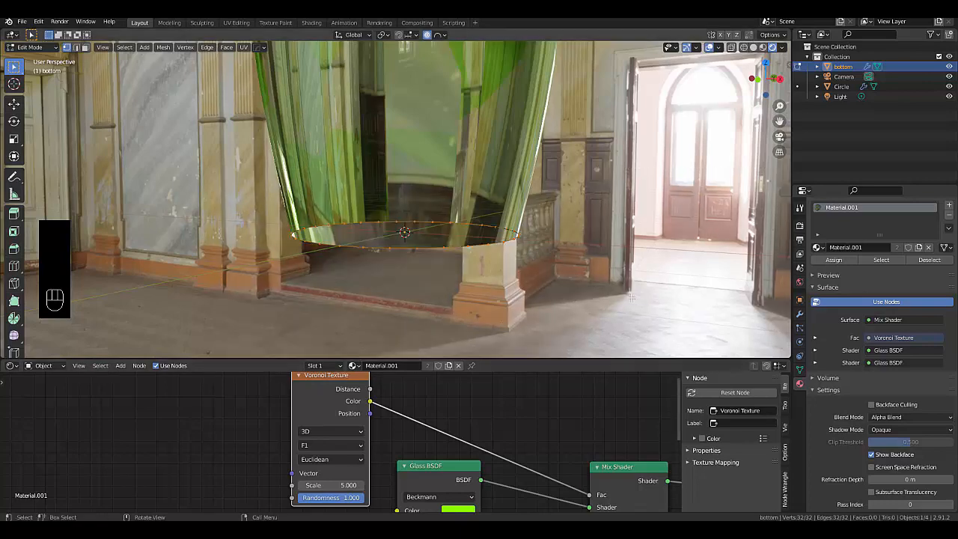
key("f")
middle_click_drag(494, 253, 466, 306)
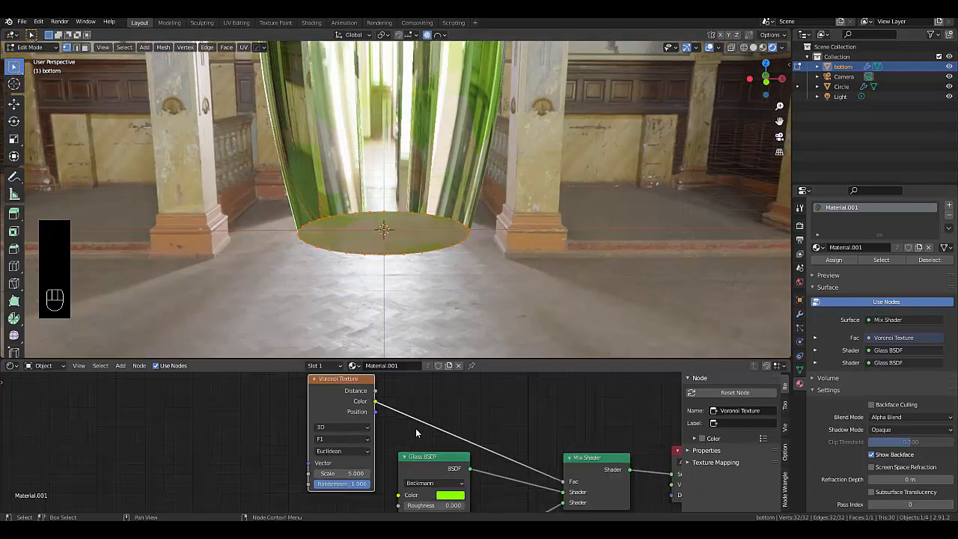
Step: Unlink the shared glass material from the bottom disc and give it a new material
scroll(404, 408, "down", 3)
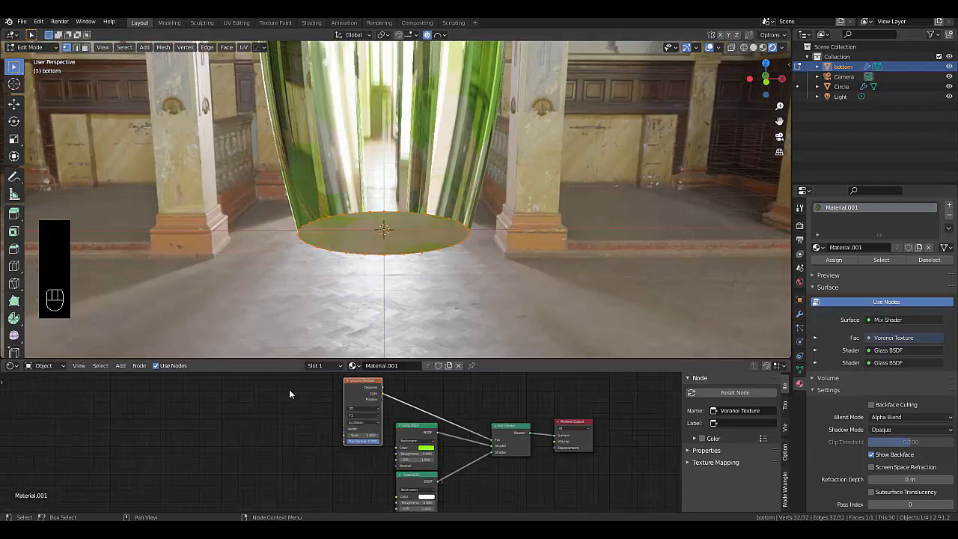
left_click(459, 366)
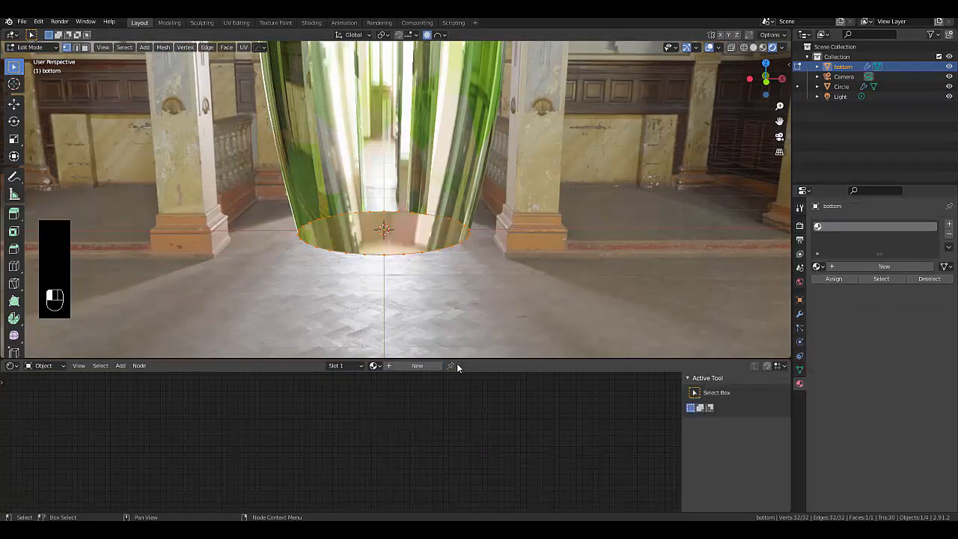
left_click(409, 366)
scroll(517, 471, "up", 4)
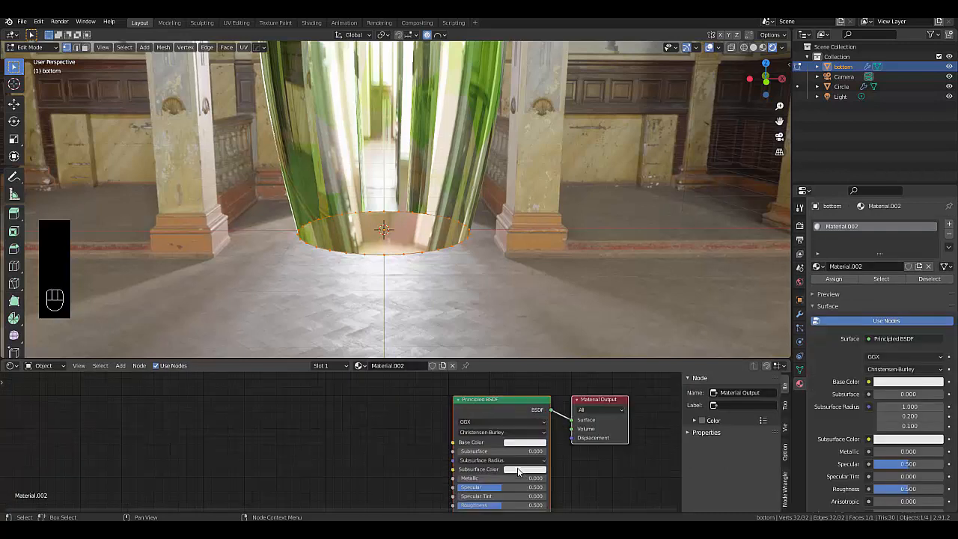
Step: Replace the disc material's Principled BSDF with an Emission shader connected to the Material Output's Surface input
left_click(495, 387)
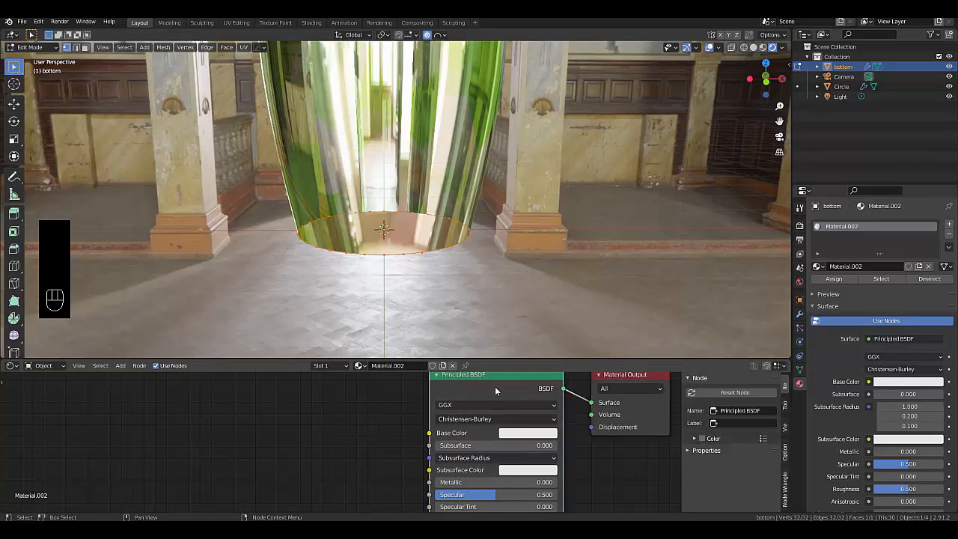
key("x")
key("shift+a")
mouse_move(479, 401)
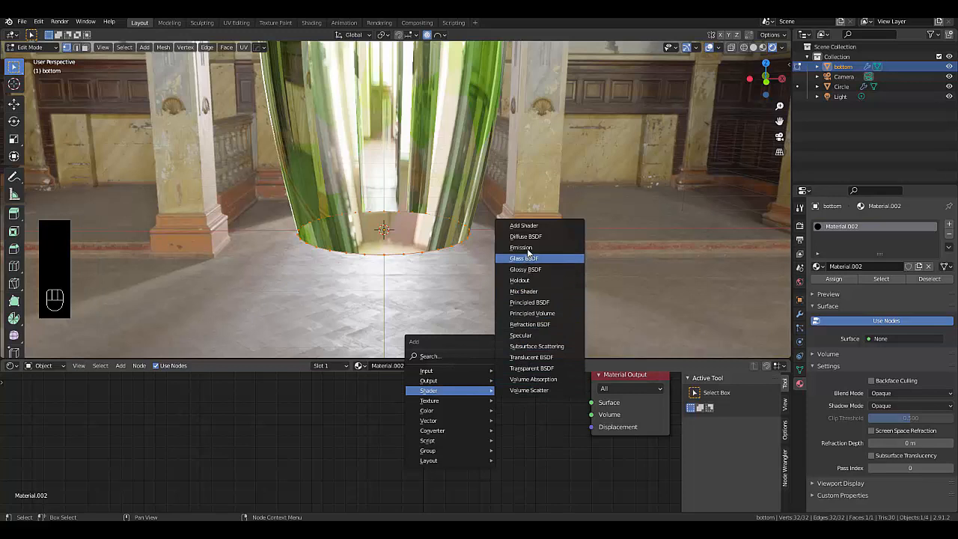
left_click(521, 247)
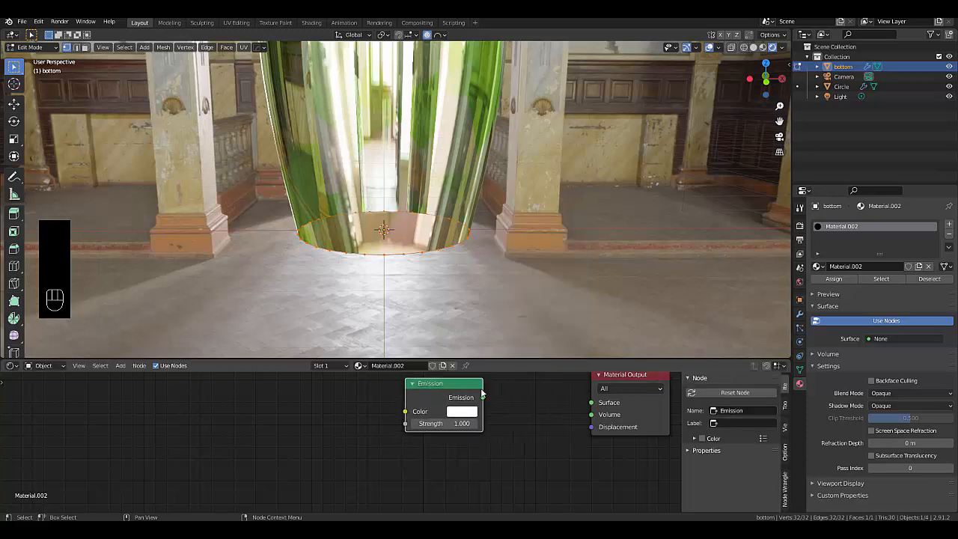
left_click_drag(483, 398, 591, 403)
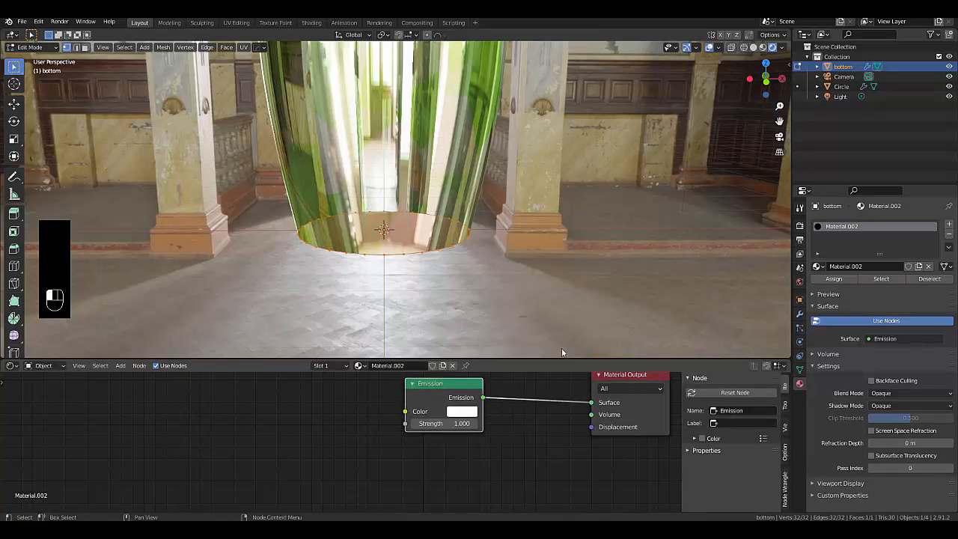
Step: Set the Emission node's Strength to 30
middle_click_drag(536, 207, 449, 225)
left_click(448, 423)
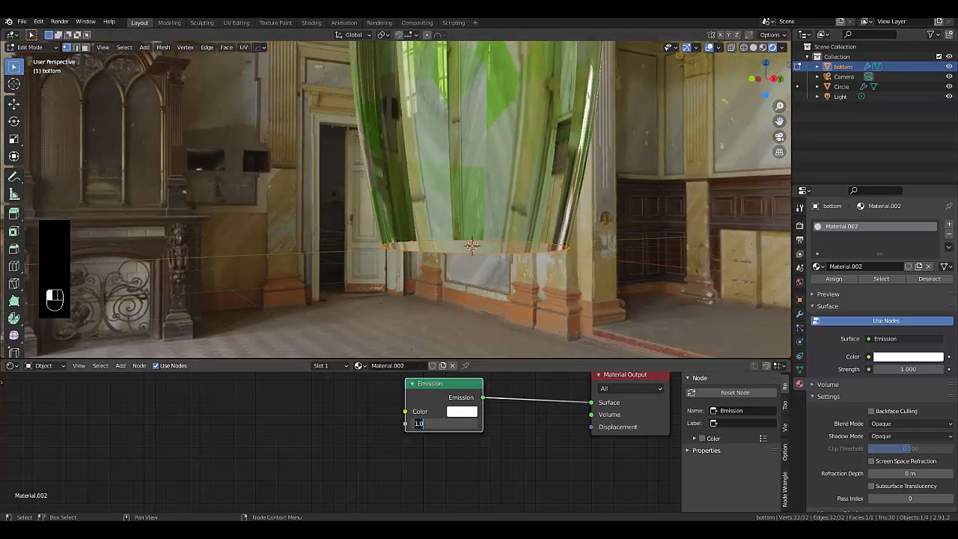
key("Return")
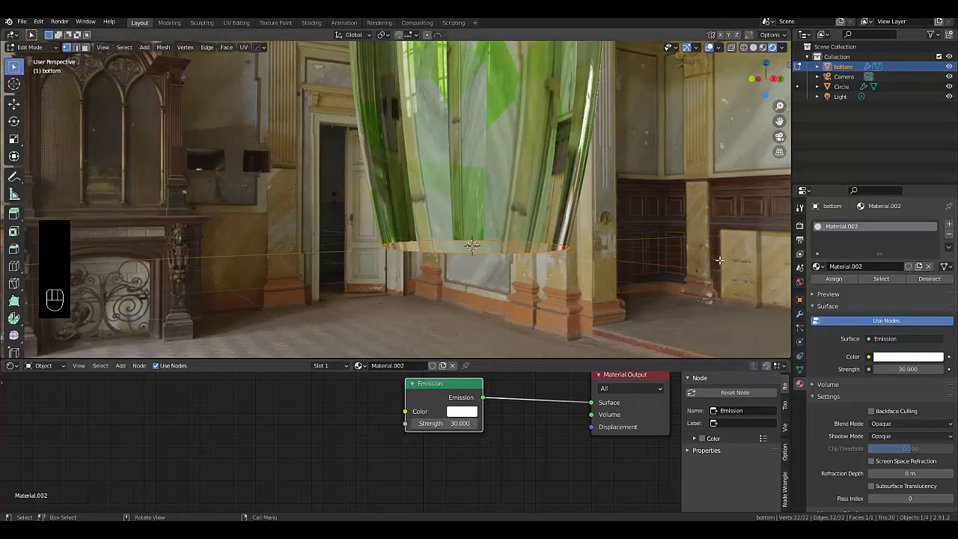
Step: Enable Ambient Occlusion, Bloom and Screen Space Reflections in the Eevee render settings
left_click(799, 226)
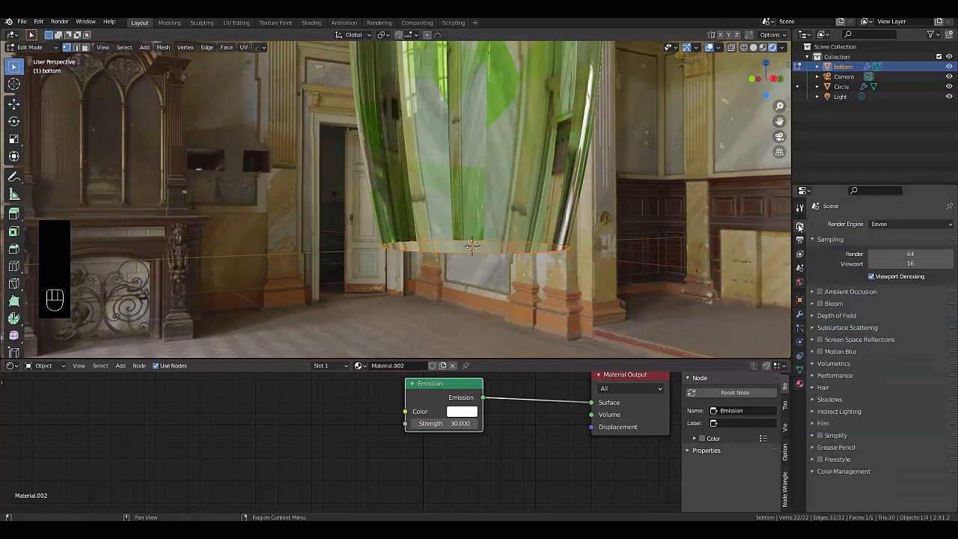
left_click(820, 304)
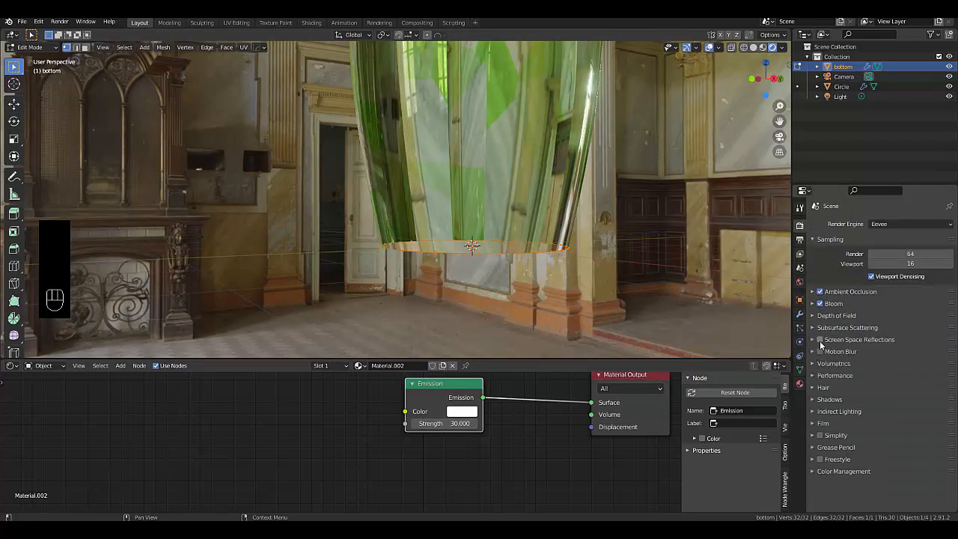
middle_click_drag(524, 333, 473, 208)
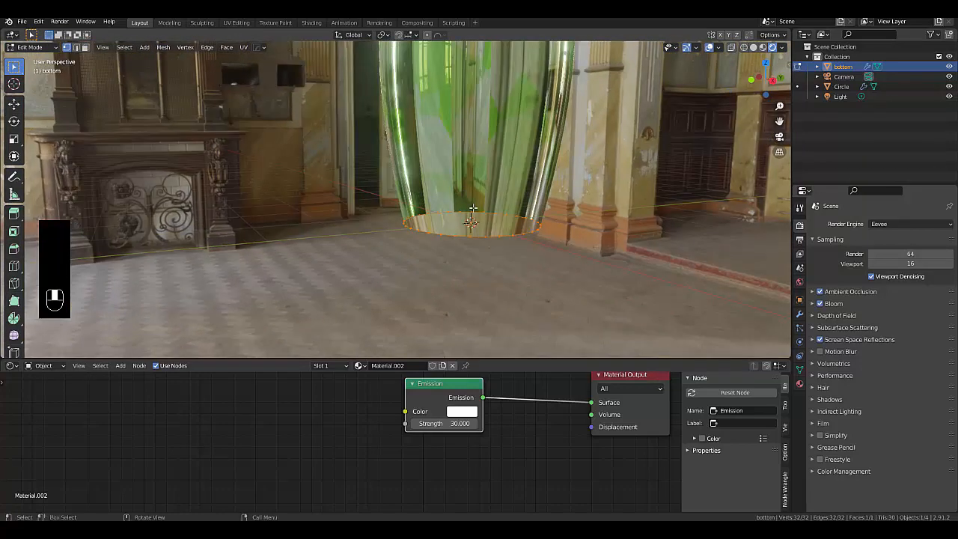
Step: Duplicate the glowing bottom disc's geometry in place, separate the selection into its own object, and return to Object Mode
key("ctrl+z")
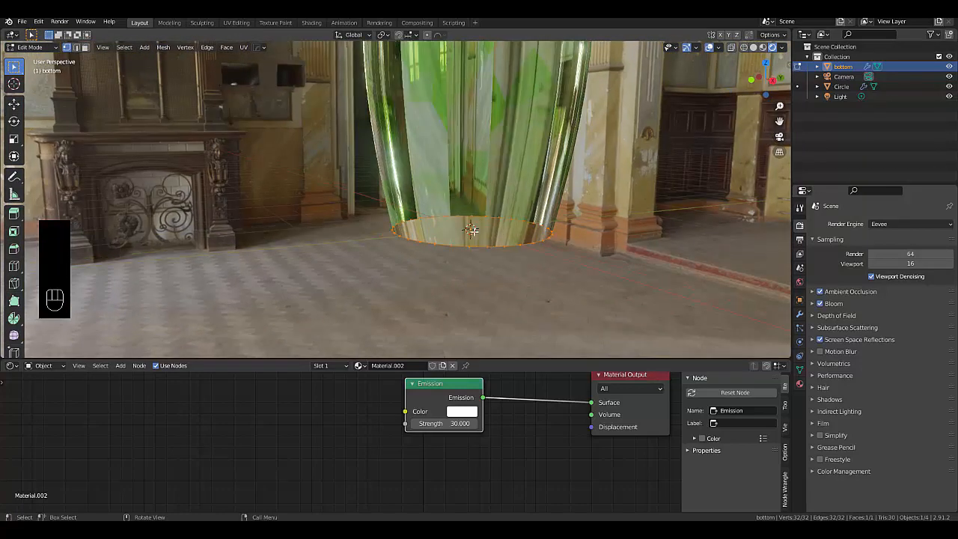
scroll(472, 231, "down", 6)
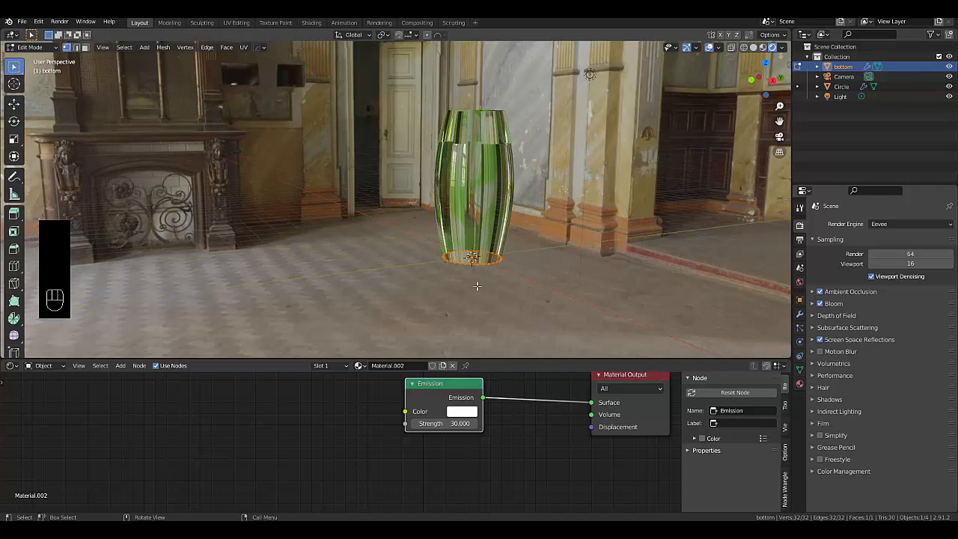
key("ctrl+shift+z")
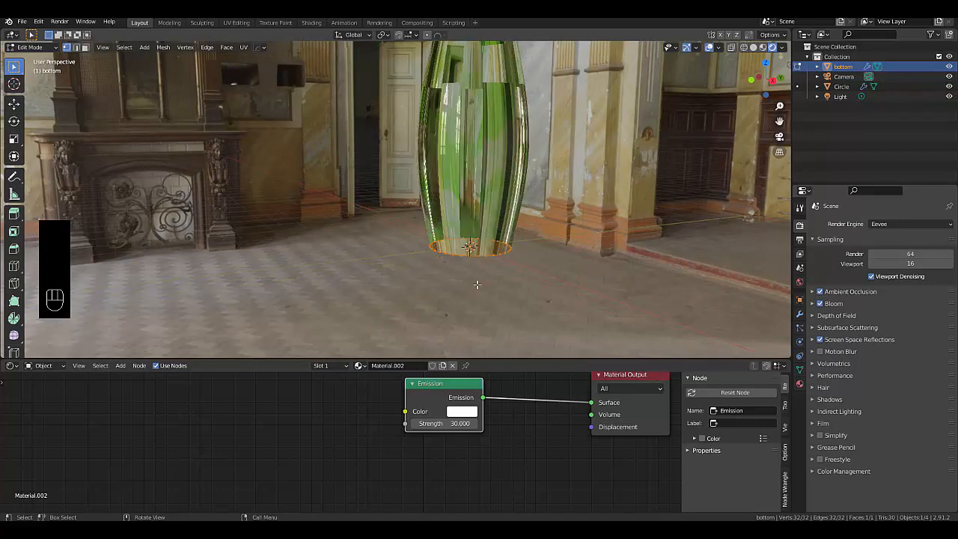
key("shift+d")
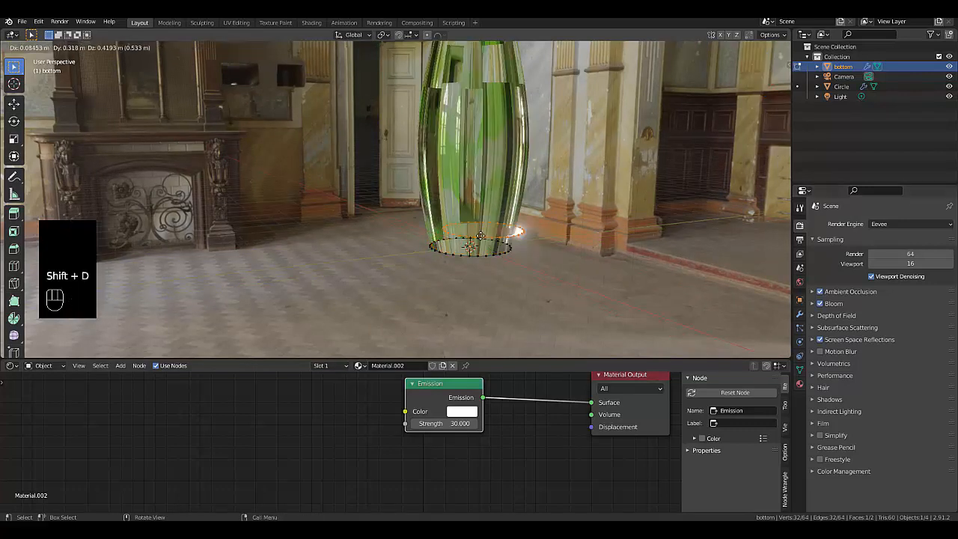
right_click(400, 242)
right_click(378, 249)
mouse_move(378, 250)
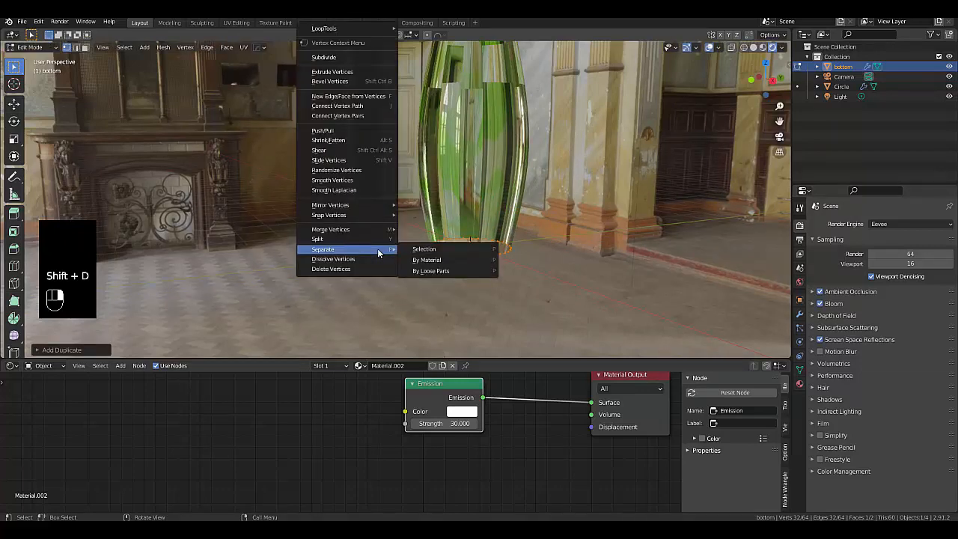
left_click(486, 247)
key("Tab")
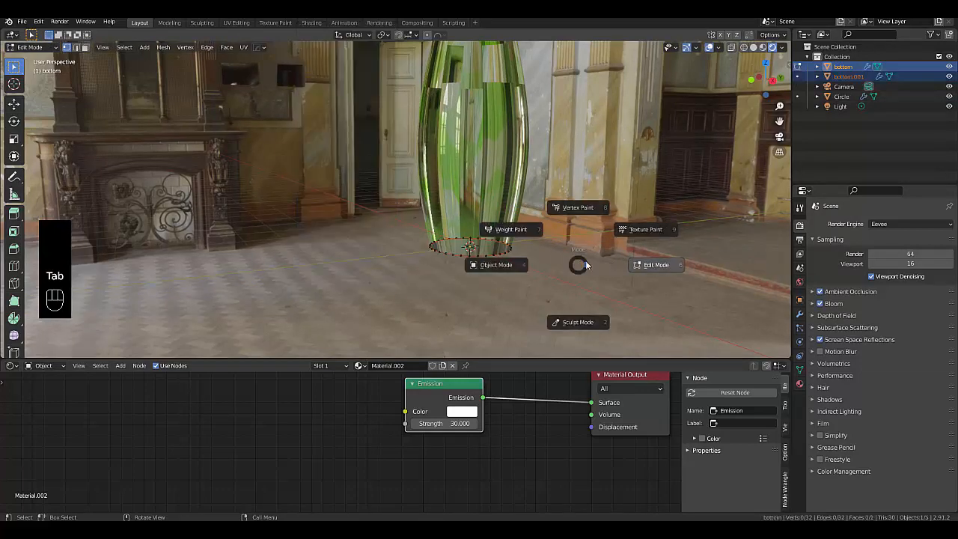
Step: Try to move both selected discs along Z to the top rim of the glass body
scroll(521, 221, "down", 4)
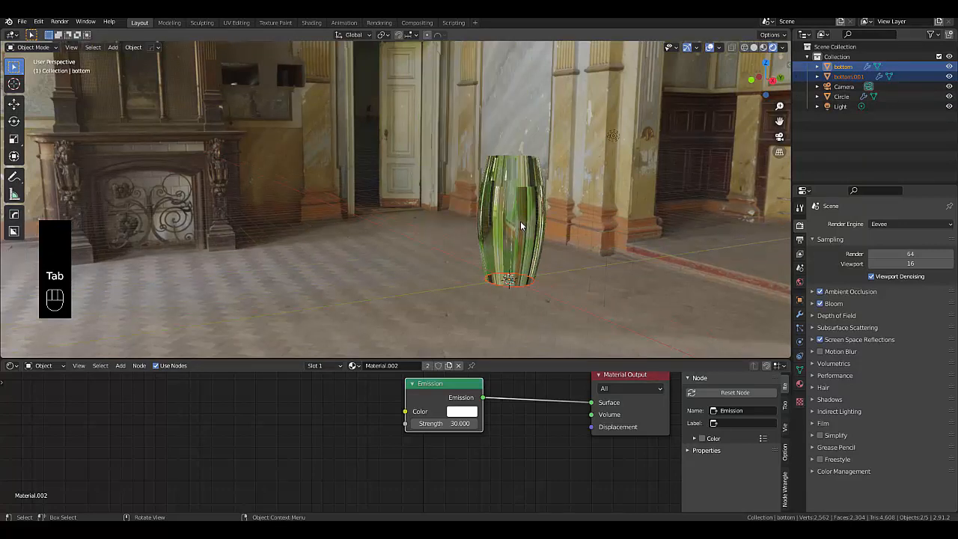
key("KP_1")
scroll(456, 298, "up", 3)
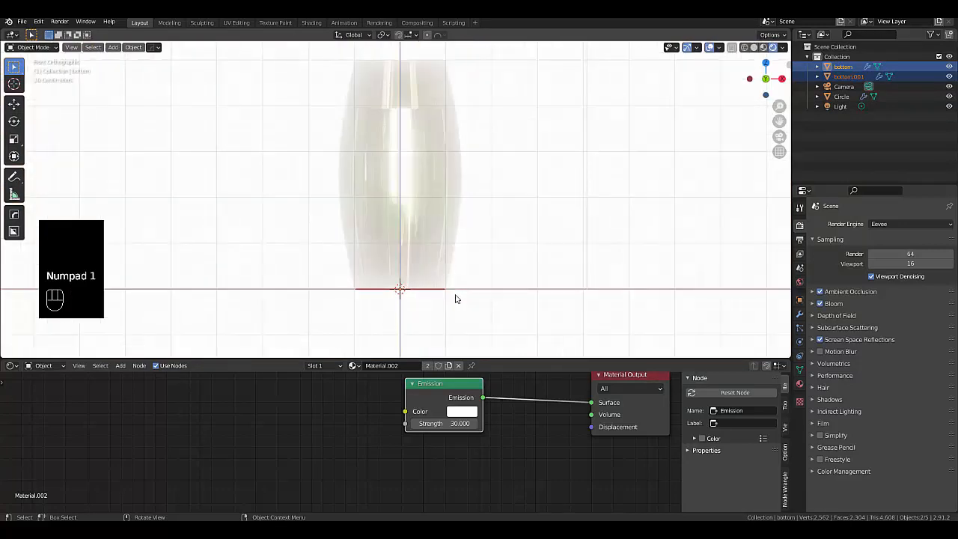
key("g")
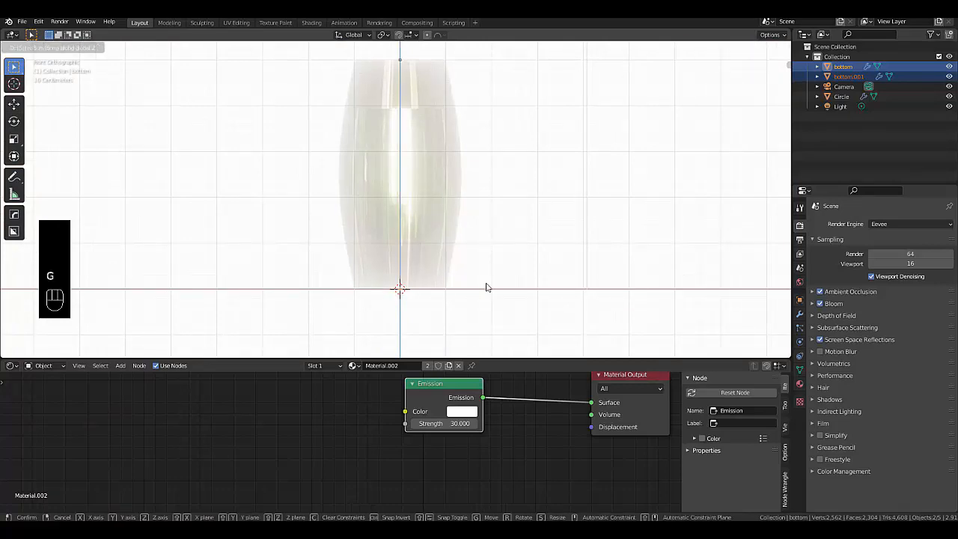
left_click(487, 287)
scroll(487, 286, "down", 4)
mouse_move(402, 184)
middle_mouse_down()
mouse_move(391, 179)
mouse_move(400, 208)
mouse_move(391, 137)
mouse_move(402, 180)
middle_mouse_up()
scroll(403, 180, "up", 6)
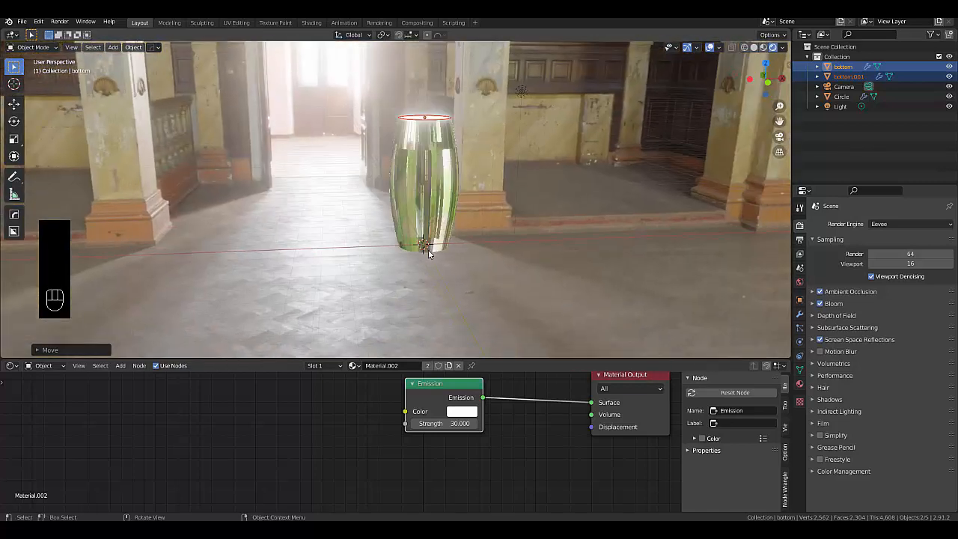
middle_click_drag(422, 241, 420, 266)
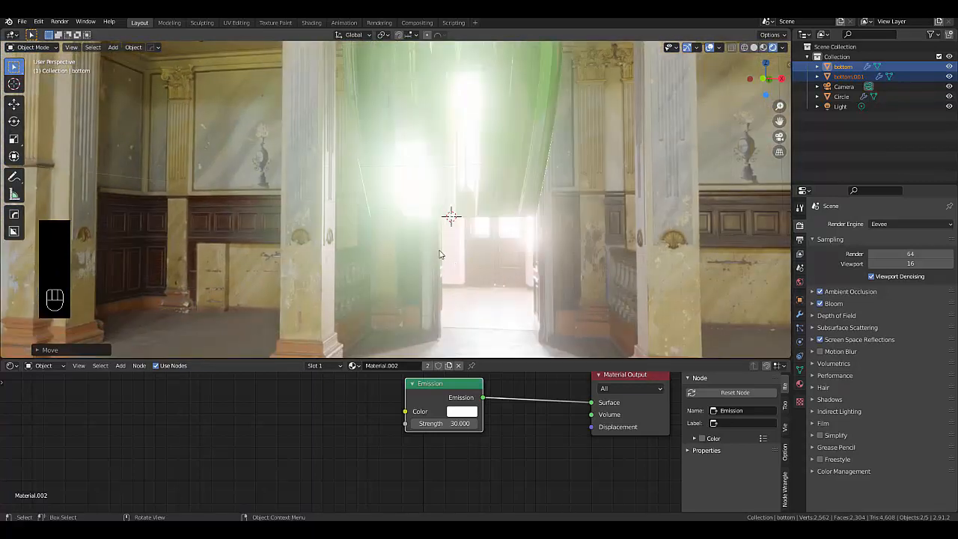
middle_click_drag(449, 214, 363, 232)
key("ctrl+z")
key("ctrl+z")
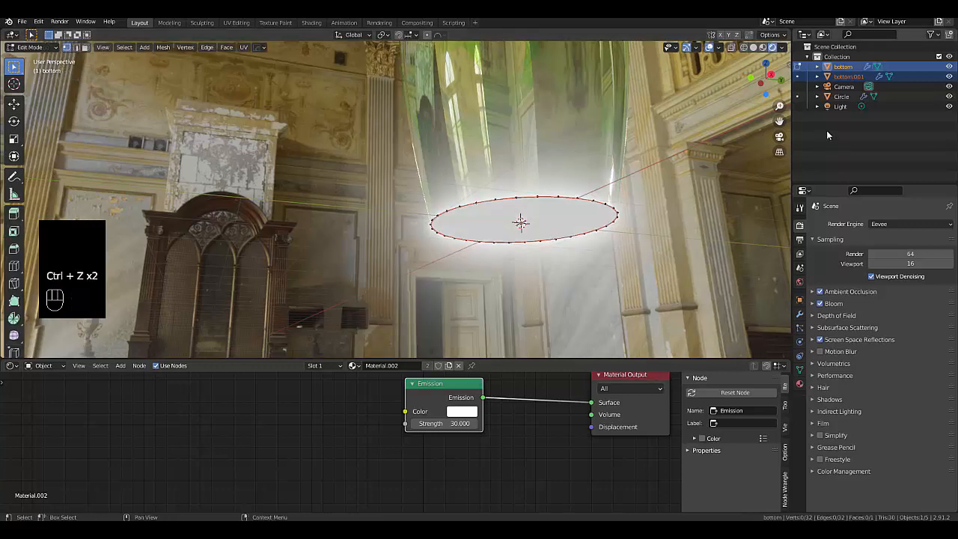
Step: Move only the duplicated disc bottom.001 straight up along Z to the top rim of the glass body
left_click(841, 78)
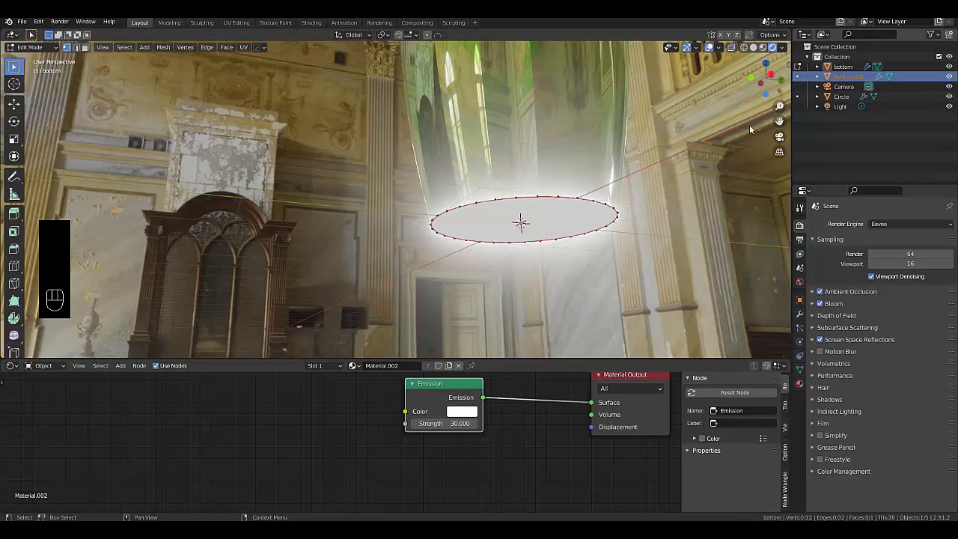
key("Tab")
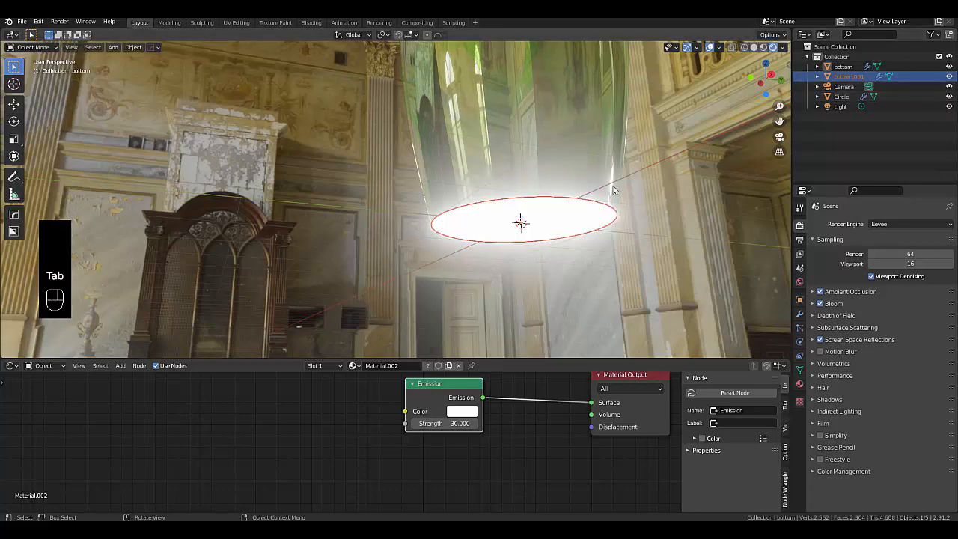
key("g")
right_click(400, 148)
key("g")
left_click(417, 260)
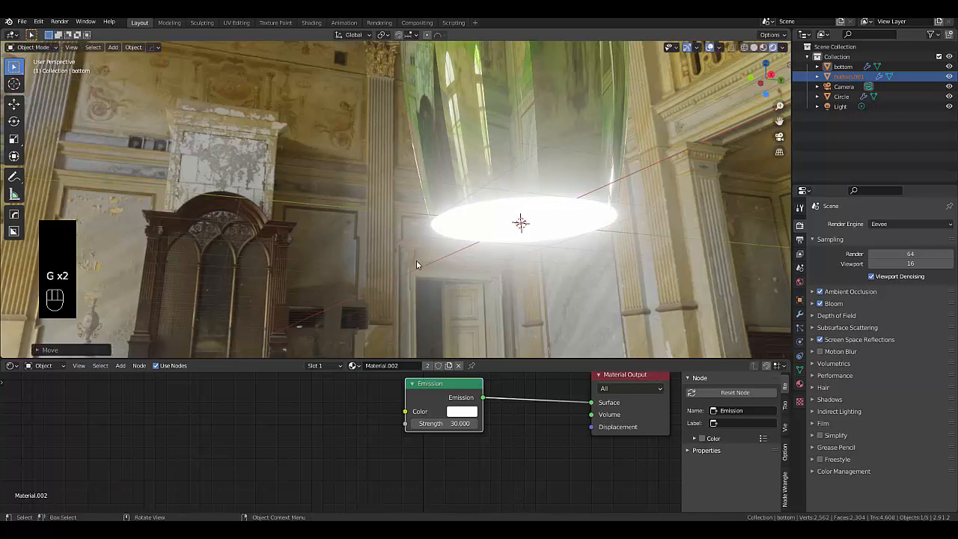
Step: Enable Screen Space Refraction in the green glass body's material settings
middle_click_drag(417, 262, 428, 186)
left_click(424, 186)
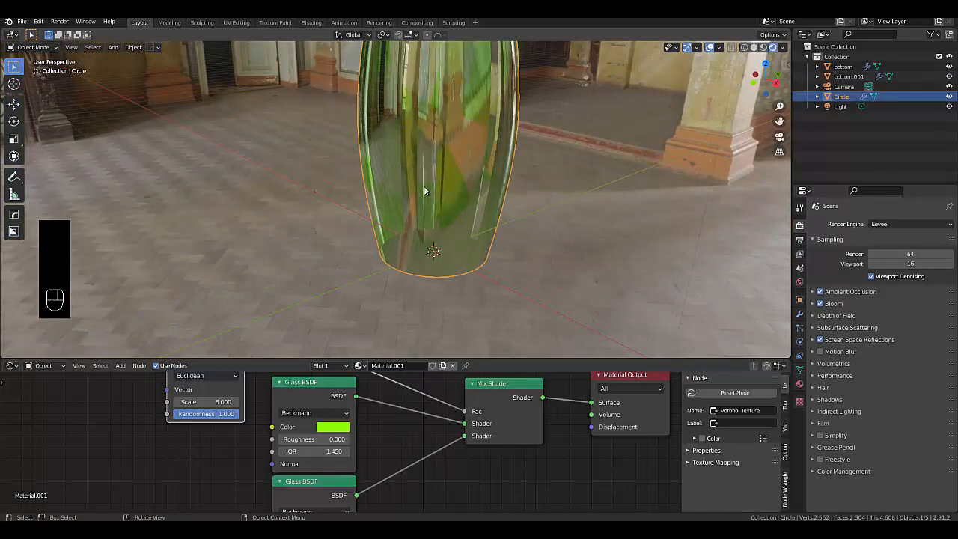
left_click(799, 384)
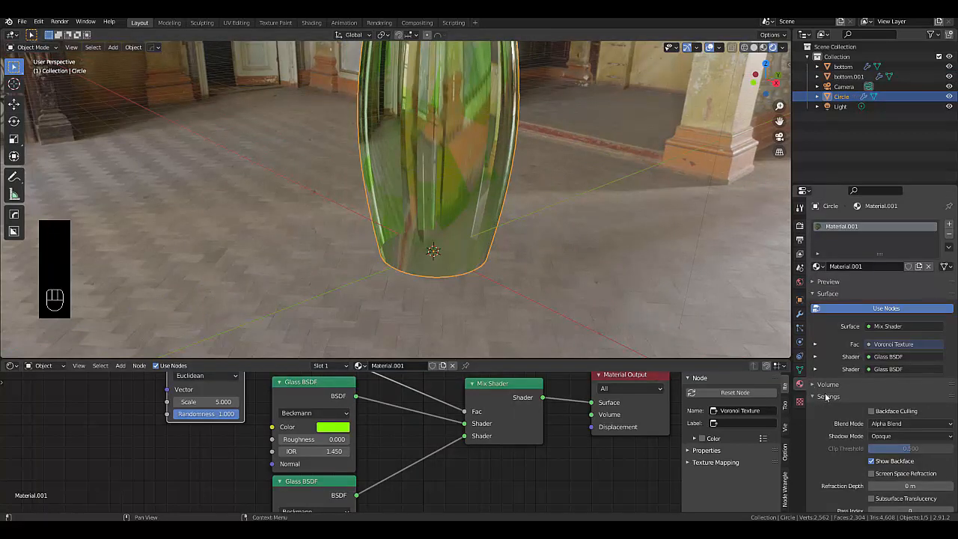
scroll(825, 393, "down", 2)
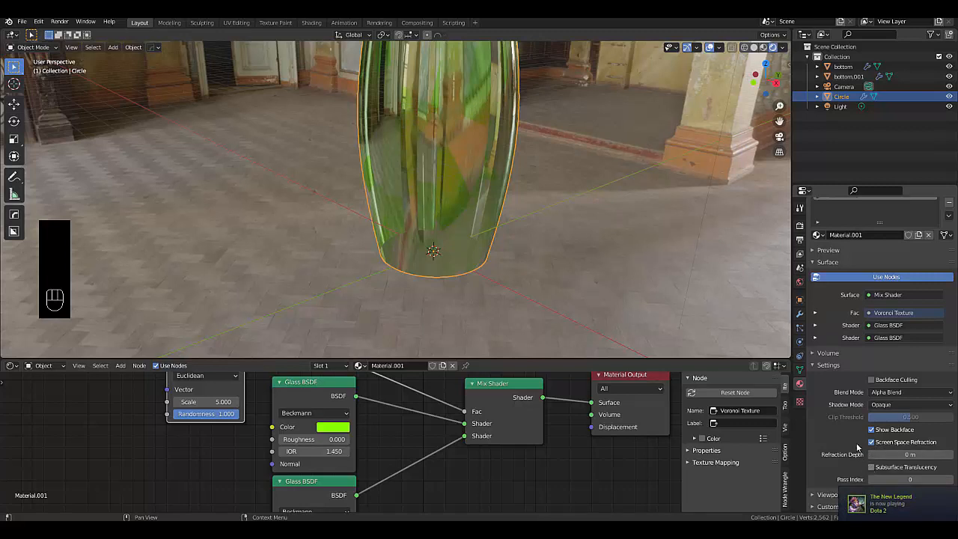
scroll(849, 398, "up", 2)
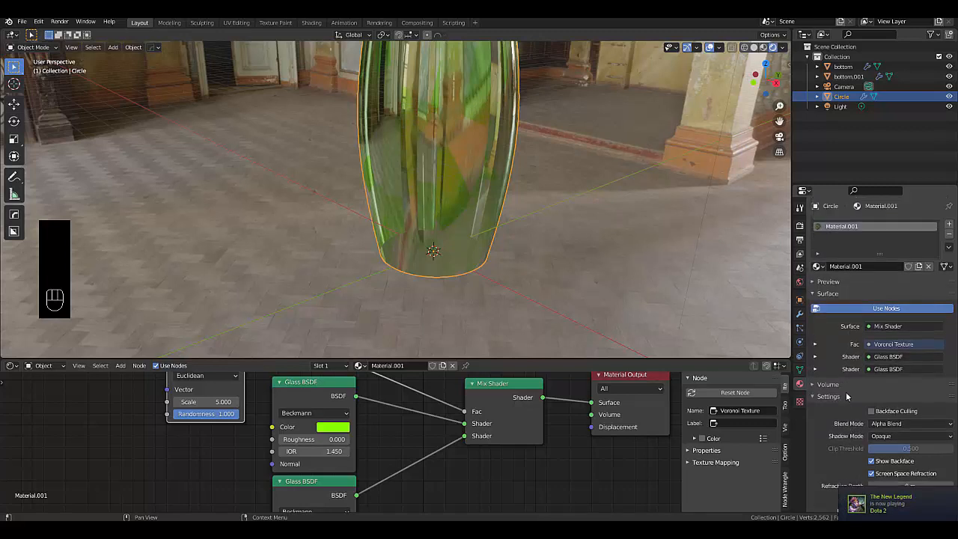
Step: Enable Refraction for Screen Space Reflections in the Eevee render settings
left_click(798, 230)
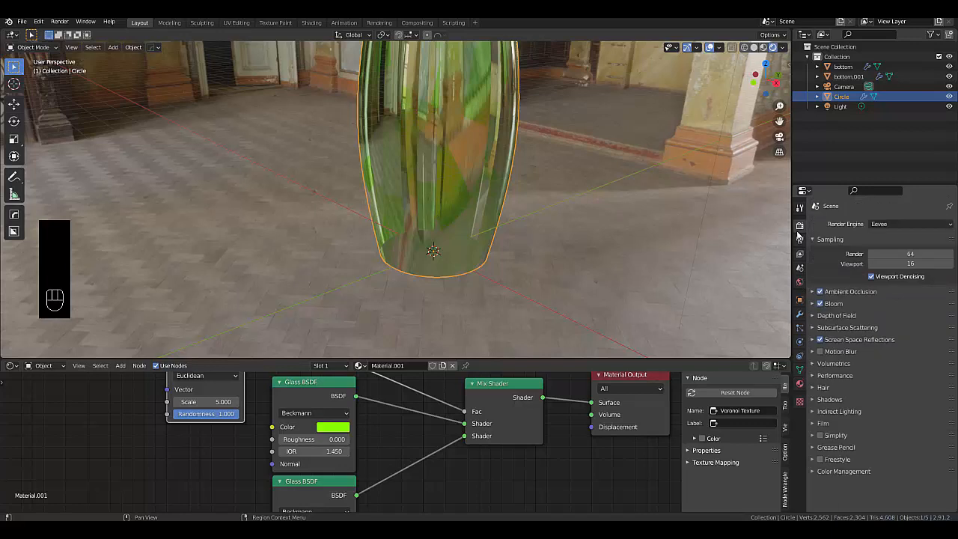
left_click(873, 340)
left_click(868, 354)
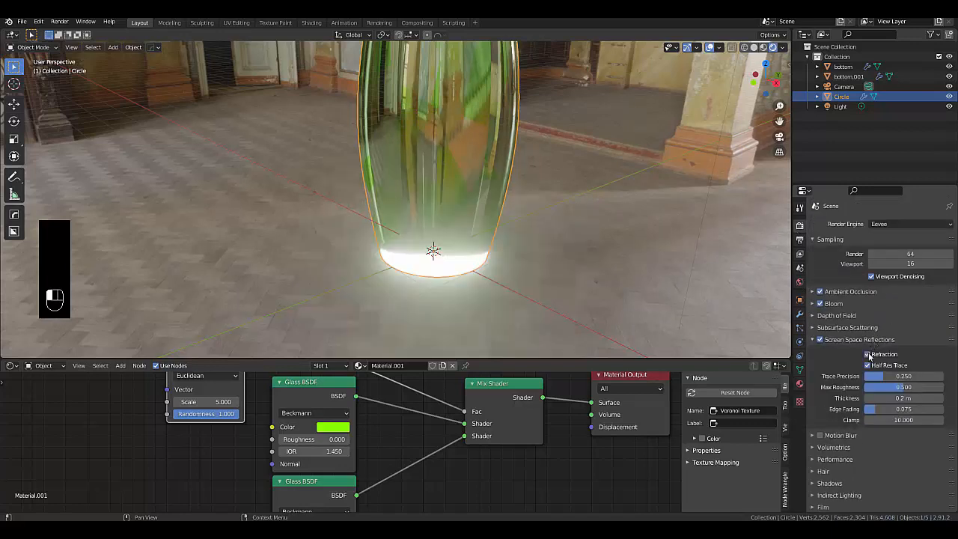
Step: Enable Backface Culling and Subsurface Translucency for the glass material and view the lamp from several angles
scroll(399, 238, "down", 3)
scroll(399, 238, "up", 2)
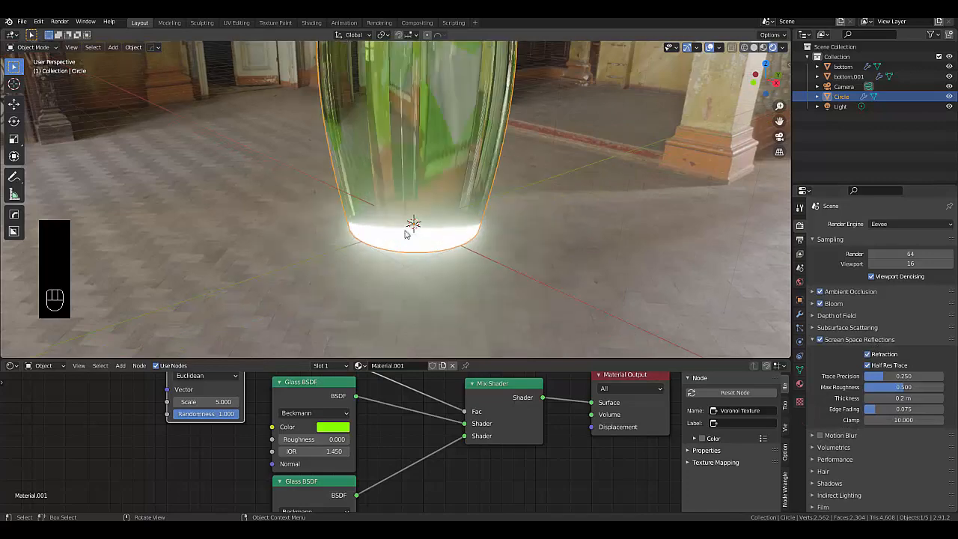
middle_click_drag(399, 238, 545, 278)
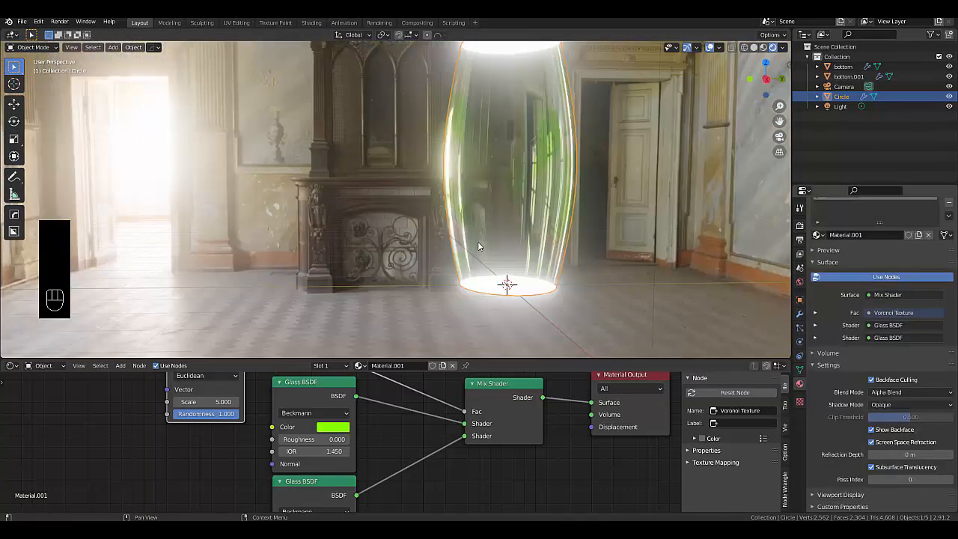
scroll(598, 242, "down", 4)
scroll(582, 236, "up", 3)
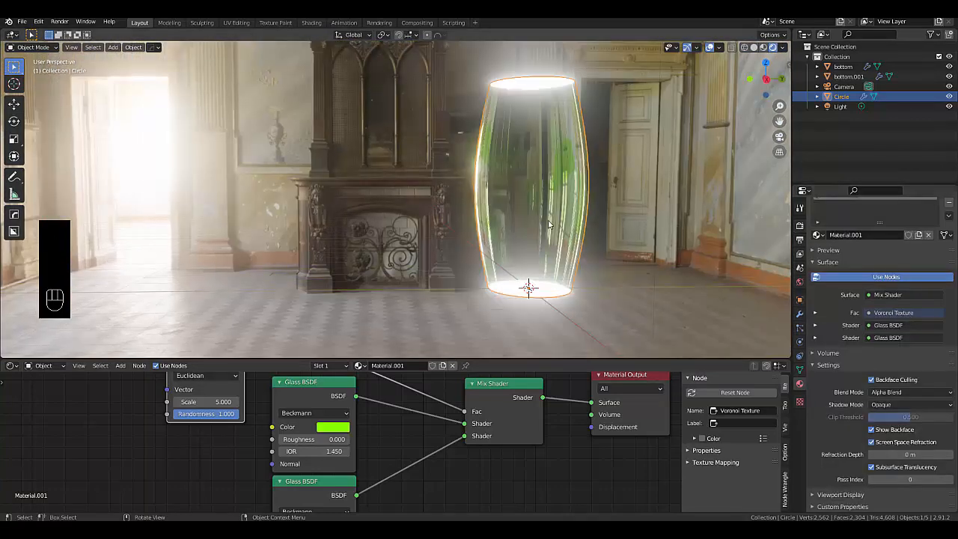
Step: Rename the Circle object as vase
double_click(842, 98)
type("vase")
key("Return")
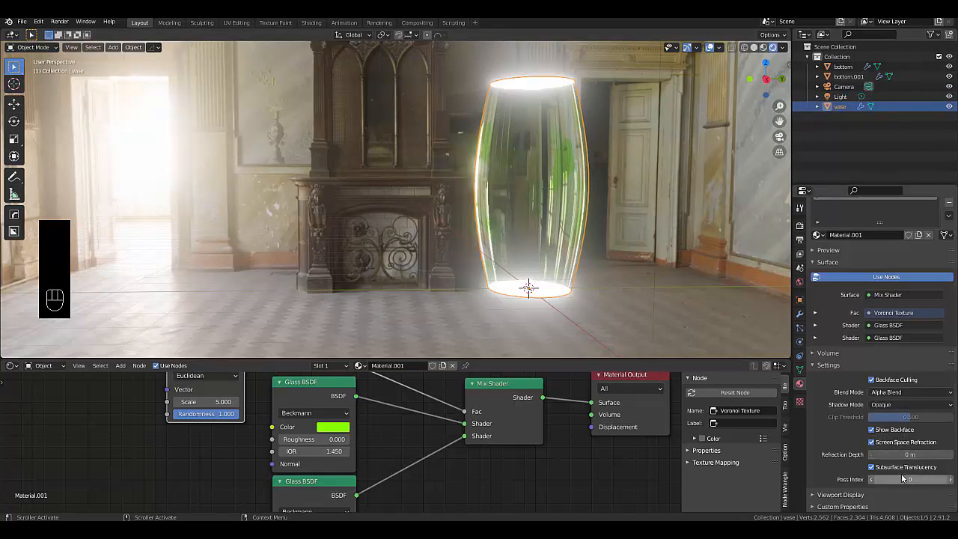
Step: Set the glass material's Shadow Mode to Alpha Hashed
left_click(886, 403)
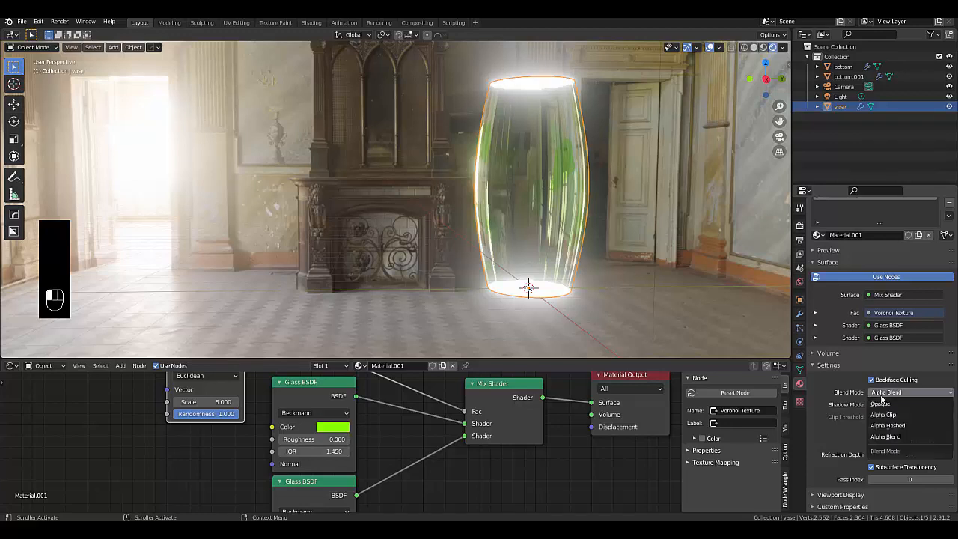
left_click(880, 401)
left_click(887, 405)
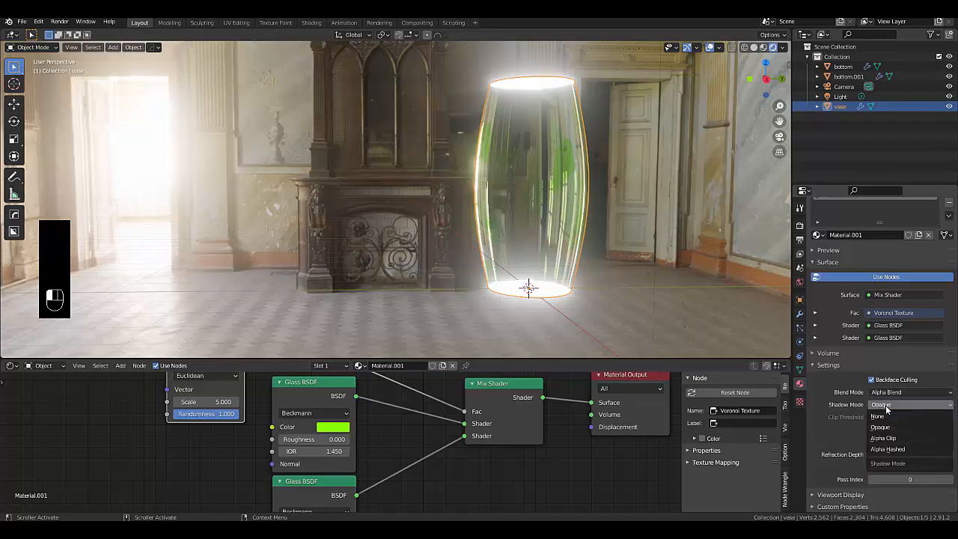
left_click(890, 451)
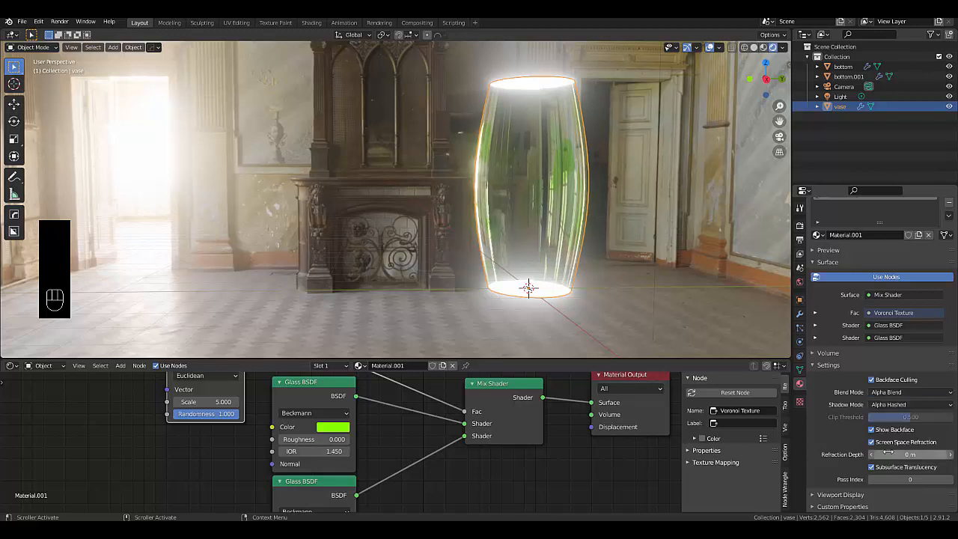
Step: Set the glass material's Blend Mode to Alpha Hashed and inspect the vase up close
left_click(891, 392)
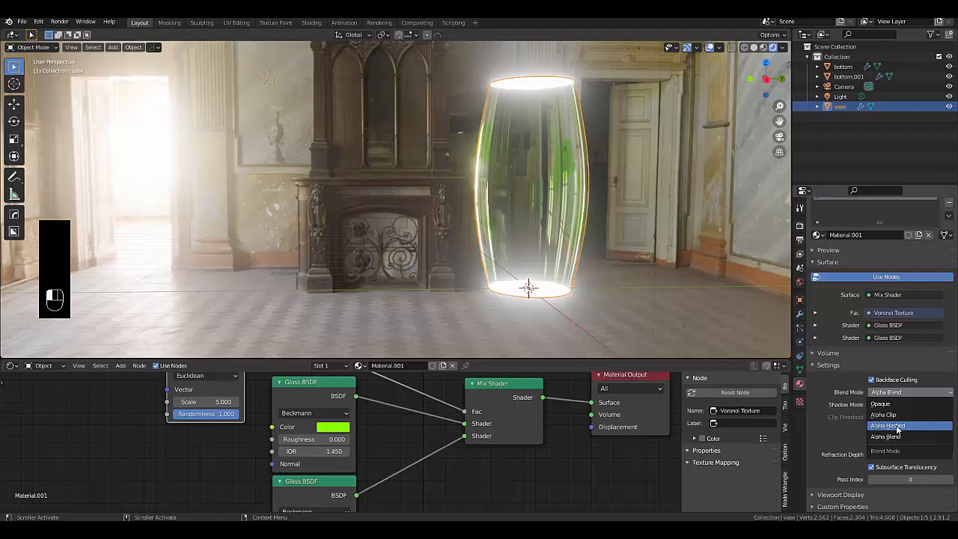
left_click(898, 426)
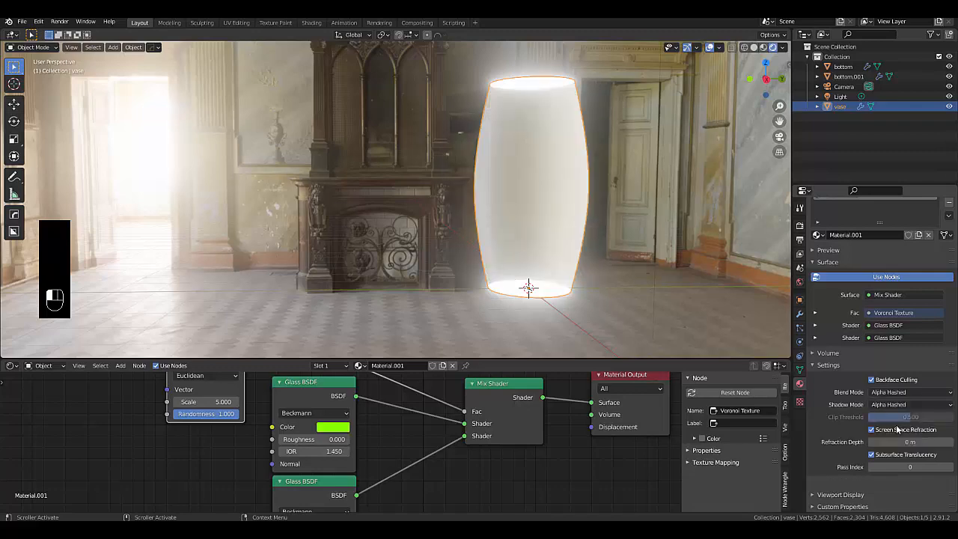
scroll(538, 240, "up", 5)
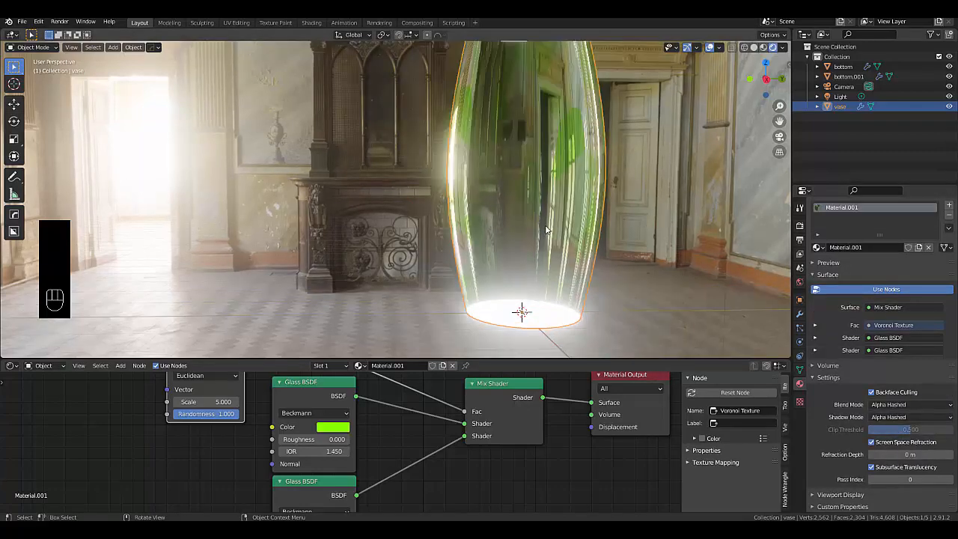
middle_click_drag(538, 240, 591, 238)
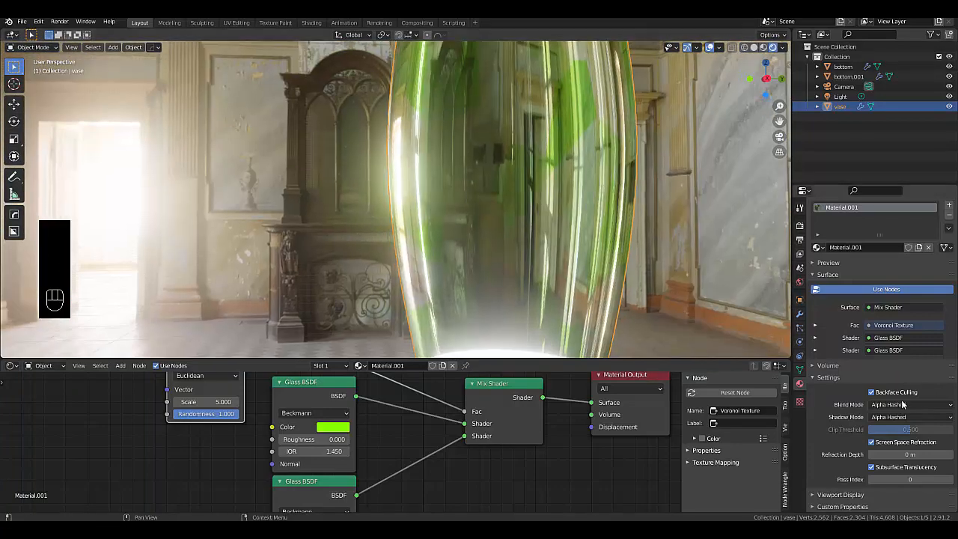
Step: Set the glass material's Blend Mode to Alpha Clip and check the vase from near and far
left_click_drag(903, 404, 896, 428)
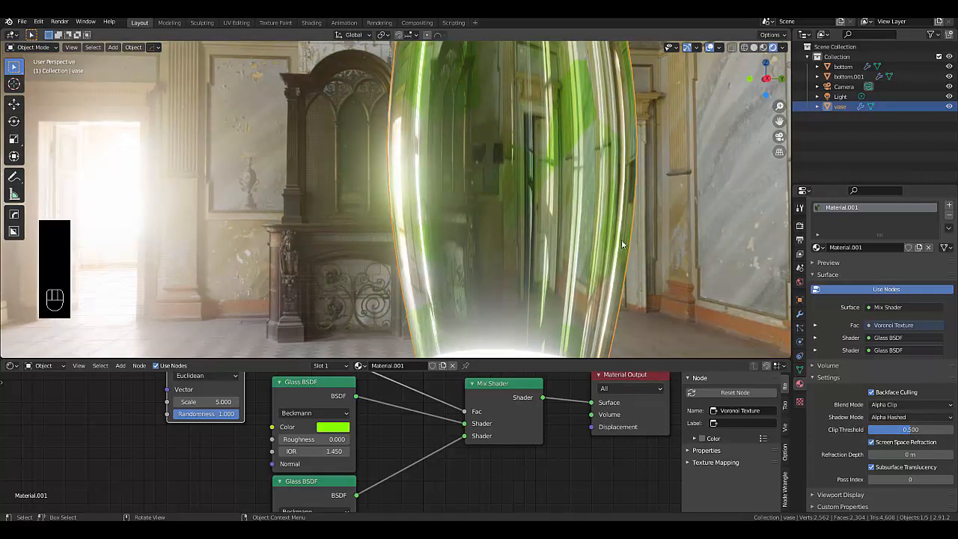
scroll(622, 239, "down", 2)
scroll(589, 226, "down", 2)
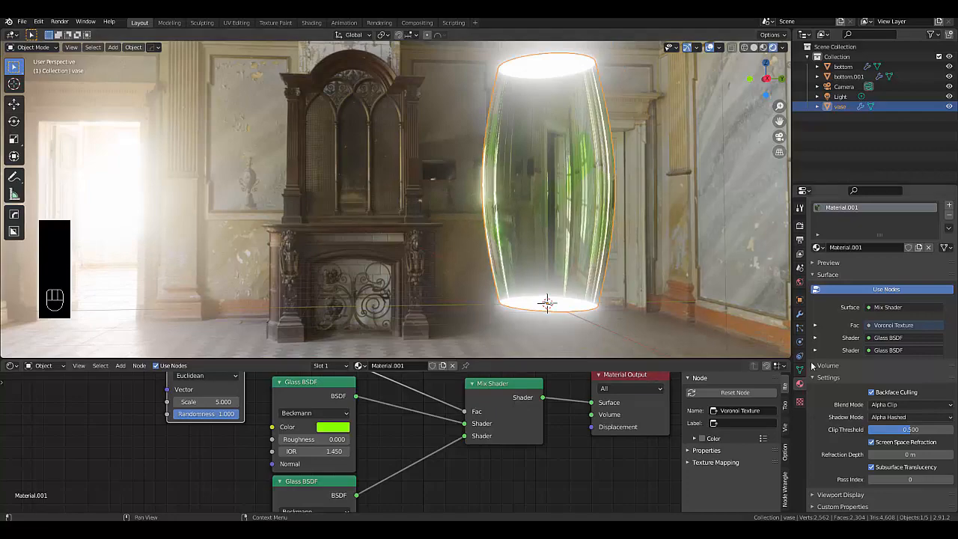
mouse_move(573, 247)
middle_mouse_down()
mouse_move(530, 256)
mouse_move(566, 244)
middle_mouse_up()
scroll(566, 244, "up", 2)
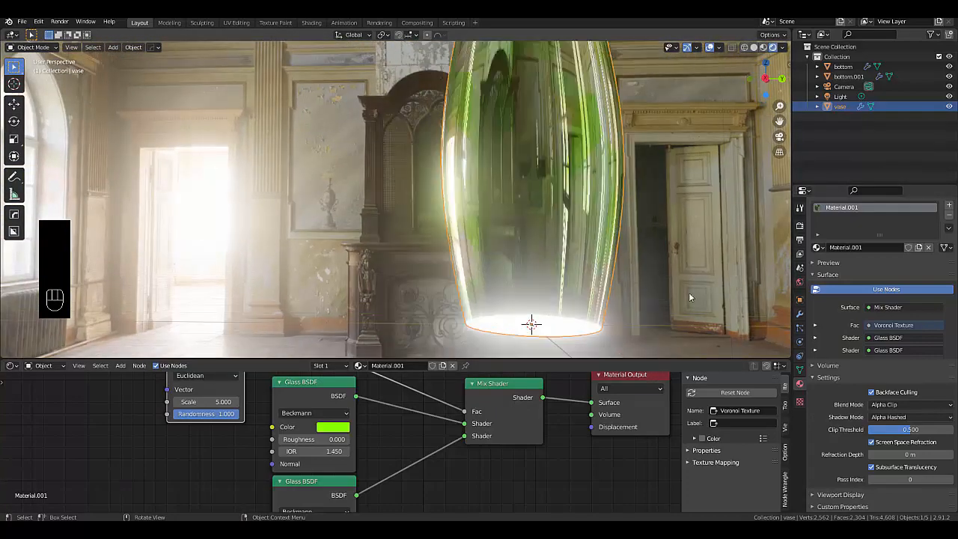
Step: Set the glass material's Blend Mode to Alpha Blend and inspect the vase from the side and above
left_click(909, 404)
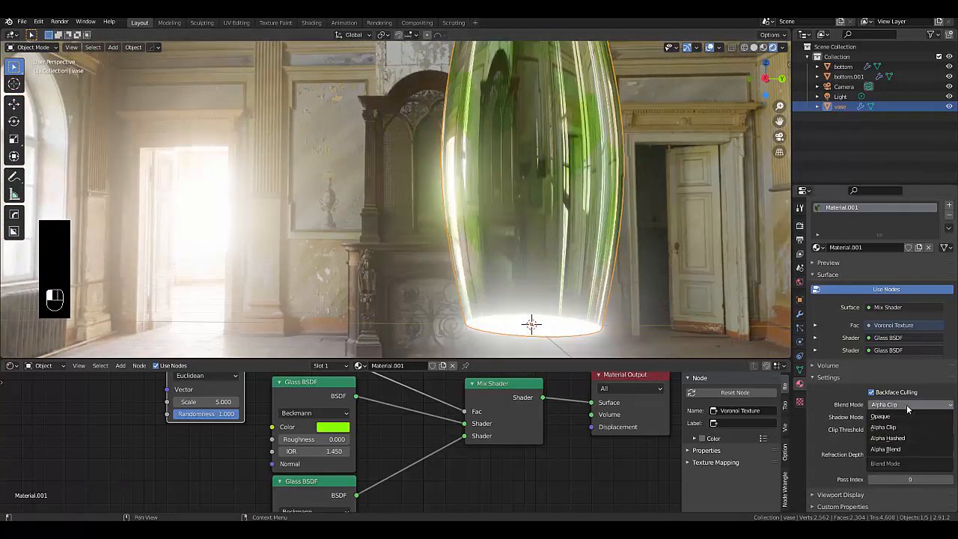
left_click(902, 448)
mouse_move(591, 272)
middle_mouse_down()
mouse_move(593, 287)
mouse_move(593, 270)
middle_mouse_up()
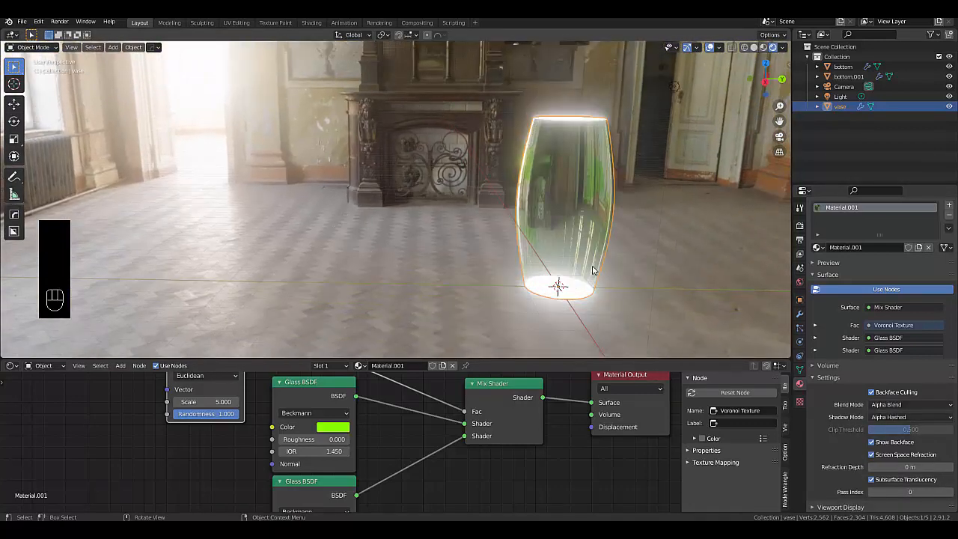
middle_click_drag(570, 93, 575, 145)
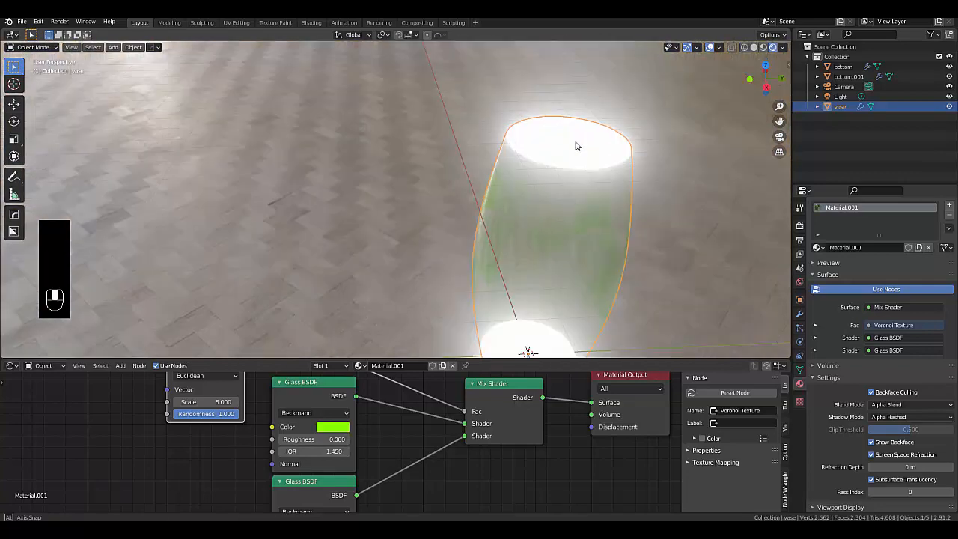
scroll(576, 152, "up", 3)
Step: Duplicate the glowing top disc in place and unlink the emission material from the copy
left_click(576, 153)
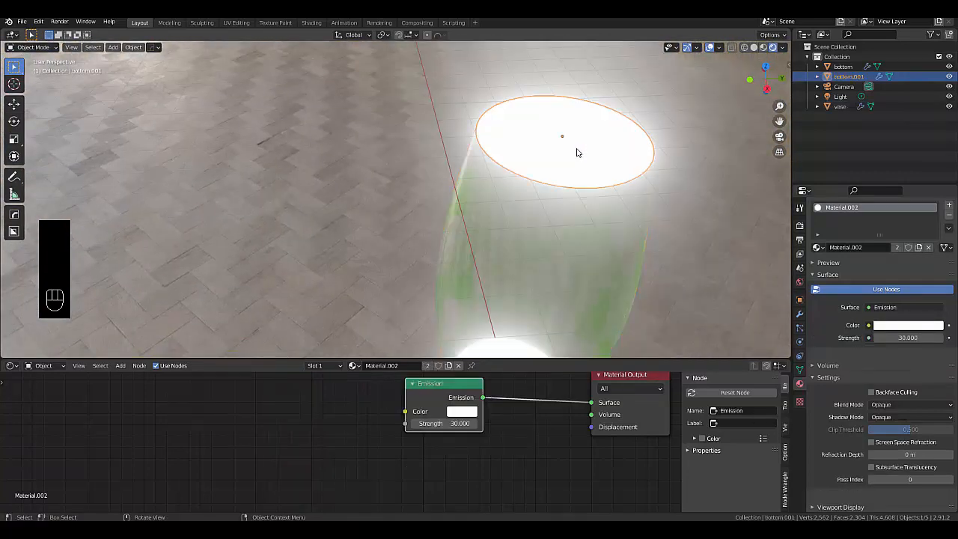
key("shift+d")
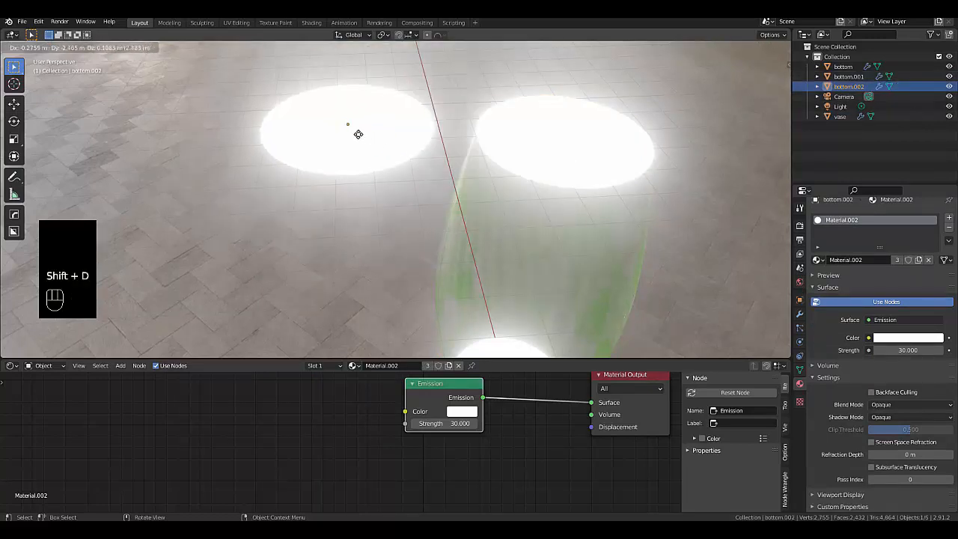
right_click(358, 134)
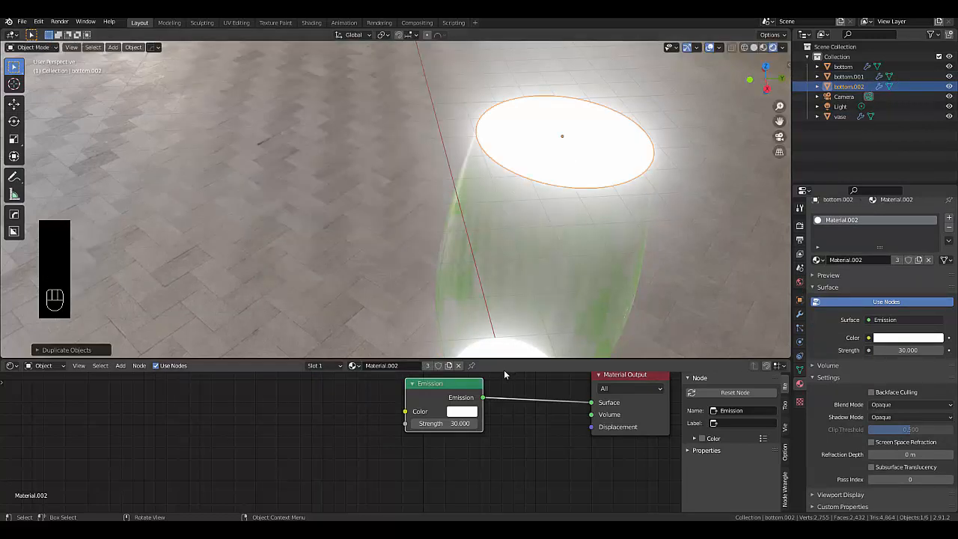
left_click(459, 366)
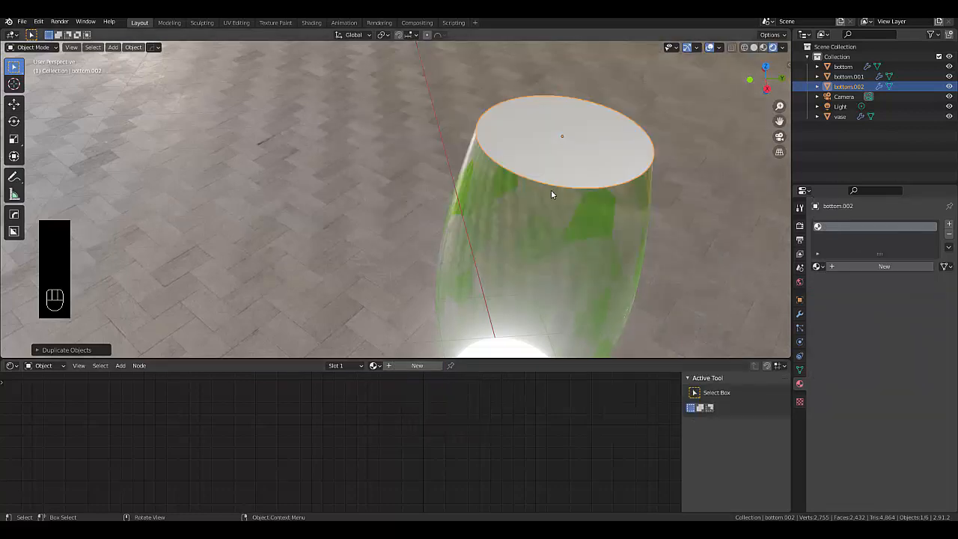
Step: Extrude the whole duplicated disc upward by about 0.76 m to form a cap on the vase
scroll(552, 193, "down", 3)
mouse_move(591, 157)
middle_mouse_down()
mouse_move(611, 100)
mouse_move(616, 137)
mouse_move(627, 146)
mouse_move(591, 147)
middle_mouse_up()
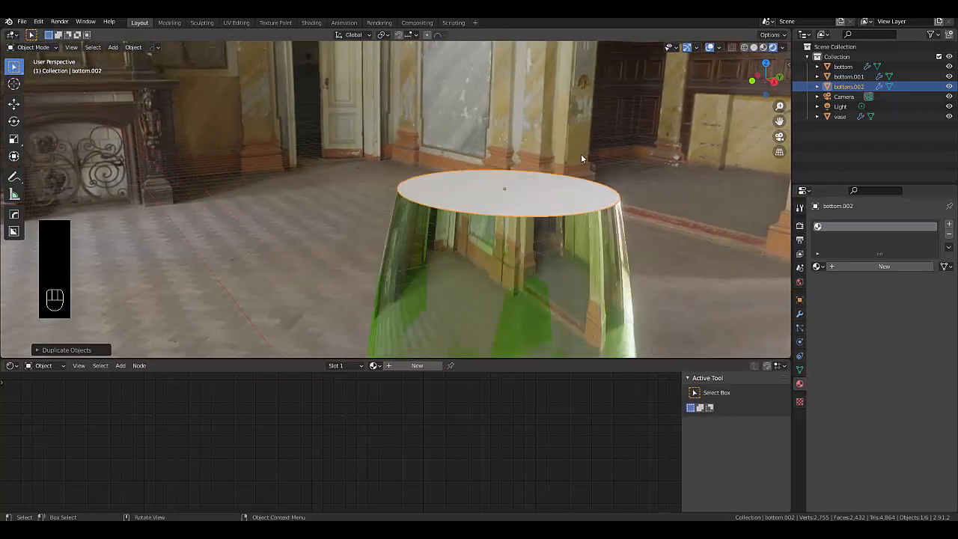
key("Tab")
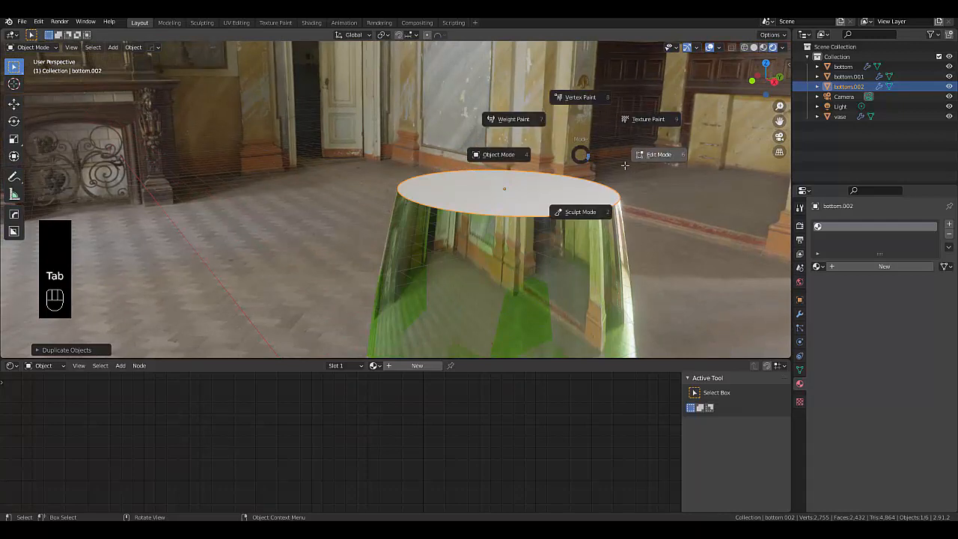
left_click_drag(321, 107, 668, 310)
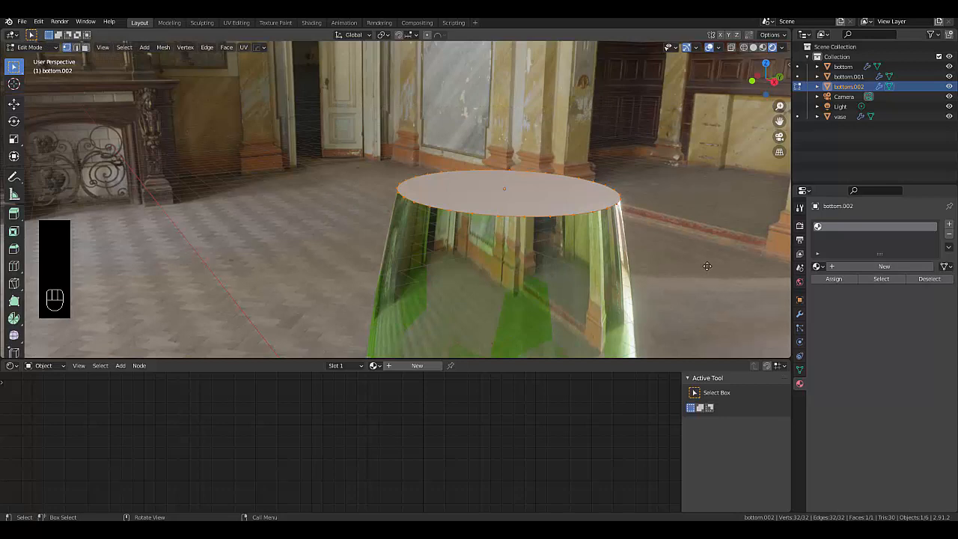
key("e")
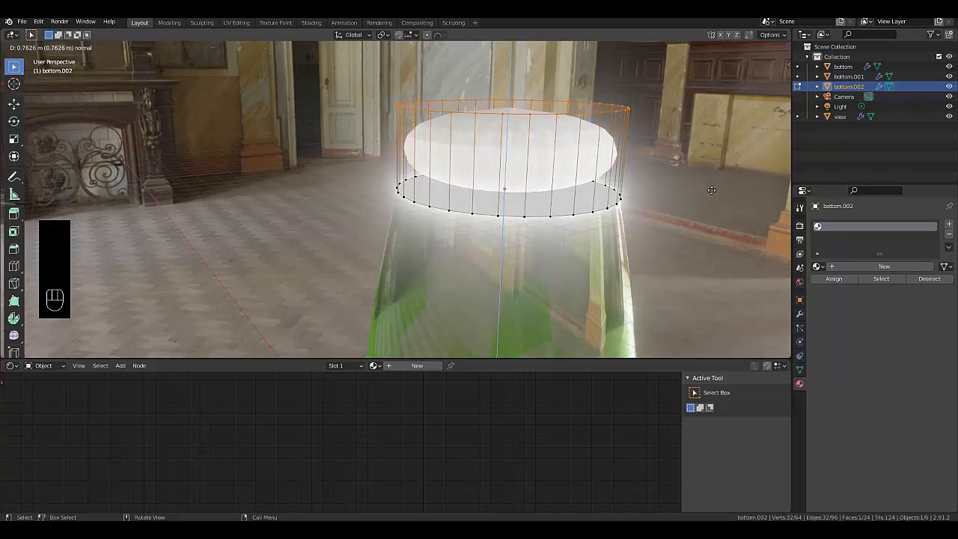
left_click(711, 191)
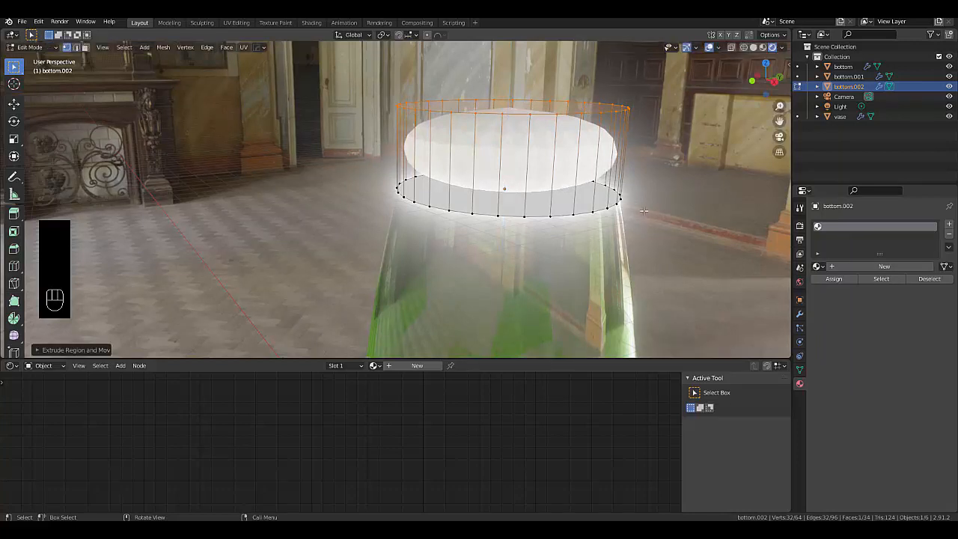
Step: Add a loop cut around the cap's side and slide it down to its bottom edge
key("ctrl")
key("ctrl+r")
left_click(494, 177)
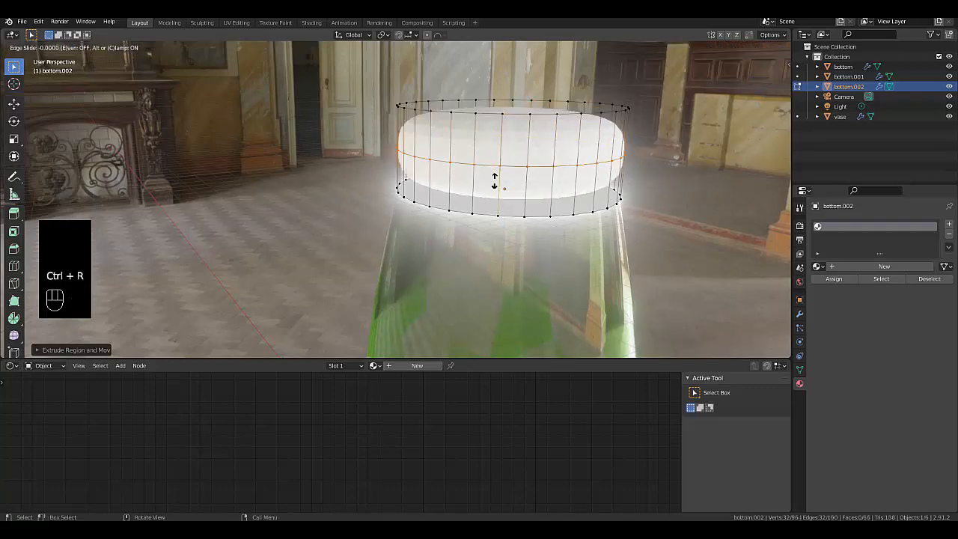
left_click(487, 251)
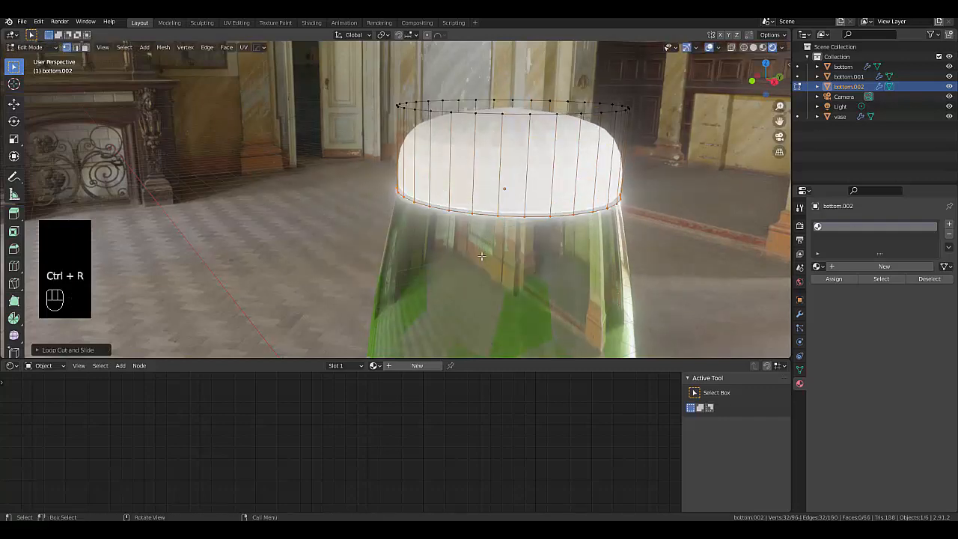
middle_click_drag(487, 251, 510, 223)
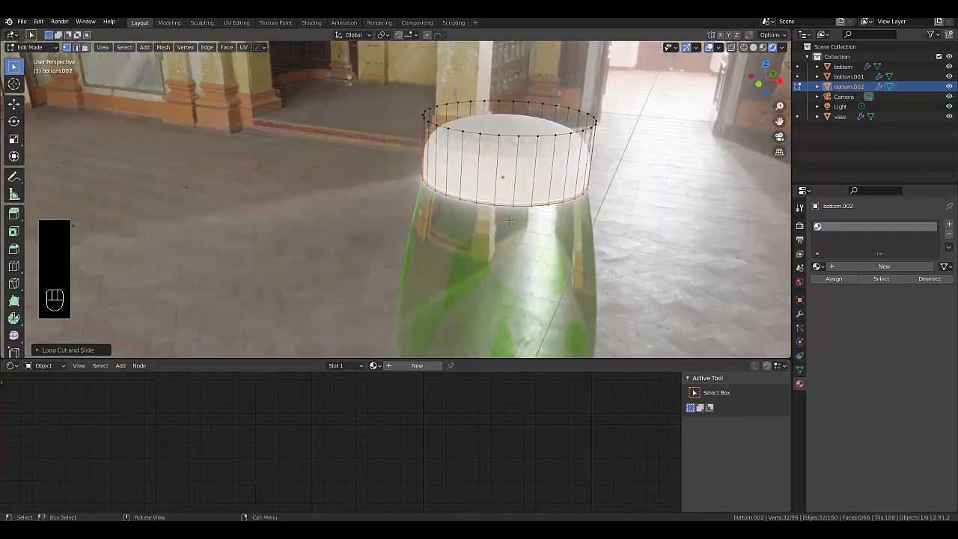
Step: Return to Object Mode and remove the Subdivision modifier from the cap
key("Tab")
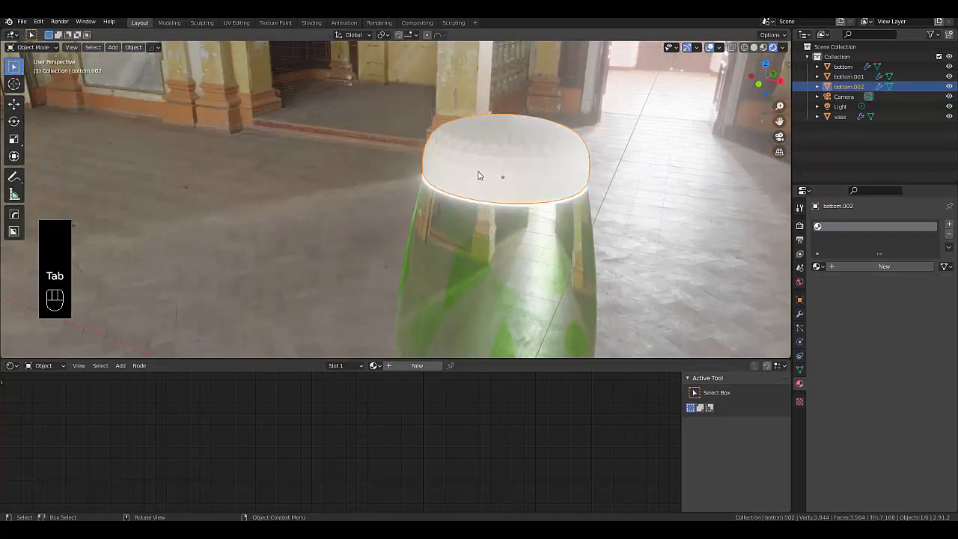
scroll(479, 175, "up", 2)
right_click_drag(480, 174, 481, 174)
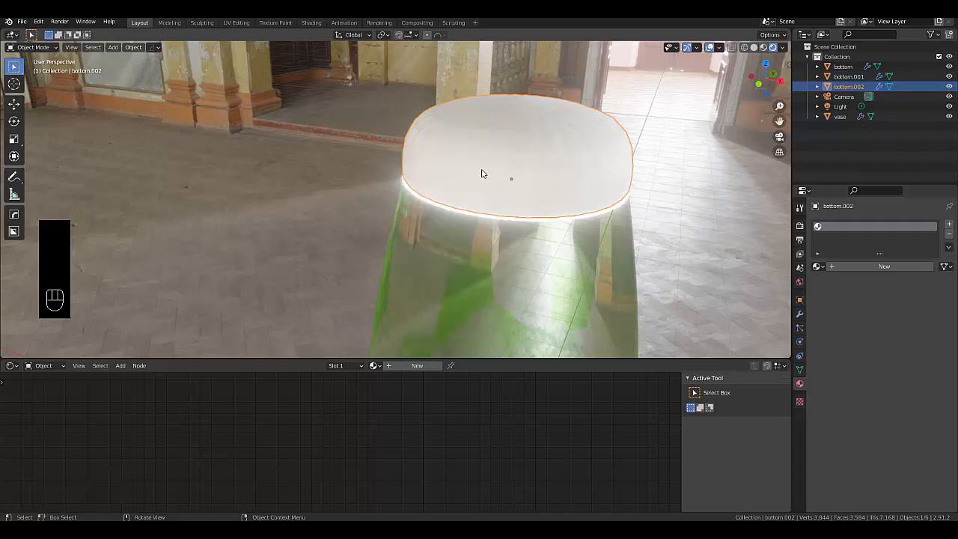
key("ctrl+2")
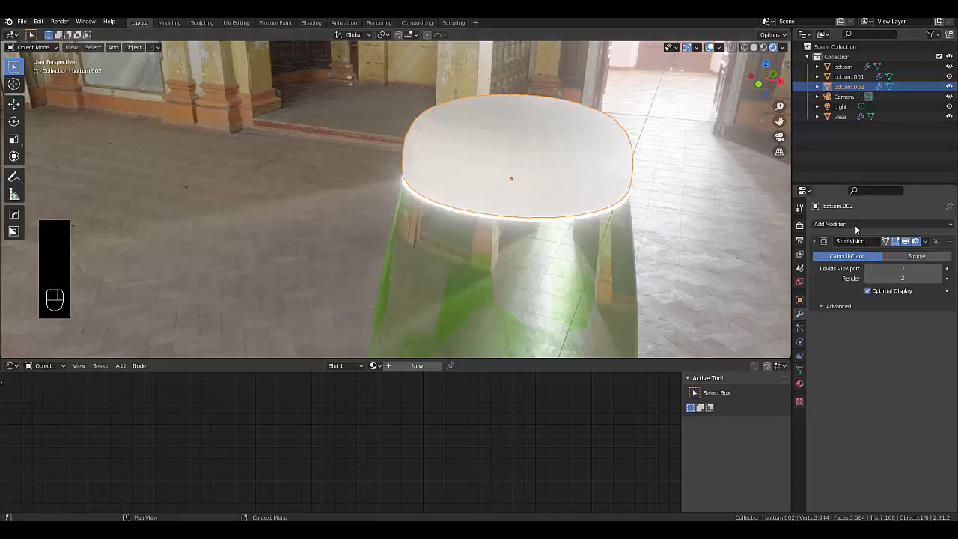
left_click(936, 243)
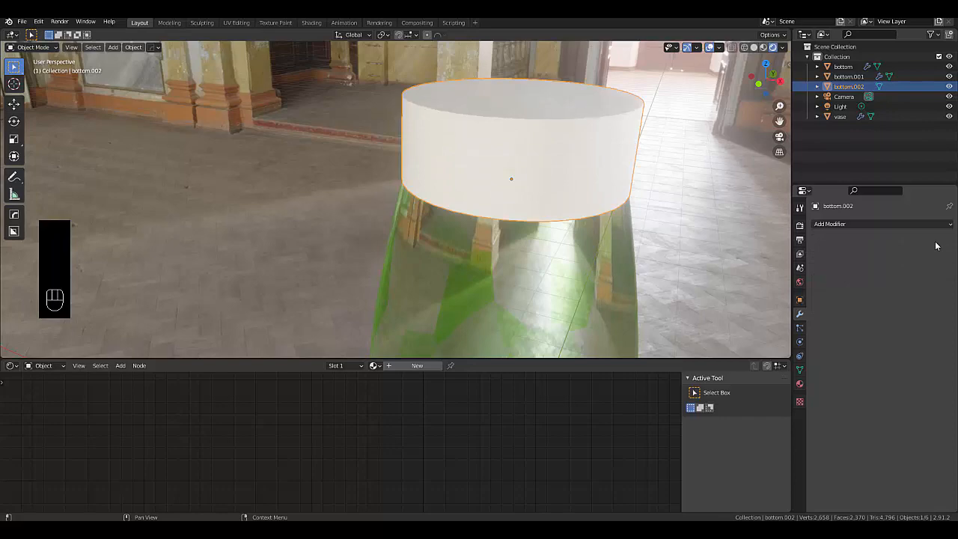
Step: Select the cap's top edge loop in Edit Mode and scale it inward to taper the cap
scroll(558, 163, "down", 5)
scroll(558, 163, "up", 3)
middle_click_drag(517, 172, 589, 165)
scroll(589, 165, "up", 4)
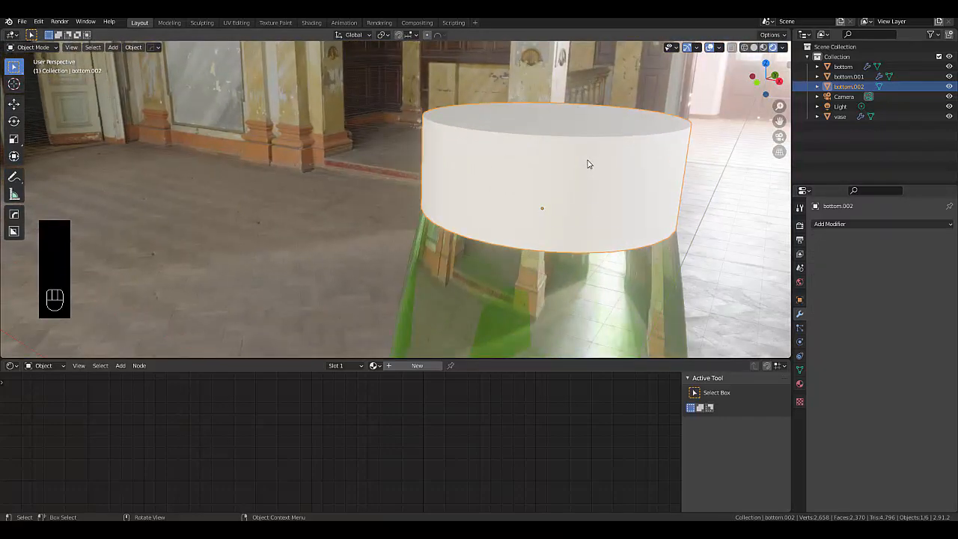
key("Tab")
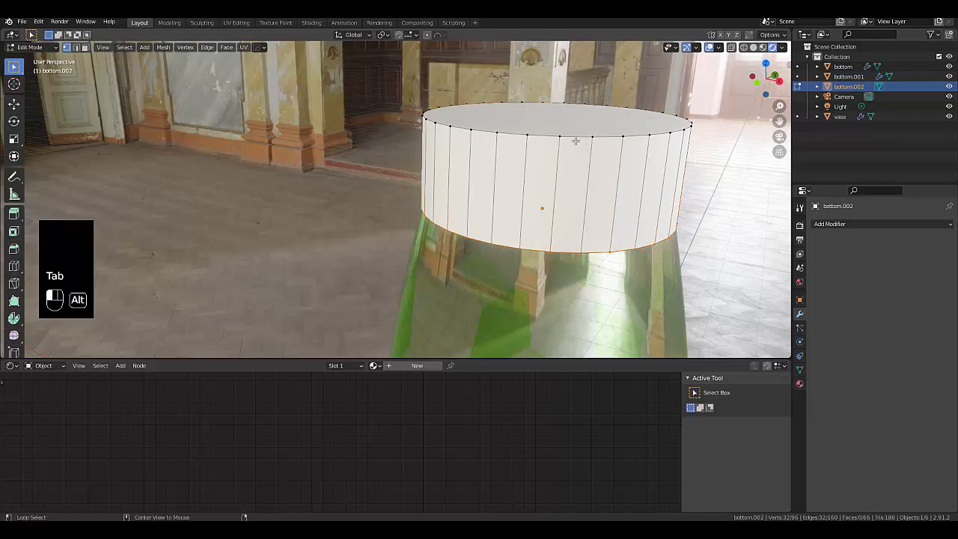
left_click(576, 140, "alt")
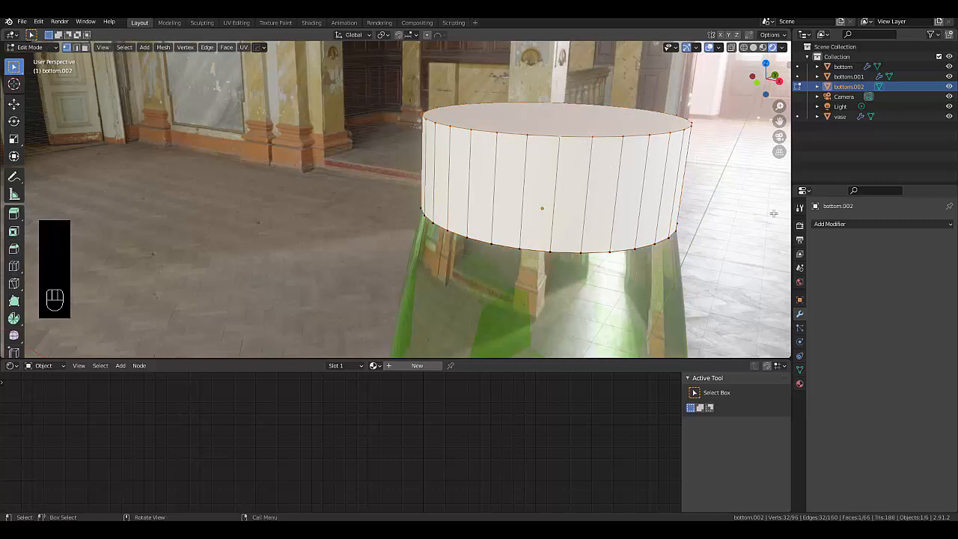
key("s")
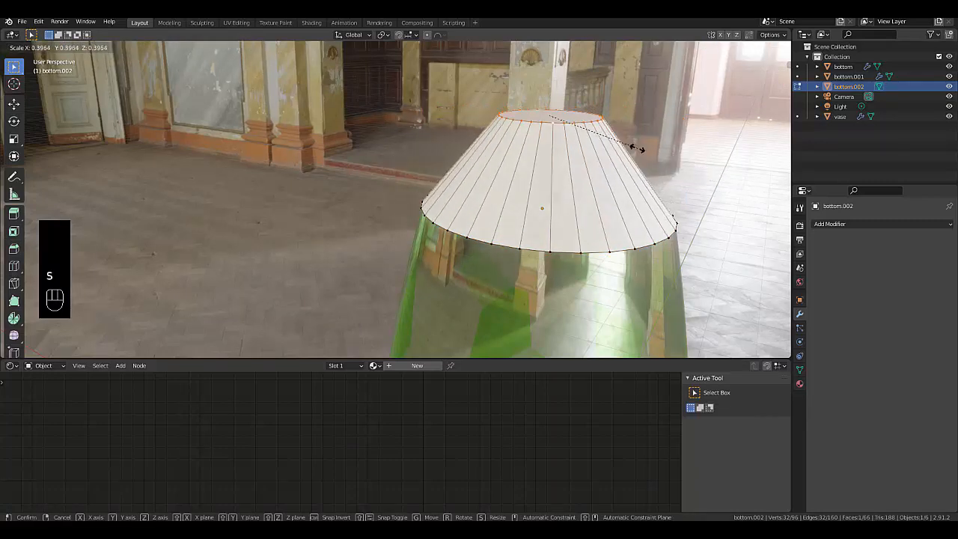
left_click(700, 181)
Step: Bevel the cap's top edge loop with multiple segments into a rounded dome, then return to Object Mode
key("ctrl+b")
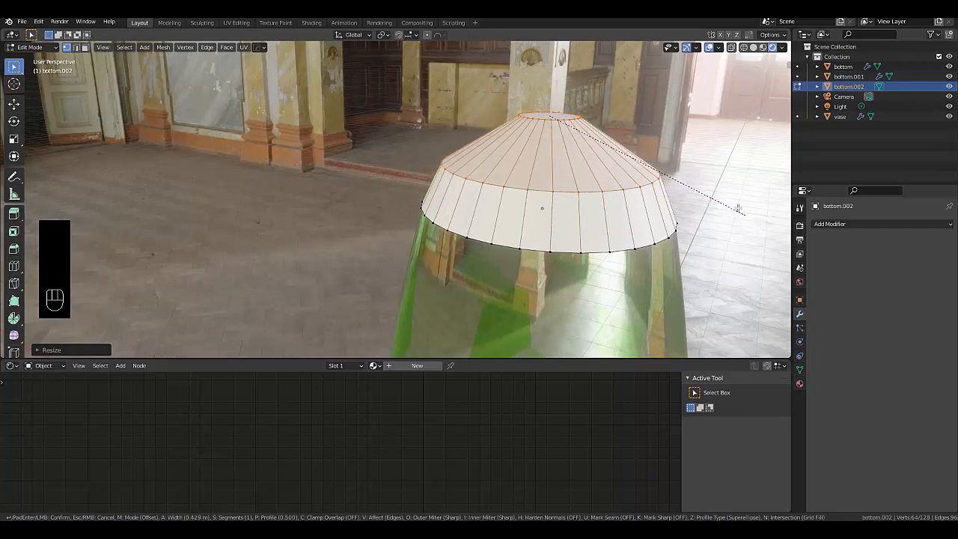
scroll(739, 209, "up", 5)
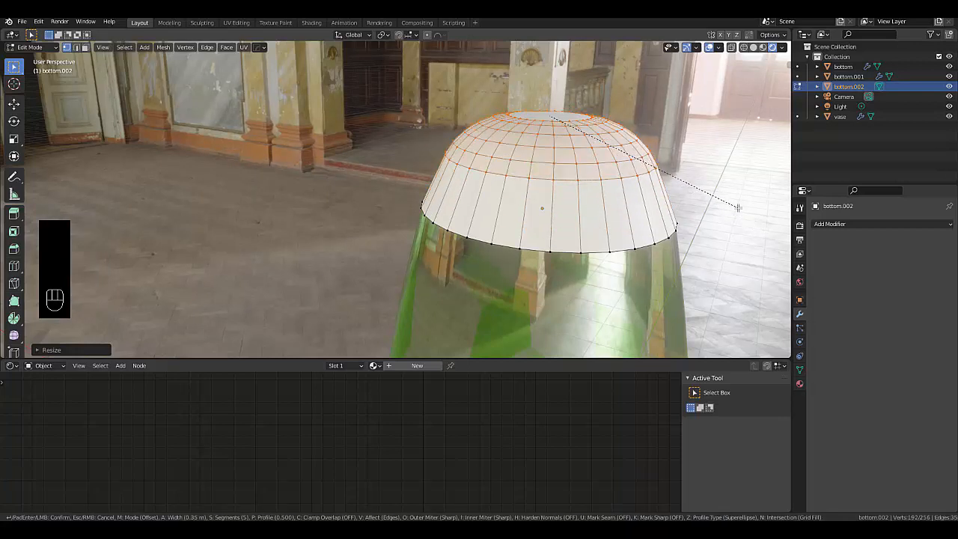
left_click(751, 268)
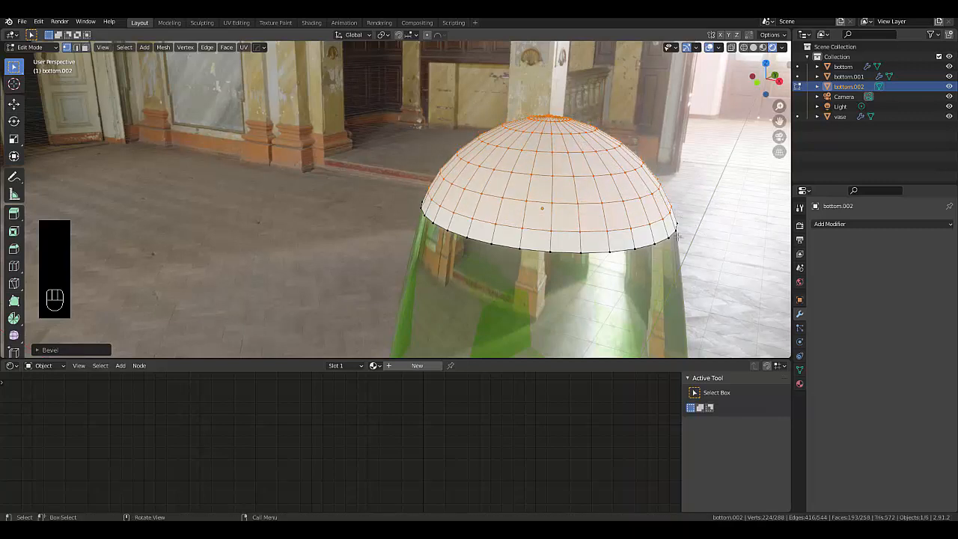
scroll(632, 234, "down", 6)
scroll(695, 212, "up", 3)
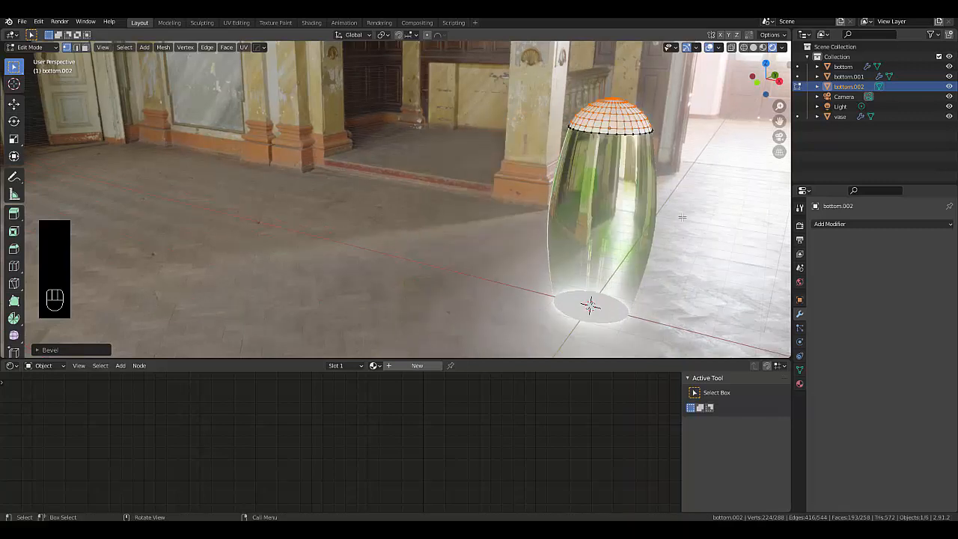
key("Tab")
scroll(640, 140, "up", 3)
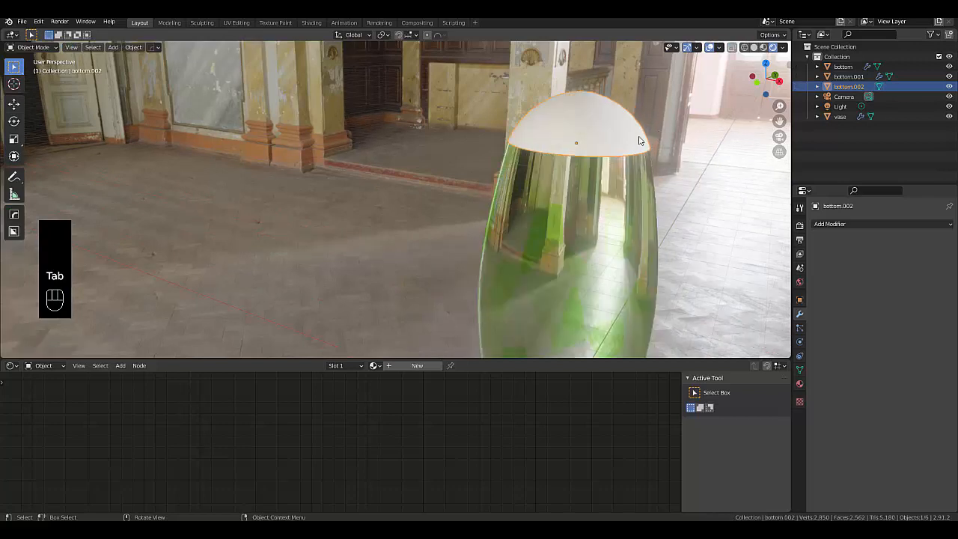
Step: Give the dome cap a new material, replacing its Principled BSDF with a Glossy BSDF connected to the output's Surface
left_click(419, 366)
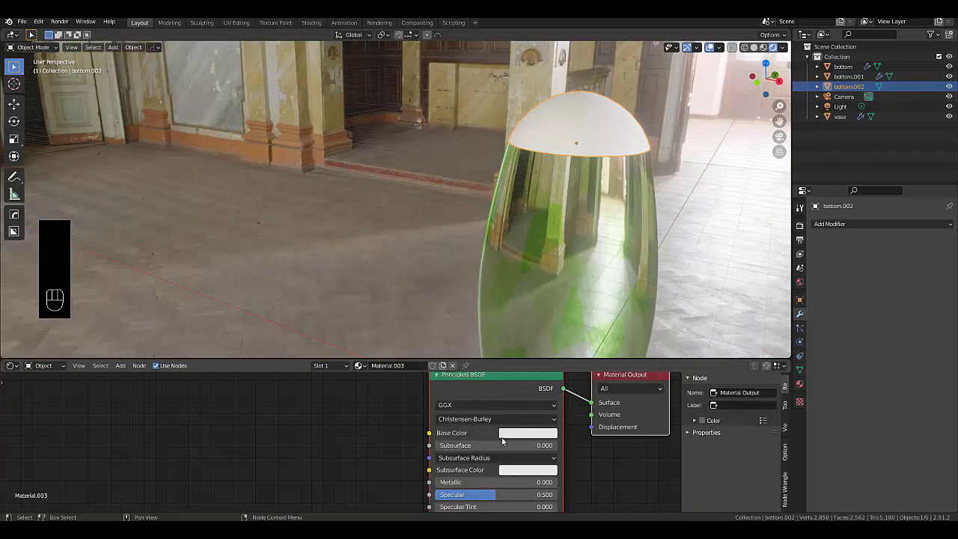
left_click(497, 388)
key("x")
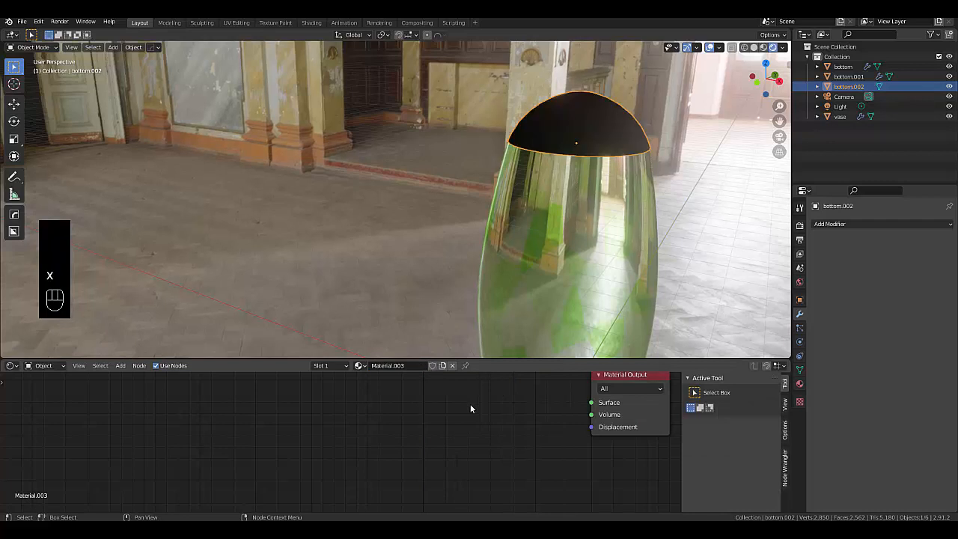
key("shift+a")
mouse_move(472, 423)
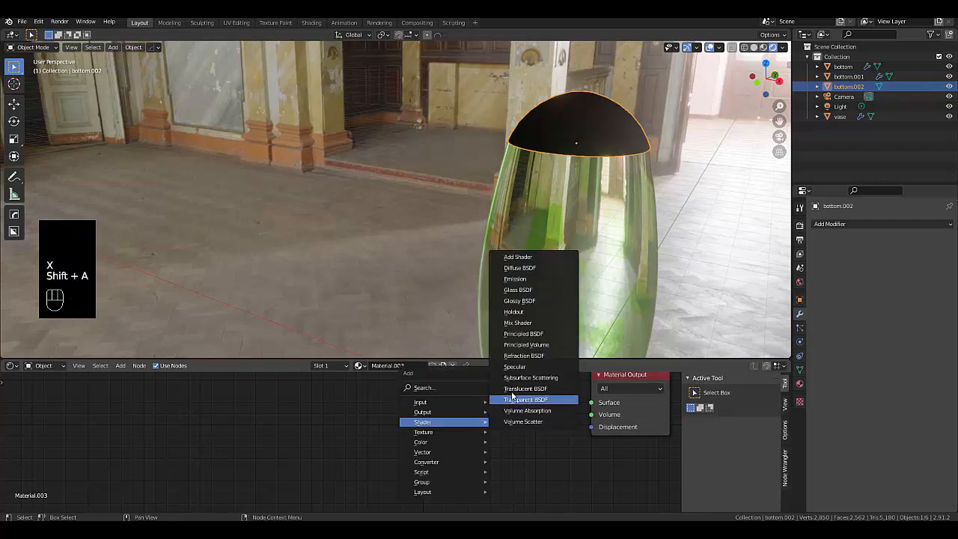
left_click(518, 301)
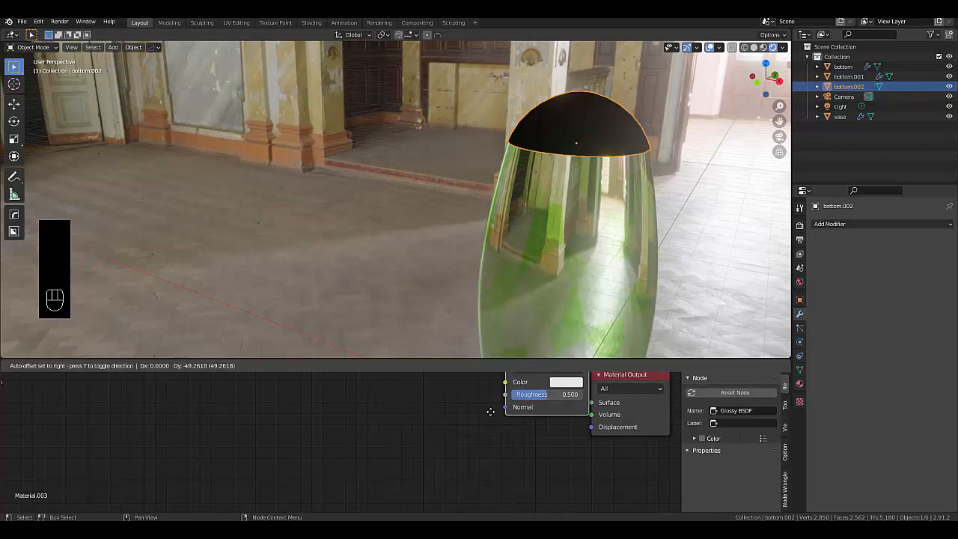
left_click(524, 412)
left_click_drag(529, 403, 591, 402)
Step: Set the cap's Glossy BSDF roughness to 0.15
left_click(493, 452)
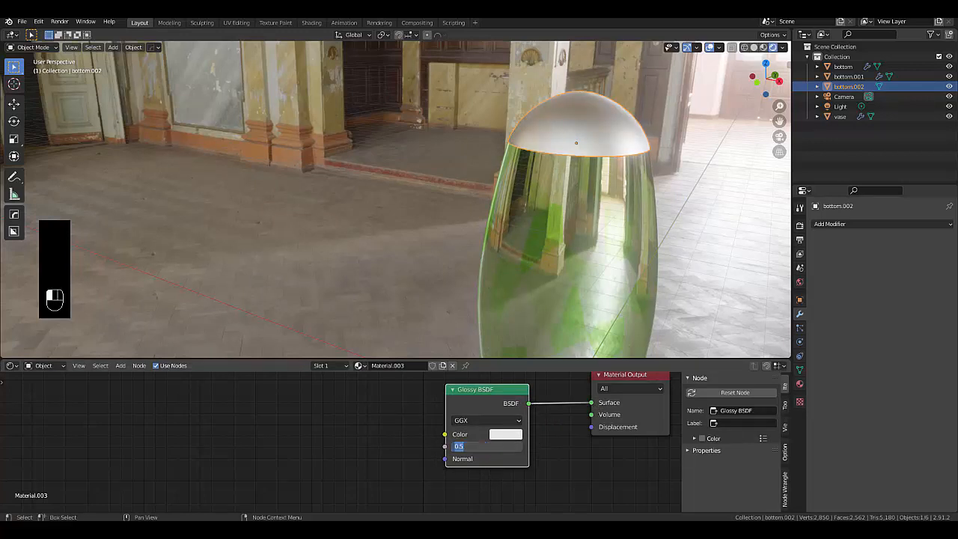
type("0.15")
key("Return")
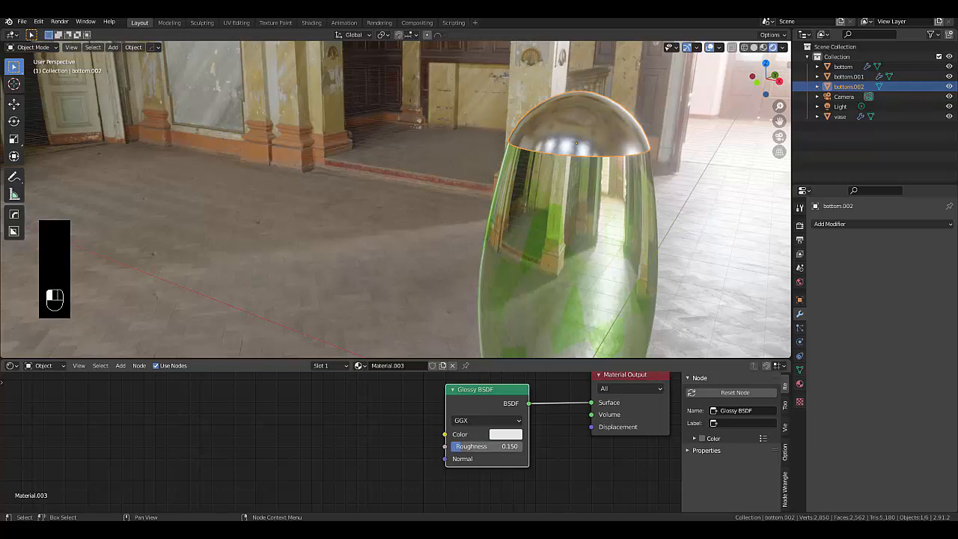
Step: Set the Eevee volumetrics tile size to 2 px in the scene's render settings
left_click(800, 225)
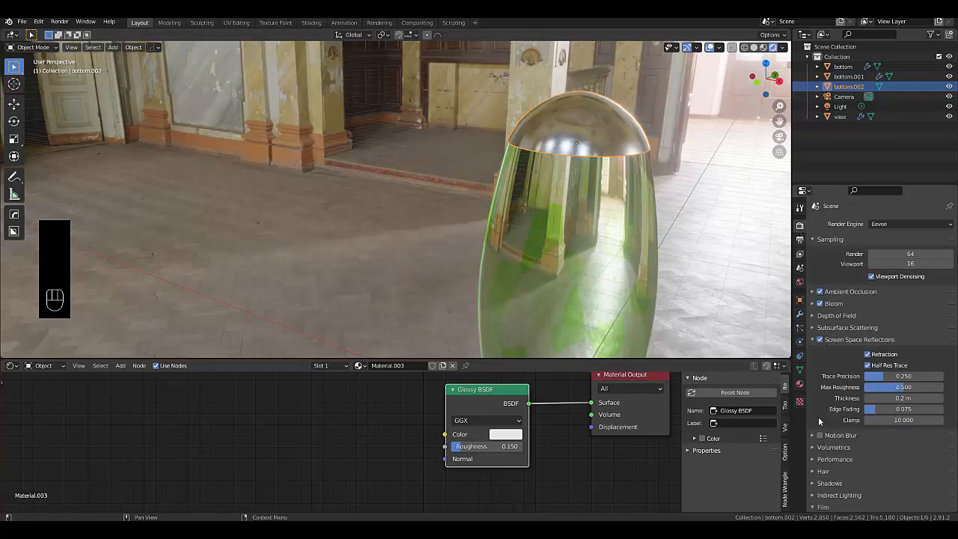
left_click(827, 448)
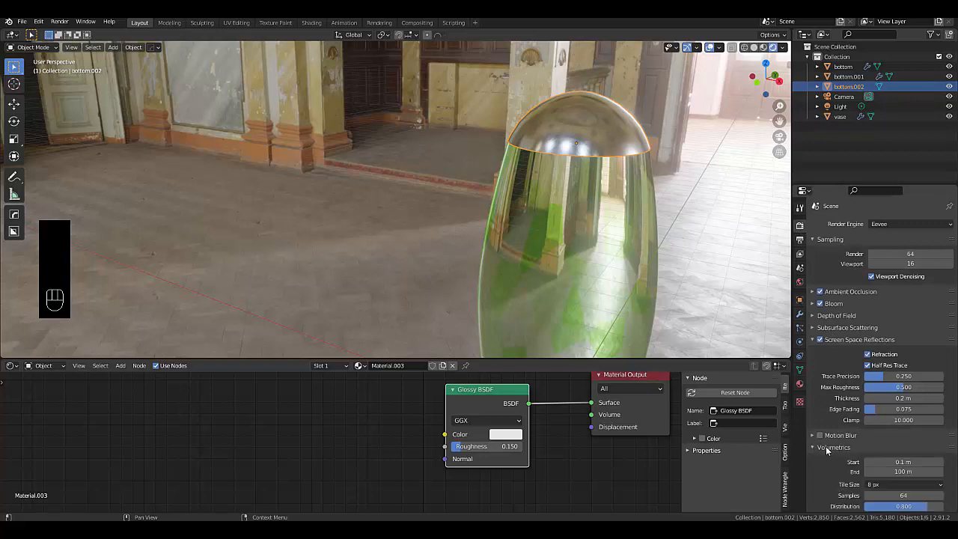
left_click(895, 485)
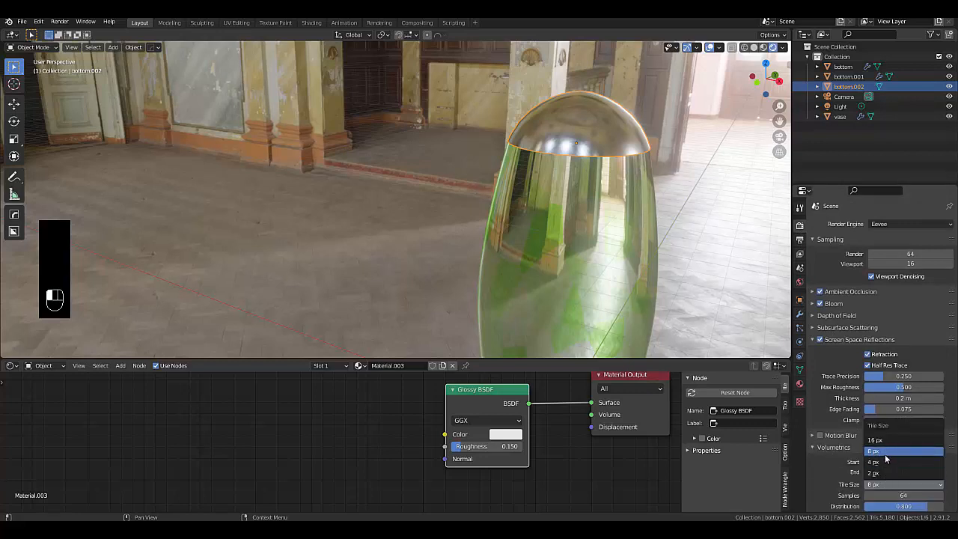
left_click(878, 473)
middle_click_drag(629, 262, 667, 289)
Step: Enable Volumetric Shadows and High Quality Normals in the Eevee render settings
scroll(840, 474, "down", 5)
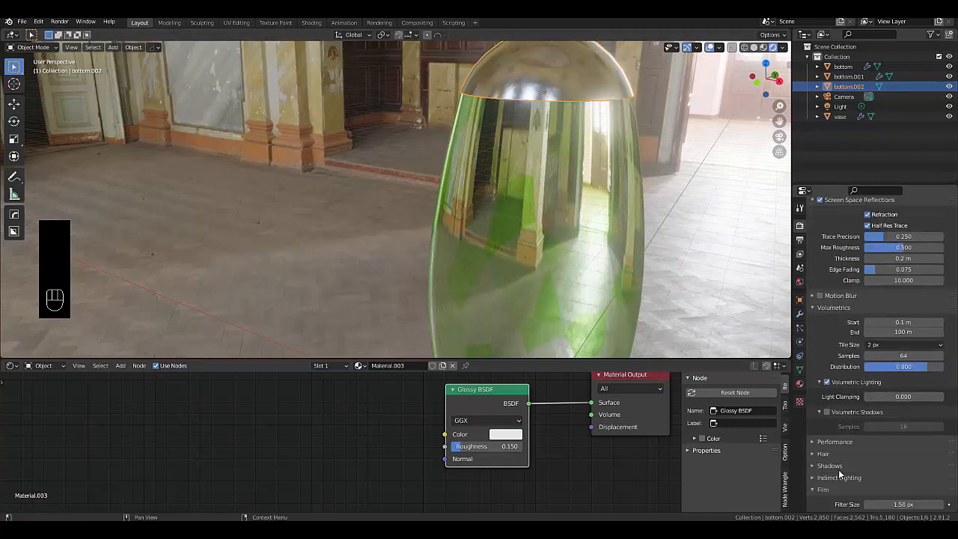
left_click(827, 412)
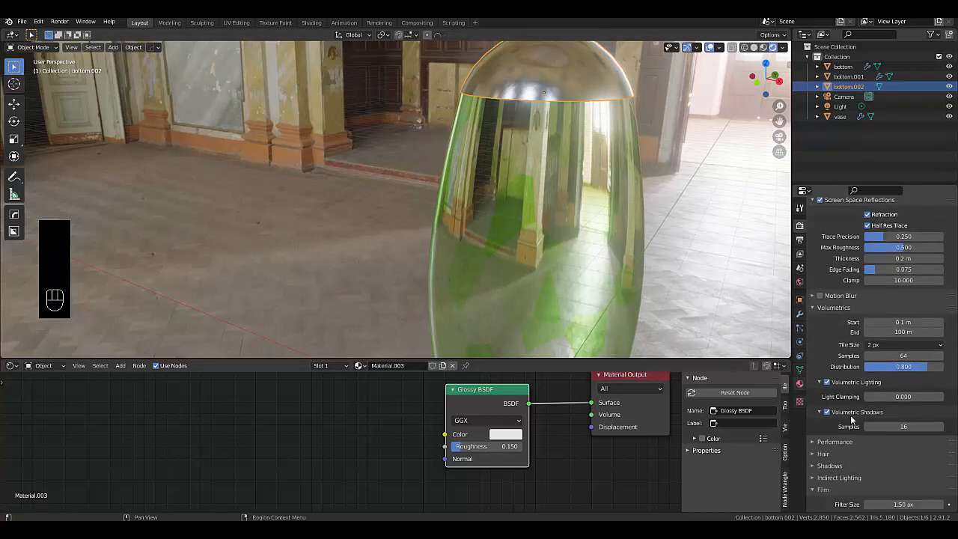
left_click(830, 442)
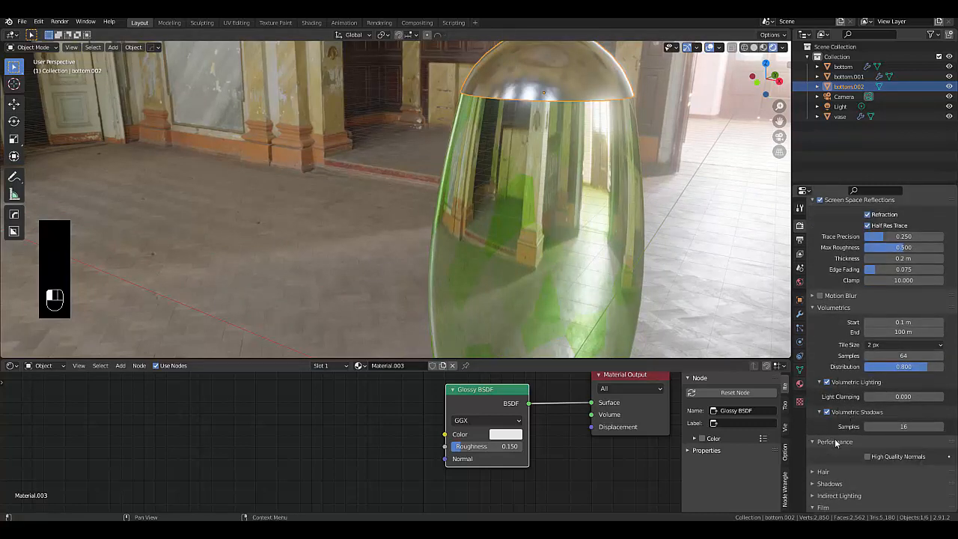
scroll(845, 471, "down", 3)
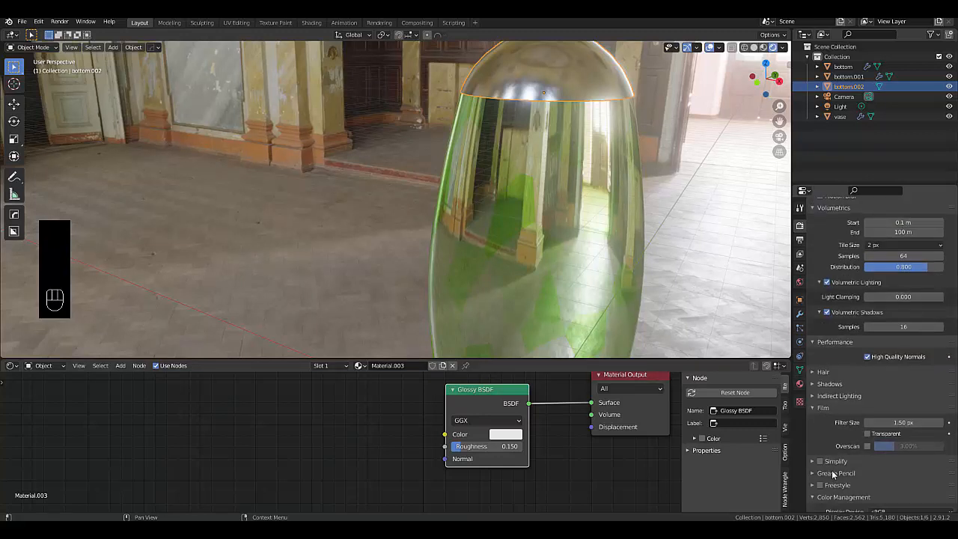
left_click(827, 384)
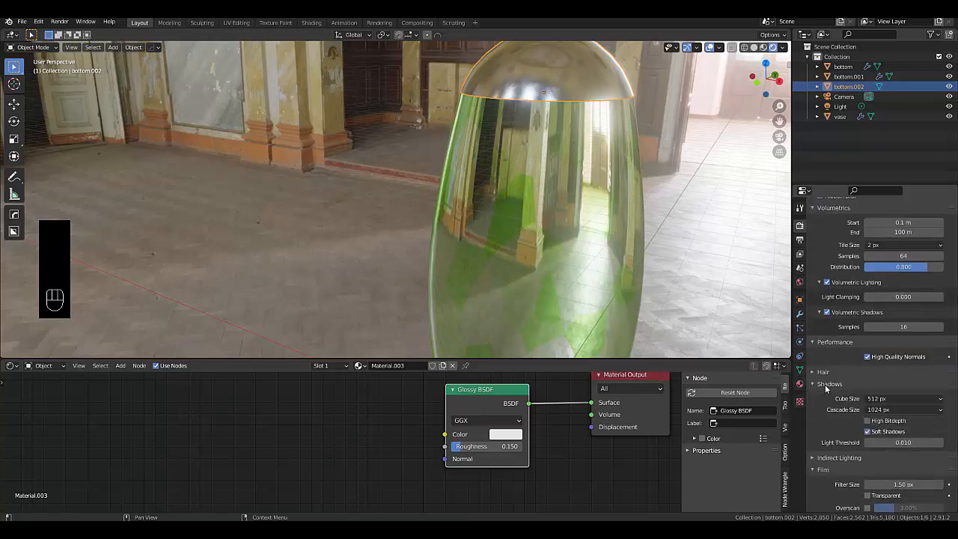
left_click(827, 384)
Step: Duplicate the glowing disc at the bottom of the vase, leaving the copy in its original place
scroll(502, 239, "down", 6)
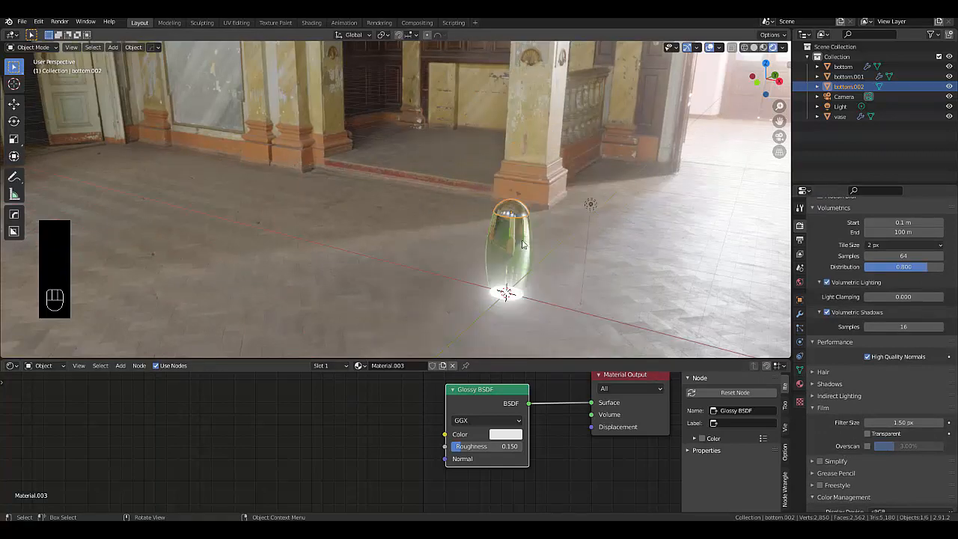
scroll(523, 244, "up", 3)
scroll(501, 289, "down", 5)
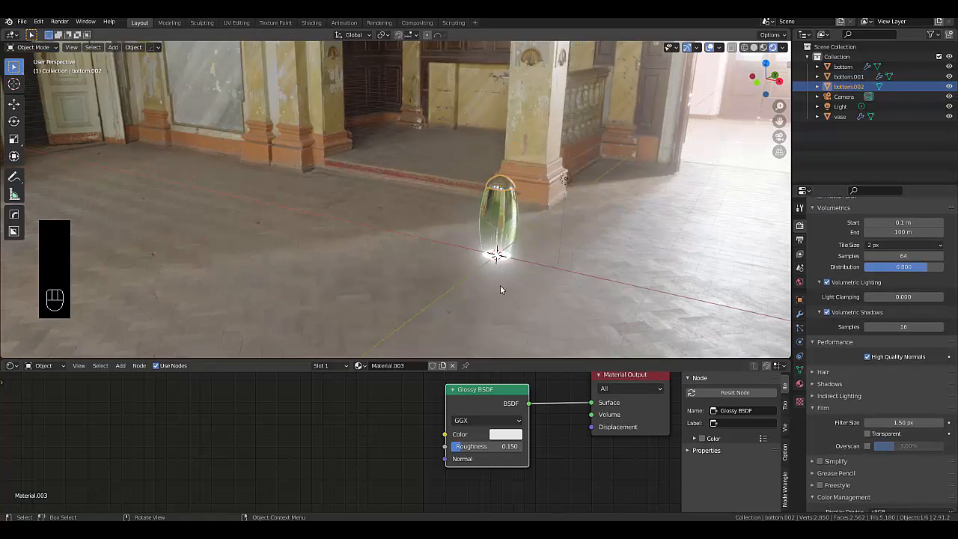
scroll(500, 289, "up", 8)
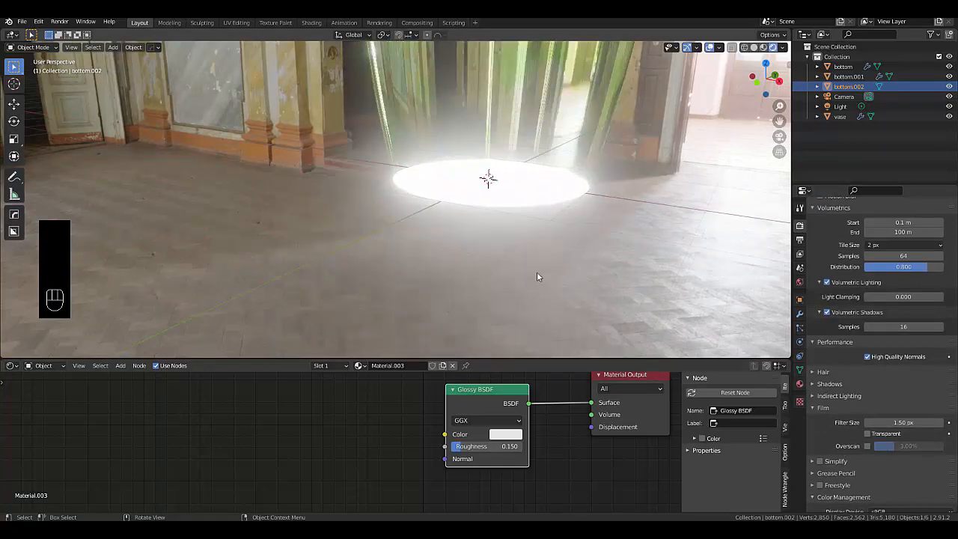
middle_click_drag(537, 277, 518, 248)
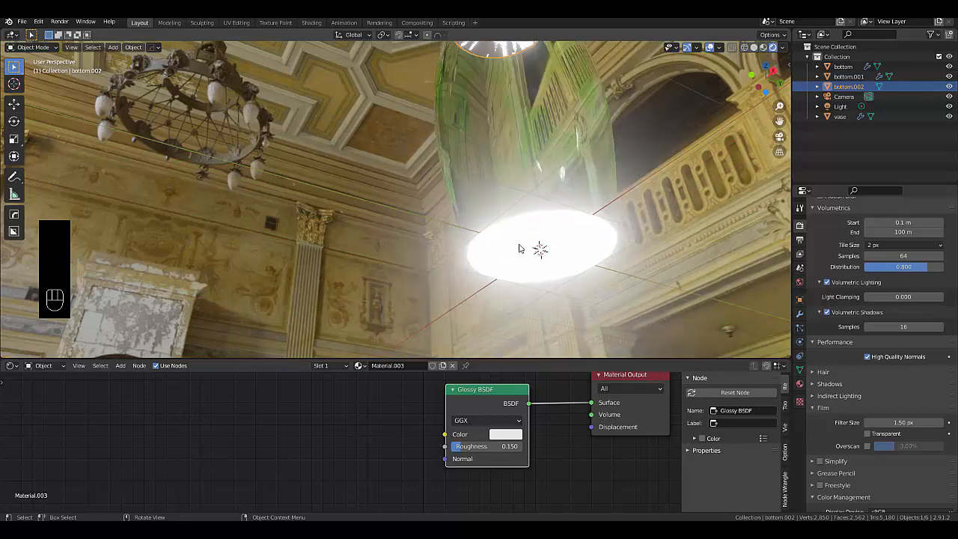
left_click(522, 249)
key("g")
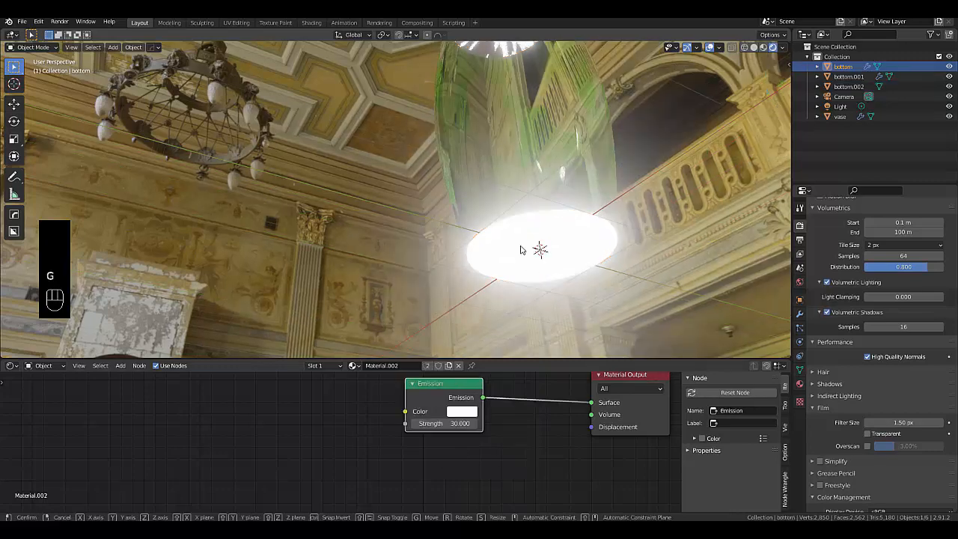
right_click(310, 256)
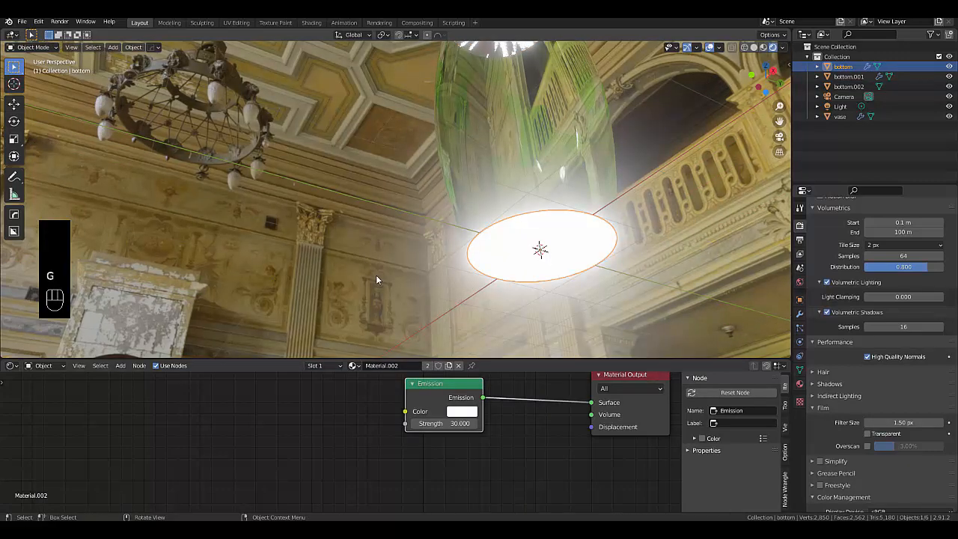
key("shift+d")
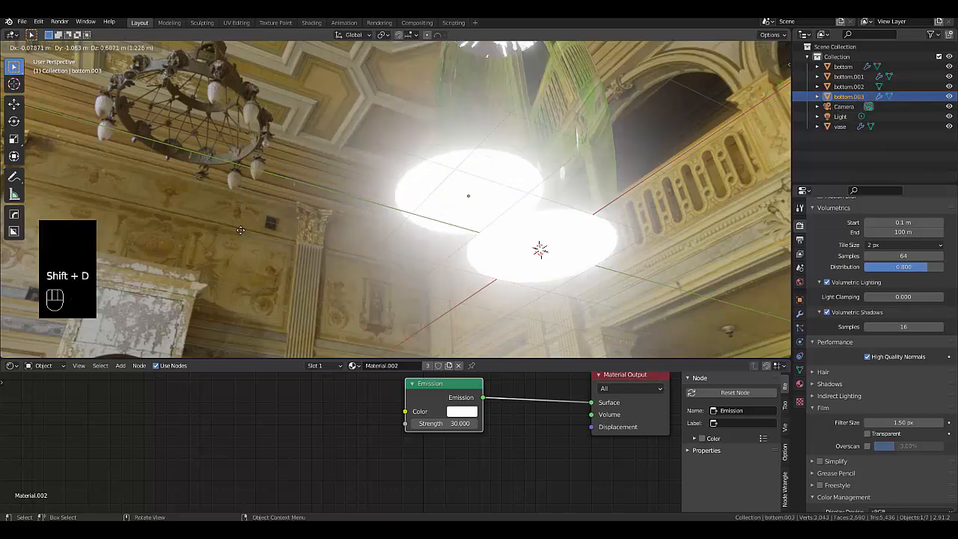
right_click(224, 244)
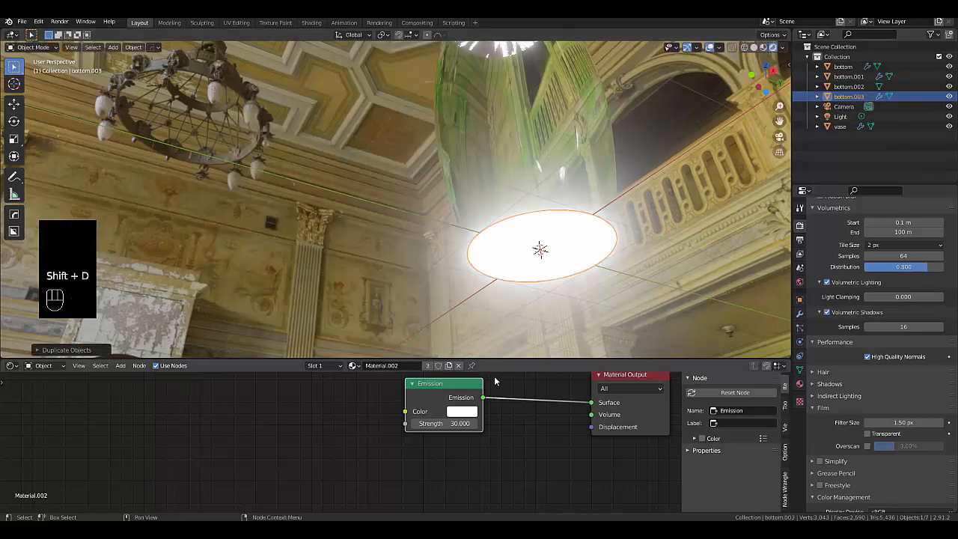
Step: Unlink the emission material from the duplicated disc and remove its Subdivision modifier
left_click(458, 366)
middle_click_drag(475, 312, 544, 309)
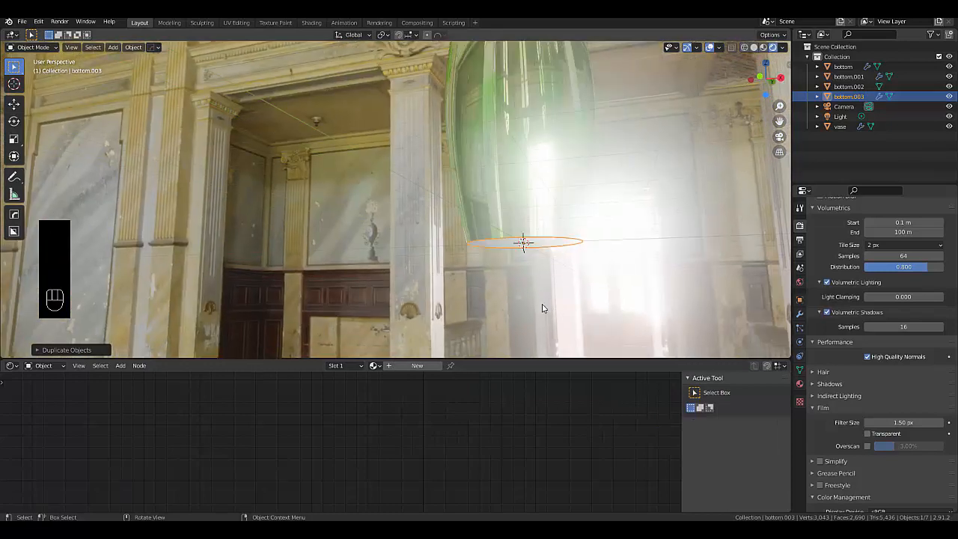
left_click(799, 313)
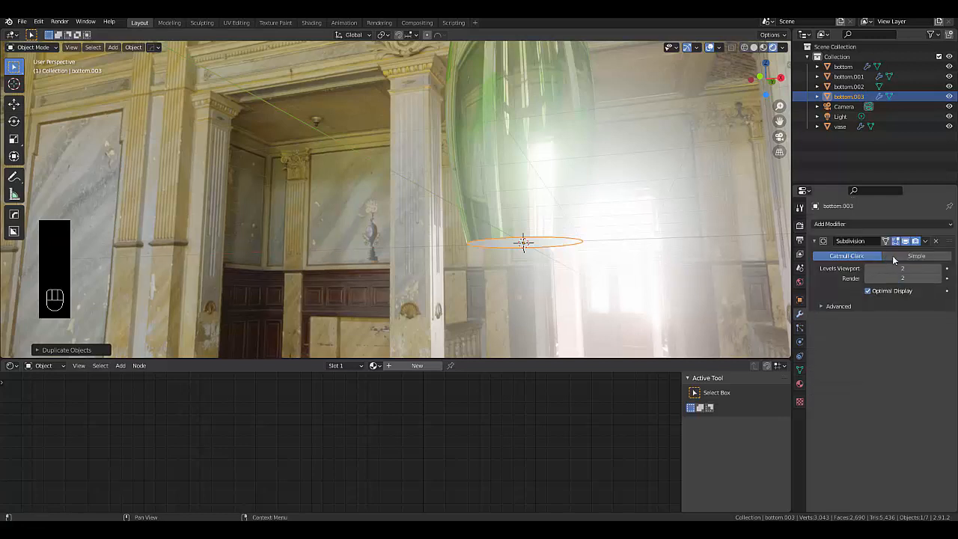
left_click(936, 241)
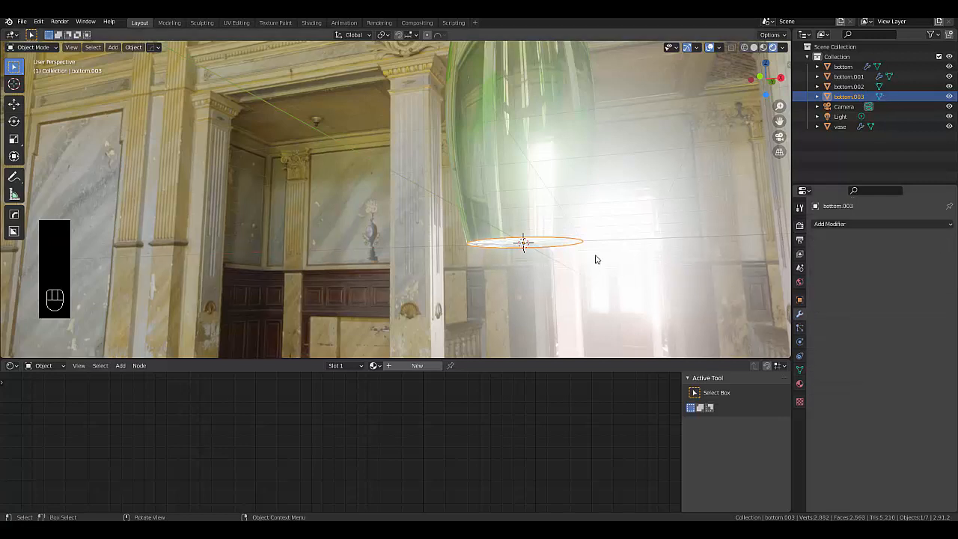
Step: Extrude the whole duplicated disc downward in Edit Mode to form a short cylindrical base below the vase
key("Tab")
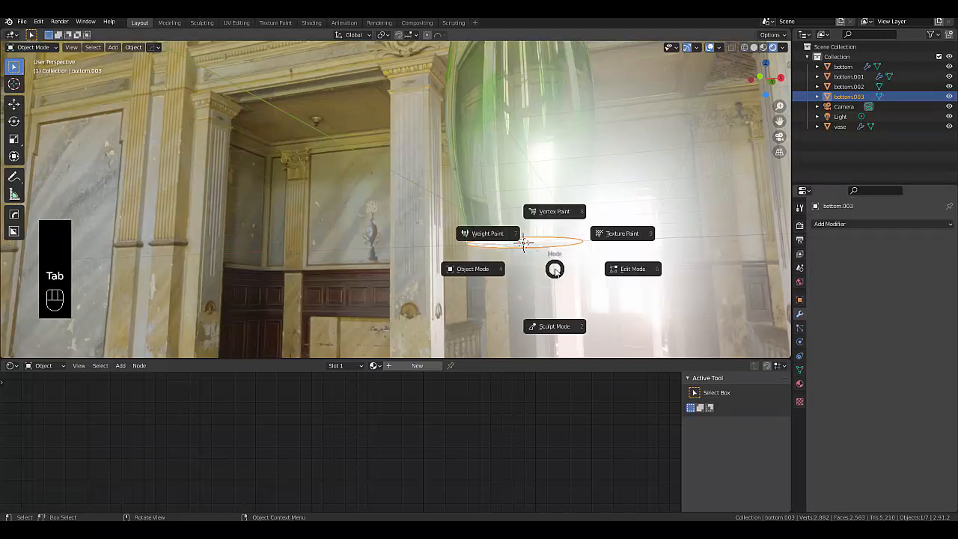
key("a")
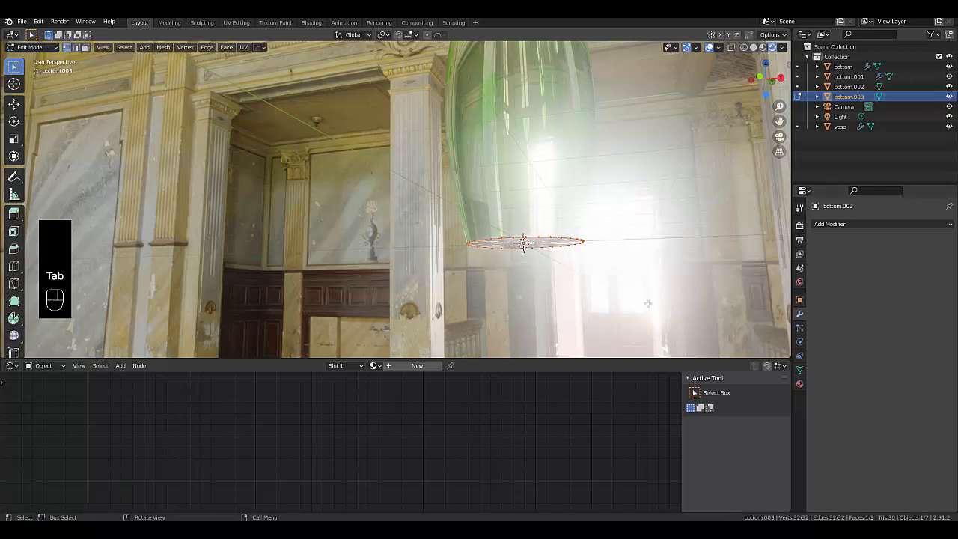
key("e")
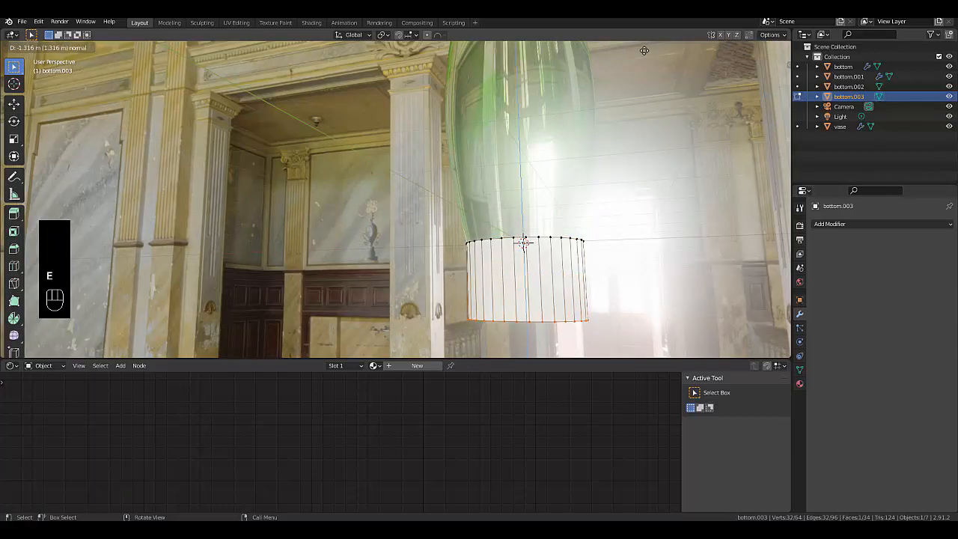
left_click(635, 350)
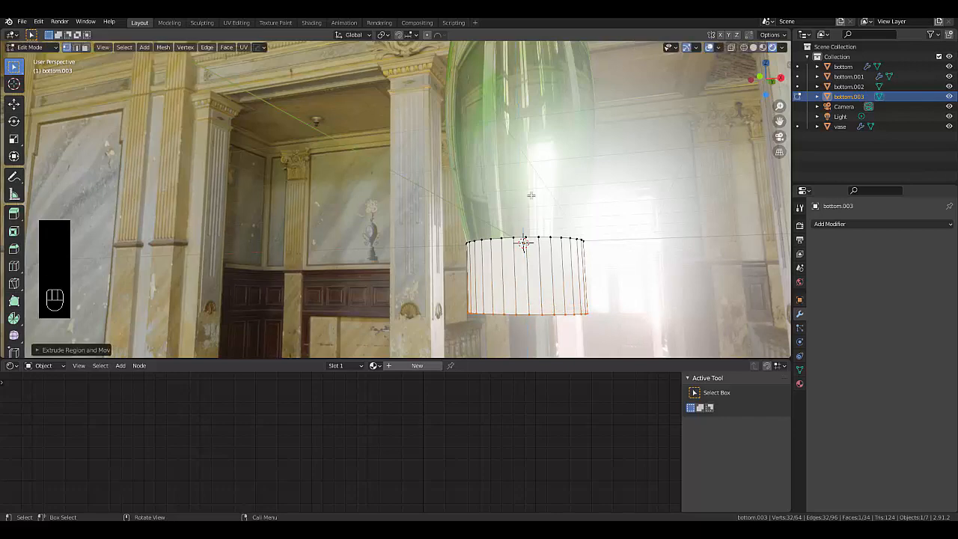
middle_click_drag(530, 196, 653, 277)
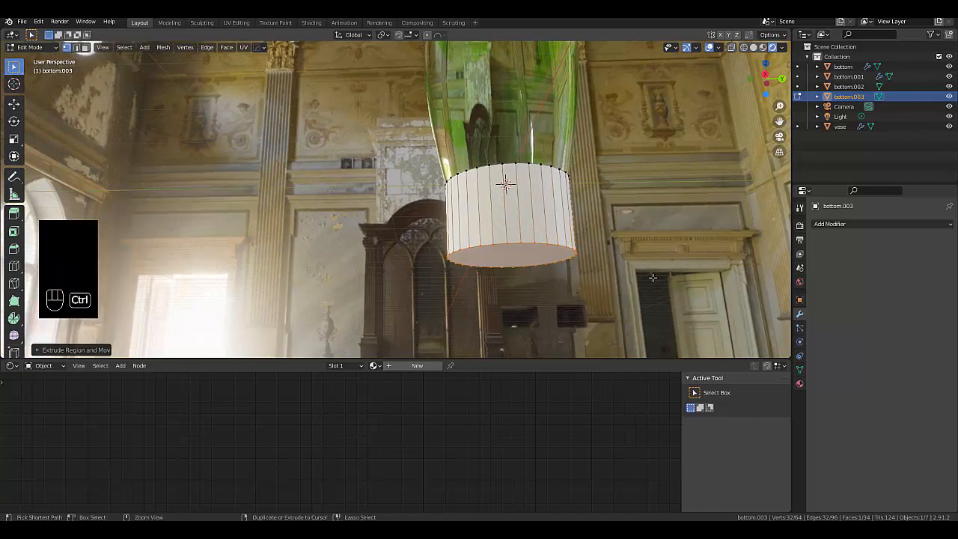
key("ctrl+b")
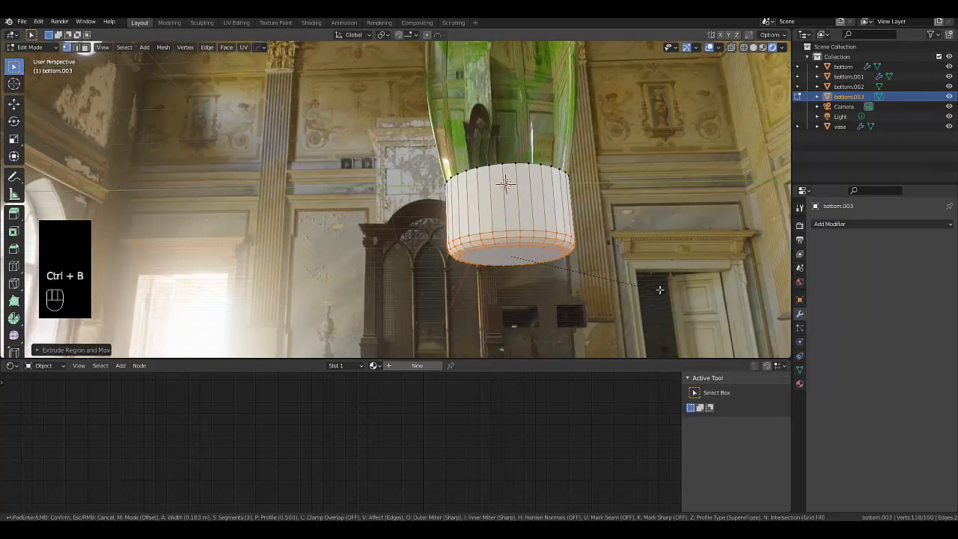
scroll(513, 262, "down", 2)
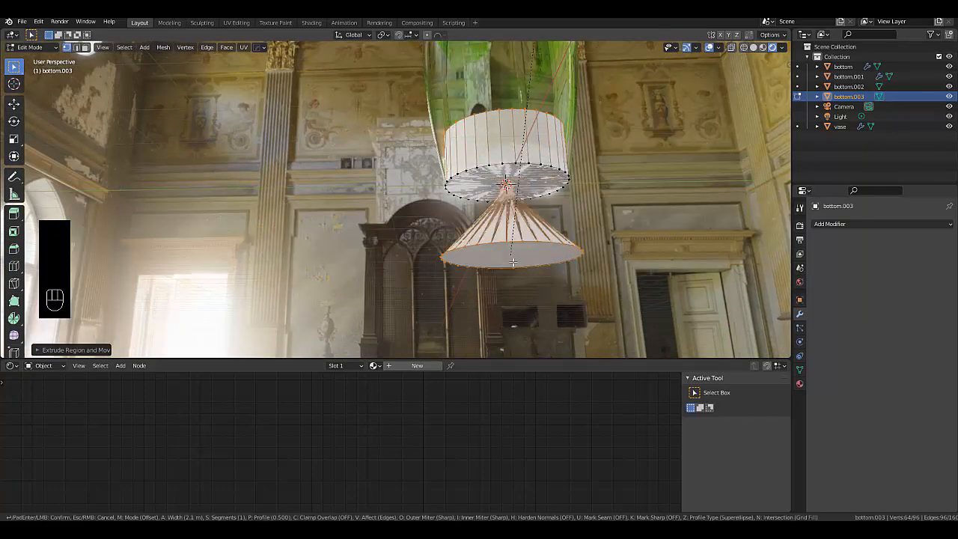
key("Escape")
Step: Bevel the base's bottom edge loop with one segment, about 0.635 m wide, to taper the lower part
key("ctrl+b")
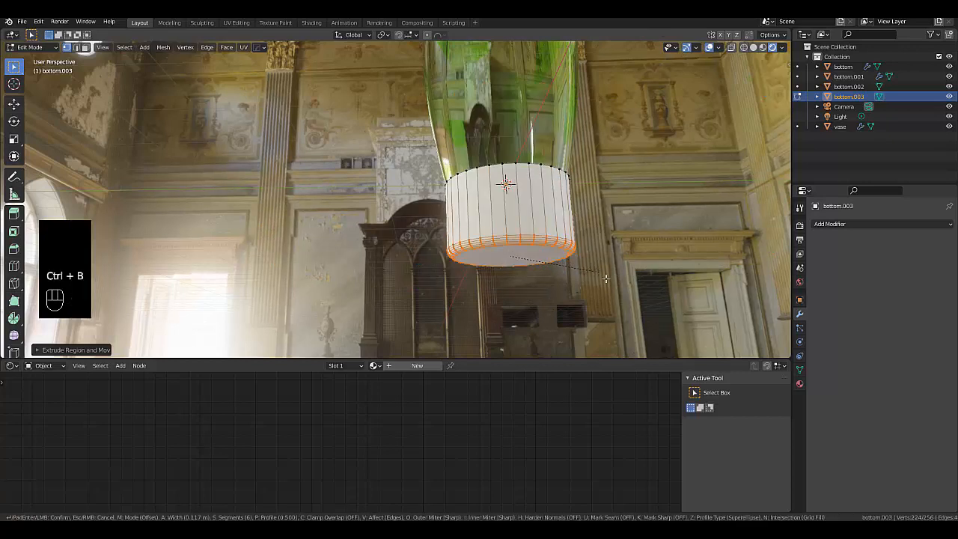
scroll(609, 288, "down", 7)
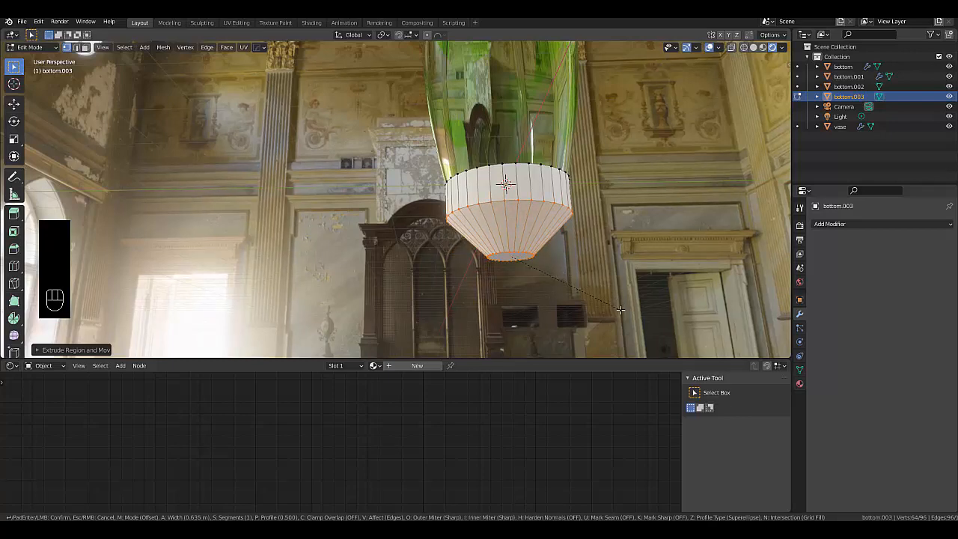
left_click(620, 310)
middle_click_drag(621, 310, 524, 281)
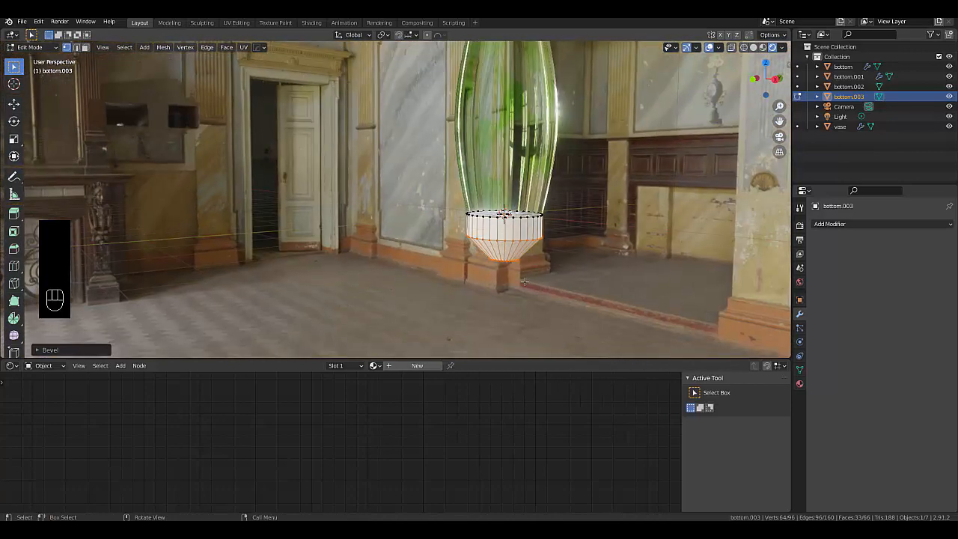
Step: Return the tapered base to Object Mode and shade it smooth
scroll(524, 282, "up", 3)
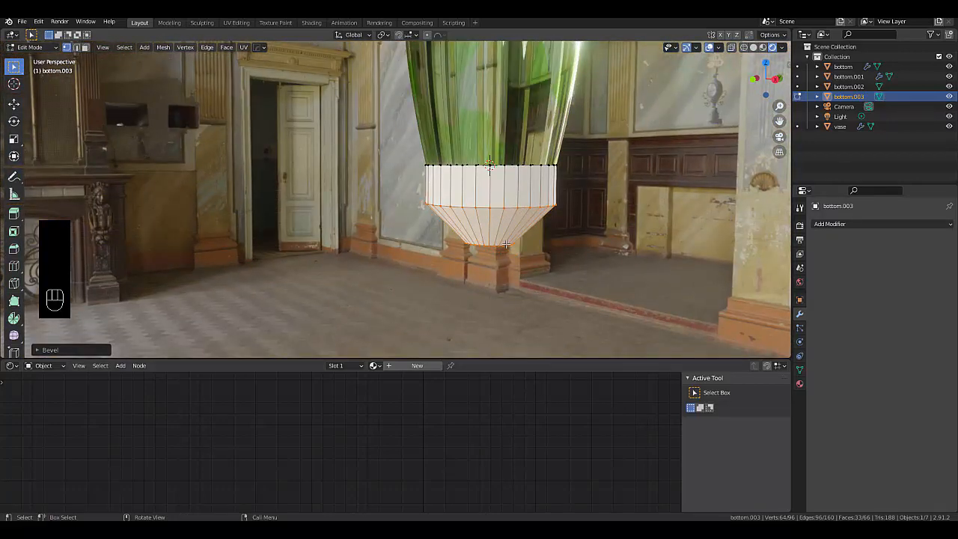
key("Tab")
right_click(501, 226)
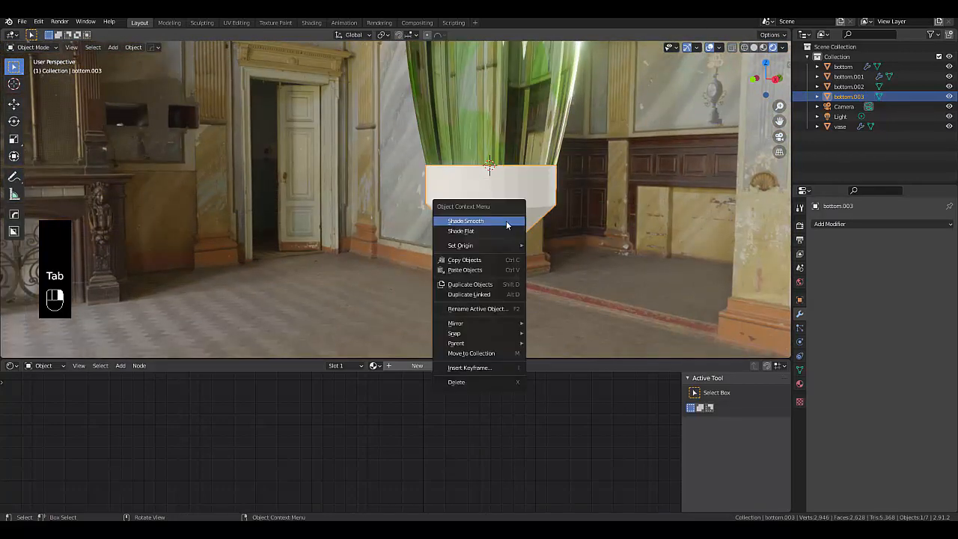
left_click(507, 220)
scroll(472, 252, "up", 2)
middle_click_drag(463, 255, 495, 247)
Step: Examine the tapered base's mesh in Edit Mode with nothing selected, and return to Object Mode
key("Tab")
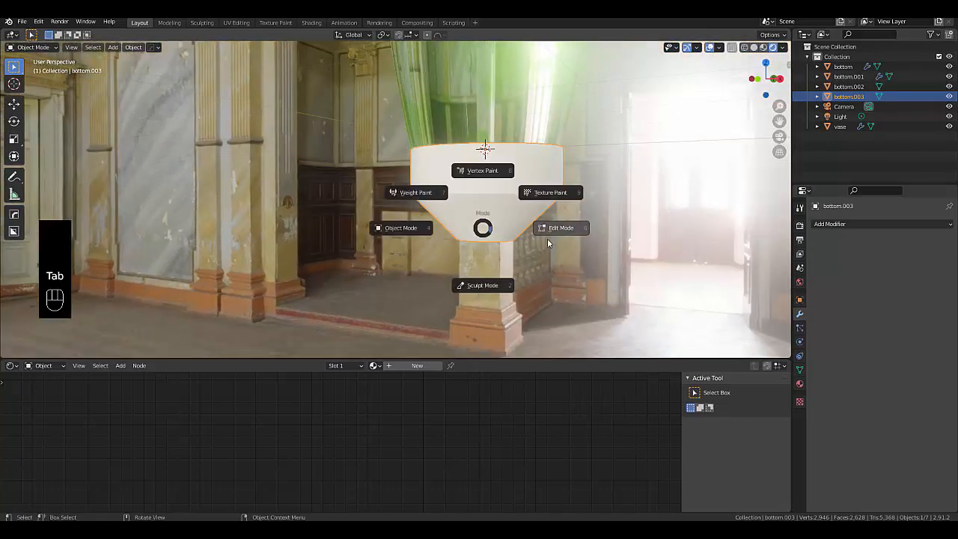
scroll(467, 218, "up", 4)
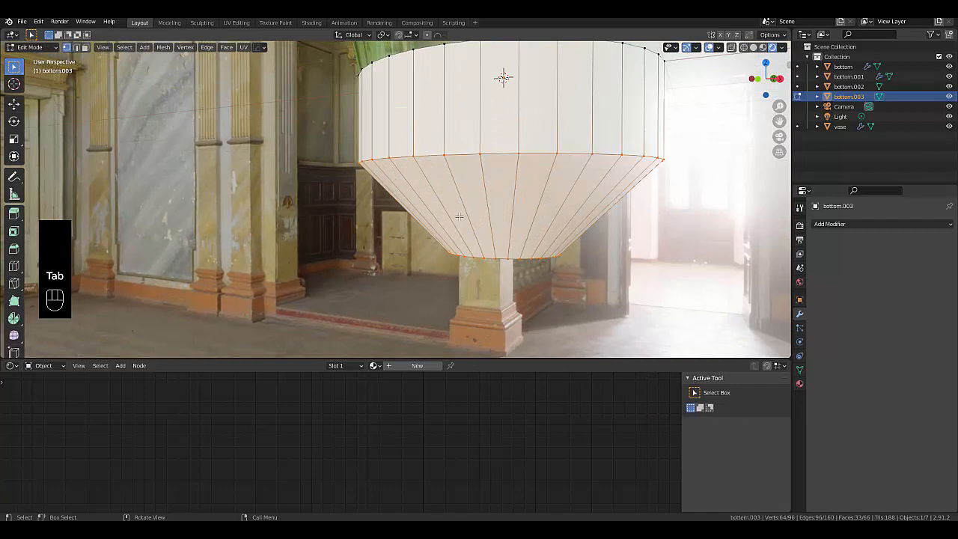
left_click(459, 216)
scroll(370, 225, "down", 6)
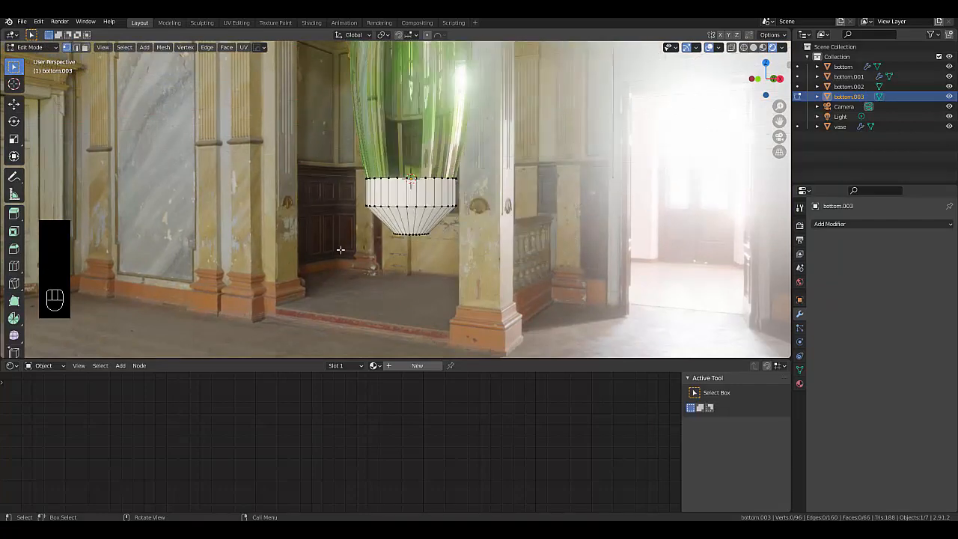
middle_click_drag(341, 249, 336, 265)
key("Tab")
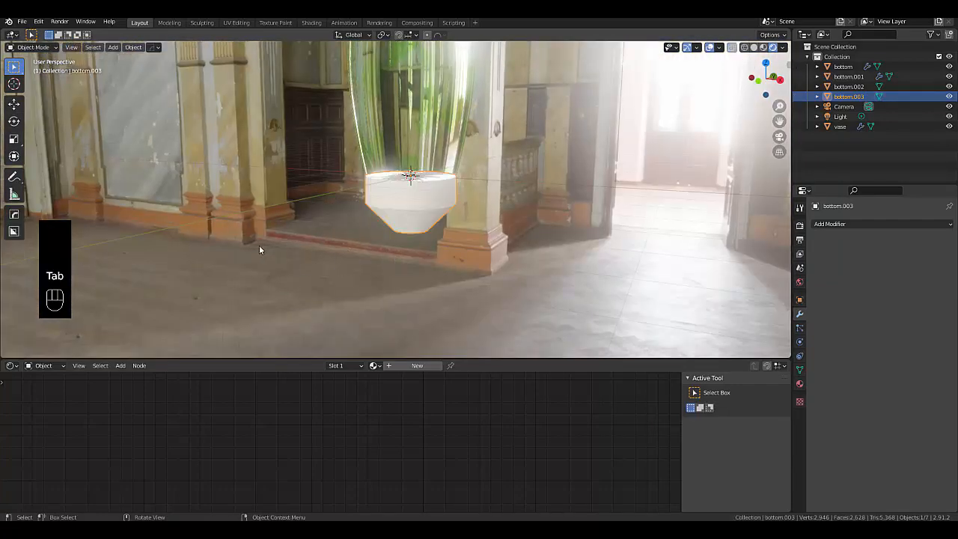
Step: Switch the viewport to solid shading and hide the vase and all four bottom objects
key("shift+a")
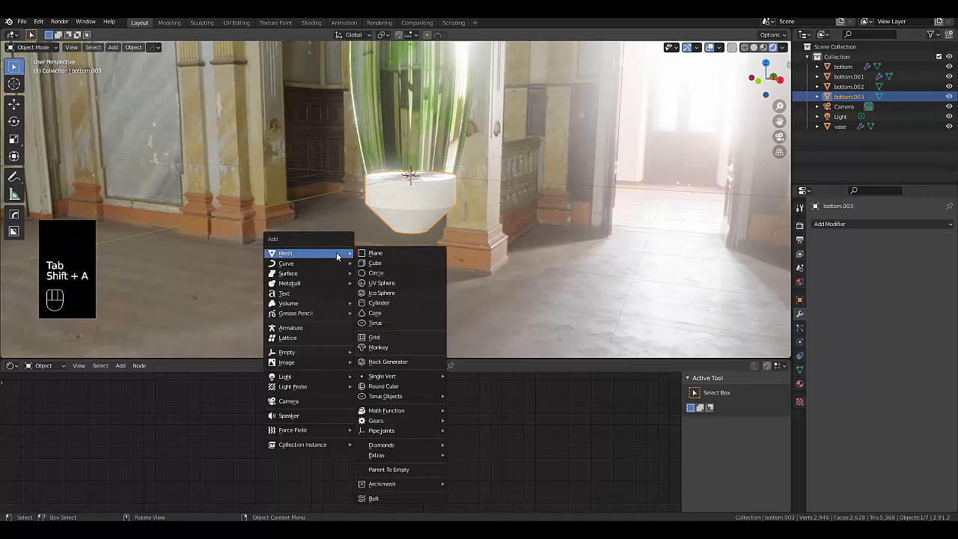
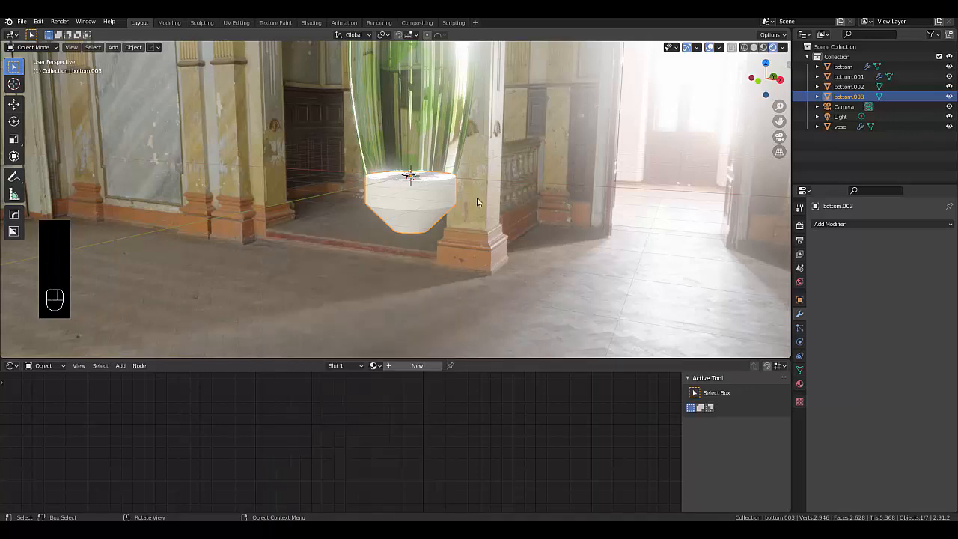
scroll(477, 199, "down", 7)
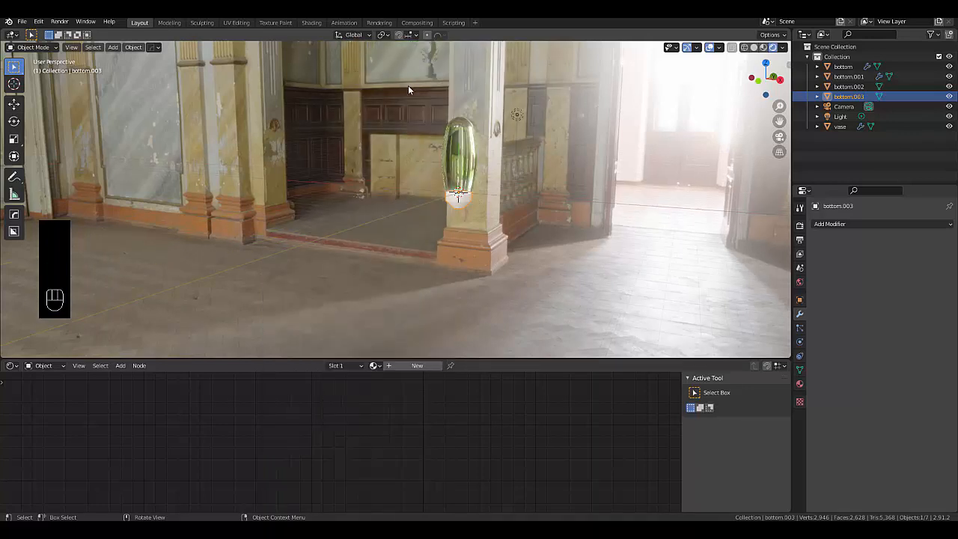
left_click(753, 47)
left_click_drag(391, 100, 483, 240)
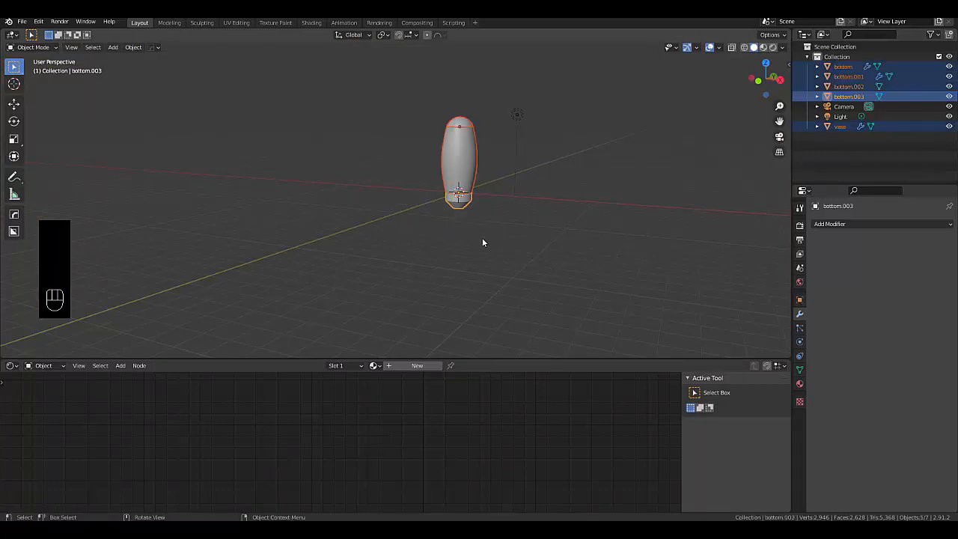
key("h")
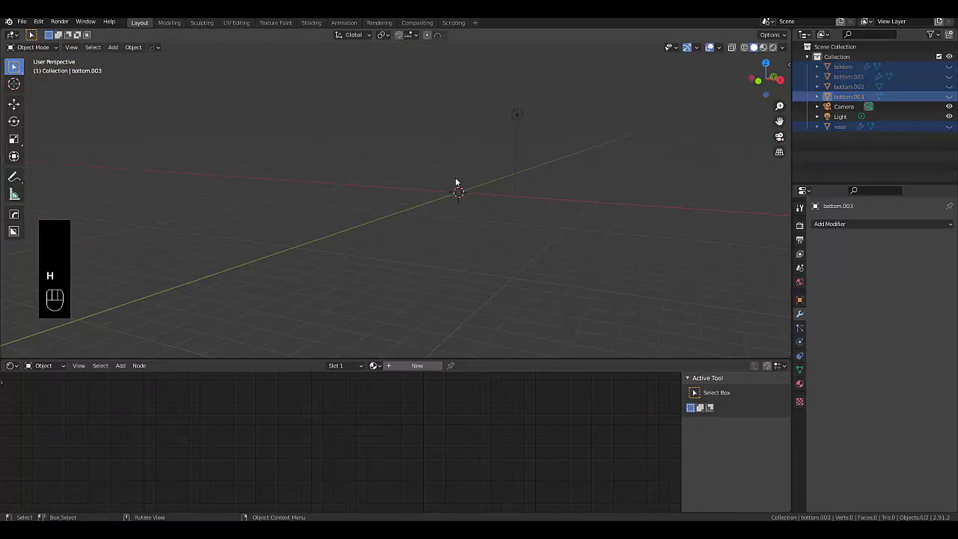
Step: Add a cube mesh at the world origin while viewing the scene from the front
key("KP_1")
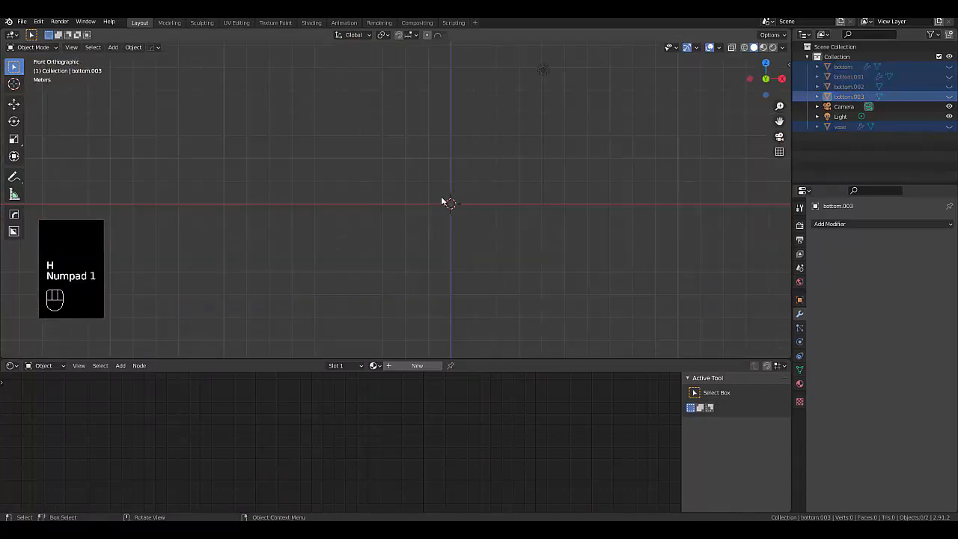
scroll(445, 200, "up", 12)
middle_click_drag(540, 190, 545, 269, "shift")
middle_click_drag(542, 320, 494, 250, "shift")
scroll(544, 307, "up", 1)
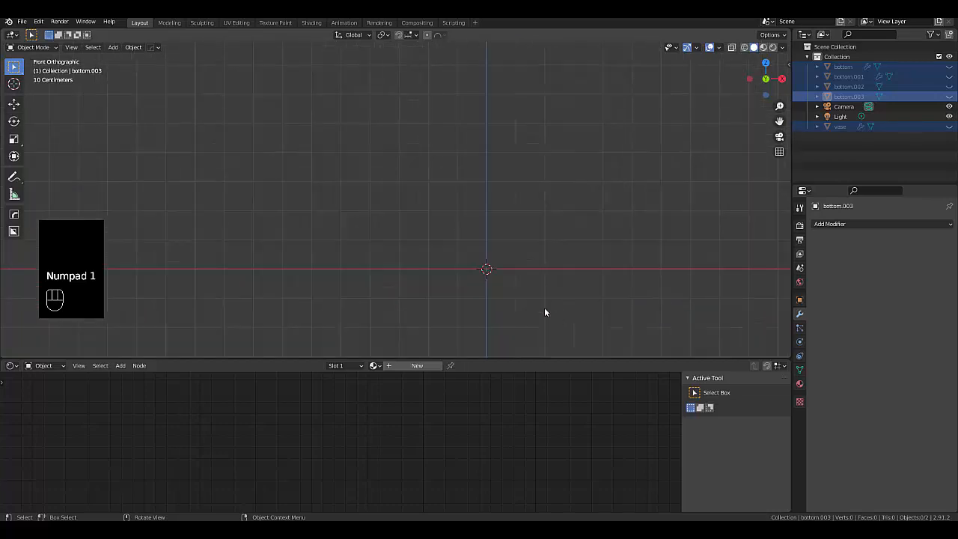
key("shift+a")
mouse_move(441, 265)
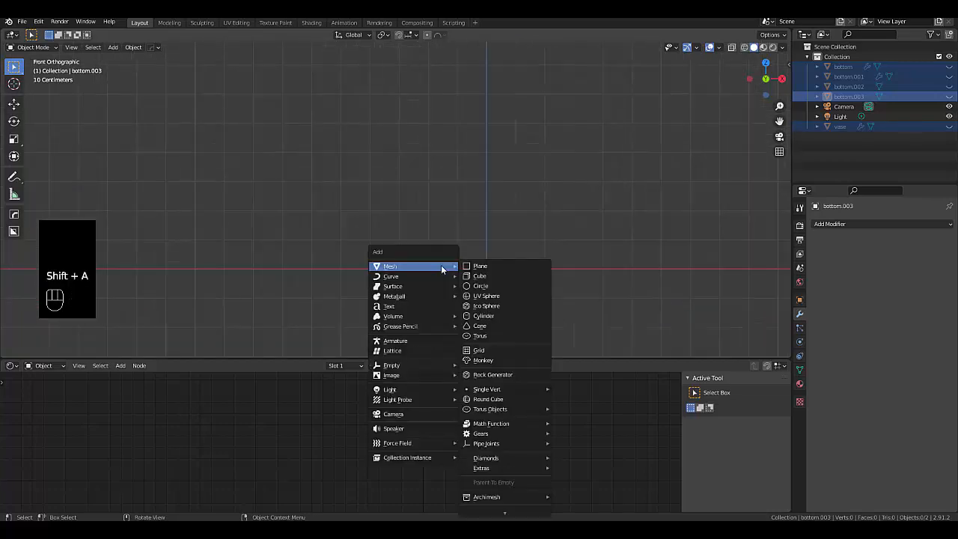
left_click(479, 276)
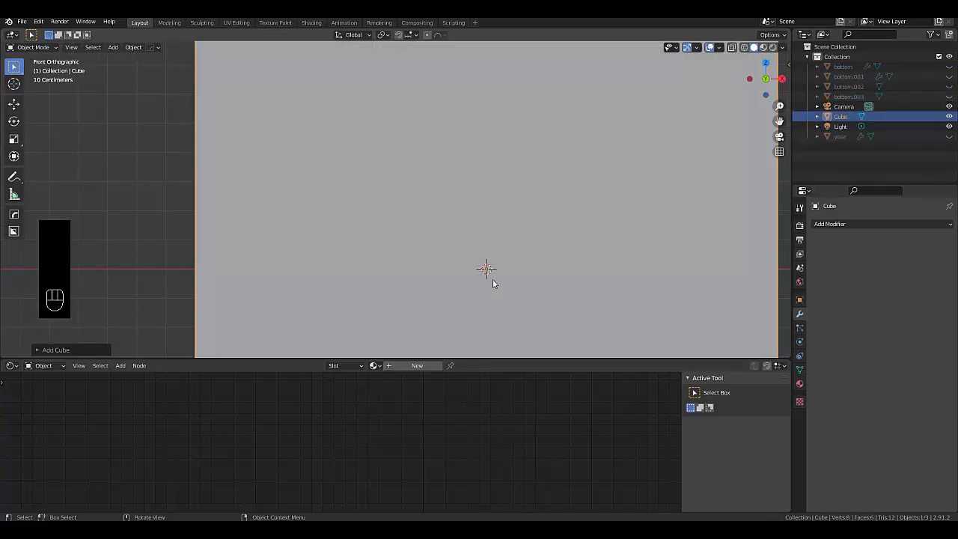
Step: Merge all the cube's vertices at center in Edit Mode to leave a single vertex at the origin
scroll(474, 267, "down", 9)
scroll(479, 292, "up", 4)
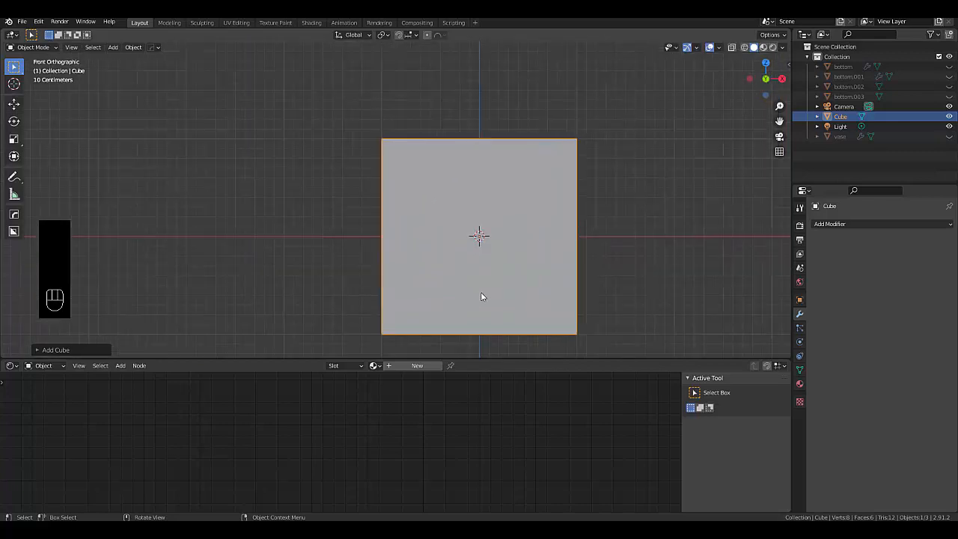
key("Tab")
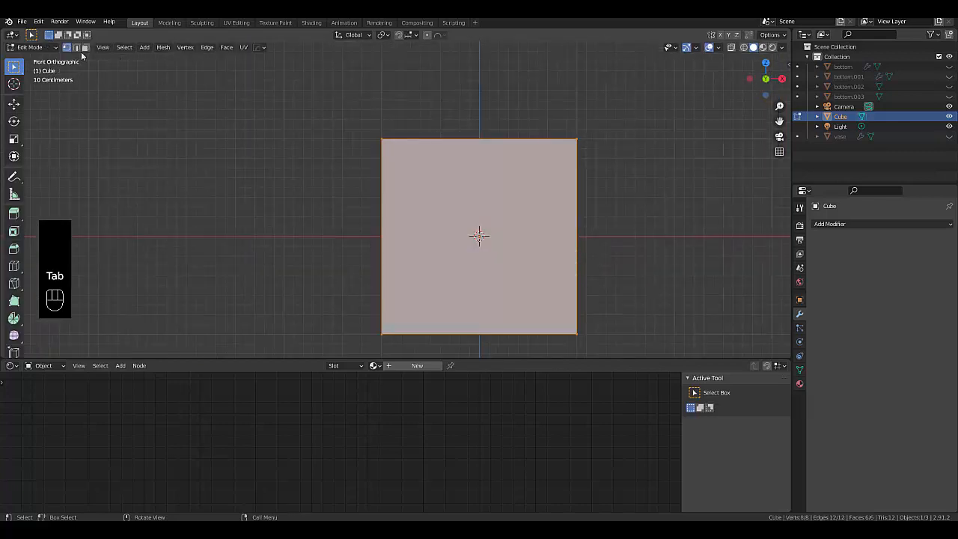
right_click(222, 229)
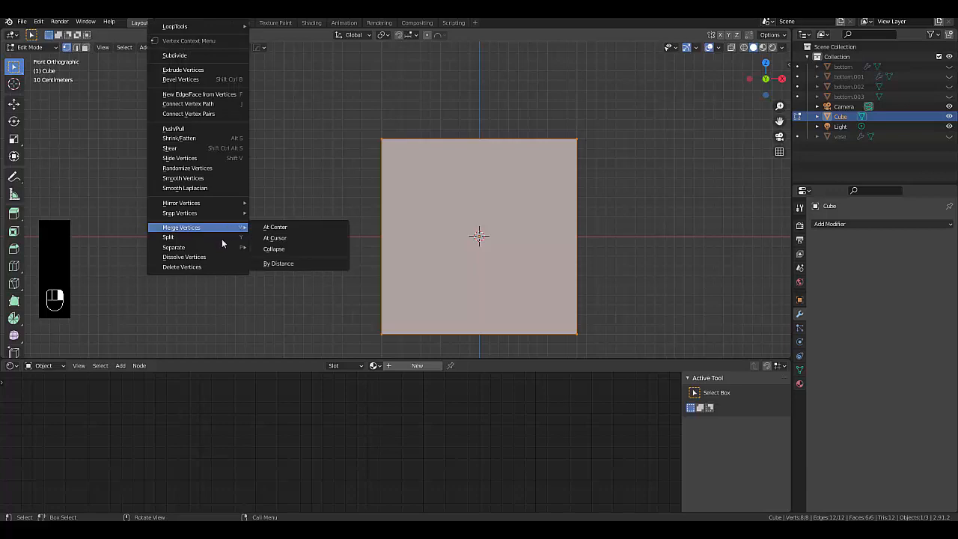
mouse_move(230, 228)
left_click(274, 227)
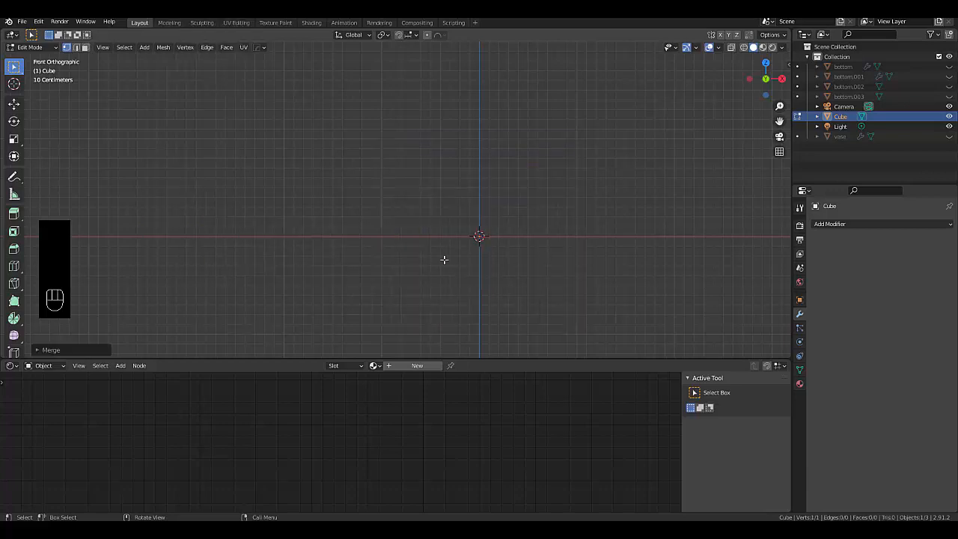
Step: Move the single vertex about 2 m in the negative direction along the X axis
scroll(443, 259, "right", 3, "ctrl")
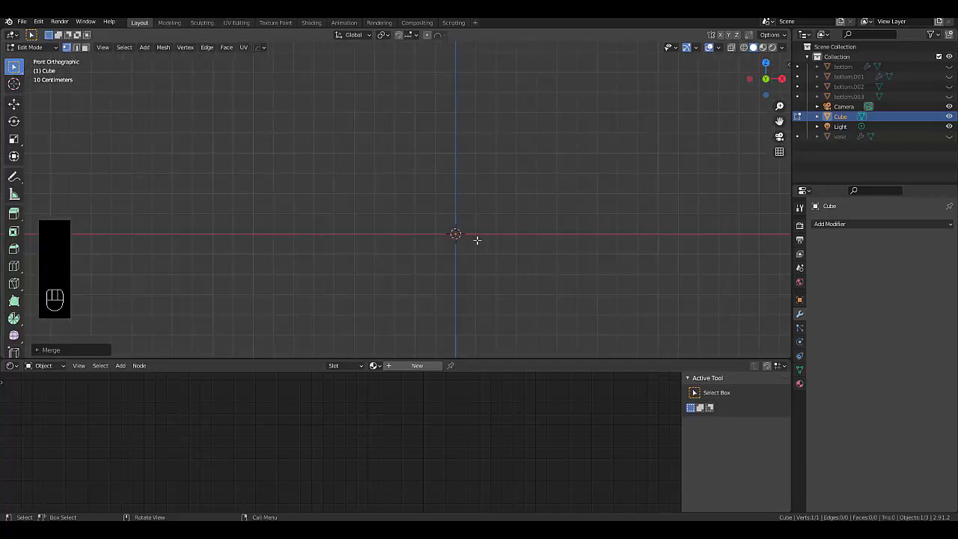
key("g")
key("x")
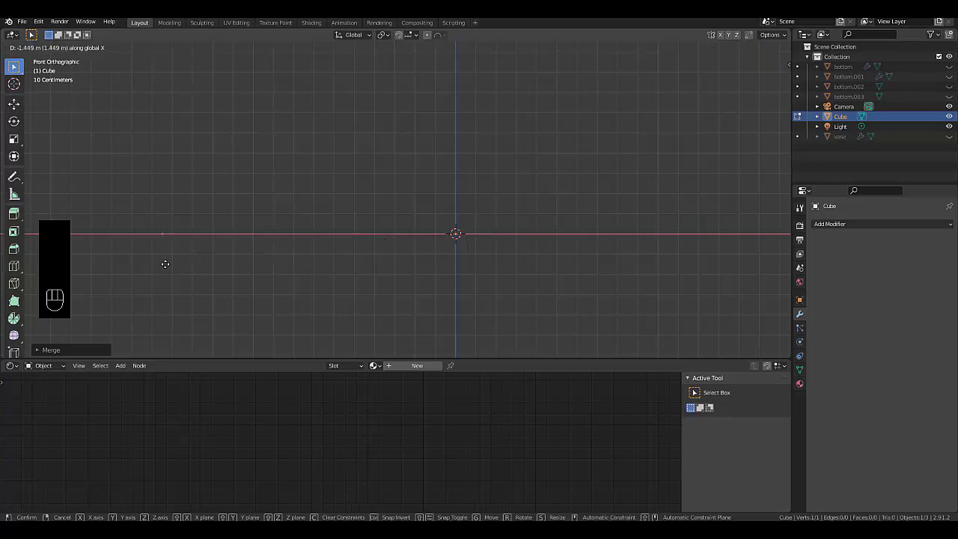
left_click(67, 283)
scroll(209, 286, "down", 4)
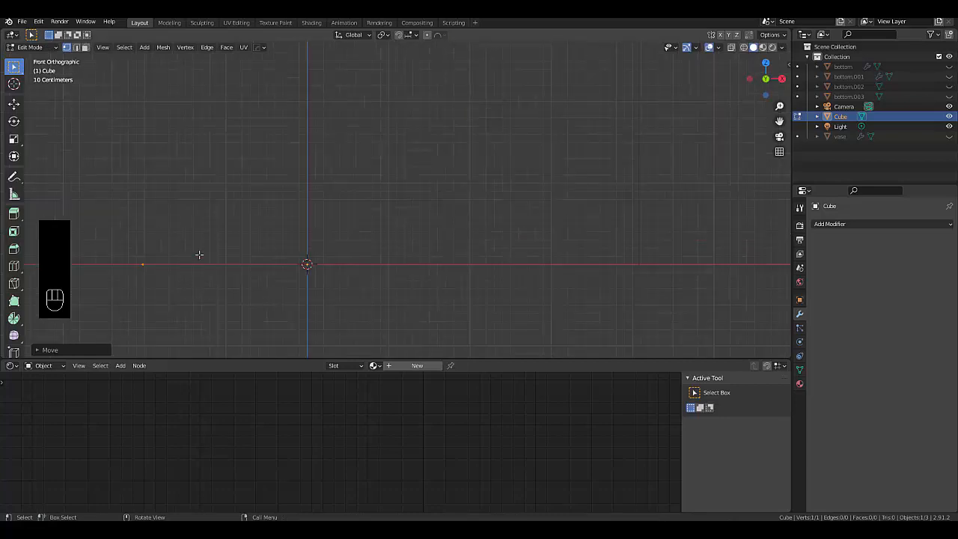
Step: Extrude the vertex about 1 m up, diagonally up toward the Z axis, and slightly upward inward as a leg profile, then return to Object Mode
key("e")
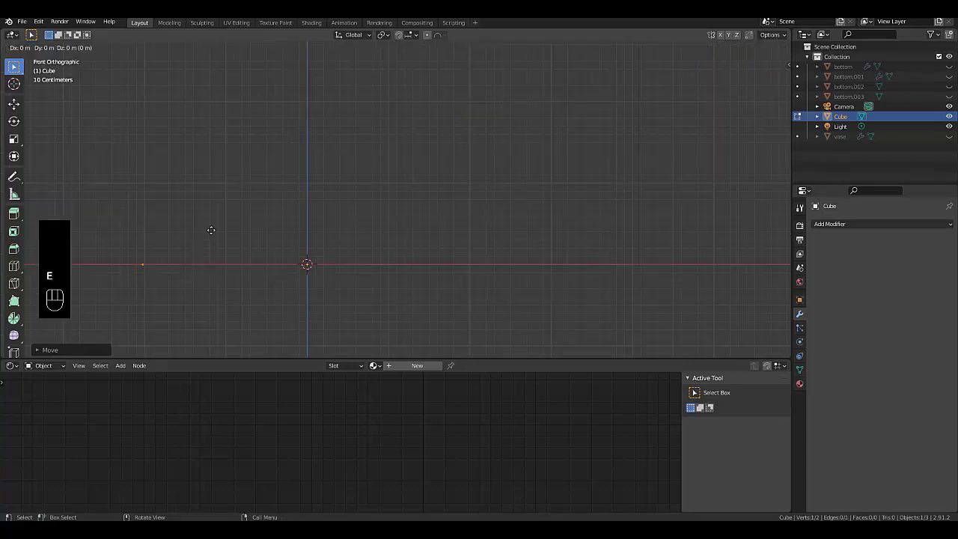
left_click(200, 178)
scroll(195, 199, "down", 4)
scroll(193, 178, "up", 4)
key("e")
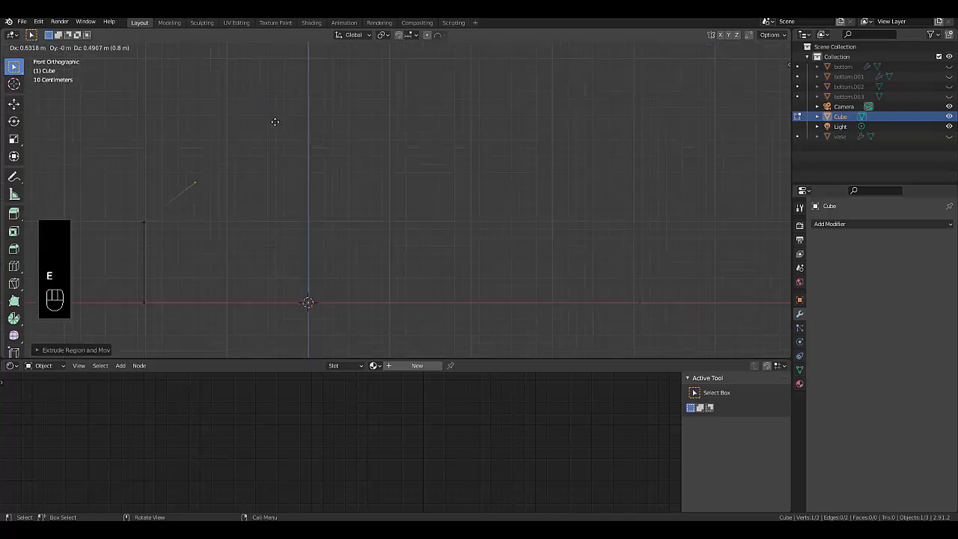
left_click(299, 90)
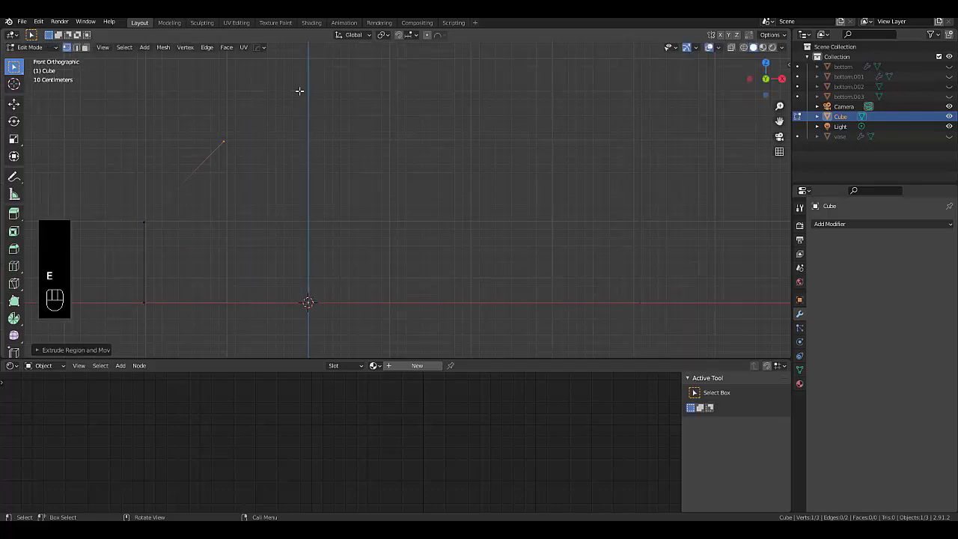
key("e")
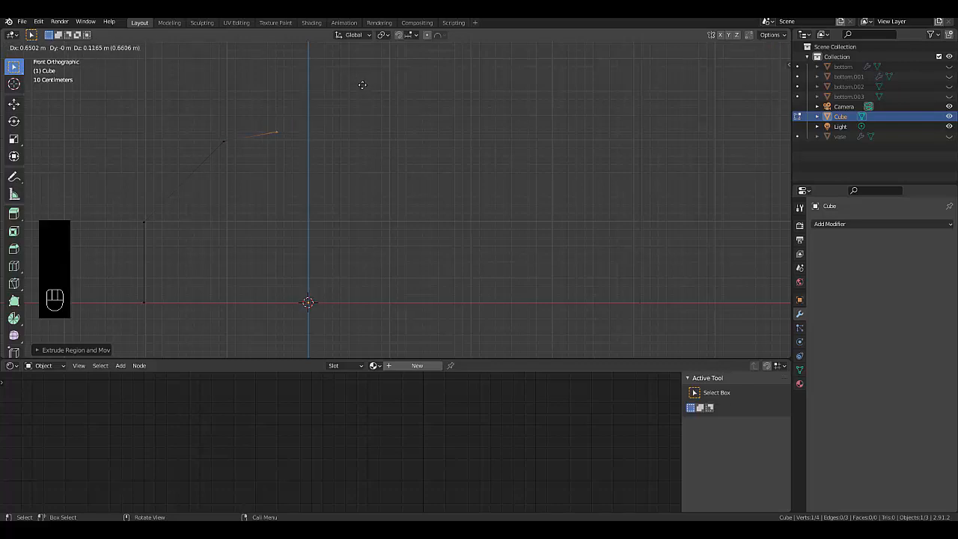
left_click(367, 83)
middle_click_drag(122, 229, 208, 196, "shift")
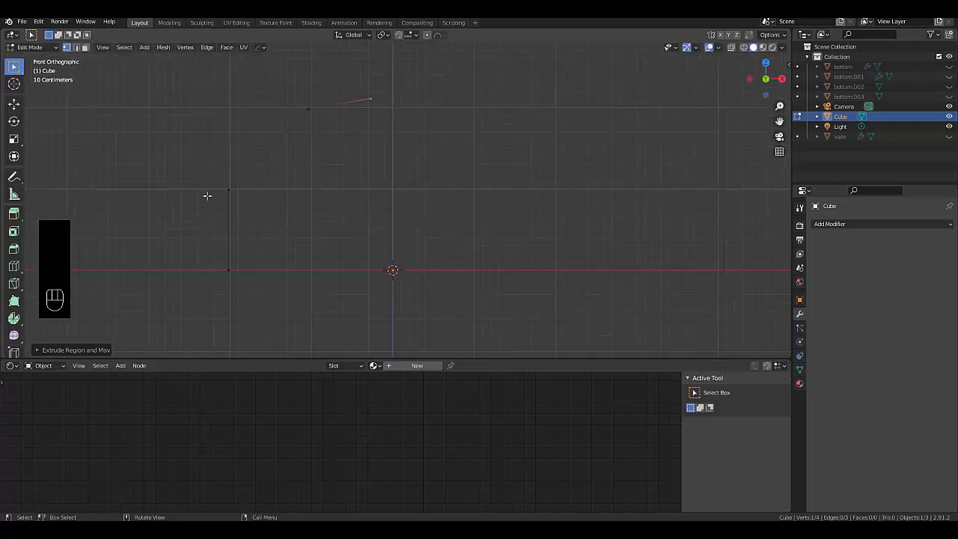
key("Tab")
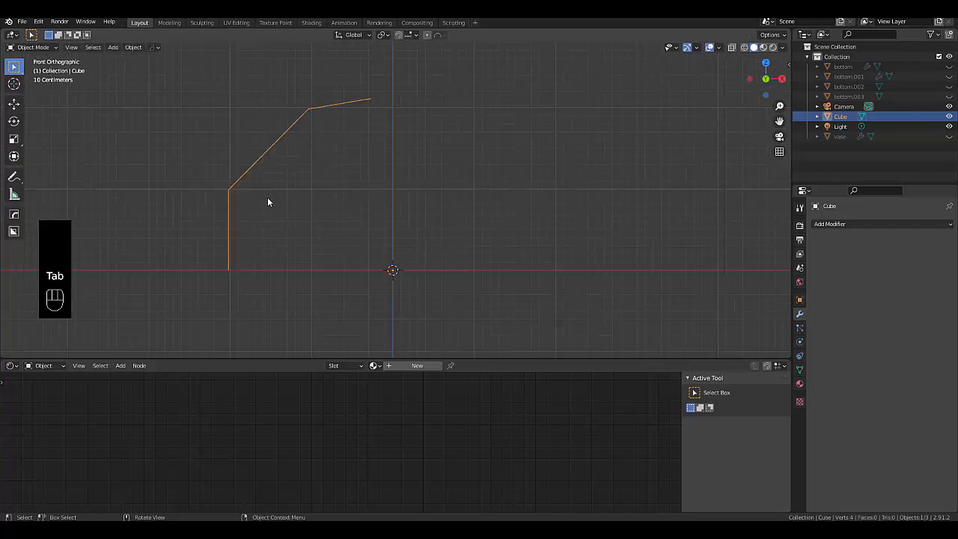
Step: Add Skin and Subdivision Surface modifiers to the leg profile and enable the skin's smooth shading
left_click(843, 223)
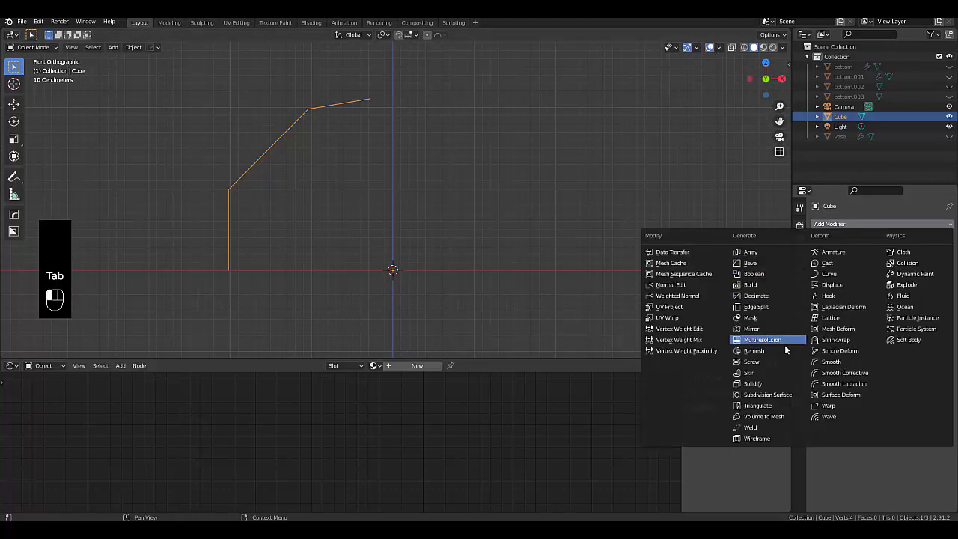
left_click(792, 372)
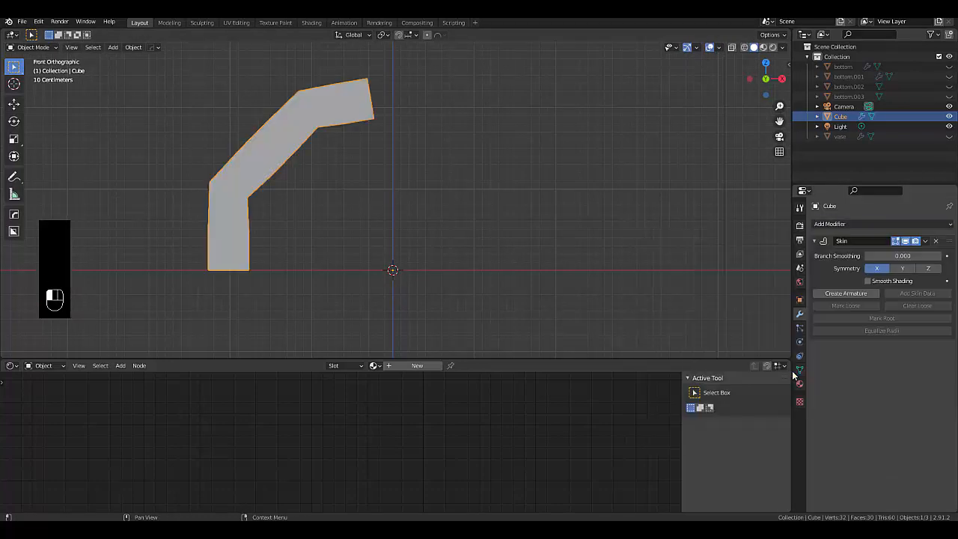
left_click(837, 223)
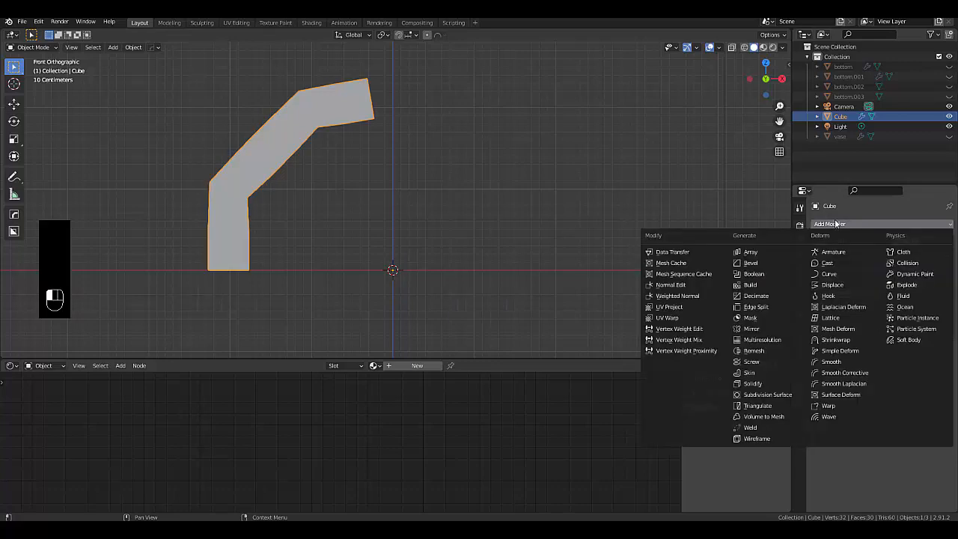
left_click(790, 392)
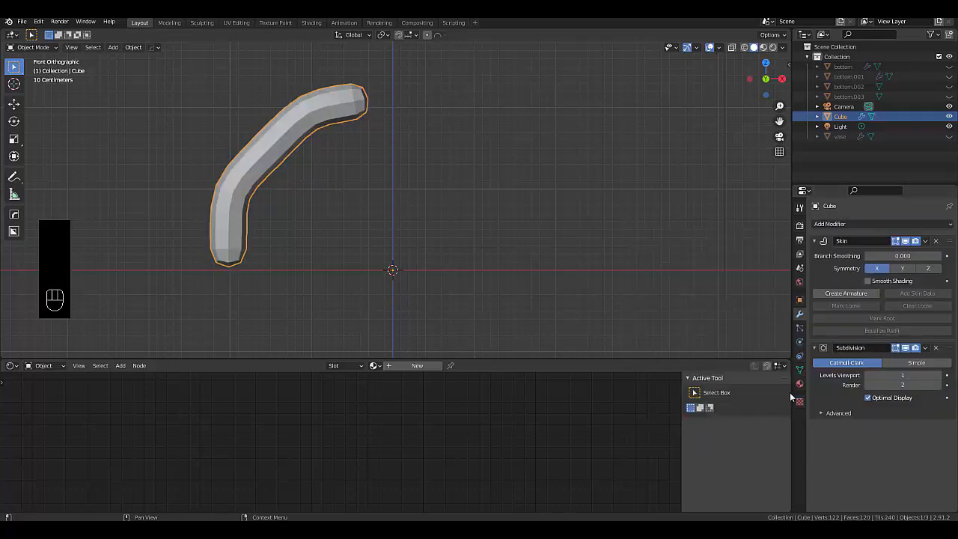
left_click(868, 282)
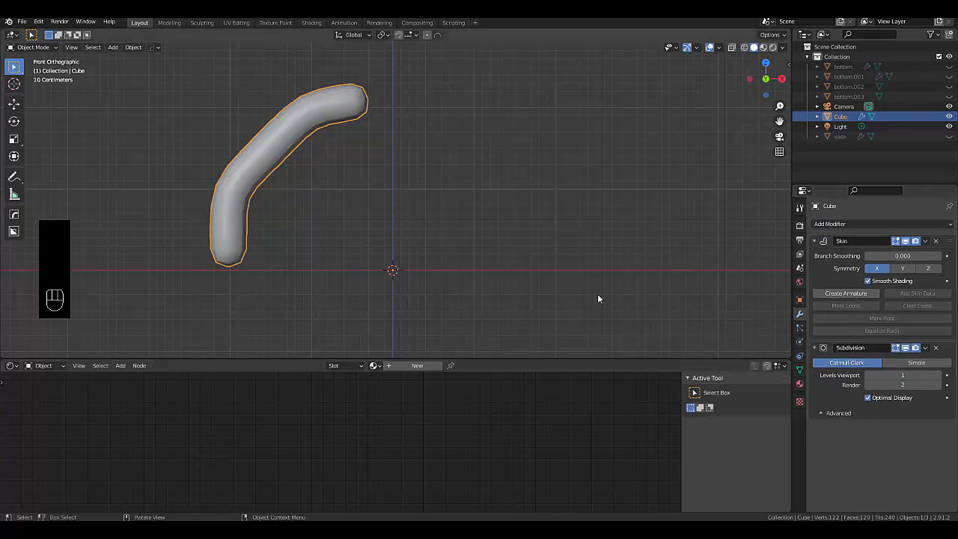
Step: Turn on X-ray in Edit Mode and subdivide the leg's lowest vertical edge
scroll(185, 193, "up", 2)
key("Tab")
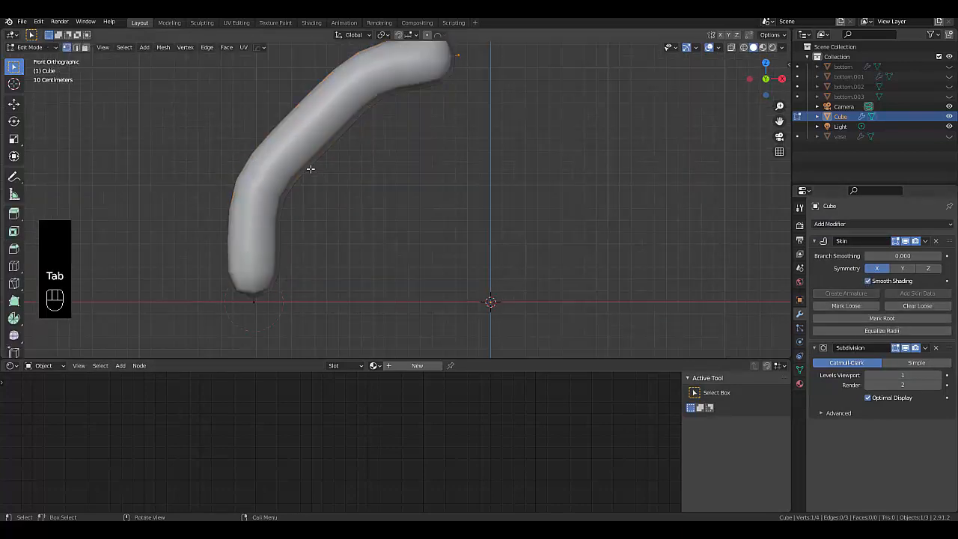
scroll(281, 154, "down", 2)
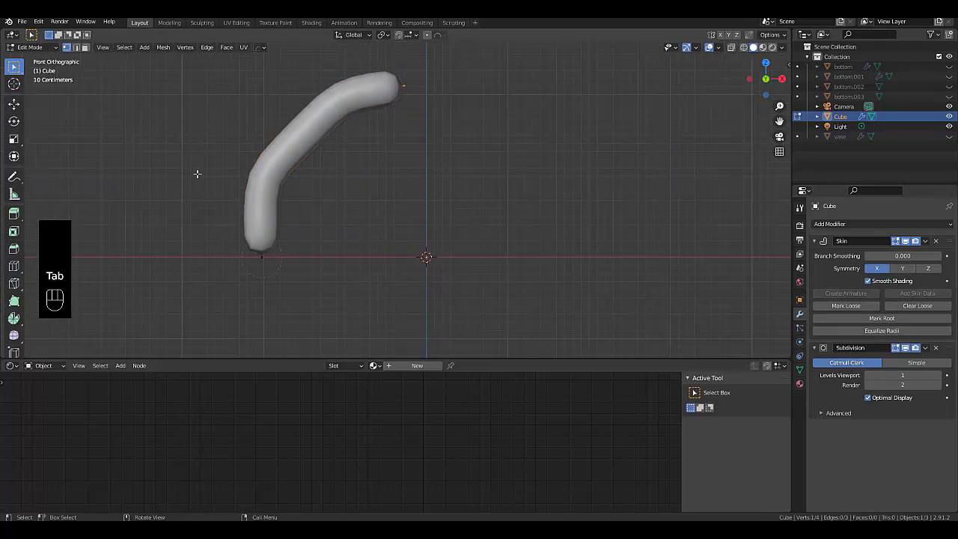
left_click_drag(197, 168, 271, 272)
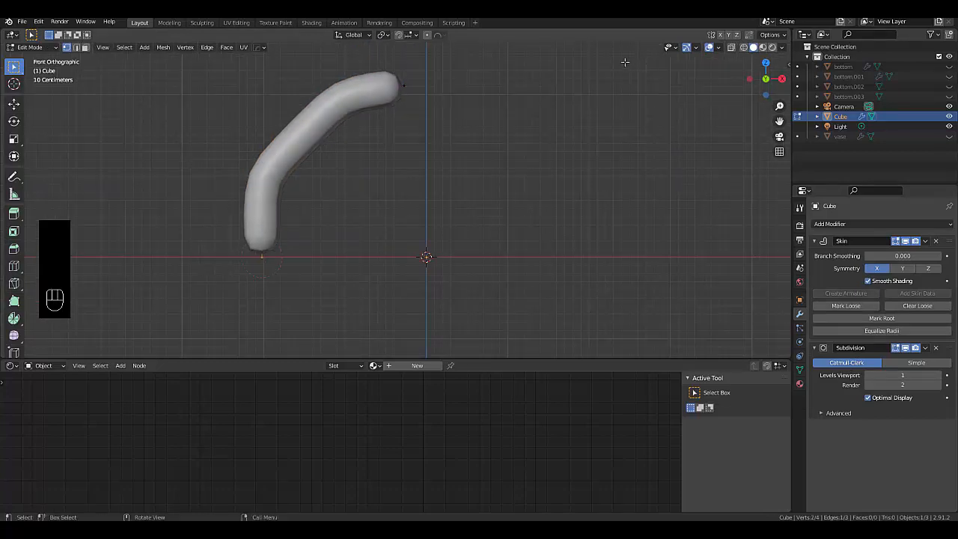
left_click(731, 48)
left_click_drag(219, 160, 289, 267)
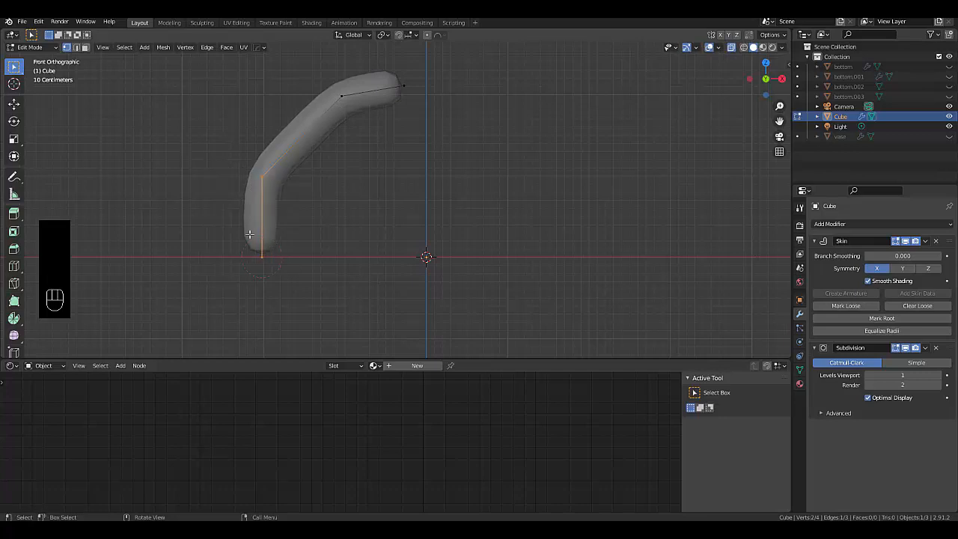
right_click(196, 211)
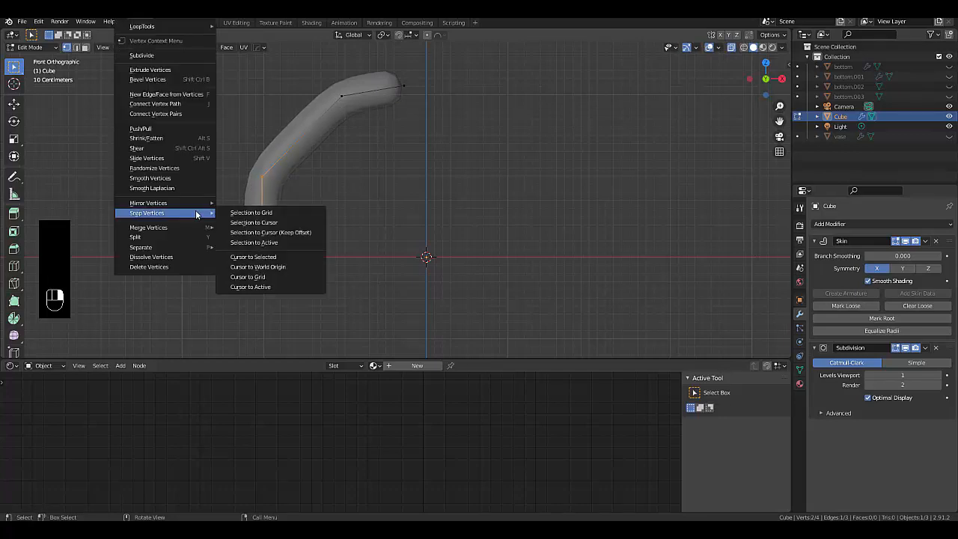
left_click(161, 53)
Step: Slide the lowest edge's new middle vertex down close to the leg's bottom end to flatten the foot
left_click(259, 214)
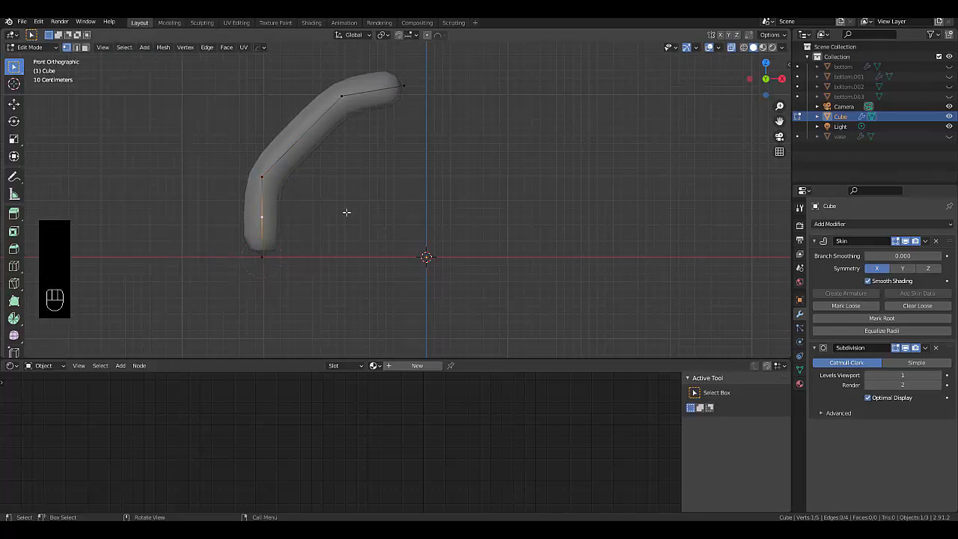
key("g")
key("g")
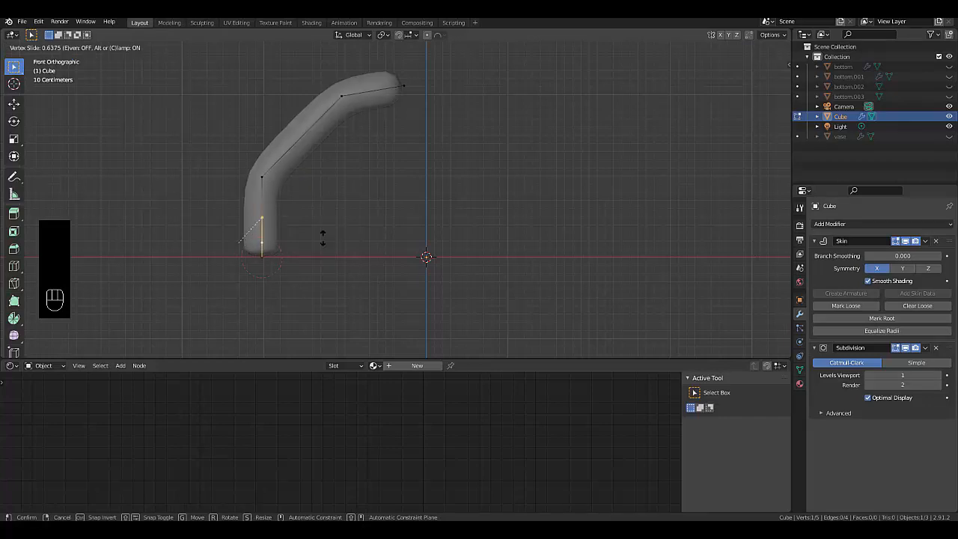
left_click(320, 251)
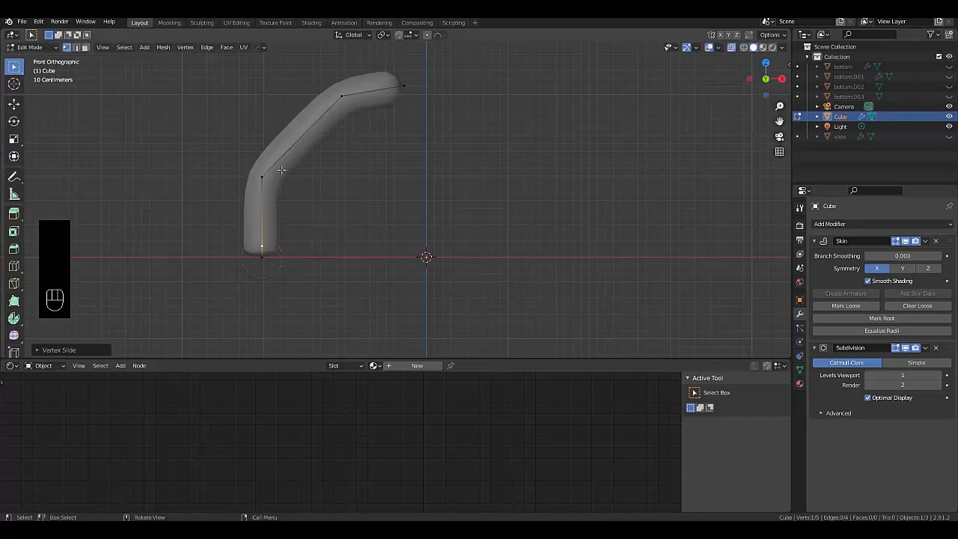
Step: Widen the skin around the leg's two lowest vertices to form a broader foot
scroll(276, 151, "up", 1)
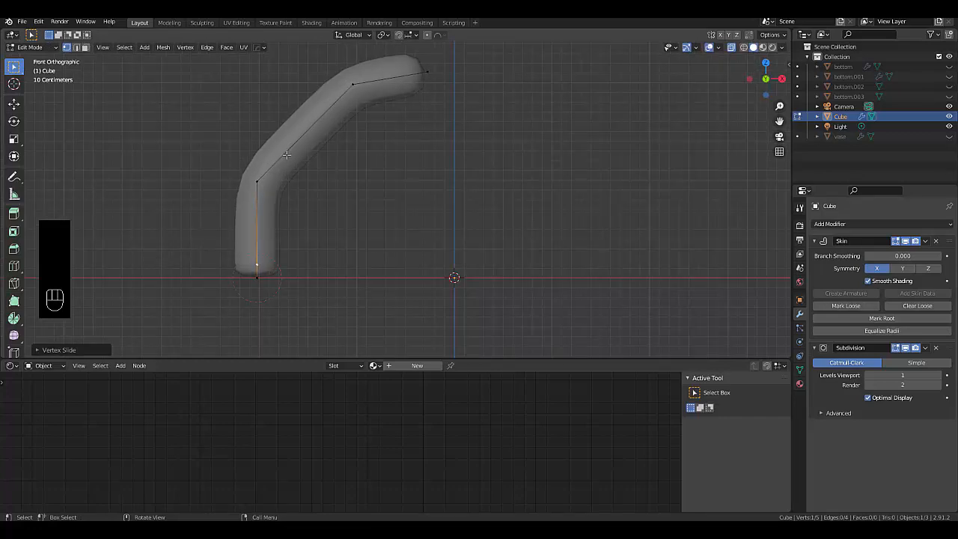
left_click_drag(218, 253, 284, 288)
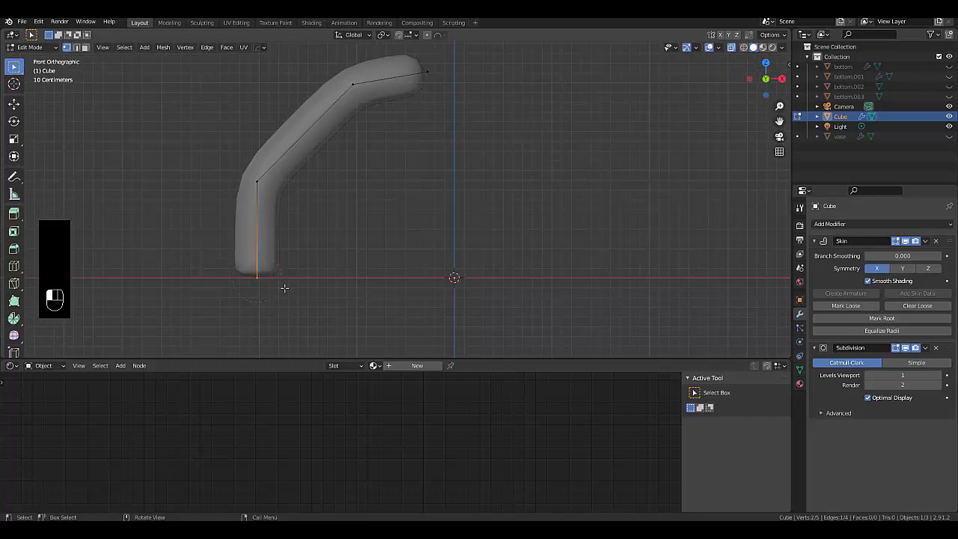
key("ctrl")
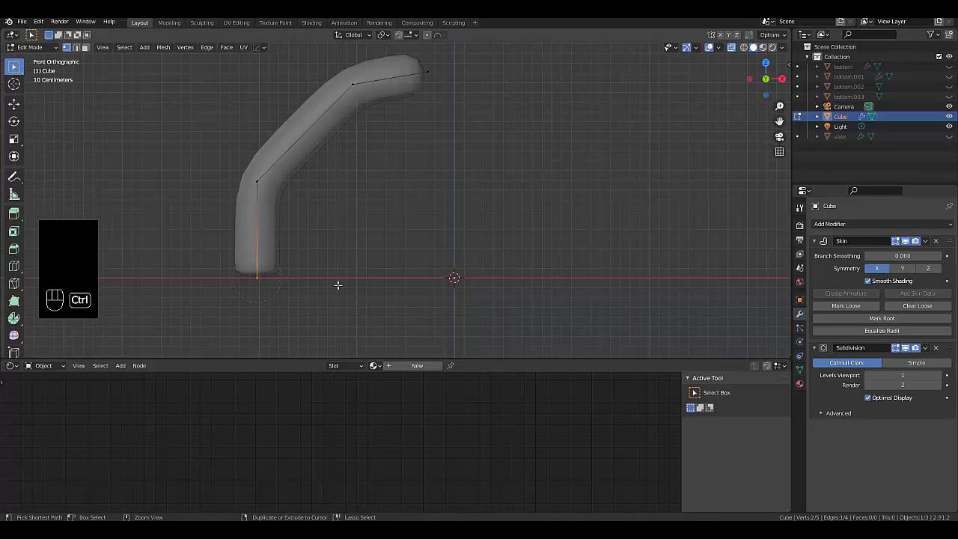
key("ctrl+a")
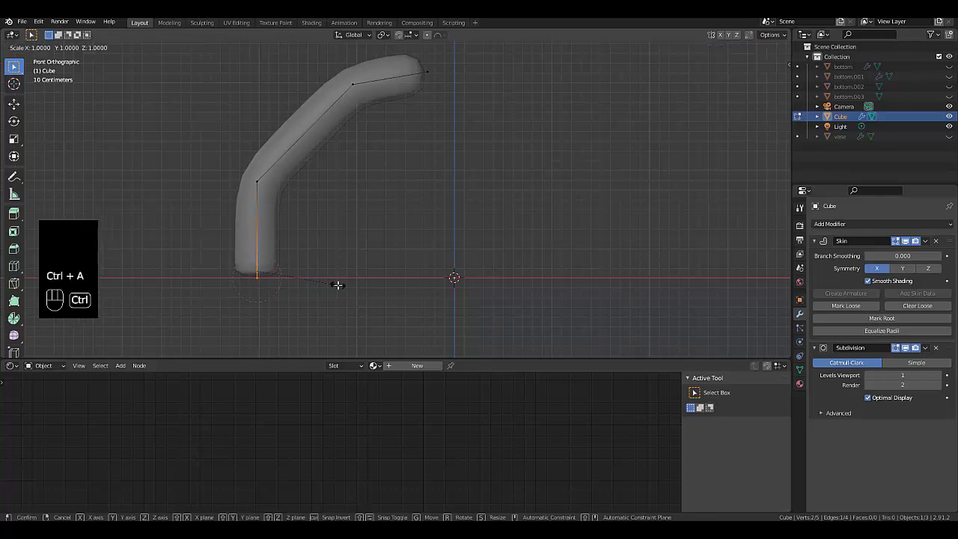
left_click(400, 317)
Step: Thicken the skin at the leg's lower bend vertex to blend with the wider foot
left_click(253, 184)
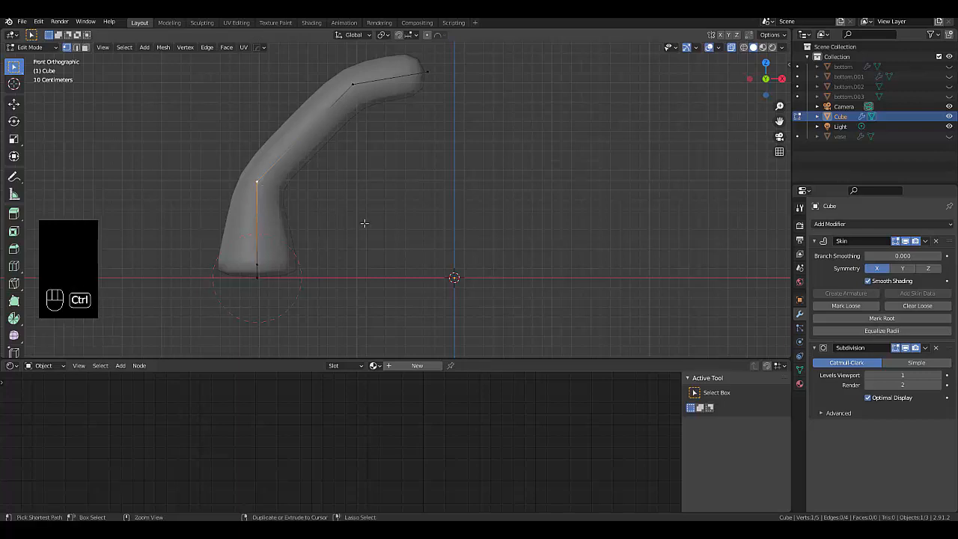
key("ctrl+a")
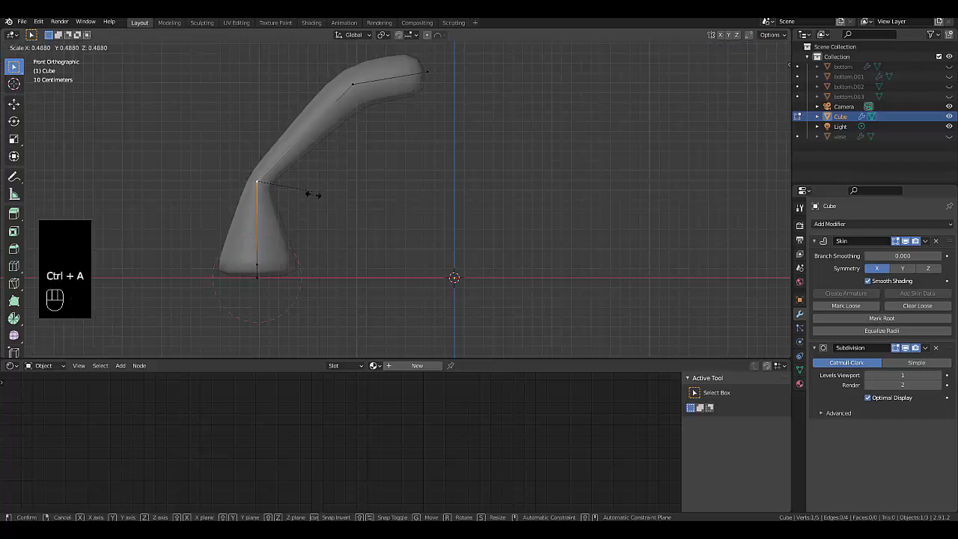
left_click(390, 238)
Step: Slim the skin slightly at the leg's upper bend and further at its end vertex, tapering the leg toward the tip
left_click(357, 93)
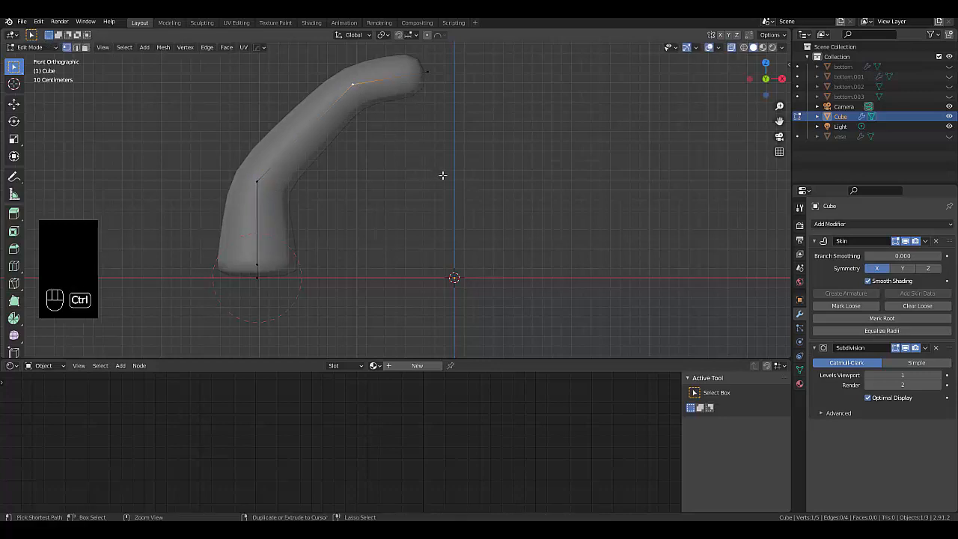
key("ctrl+a")
left_click(412, 161)
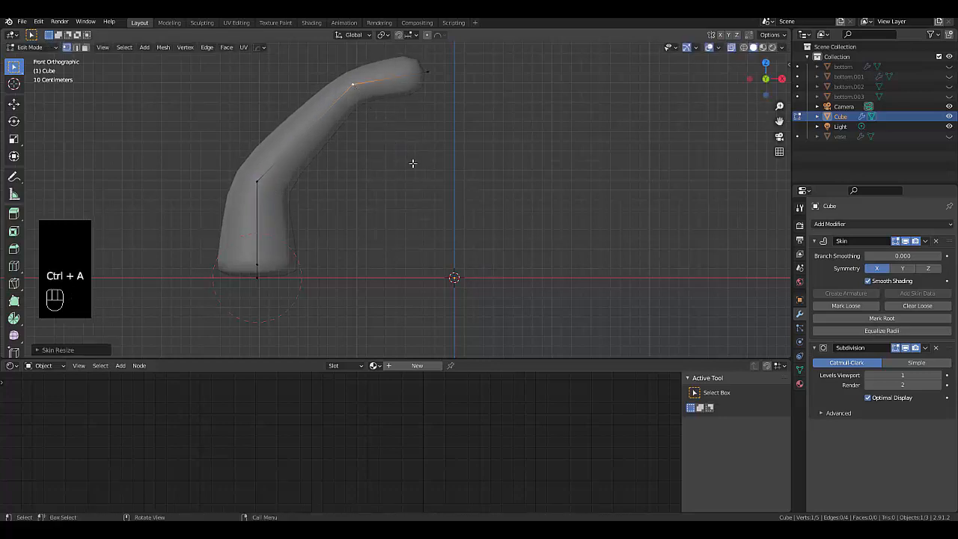
scroll(406, 122, "down", 1)
scroll(404, 75, "up", 1)
left_click_drag(404, 75, 463, 137)
key("ctrl+a")
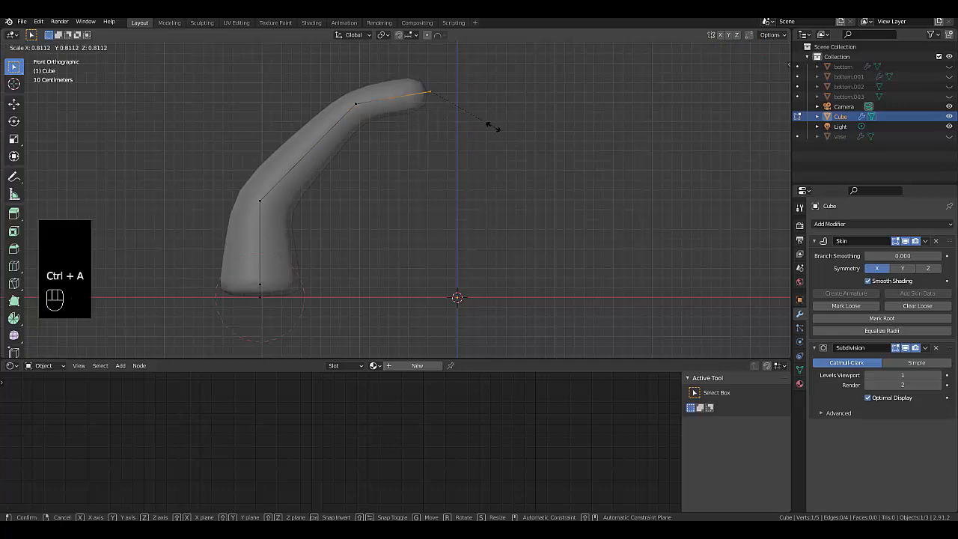
left_click(459, 121)
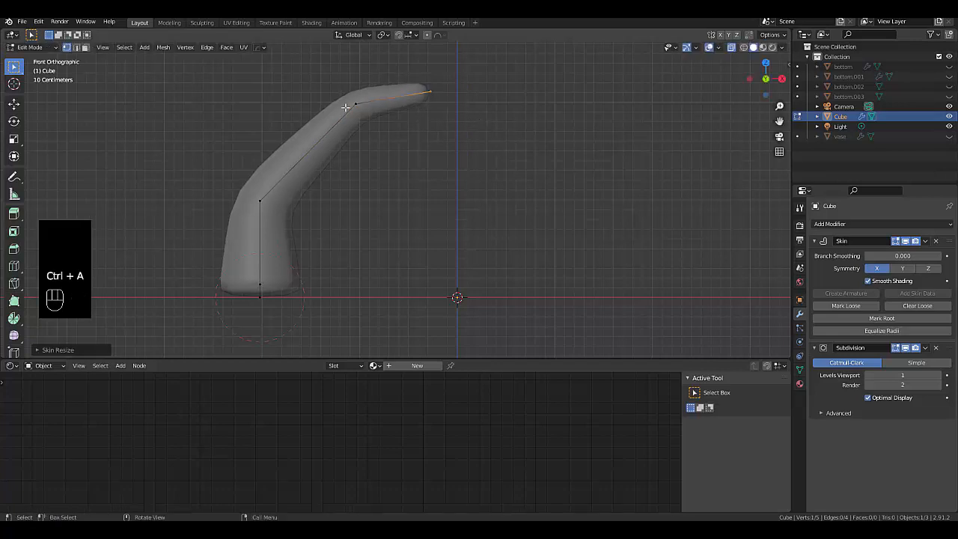
Step: Subdivide the leg's top edge, slide the new vertex almost to the tip to flatten that end, and return to Object Mode
left_click_drag(330, 83, 444, 151)
right_click(443, 151)
left_click(443, 152)
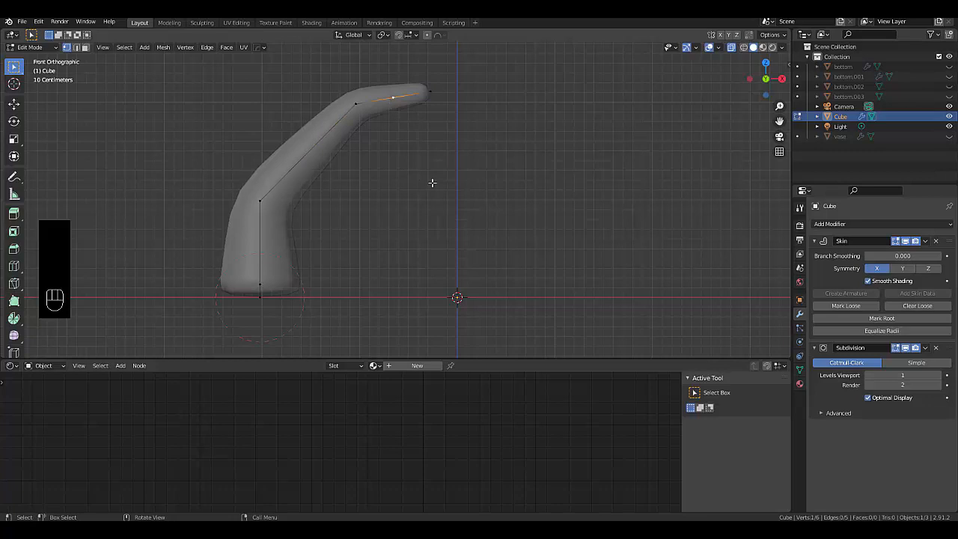
key("g")
key("g")
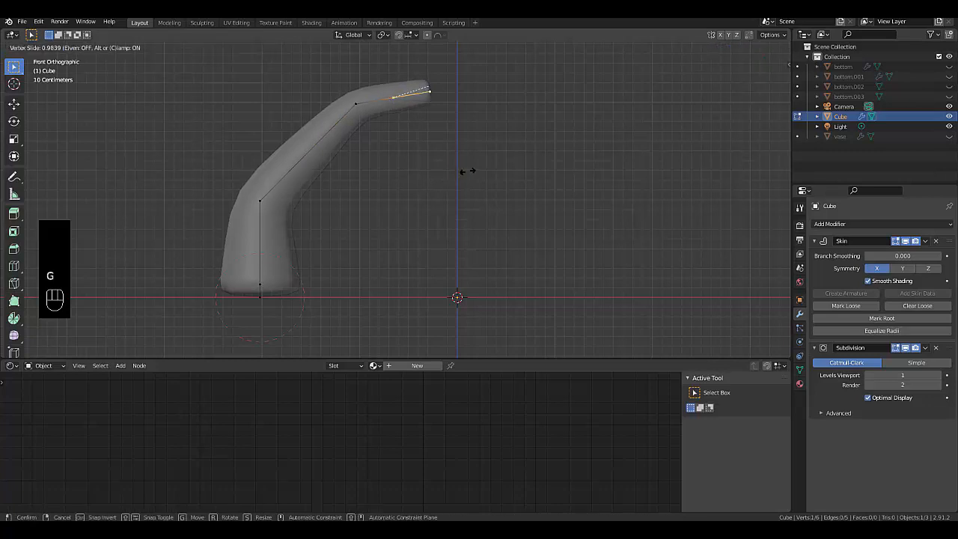
left_click(466, 170)
scroll(434, 167, "down", 4)
scroll(377, 128, "up", 2)
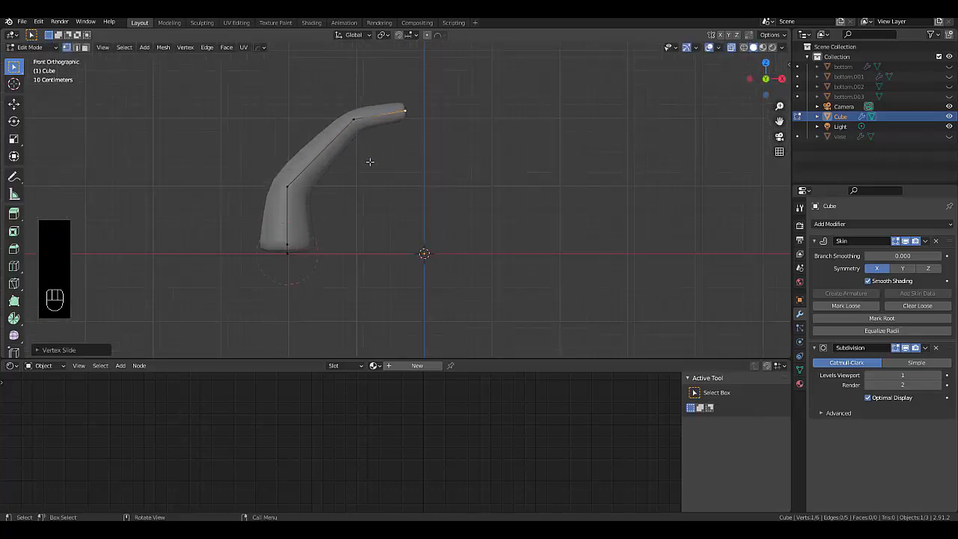
key("Tab")
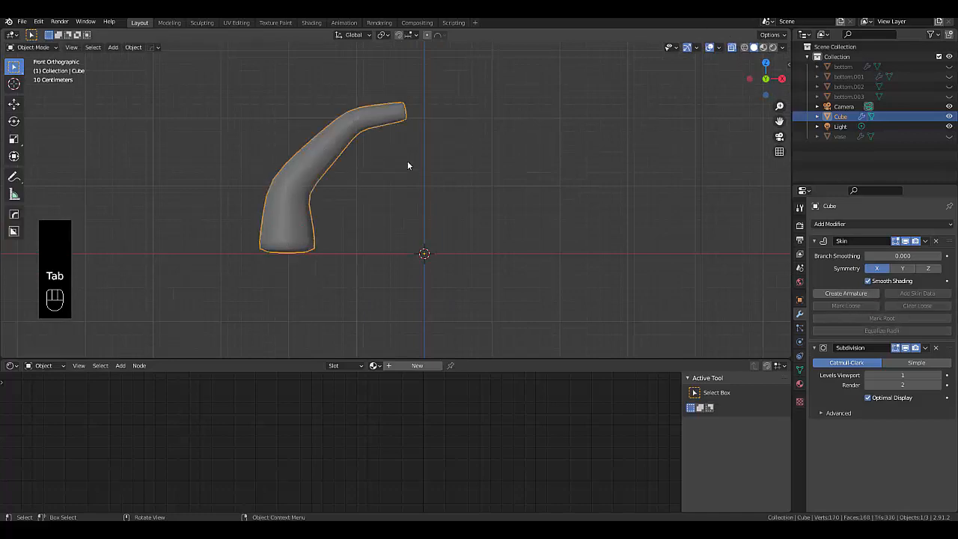
Step: Add a Mirror modifier on the X axis to duplicate the leg on the opposite side
scroll(408, 165, "down", 3)
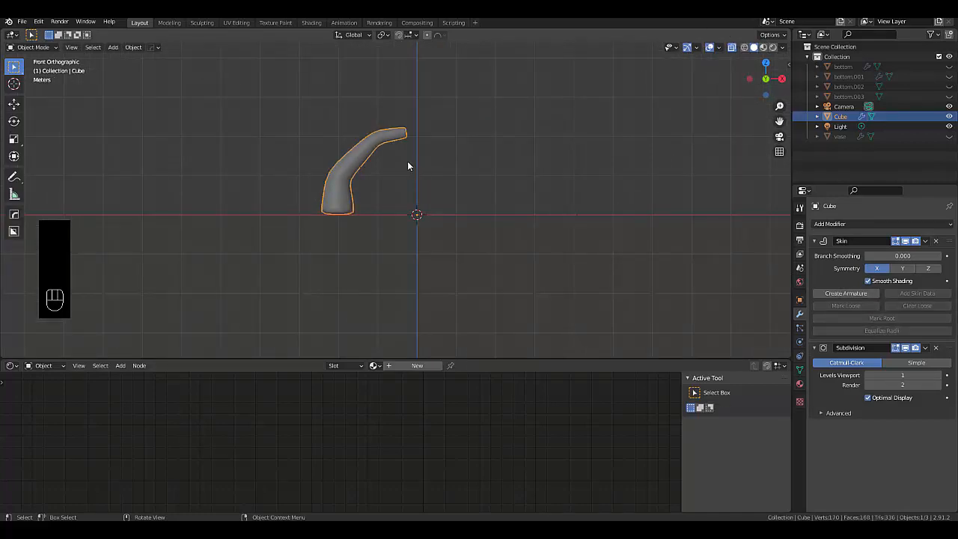
left_click(830, 224)
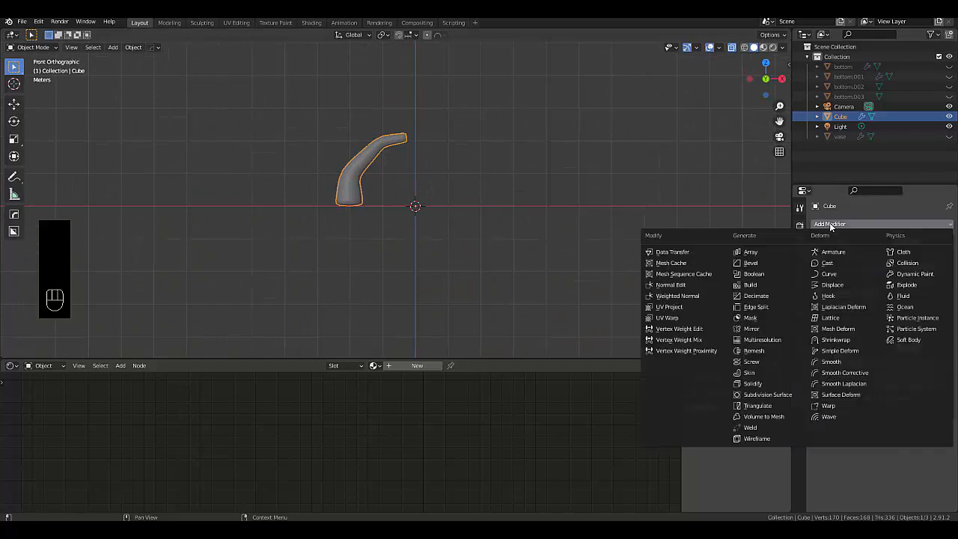
left_click(779, 330)
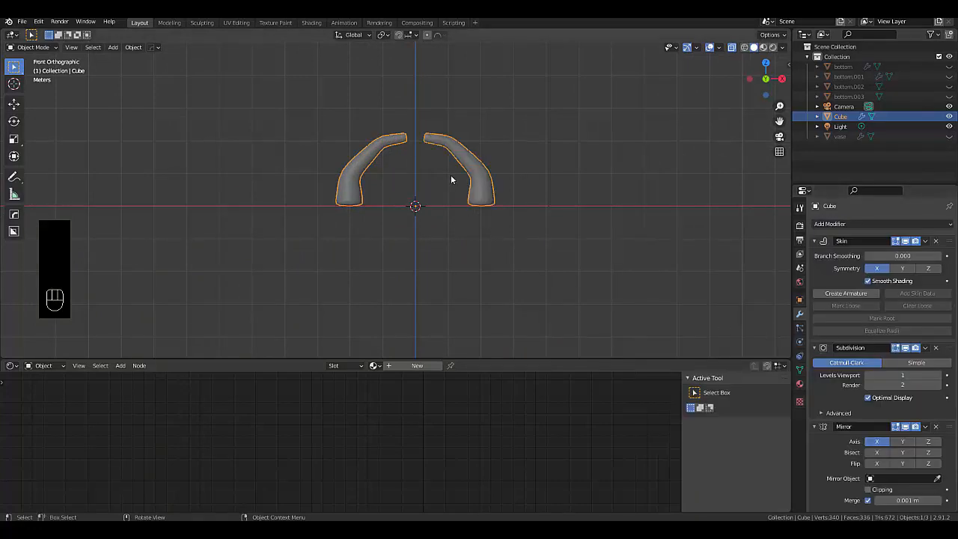
scroll(450, 178, "up", 1)
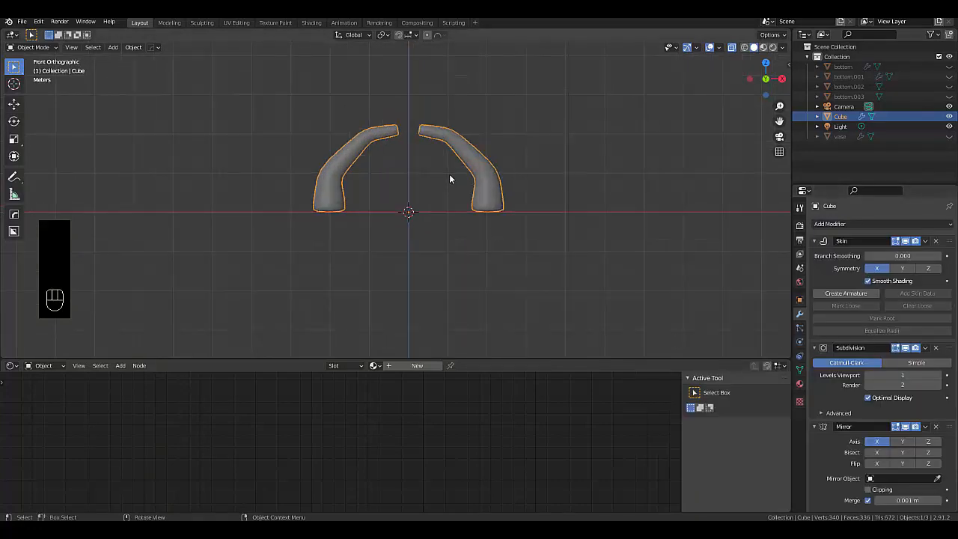
Step: Rename the leg object as legs
double_click(841, 118)
type("leg")
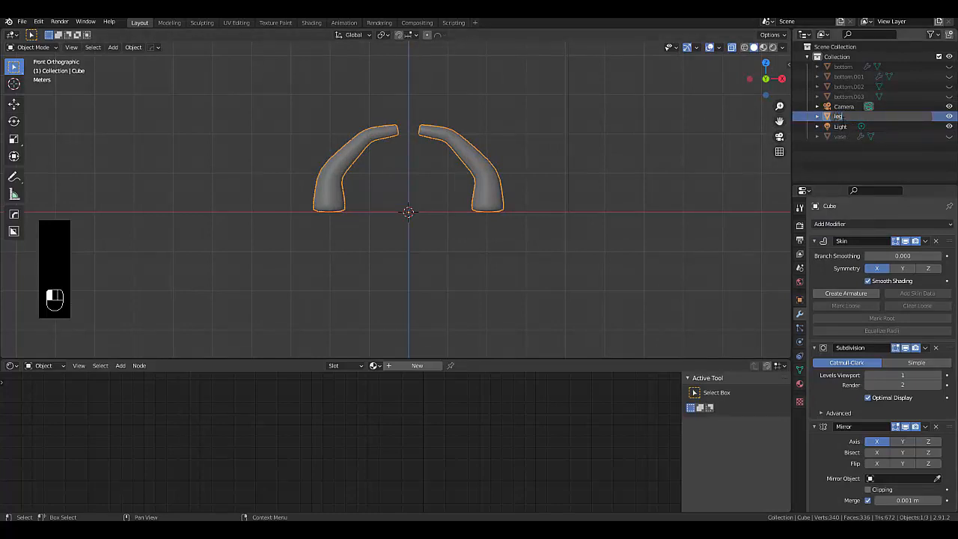
type("s")
key("Return")
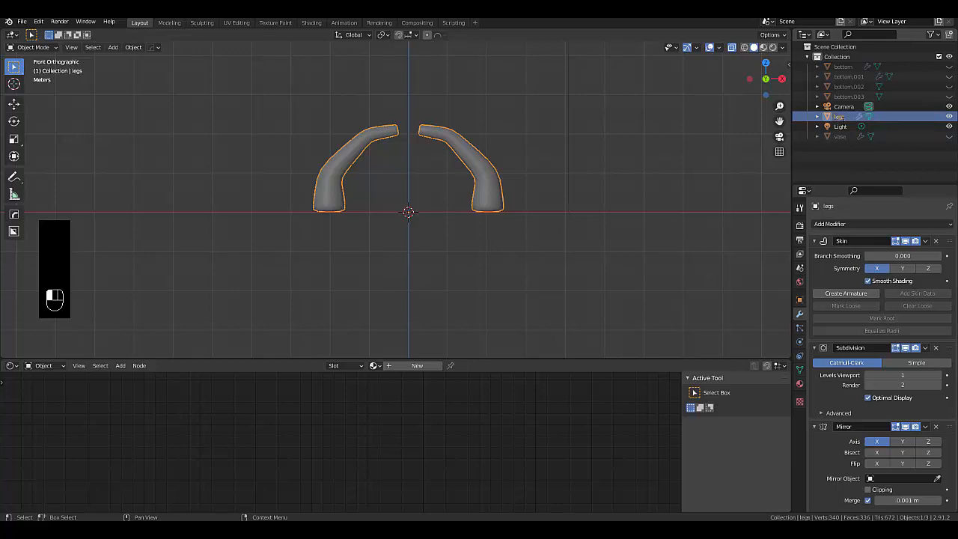
Step: Unhide the bottom, bottom.001, bottom.002 and bottom.003 objects in the viewport
left_click(949, 85)
left_click(949, 77)
left_click(949, 67)
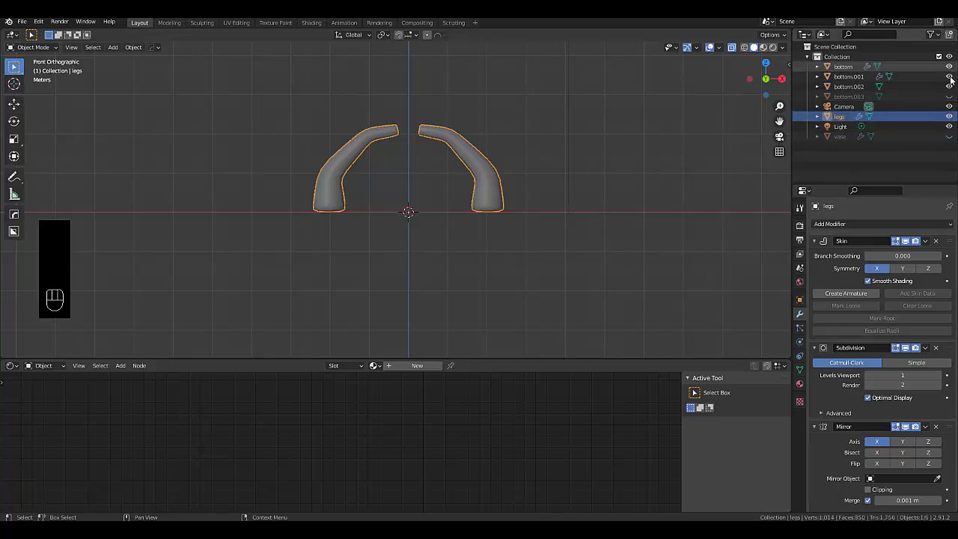
left_click(949, 97)
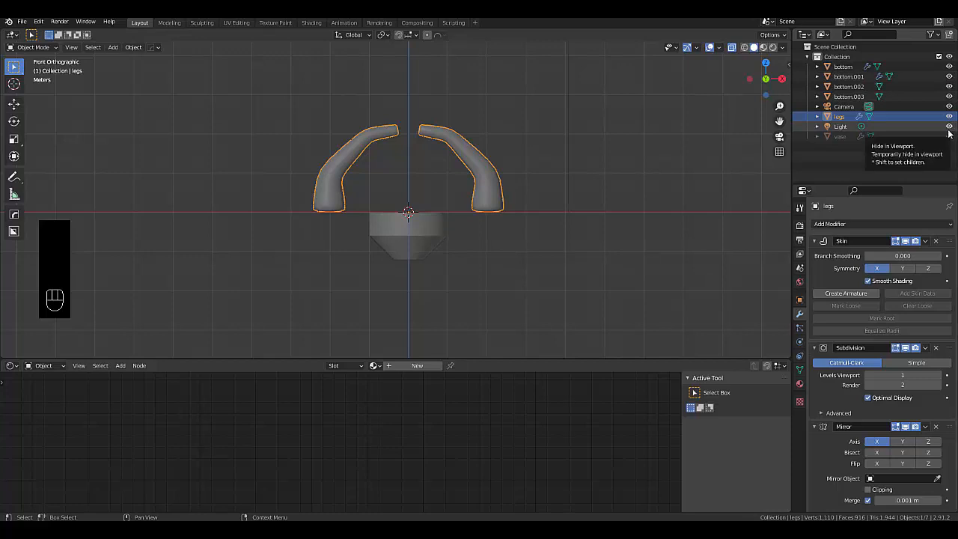
Step: Move the legs down along Z until their upper tips sink into the lamp's tapered base
scroll(363, 279, "up", 3)
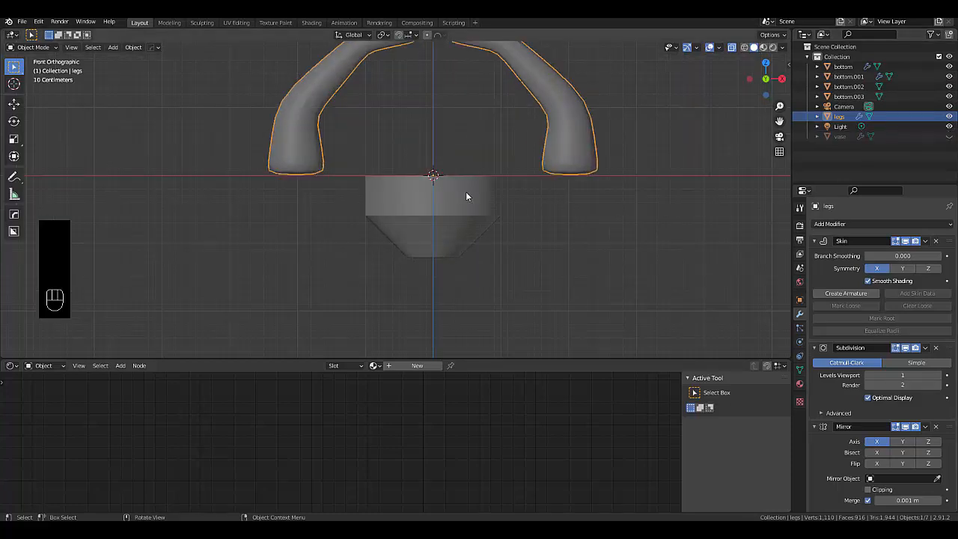
key("g")
key("z")
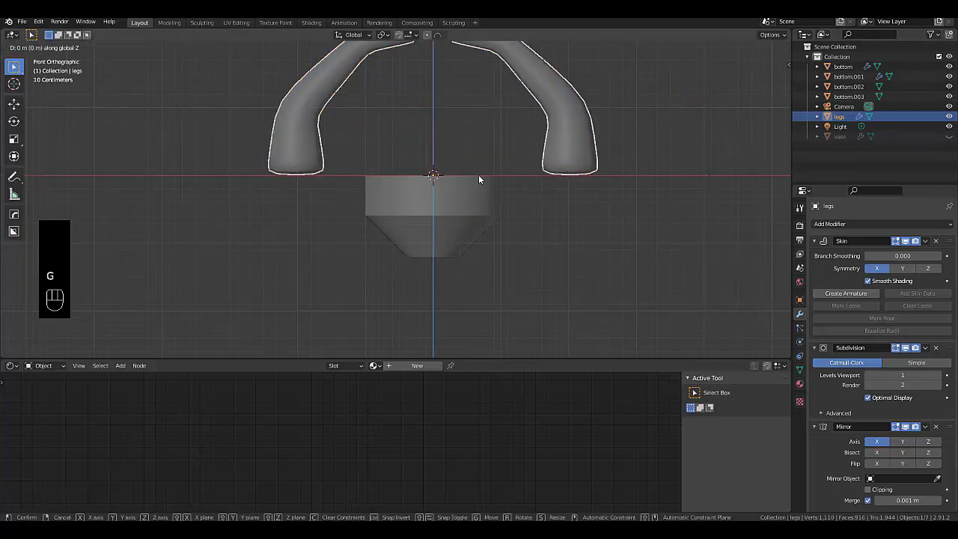
left_click(454, 66)
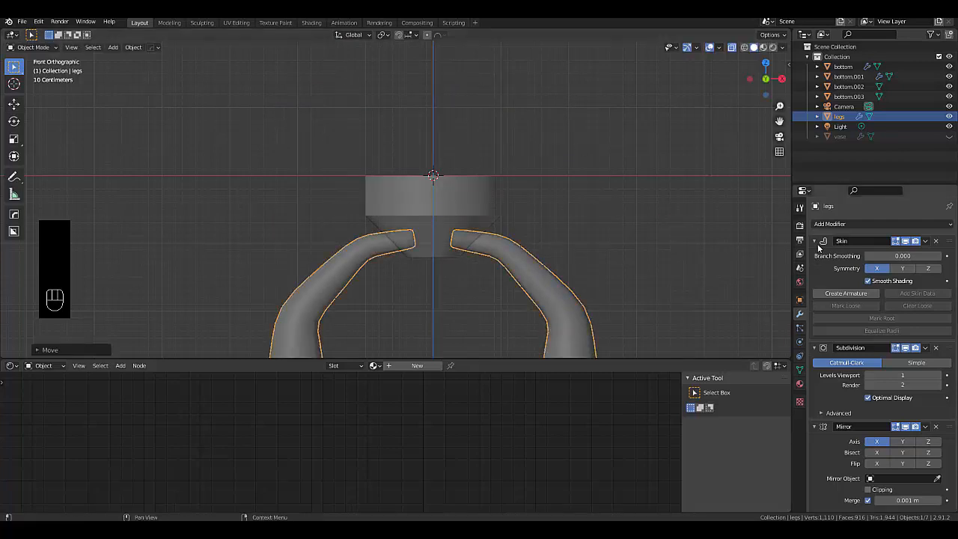
Step: Set the legs' subdivision viewport level to 2 and collapse the Skin and Subdivision modifier settings
left_click(936, 375)
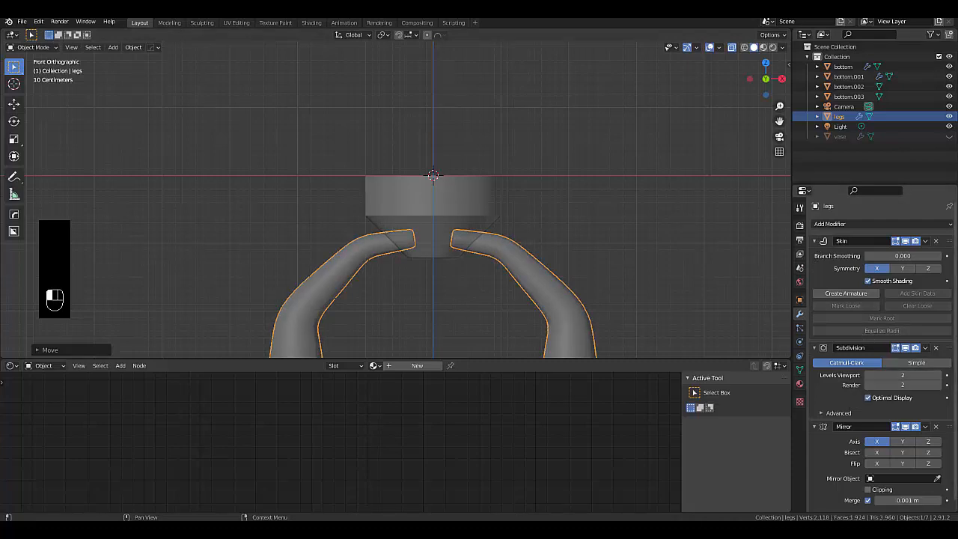
left_click(814, 240)
left_click(815, 254)
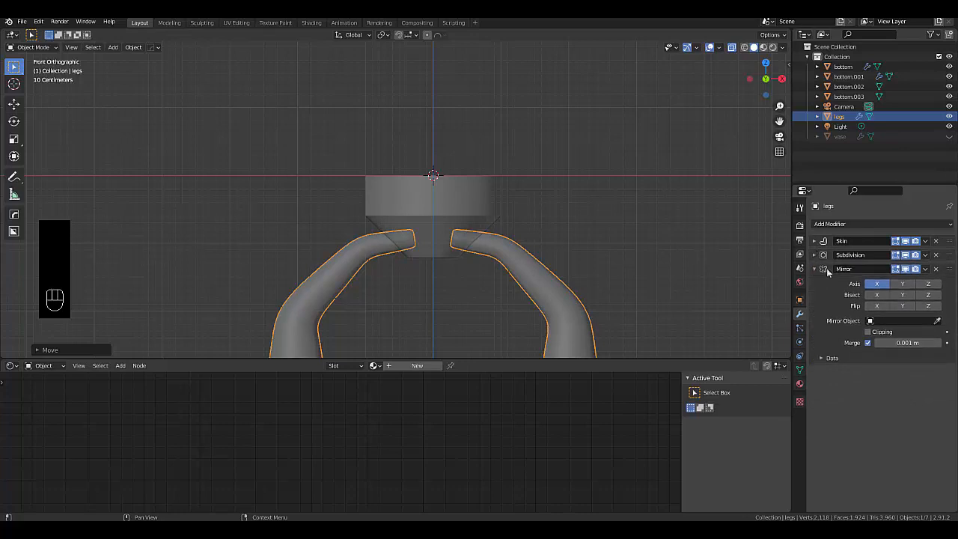
Step: Try the Mirror modifier's Y and Z axes on the legs, returning to X only
left_click(904, 284)
scroll(336, 203, "down", 3)
middle_click_drag(335, 203, 766, 330)
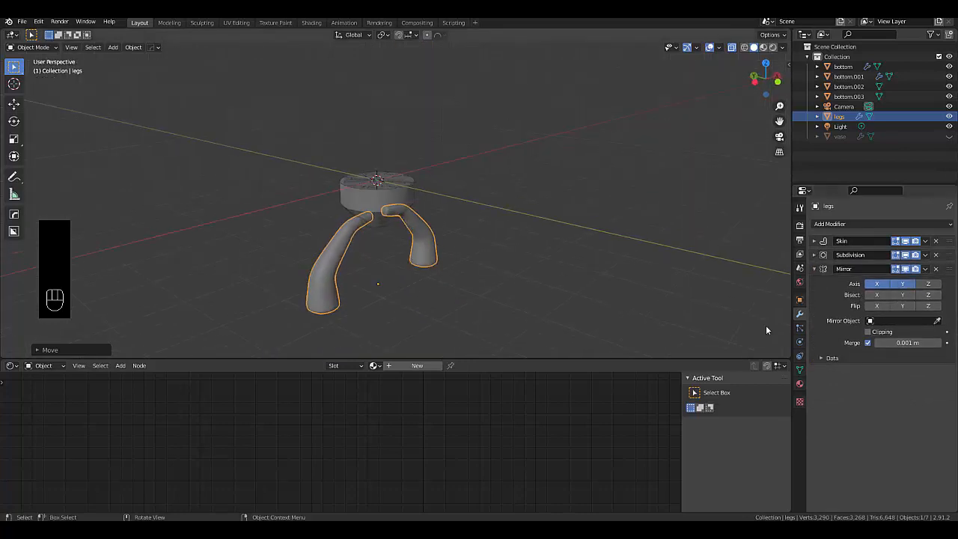
left_click(939, 284)
left_click(939, 284)
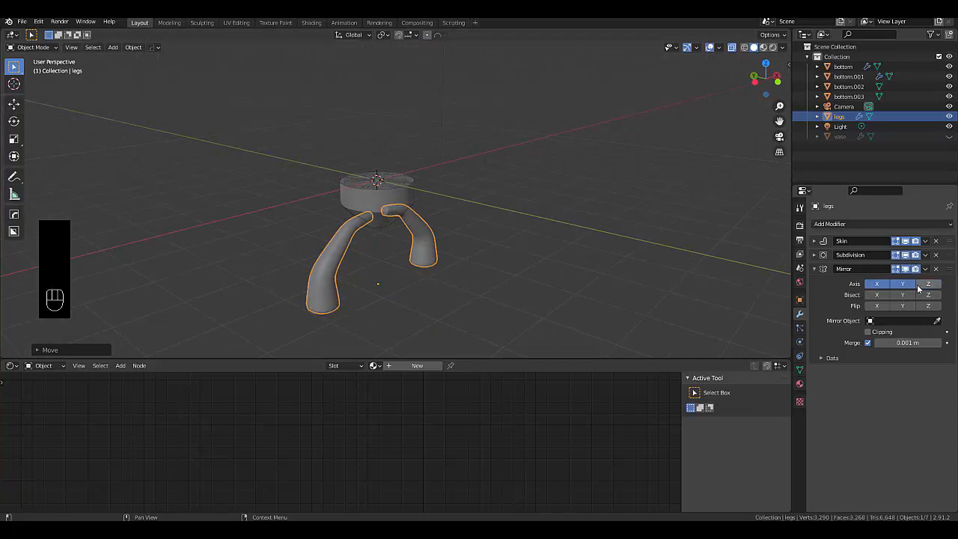
left_click(904, 284)
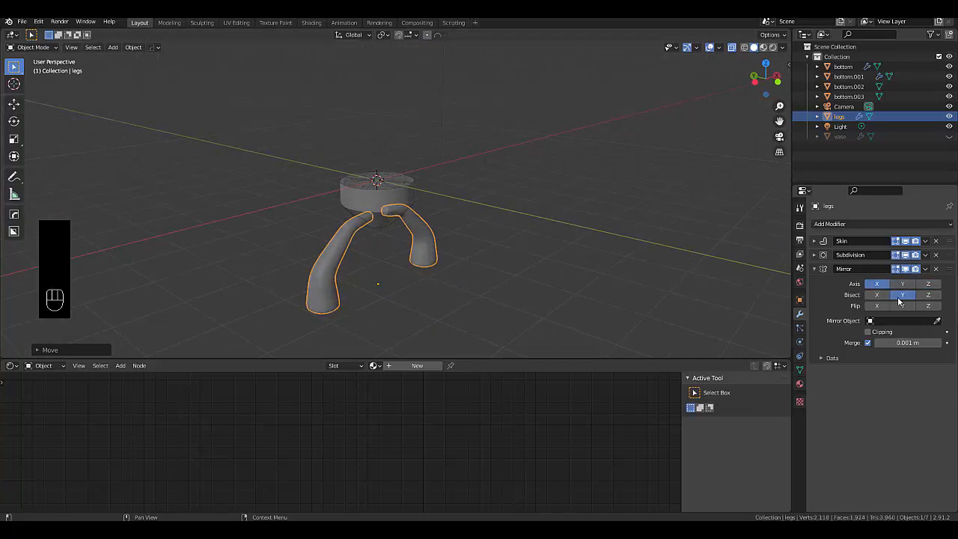
Step: Try the Mirror modifier's Bisect and Flip options on the legs, then switch them all off again
left_click(900, 297)
left_click(929, 306)
left_click(877, 306)
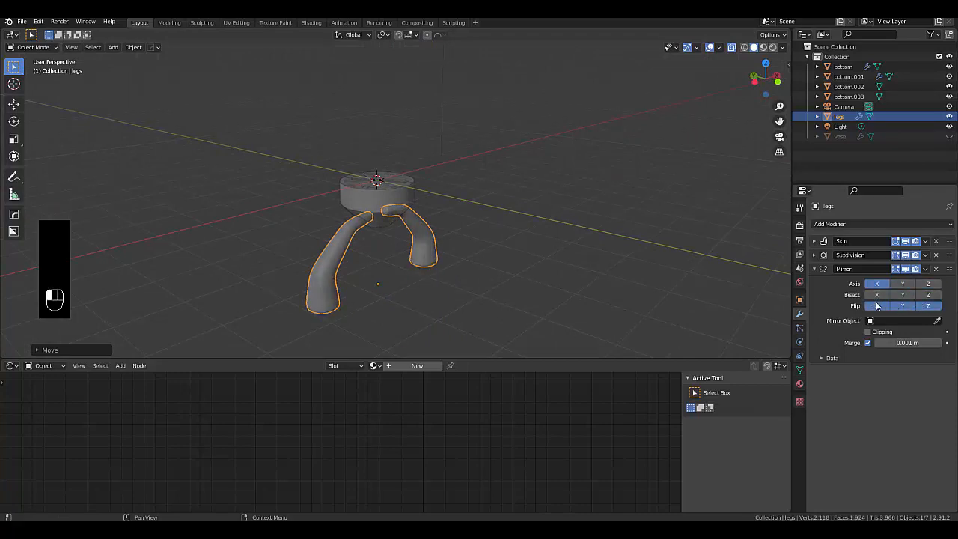
left_click(928, 306)
left_click(899, 295)
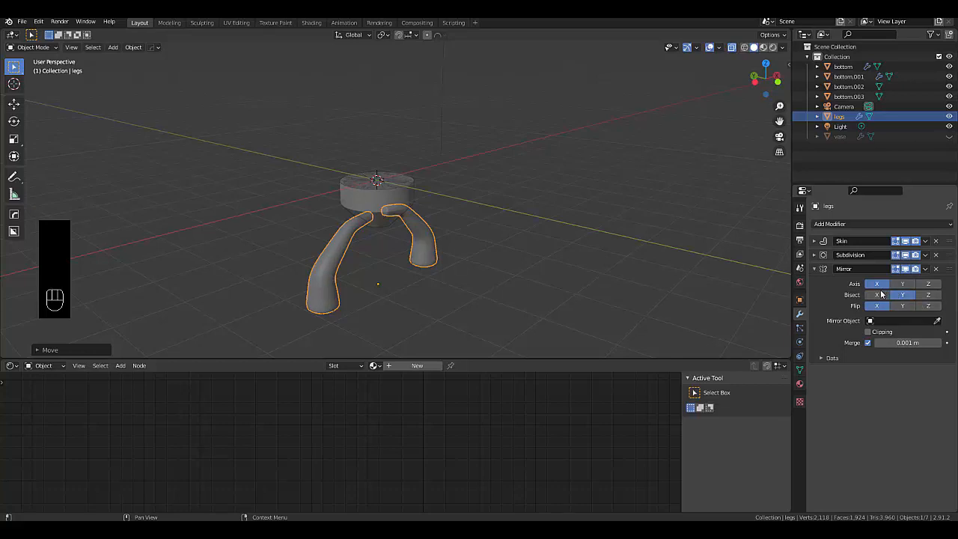
left_click(882, 294)
left_click(902, 297)
left_click(878, 306)
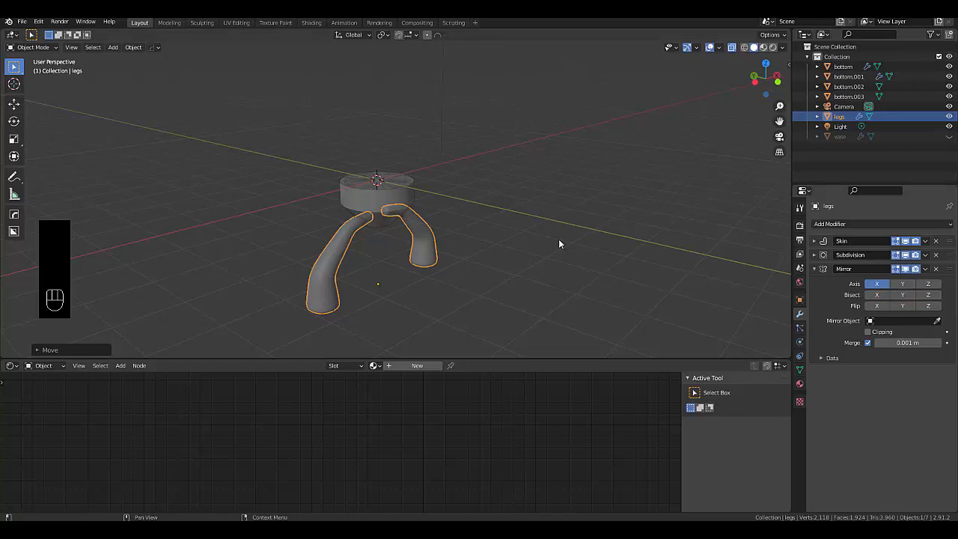
Step: Set the object named bottom as the legs' mirror object
left_click(938, 321)
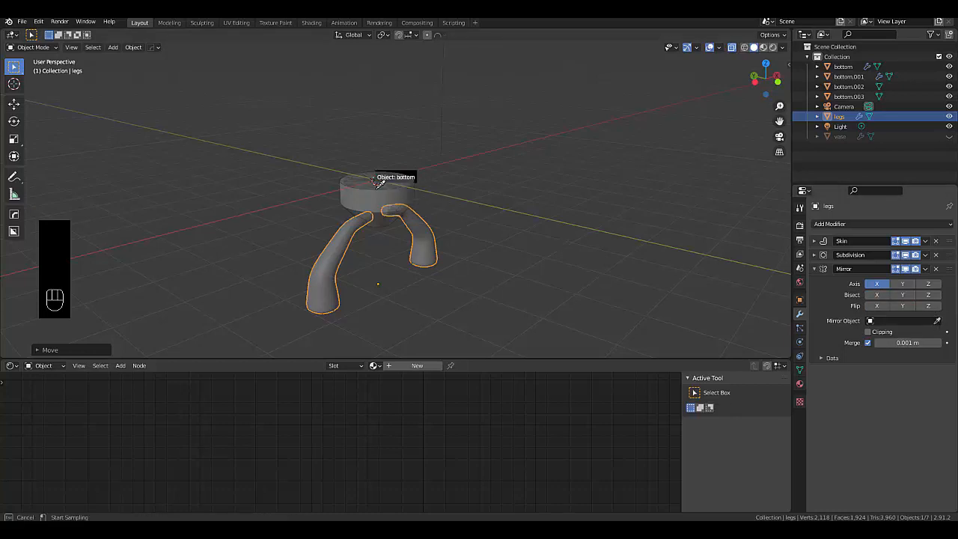
left_click(378, 183)
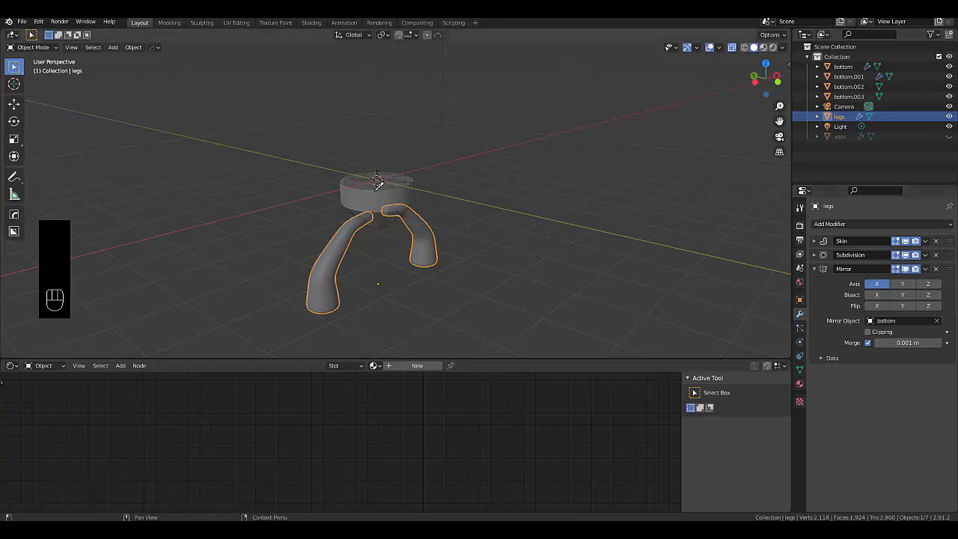
Step: Try the Mirror modifier's Y bisect option on the legs, then switch it off again
left_click(904, 284)
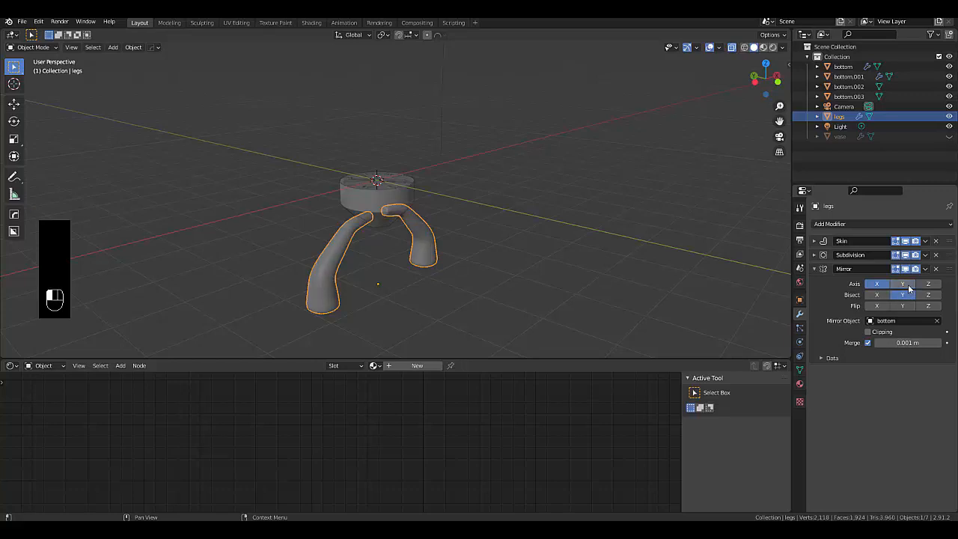
left_click(906, 294)
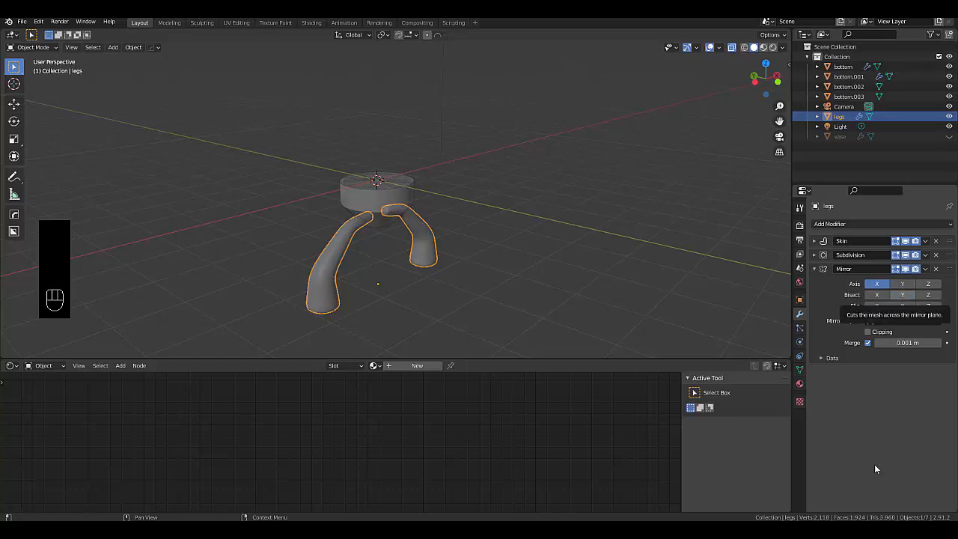
middle_click_drag(479, 285, 366, 285)
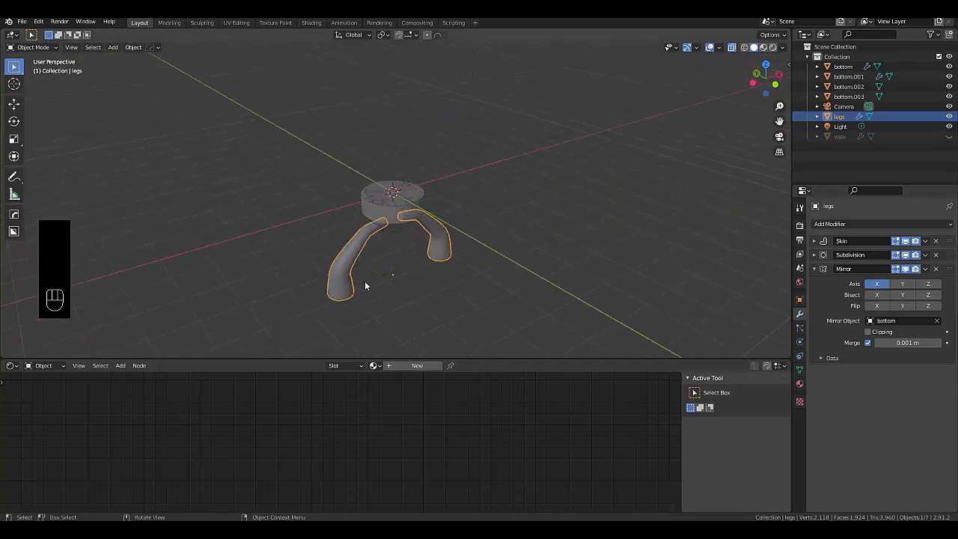
Step: Duplicate the legs in place and rotate the copy around the global Z axis, at a right angle to the original pair
left_click(412, 290)
left_click(339, 291)
key("shift+d")
right_click(418, 310)
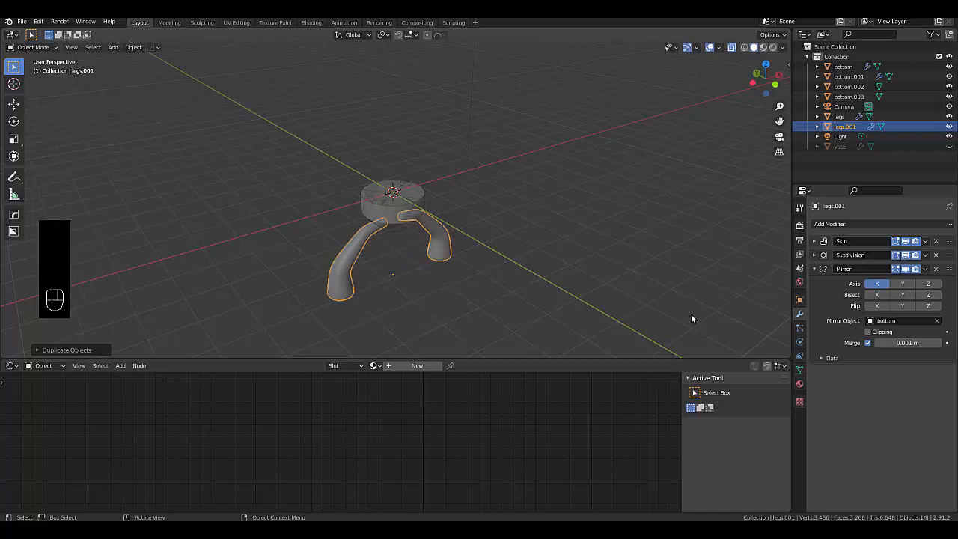
key("r")
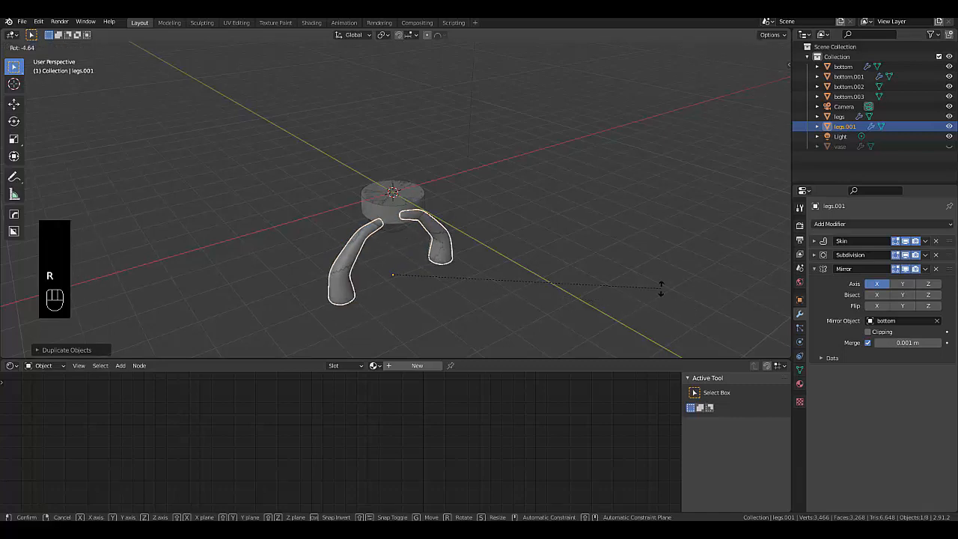
key("z")
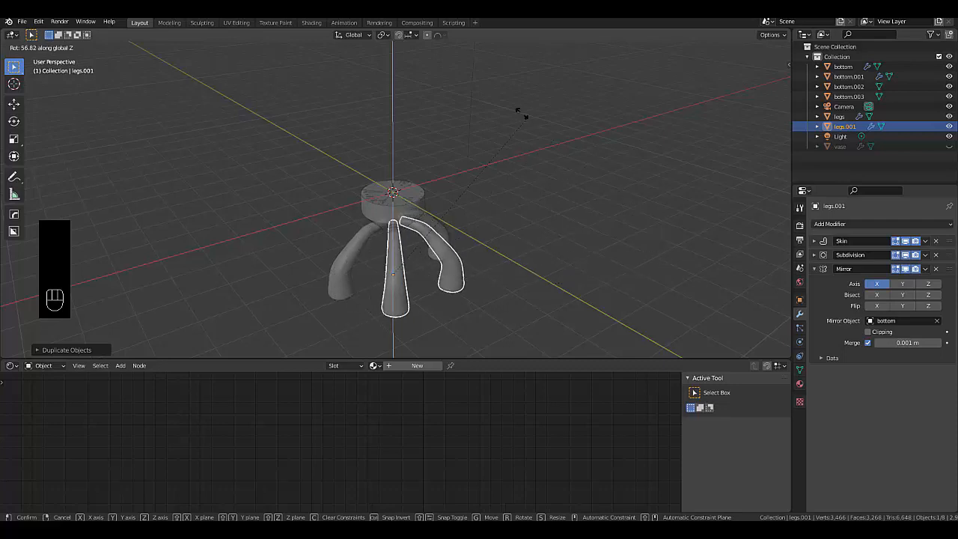
left_click(439, 88)
Step: Enable the Y axis in the Mirror modifier of the duplicated legs
middle_click_drag(462, 251, 269, 242)
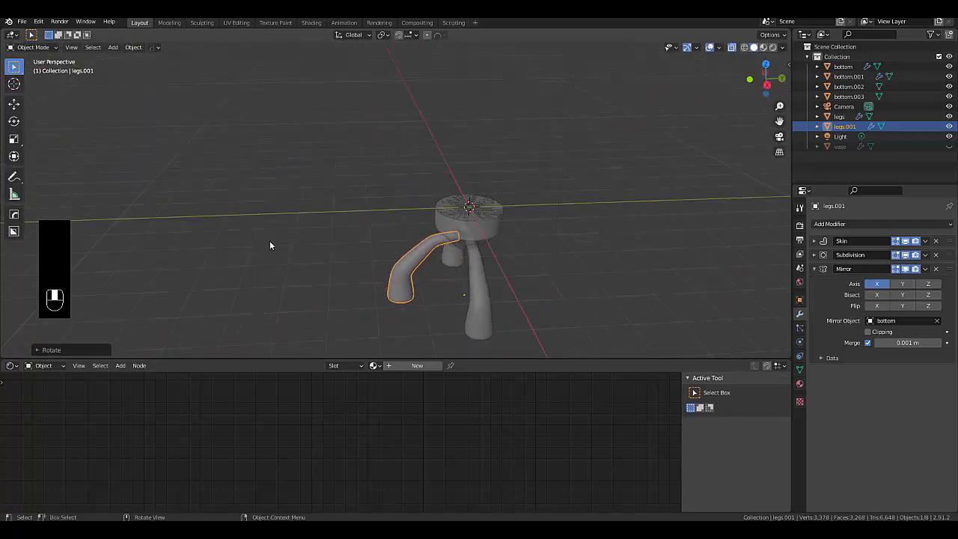
left_click(907, 284)
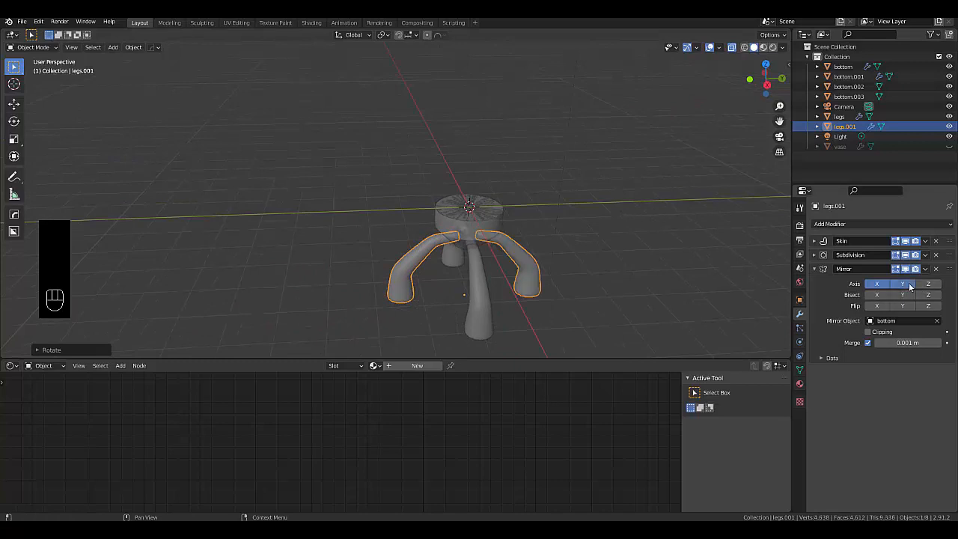
scroll(395, 272, "down", 3)
middle_click_drag(395, 272, 529, 255)
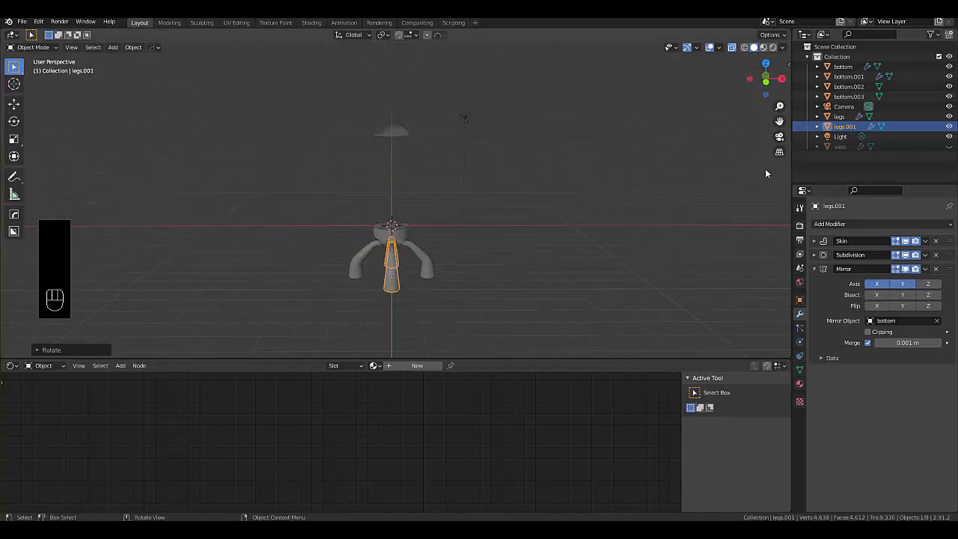
Step: Unhide the vase, deselect everything and inspect how the four legs sit under the lamp
left_click(948, 146)
scroll(419, 265, "up", 3)
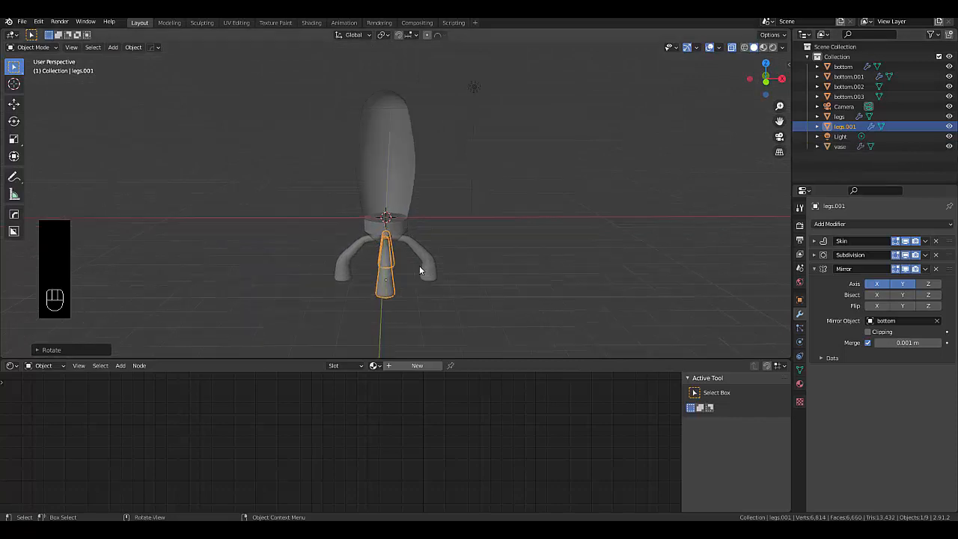
key("Tab")
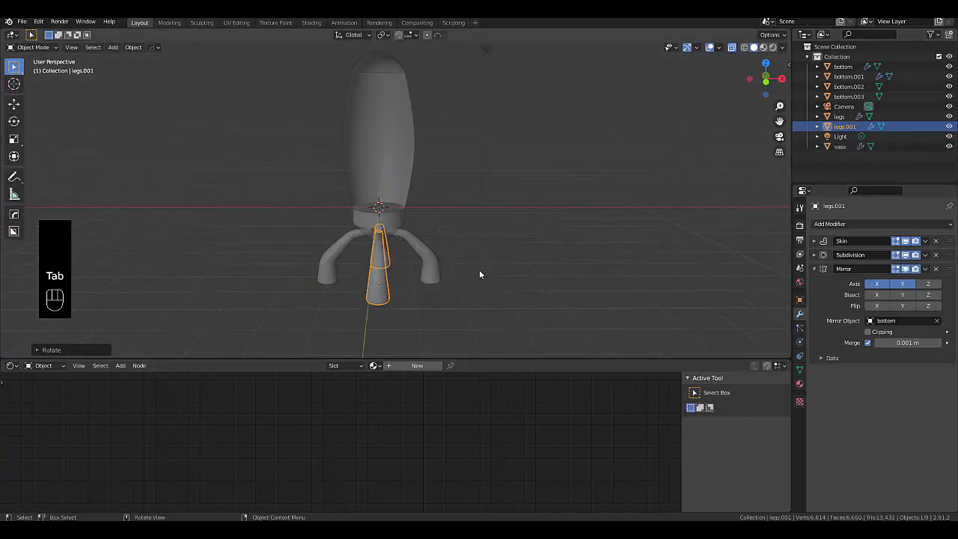
left_click(477, 275)
middle_click_drag(470, 276, 384, 257)
scroll(384, 257, "up", 2)
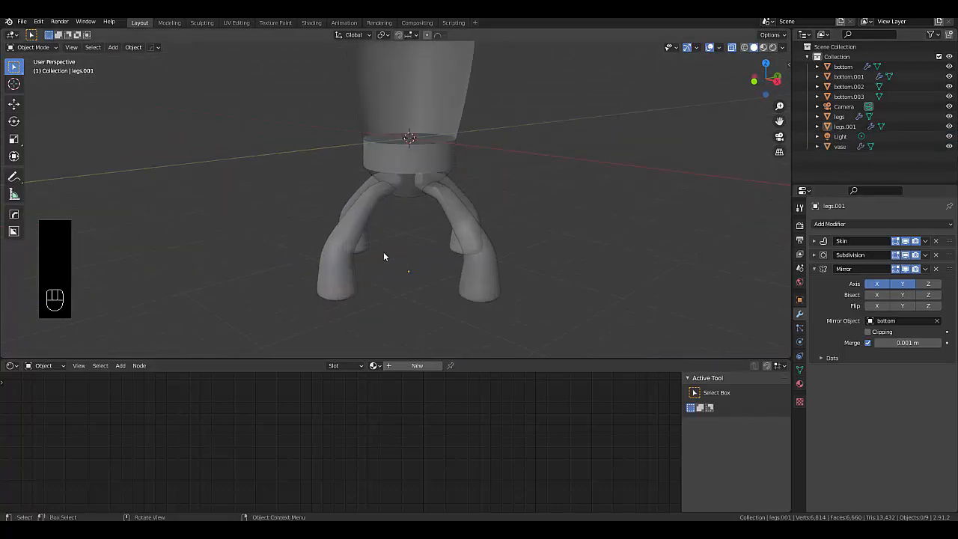
Step: Create a new material for the base object bottom.003 and delete its Principled BSDF node
left_click(402, 171)
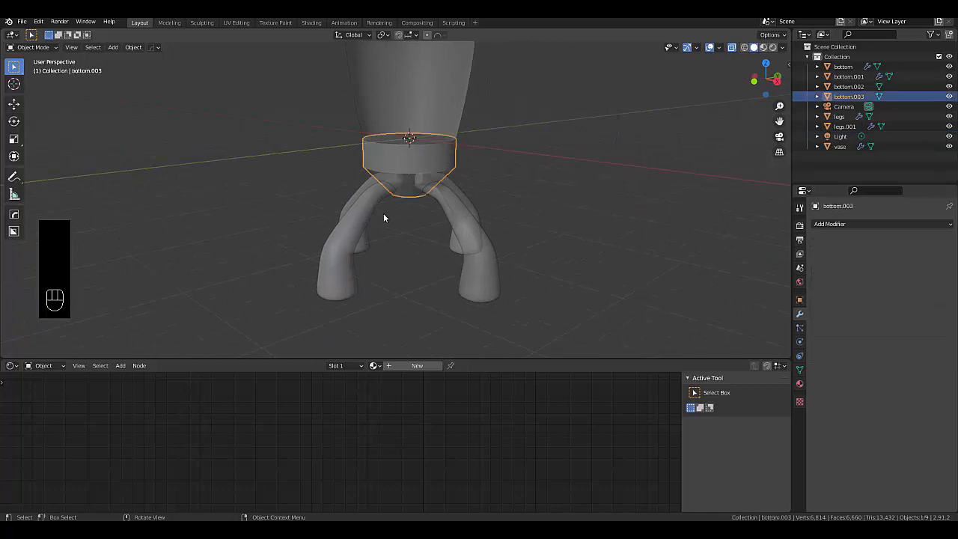
left_click(417, 366)
left_click(471, 390)
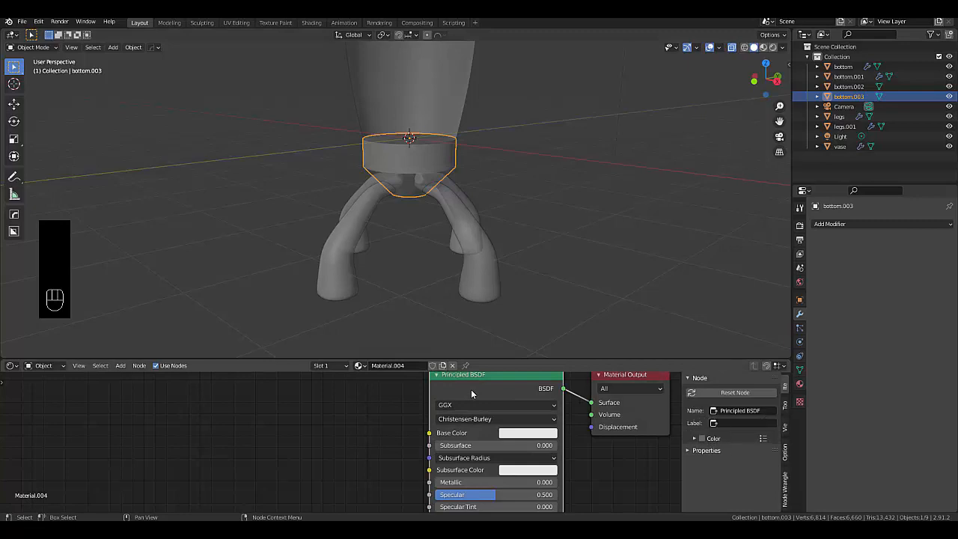
key("x")
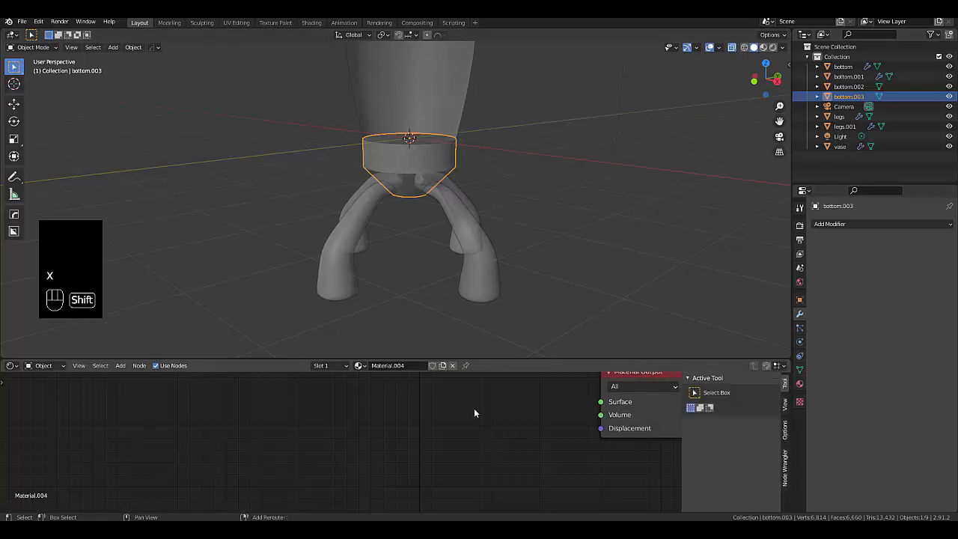
Step: Add a Glossy BSDF node connected to the base material's Surface output and set its roughness to 0.15
key("shift+a")
mouse_move(470, 449)
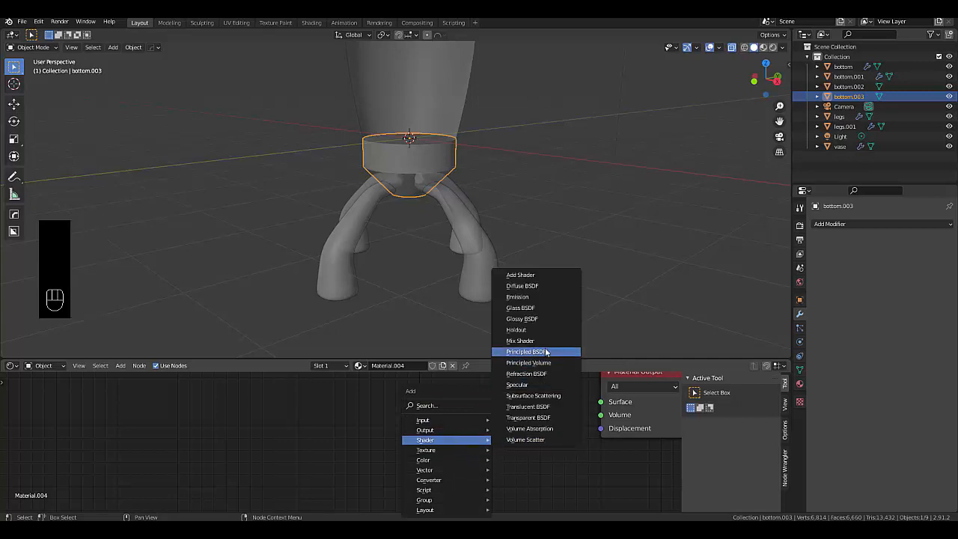
left_click(524, 319)
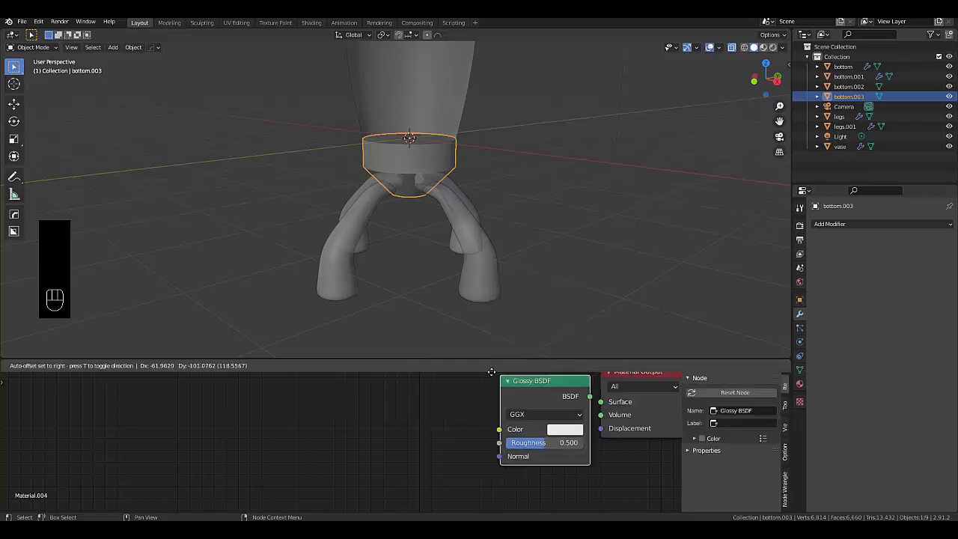
left_click(467, 381)
left_click_drag(557, 405, 601, 402)
left_click(512, 449)
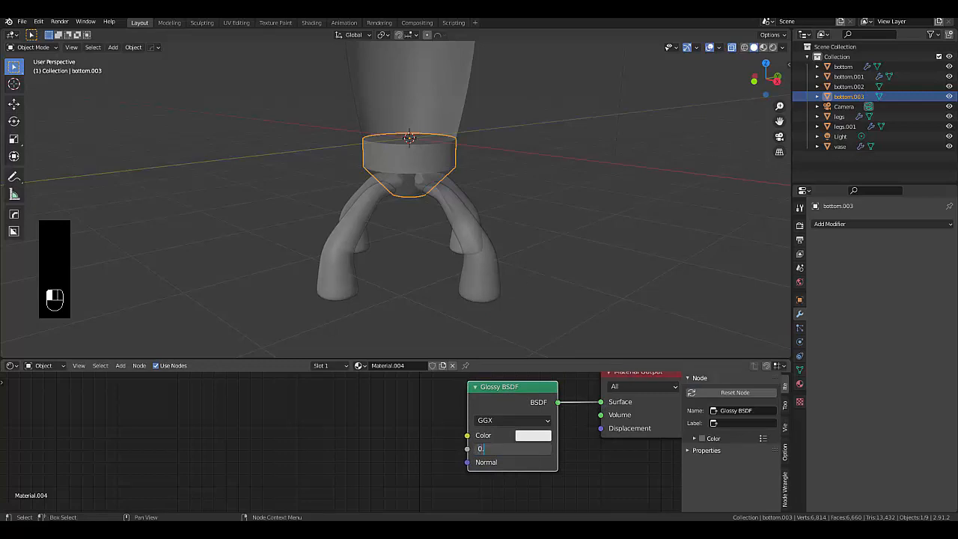
type("0.15")
key("Return")
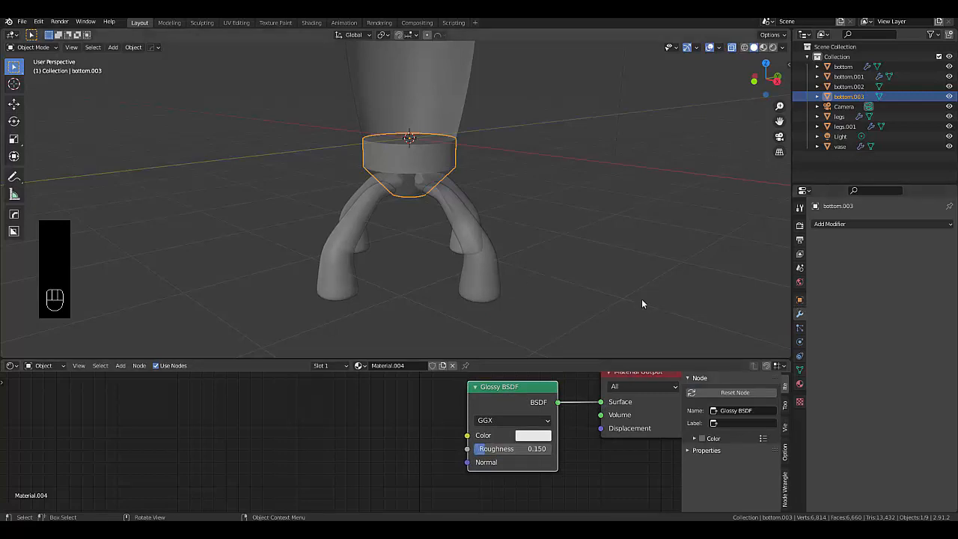
Step: Copy the Glossy BSDF node into a new material on legs.001, replacing the Principled BSDF and feeding the Surface output
scroll(420, 413, "down", 1)
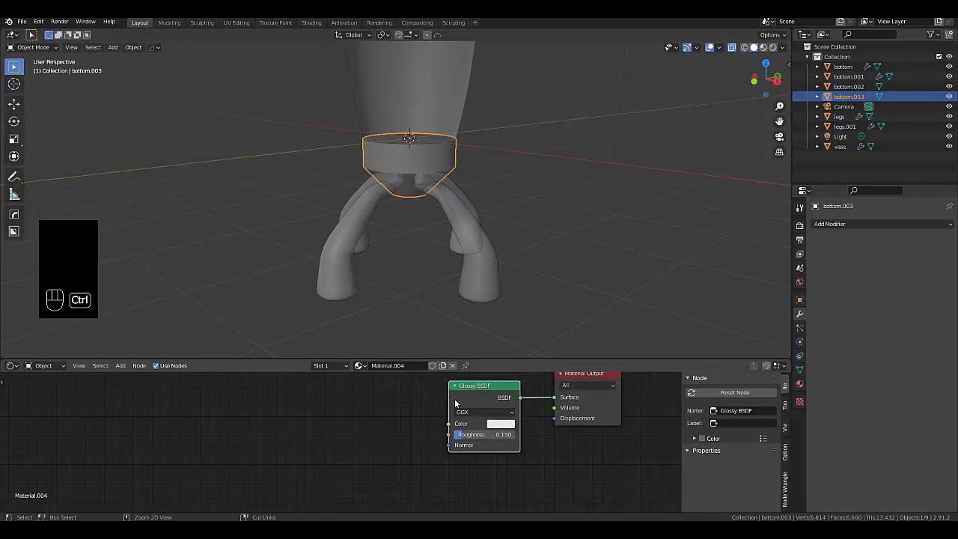
key("ctrl+c")
left_click(350, 286)
left_click(418, 366)
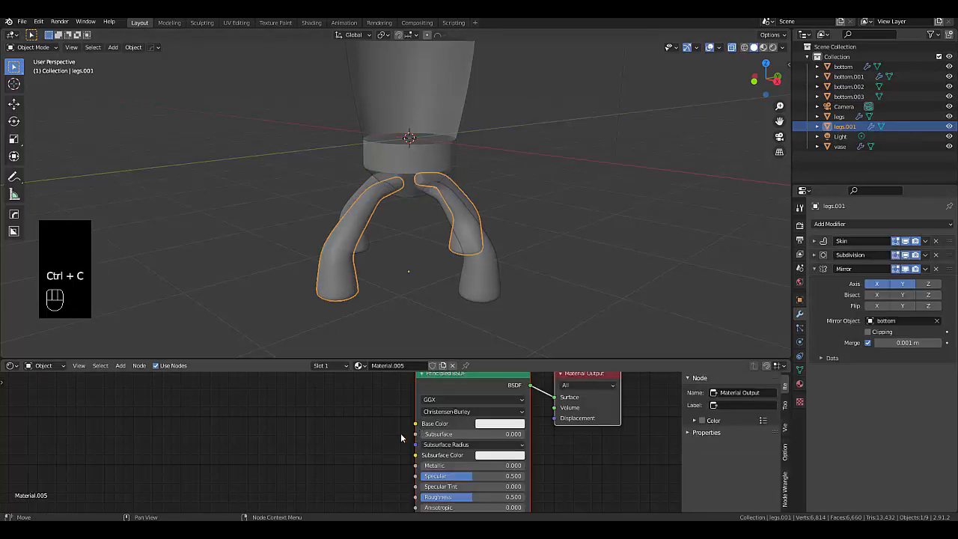
key("x")
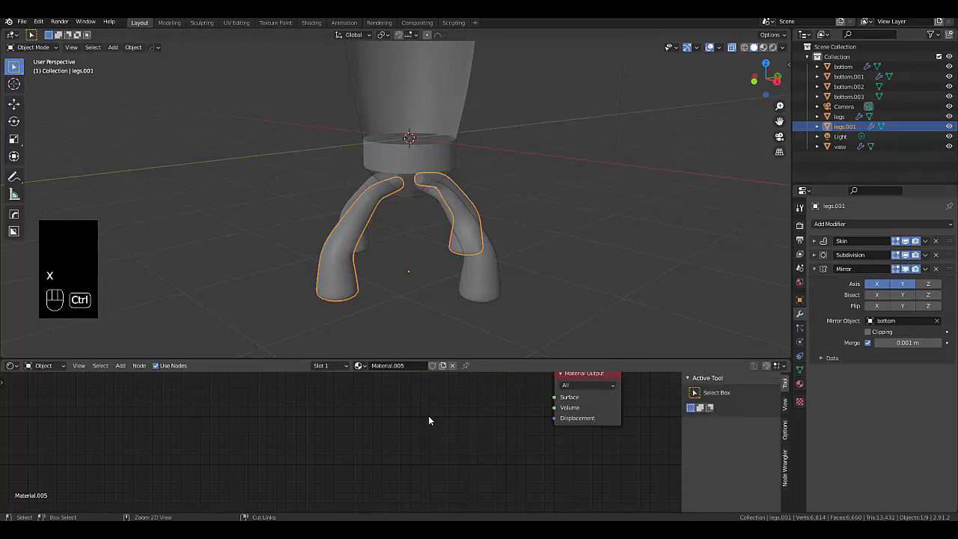
key("ctrl+v")
left_click_drag(520, 398, 555, 397)
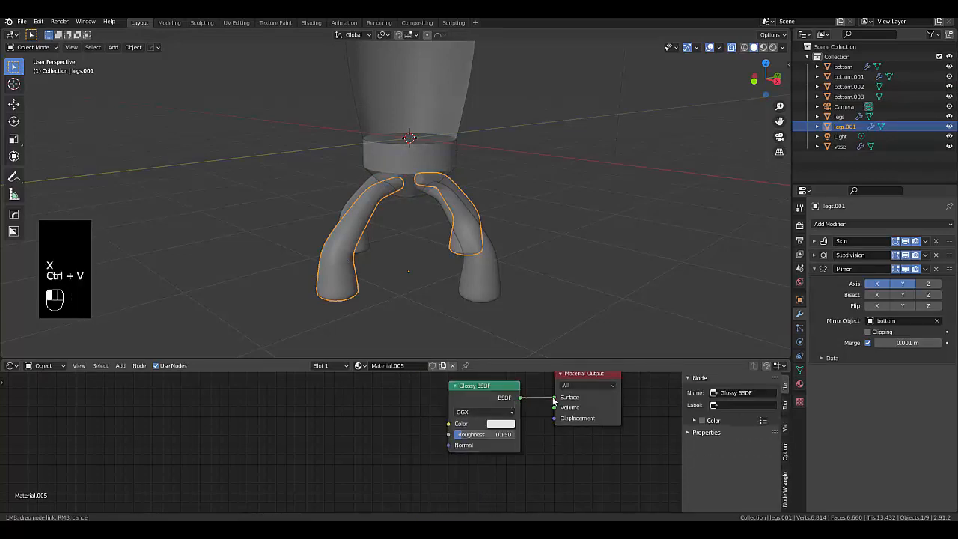
Step: Switch the viewport to rendered shading and check the glossy materials on the base and legs
left_click(774, 47)
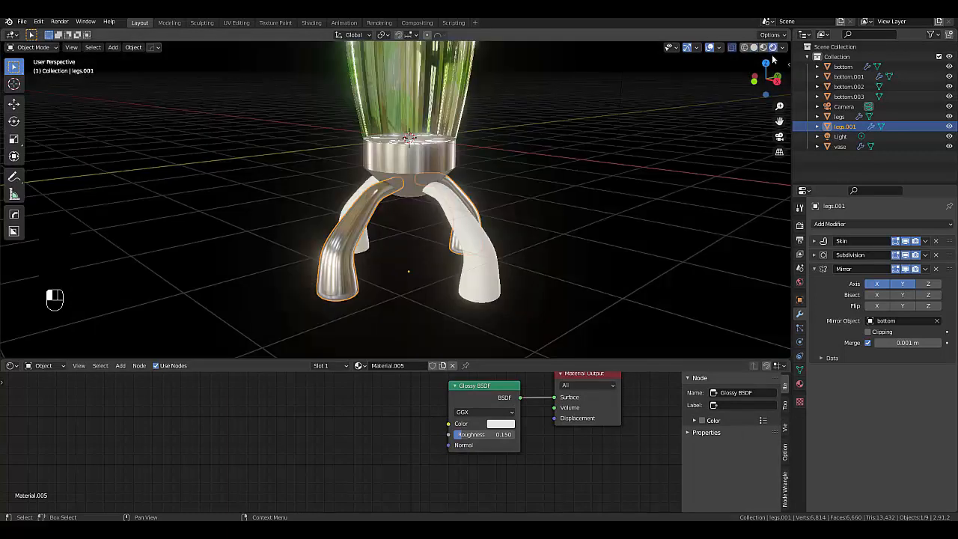
scroll(406, 294, "down", 2)
scroll(409, 289, "up", 2)
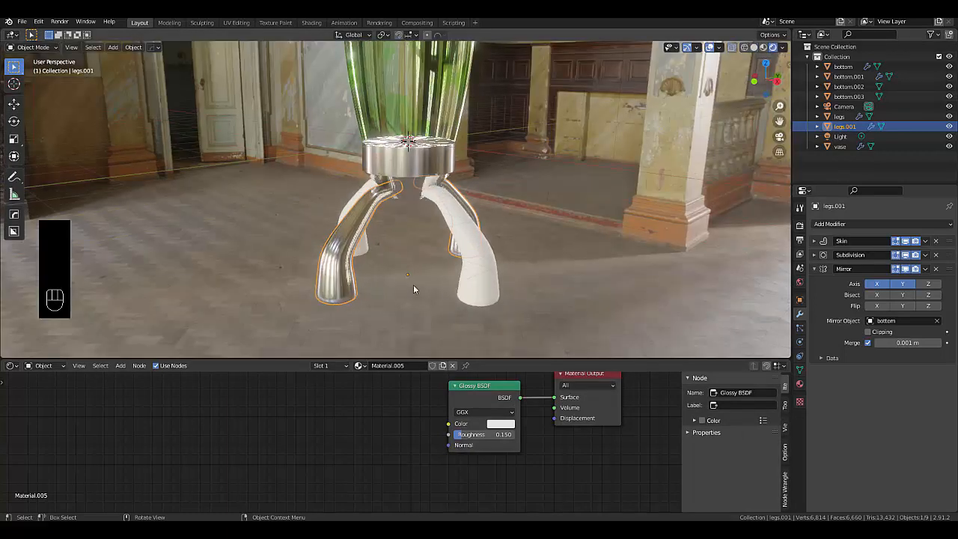
Step: Give the original legs a new material, replacing its Principled BSDF with the copied Glossy BSDF connected to Surface
left_click(474, 280)
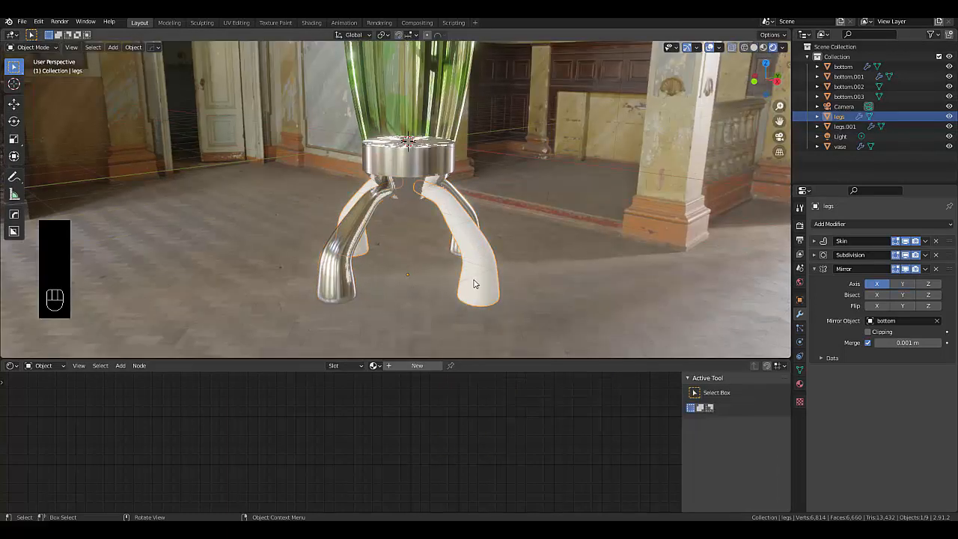
left_click(417, 365)
left_click(439, 388)
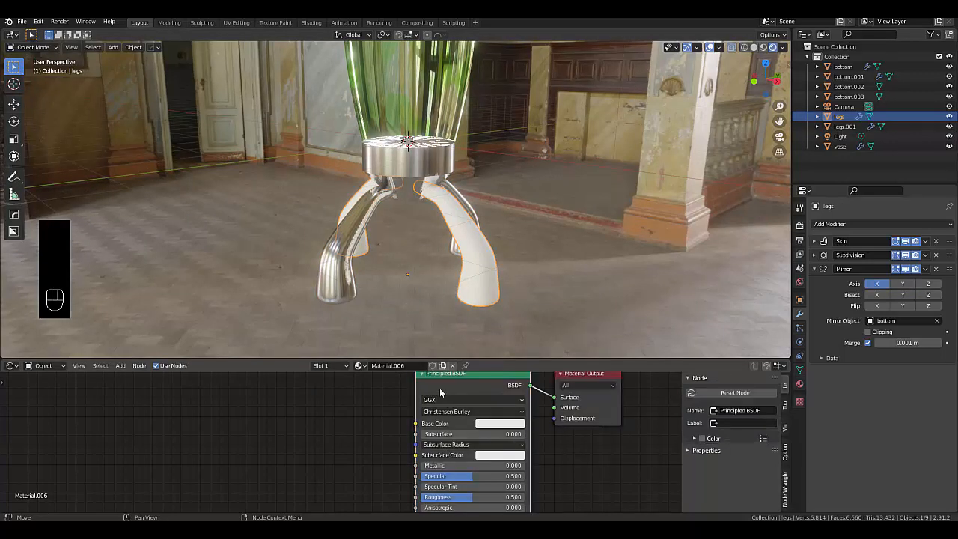
key("x")
key("ctrl+v")
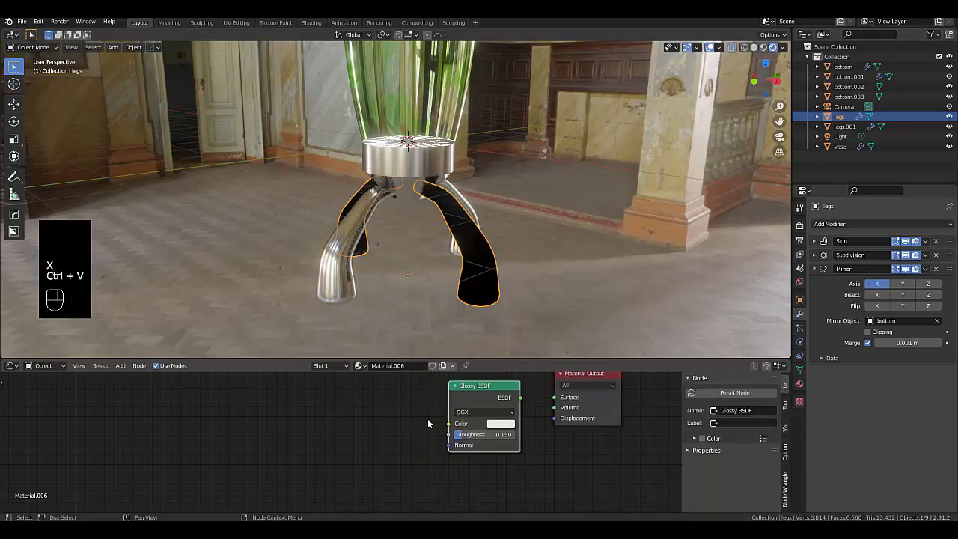
scroll(496, 420, "up", 1)
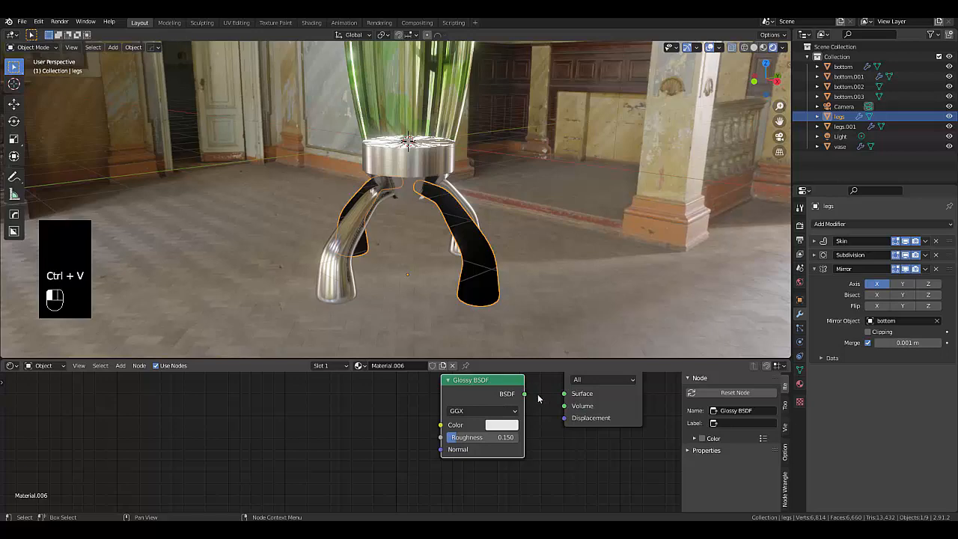
left_click_drag(525, 394, 563, 394)
Step: Select the base object bottom.003 and examine its top face beneath the vase
middle_click_drag(439, 253, 616, 258)
scroll(611, 256, "down", 4)
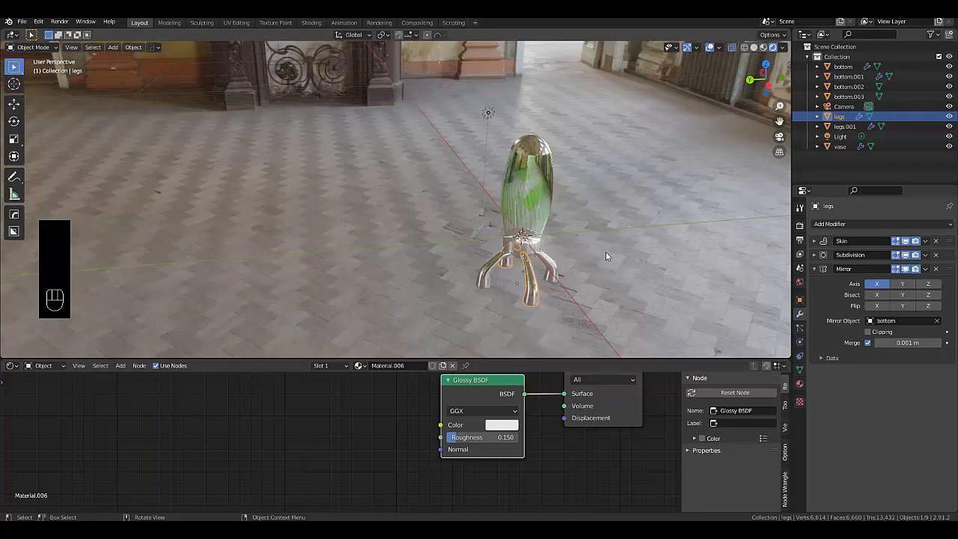
scroll(599, 232, "up", 5)
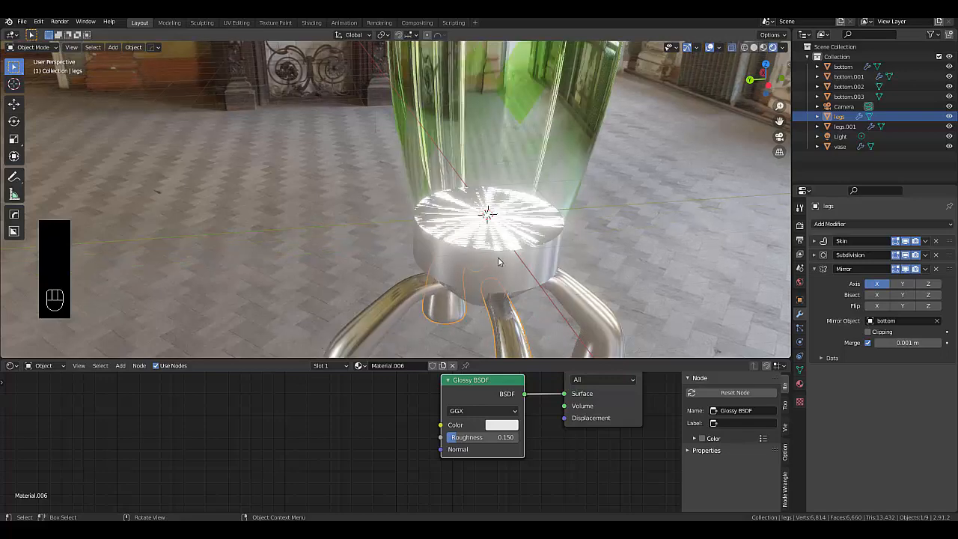
scroll(499, 261, "up", 2)
left_click(513, 274)
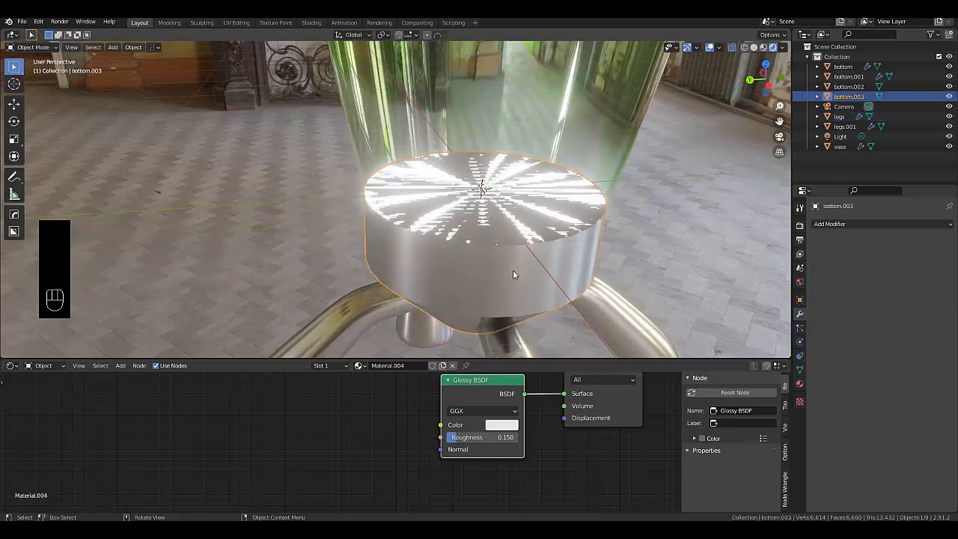
middle_click_drag(513, 274, 507, 245)
key("g")
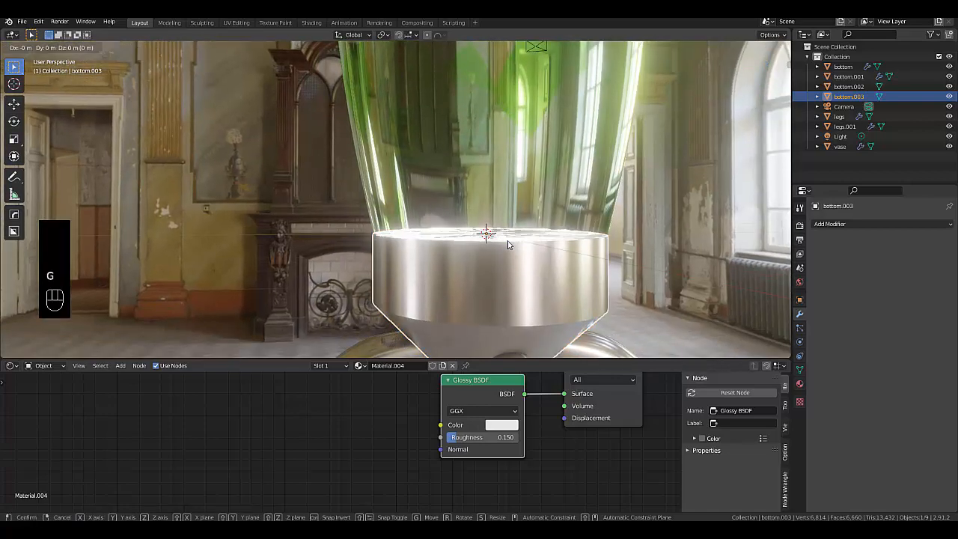
key("z")
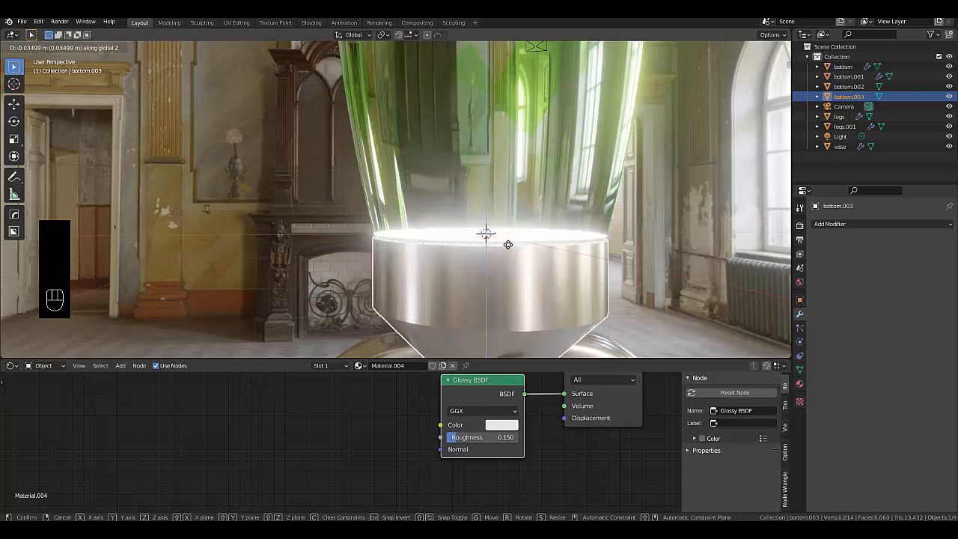
left_click(508, 245)
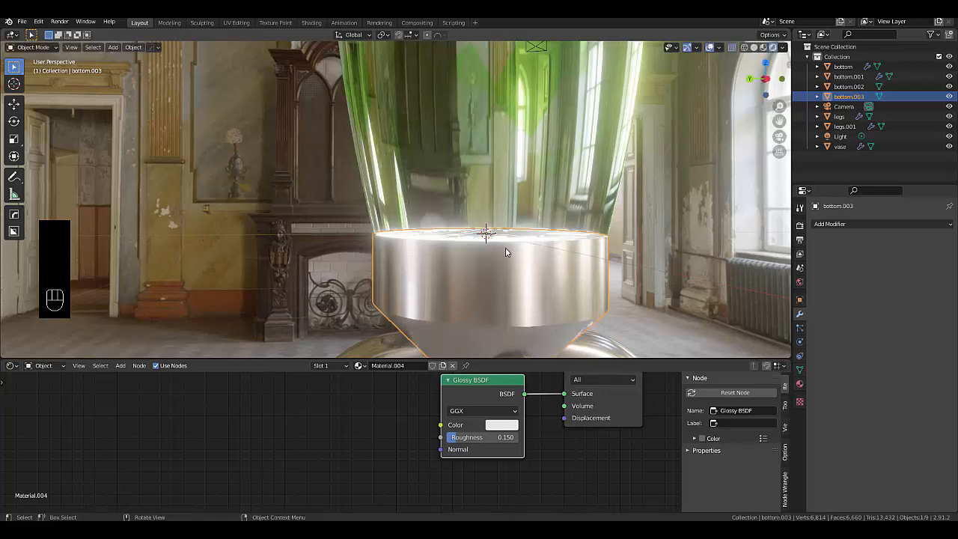
Step: Lower the base object bottom.003 by about 0.0006 m along Z in the front view
key("KP_1")
scroll(552, 246, "up", 6)
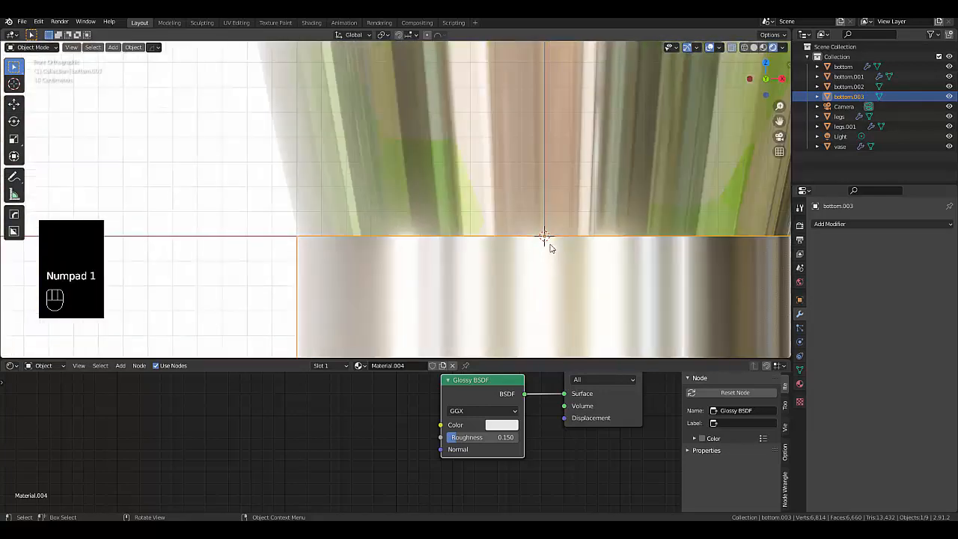
scroll(507, 203, "up", 2)
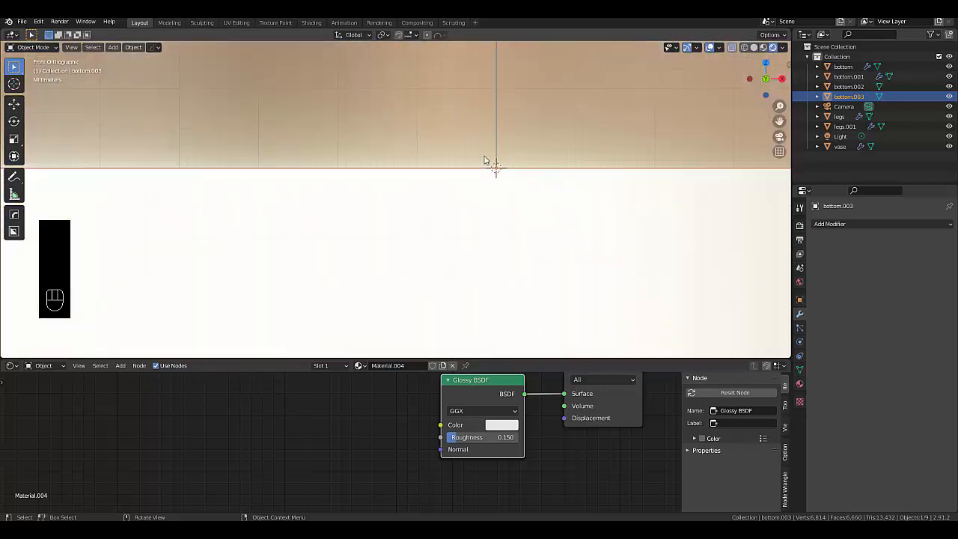
key("g")
key("z")
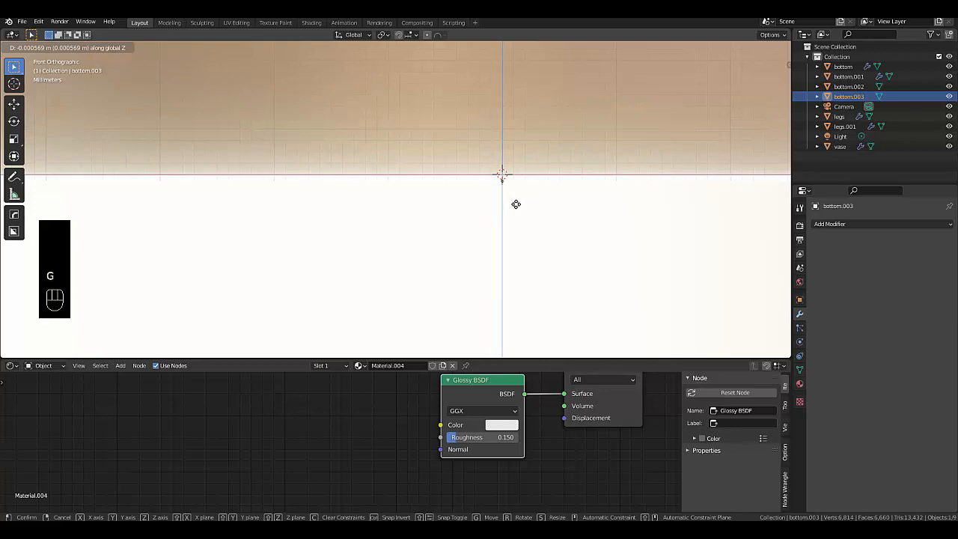
left_click(516, 203)
middle_click_drag(514, 203, 516, 252)
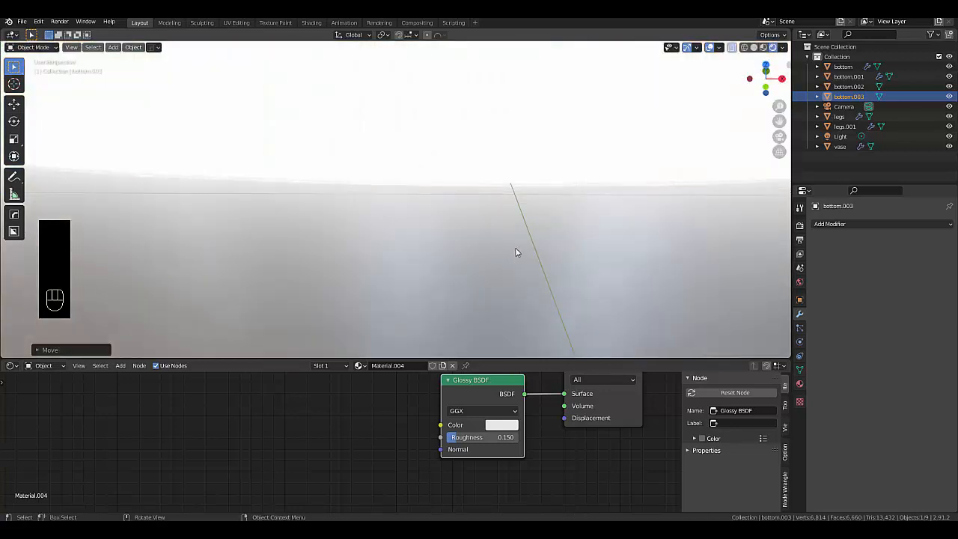
scroll(516, 253, "down", 5)
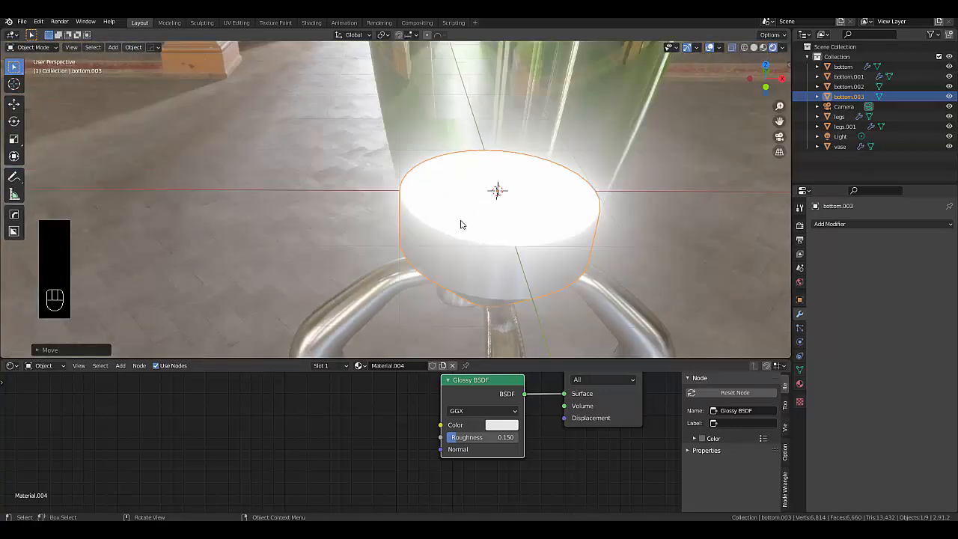
Step: Adjust the dome cap's height along the Z axis so its flat underside meets the glass vase's upper rim
scroll(461, 224, "down", 3)
middle_click_drag(483, 132, 498, 212)
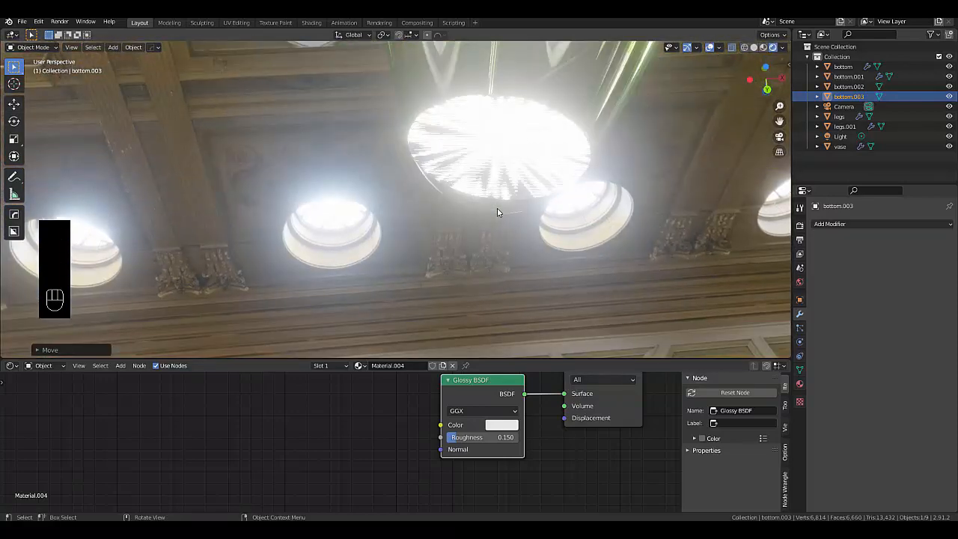
left_click(497, 213)
key("KP_1")
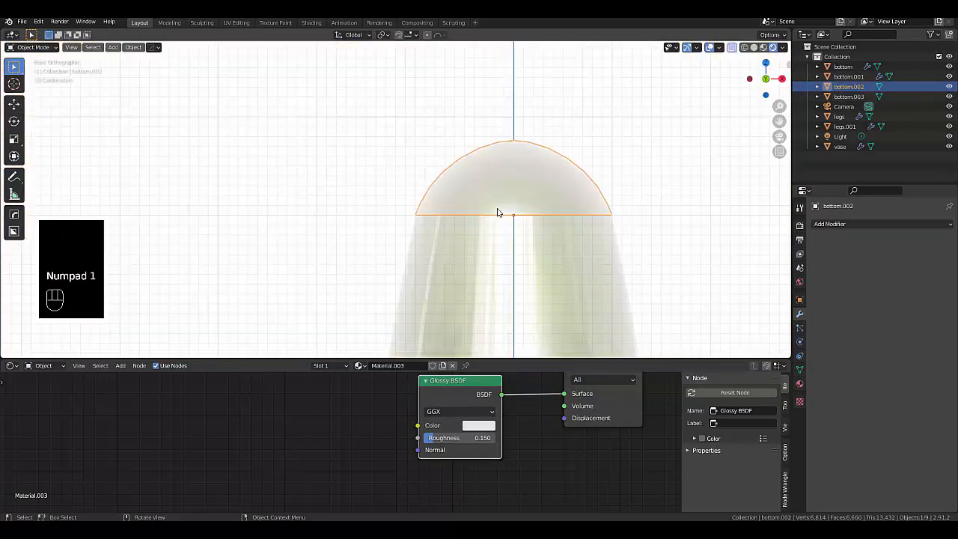
scroll(497, 213, "up", 10)
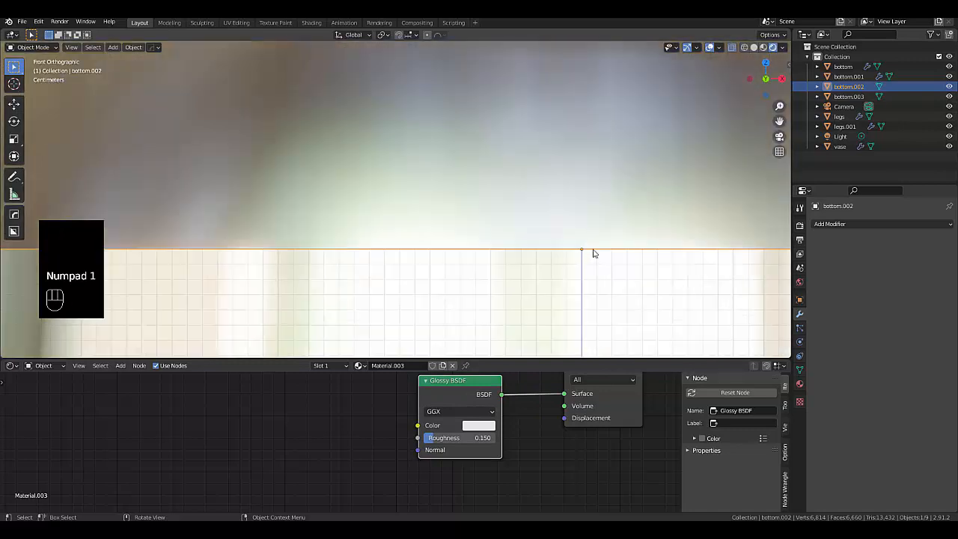
scroll(582, 233, "down", 2)
key("g")
key("z")
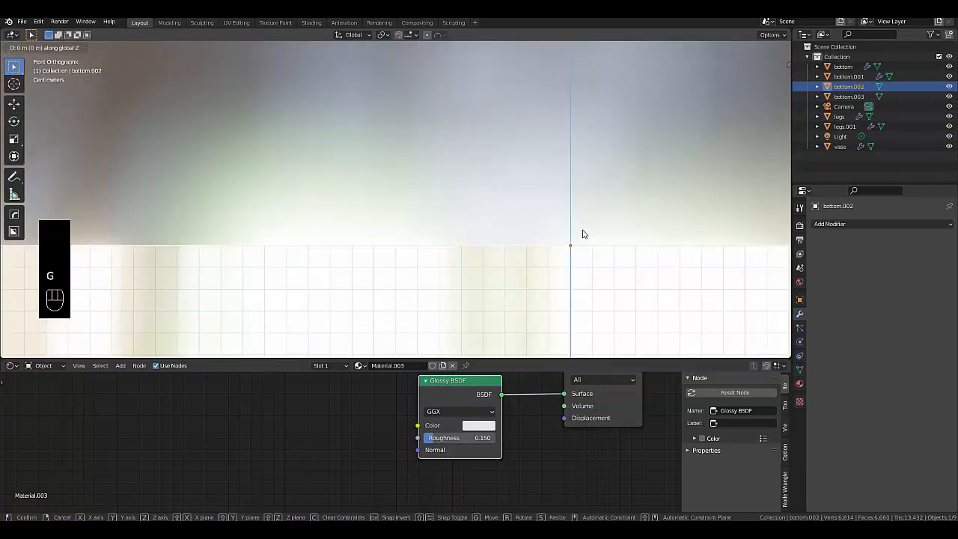
left_click(580, 227)
scroll(579, 231, "down", 5)
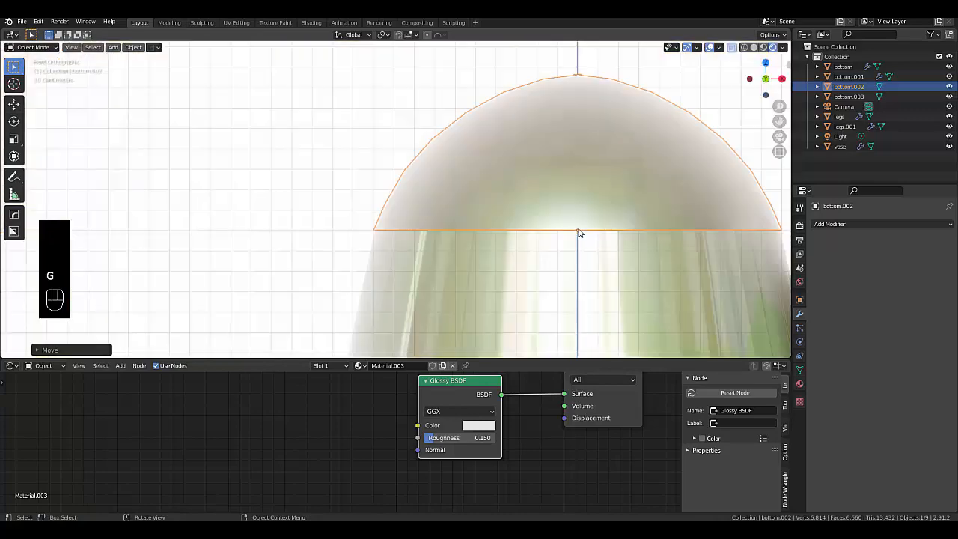
scroll(579, 233, "down", 5)
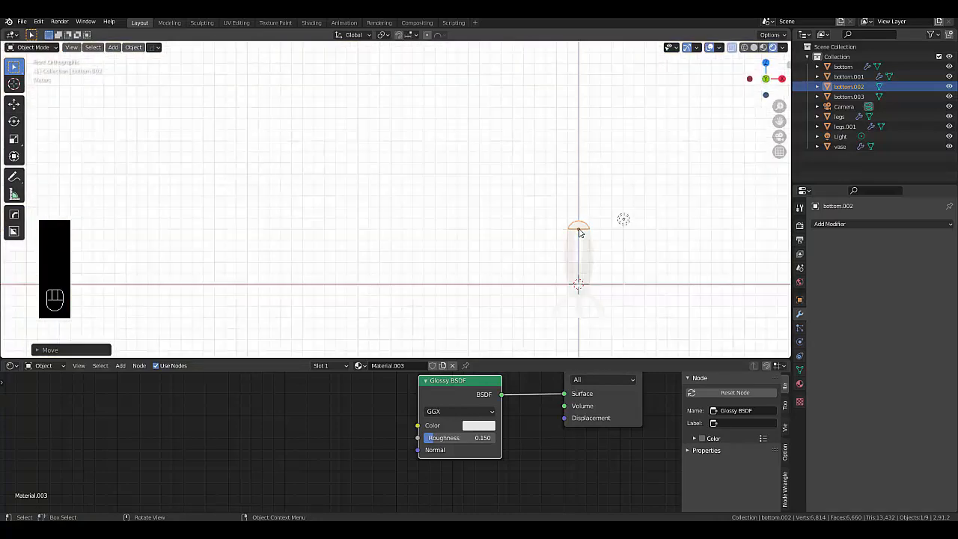
Step: Add a ball metaball at the base of the glass vase and scale it down to about 0.326
middle_click_drag(577, 229, 488, 247)
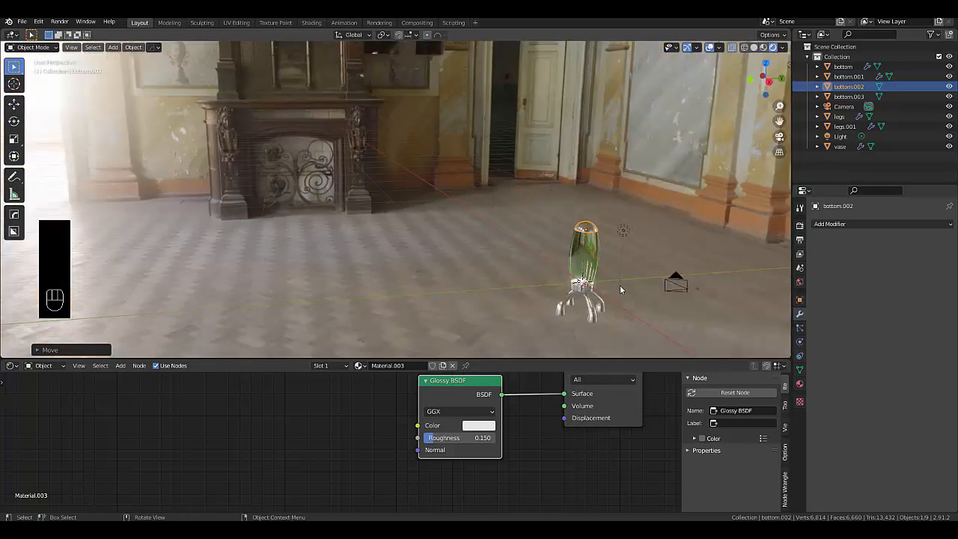
scroll(506, 280, "up", 8)
middle_click_drag(506, 280, 543, 268)
scroll(533, 270, "up", 2)
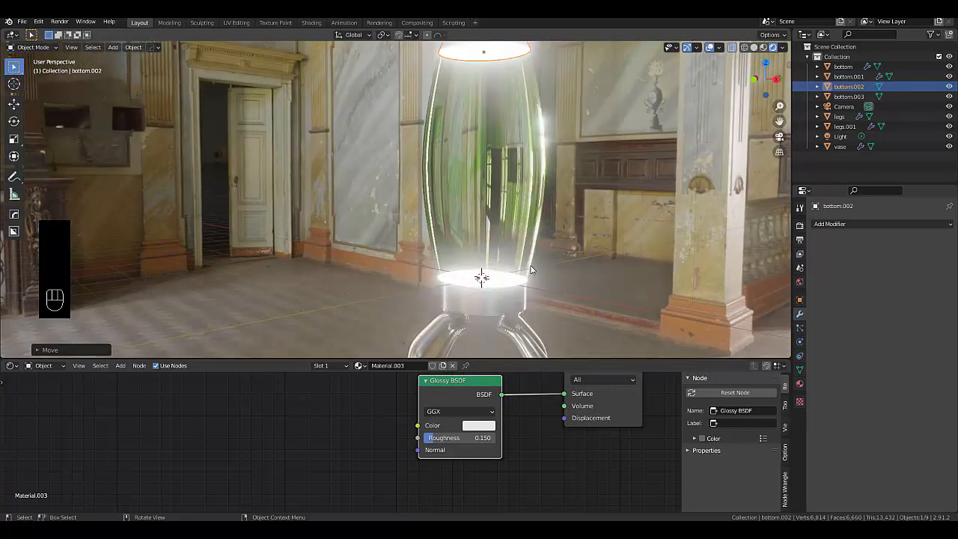
key("shift+a")
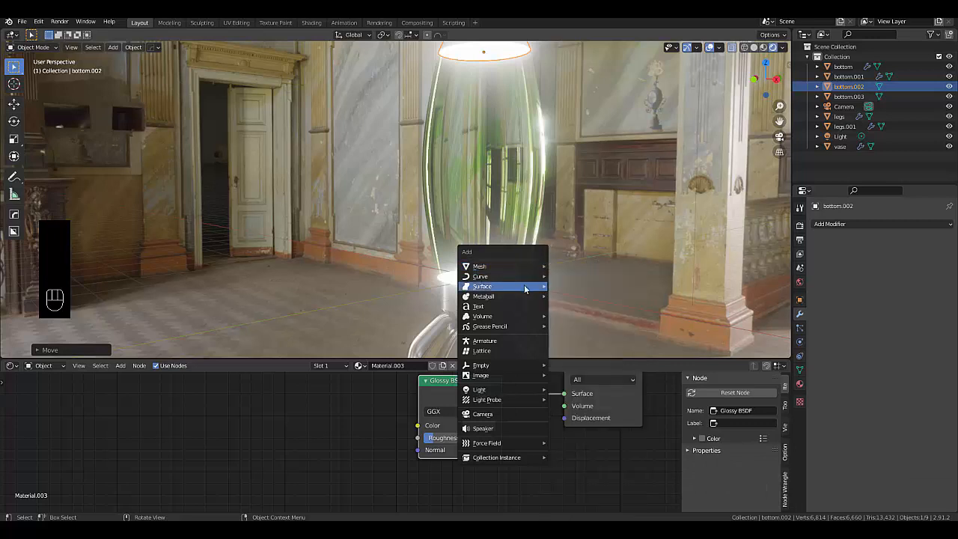
mouse_move(520, 296)
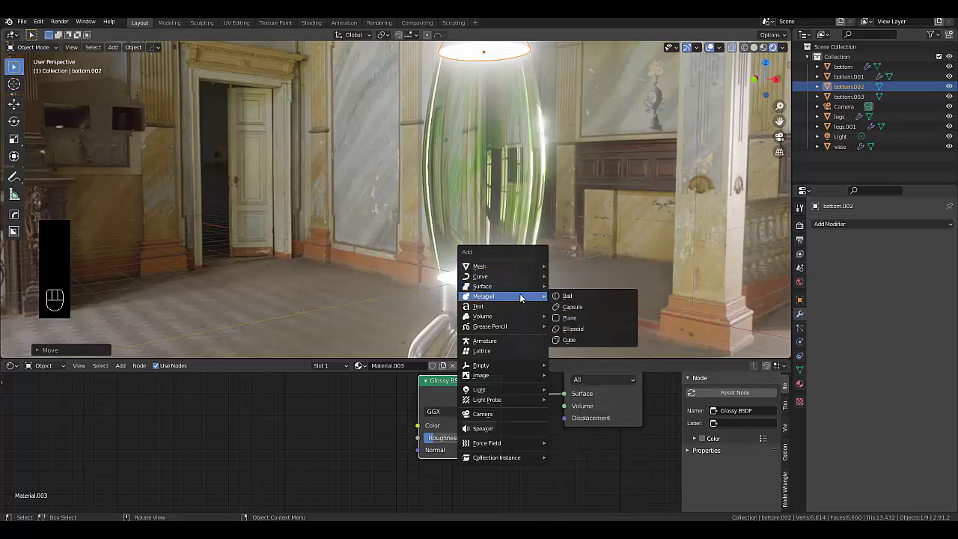
left_click(571, 297)
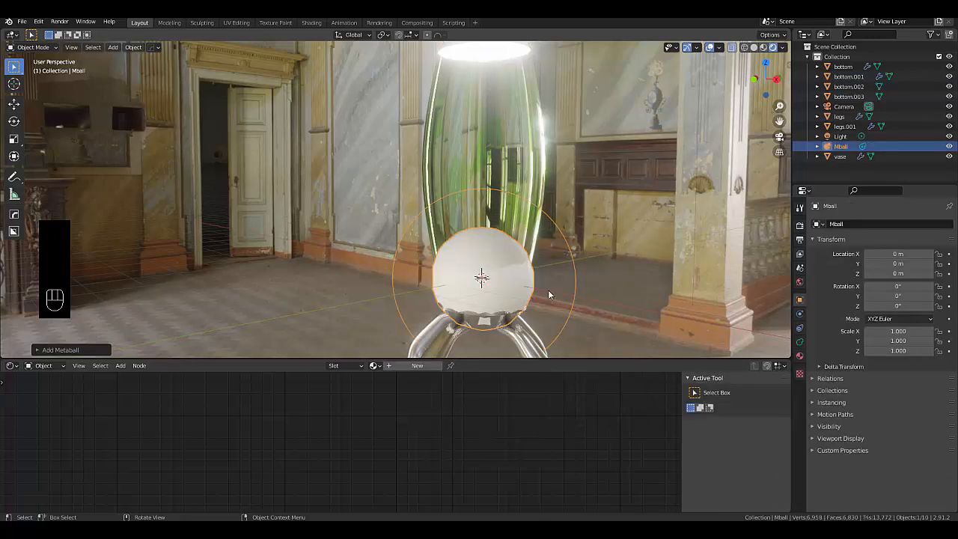
key("s")
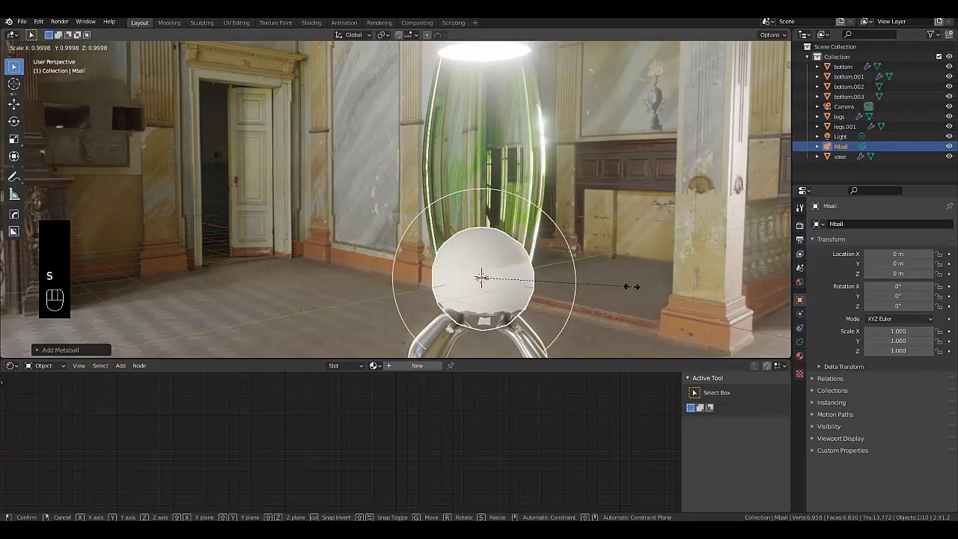
left_click(530, 273)
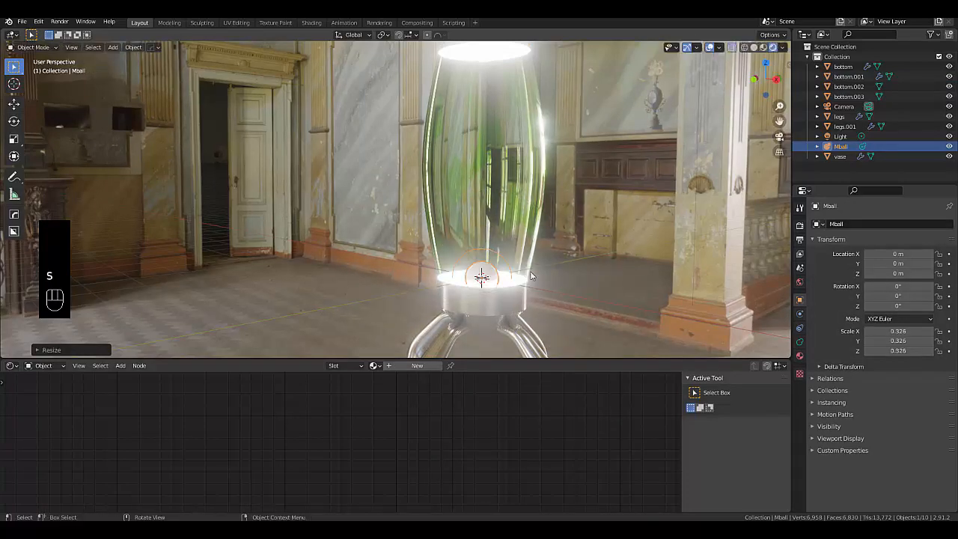
Step: Duplicate the metaball to about X 0.31 m, Z 0.72 m and stretch the copy along Z to a scale of about 0.535
key("KP_1")
scroll(515, 293, "up", 3)
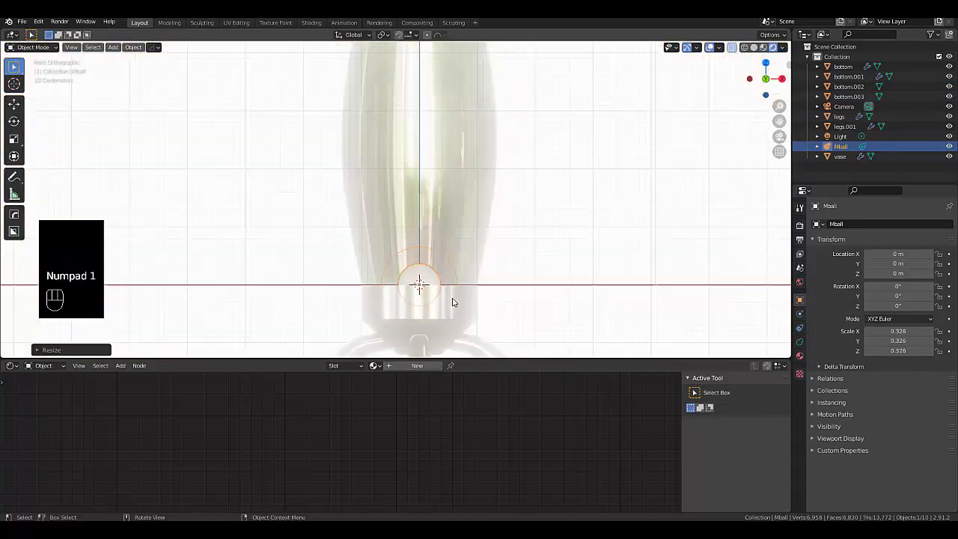
scroll(404, 280, "up", 1)
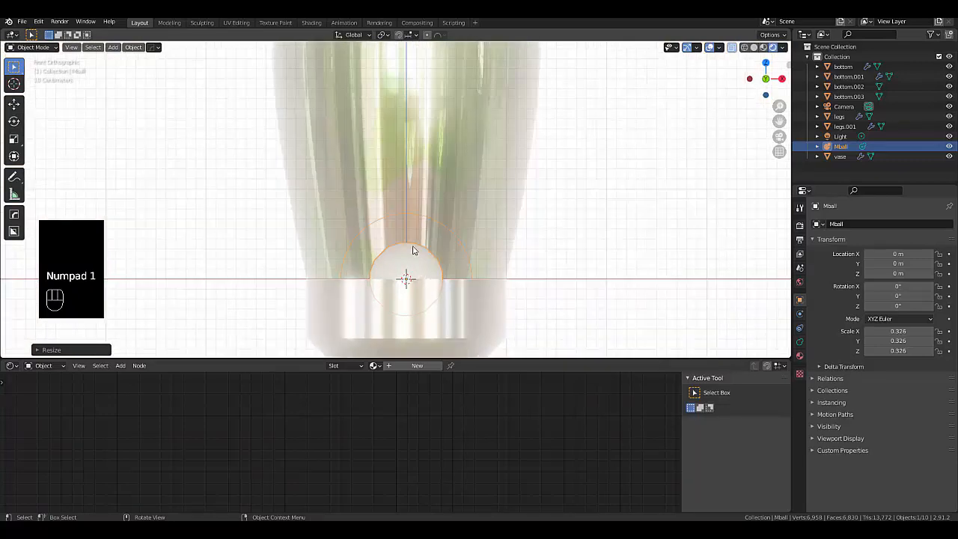
mouse_move(413, 250)
middle_mouse_down()
mouse_move(417, 241)
mouse_move(397, 240)
mouse_move(409, 240)
middle_mouse_up()
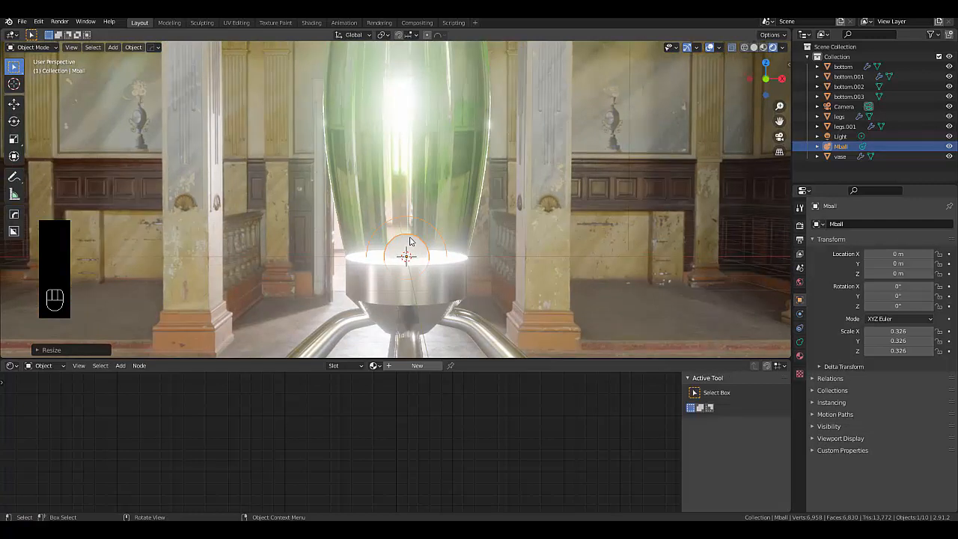
key("shift")
key("shift+d")
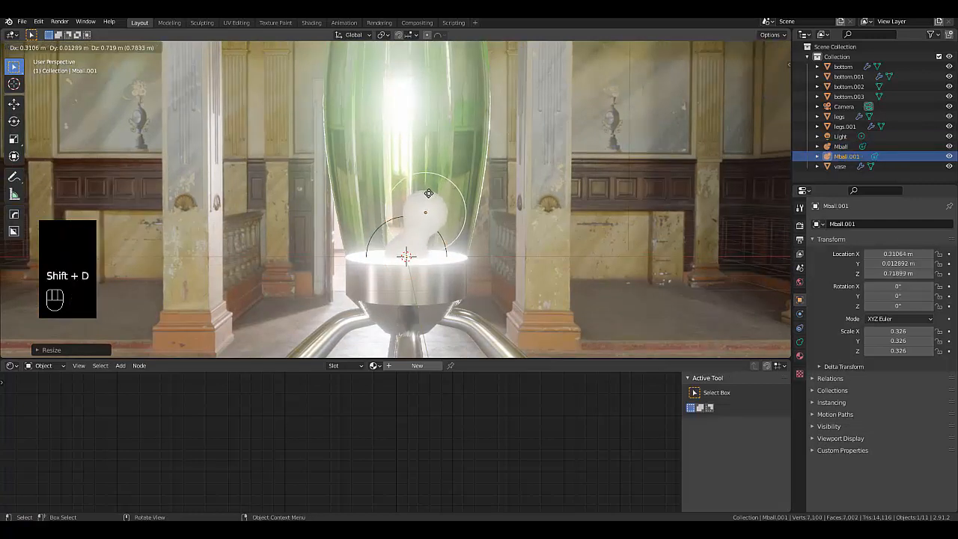
left_click(428, 194)
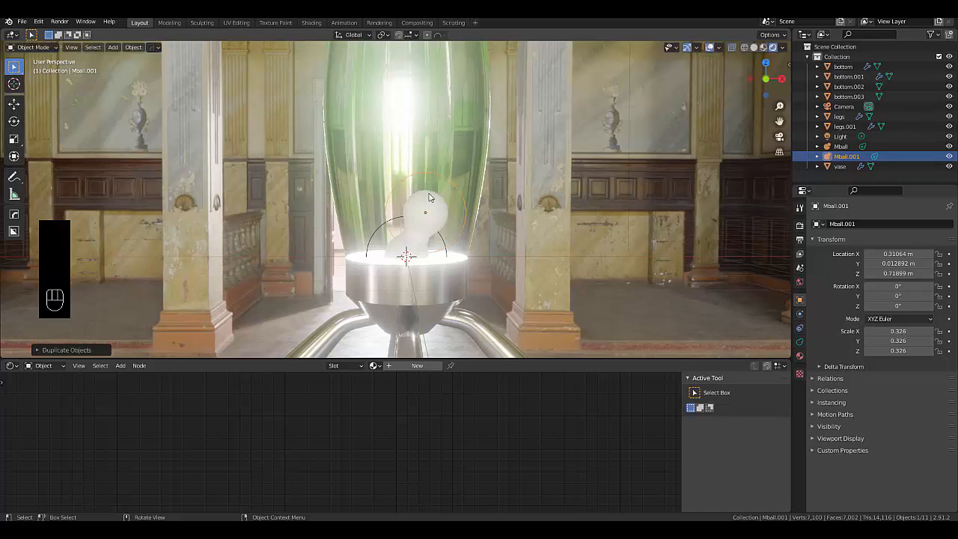
key("s")
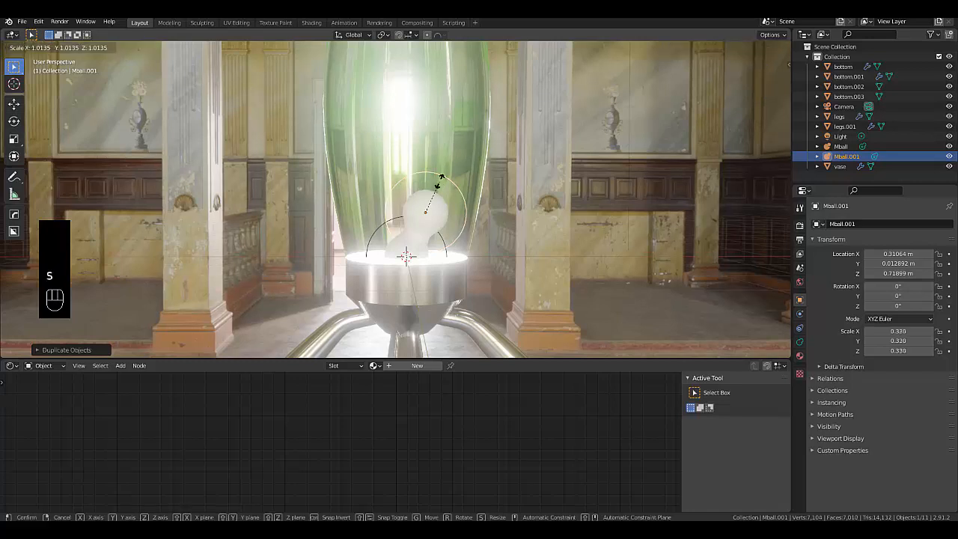
key("z")
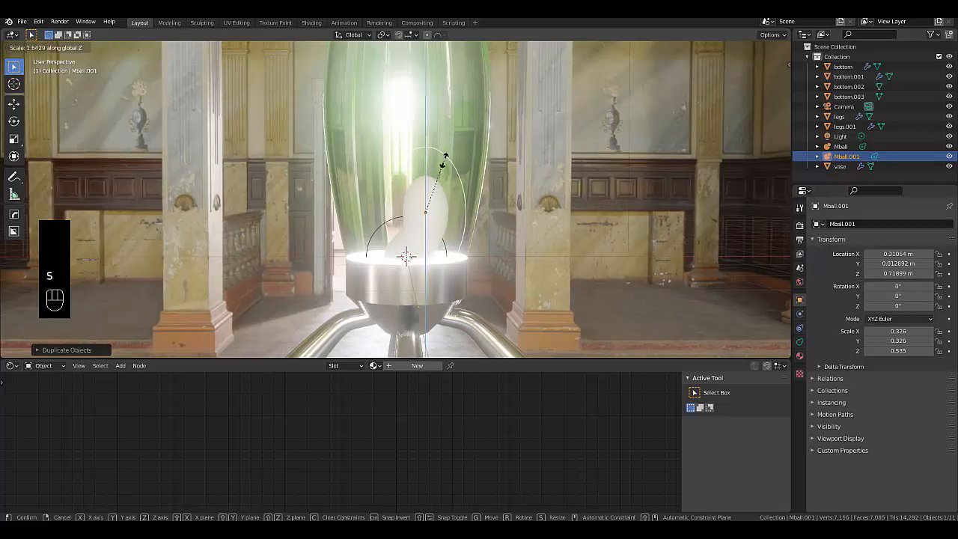
left_click(442, 161)
Step: Duplicate the base metaball to about X -0.56 m, Z 2.59 m, near the middle of the vase
scroll(452, 197, "down", 2)
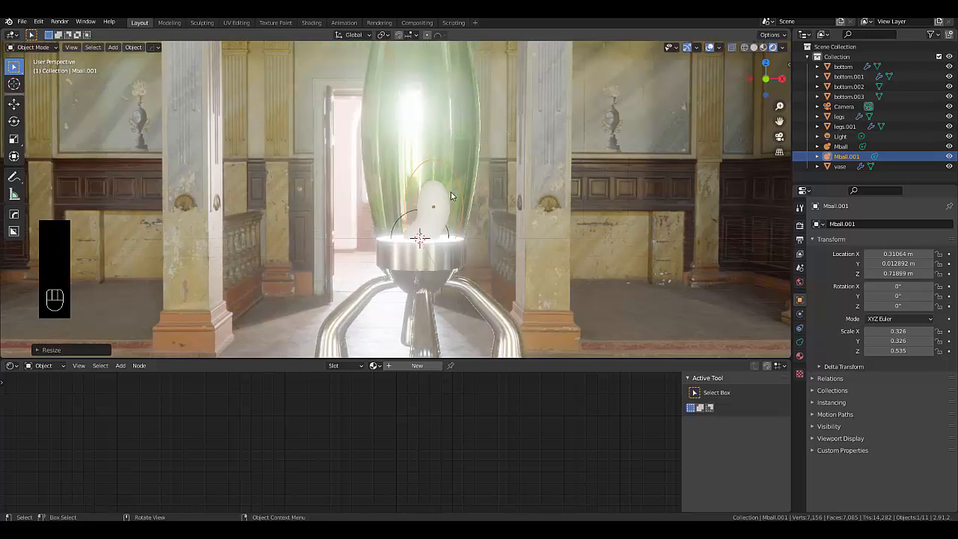
left_click(409, 227)
left_click(411, 233)
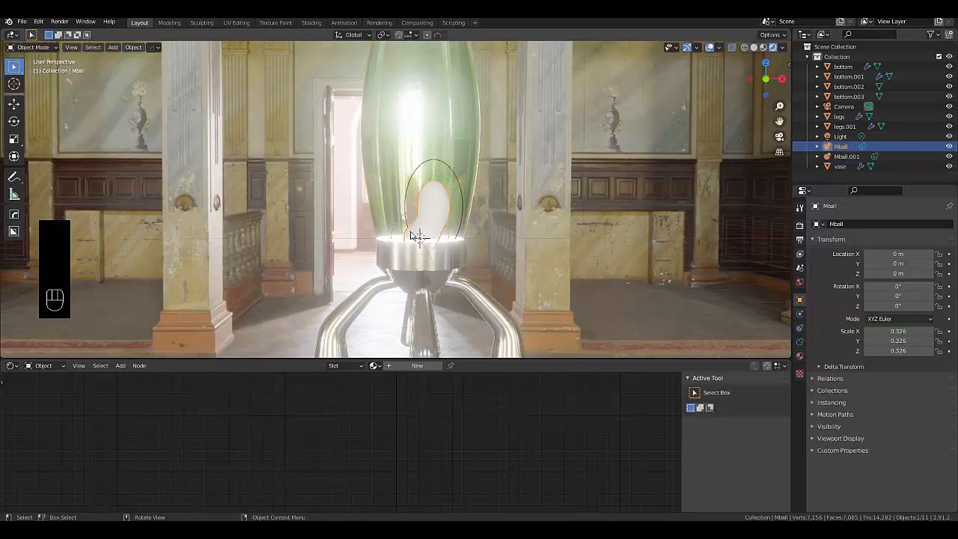
key("shift+d")
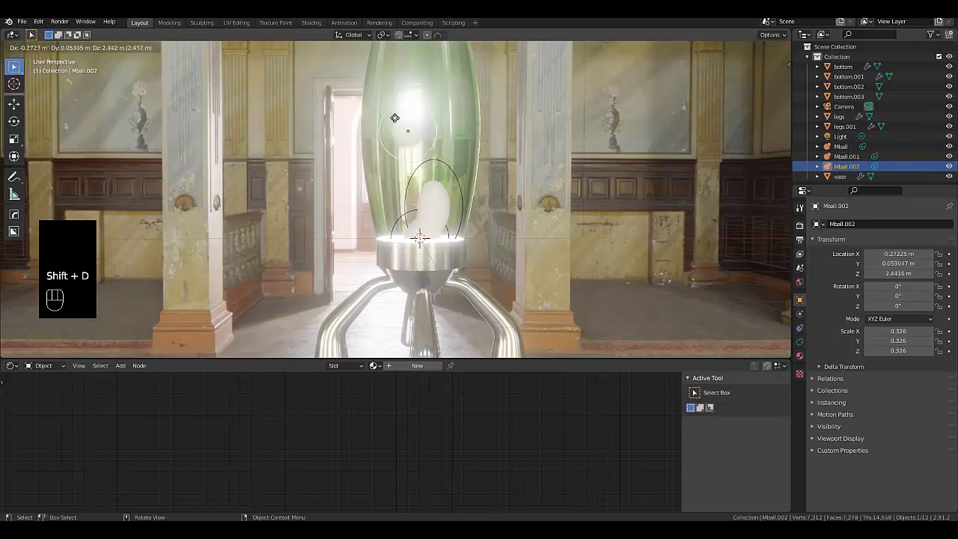
left_click(417, 153)
Step: In front view, stretch the mid-height metaball along Z to a scale of about 0.48 and tilt it about -23.5° around Y
middle_click_drag(442, 157, 396, 162)
key("KP_1")
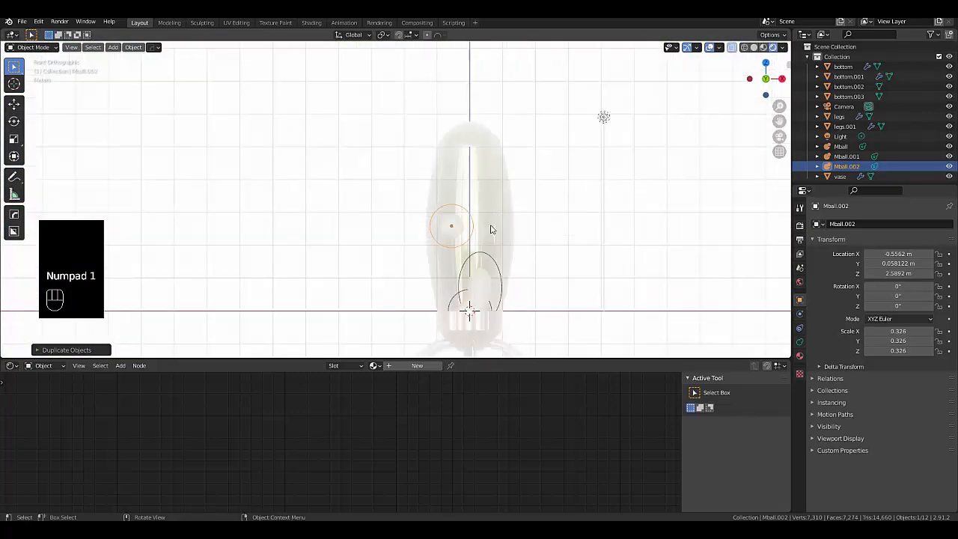
key("s")
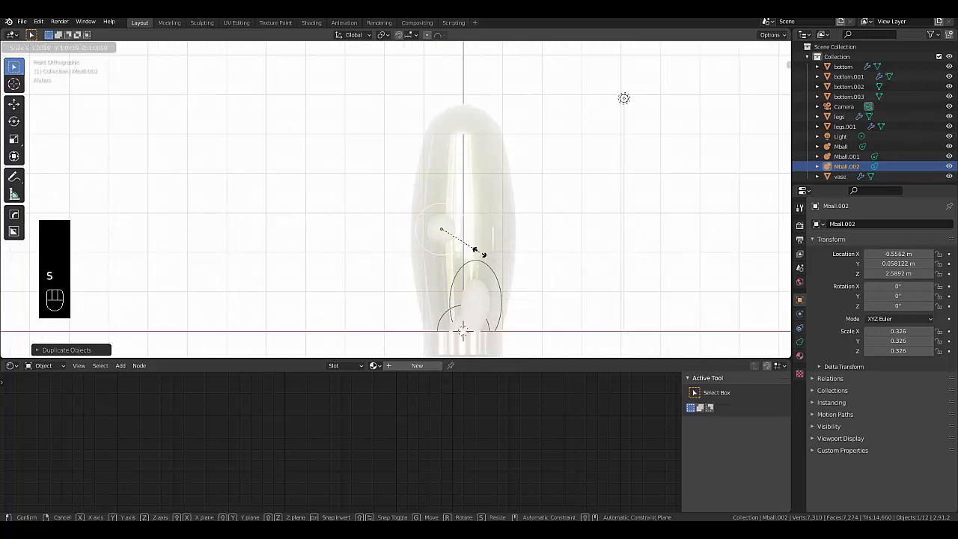
key("z")
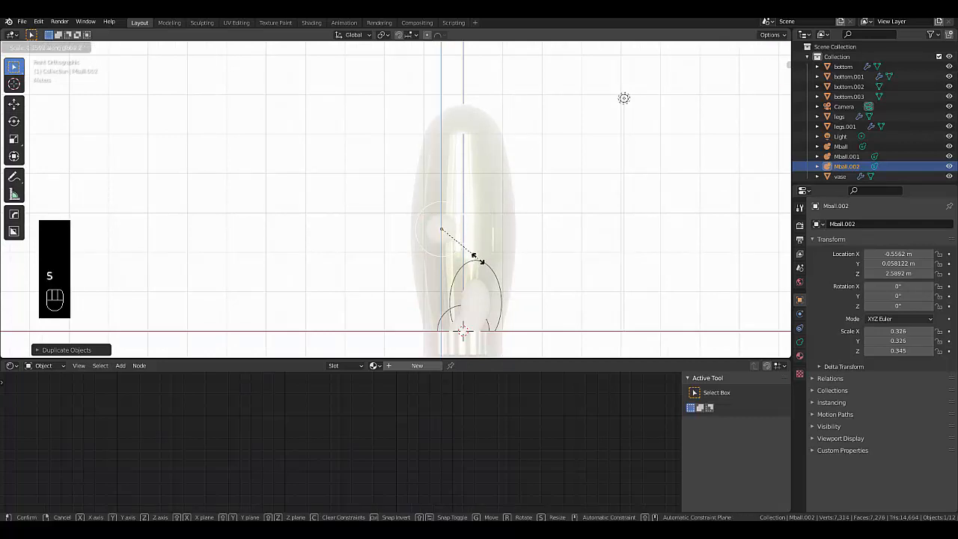
left_click(474, 281)
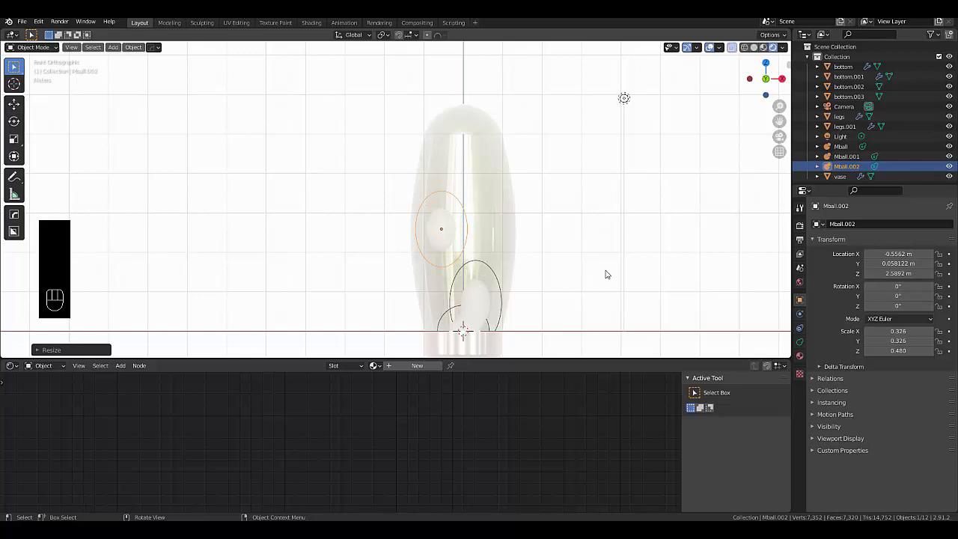
key("r")
left_click(617, 204)
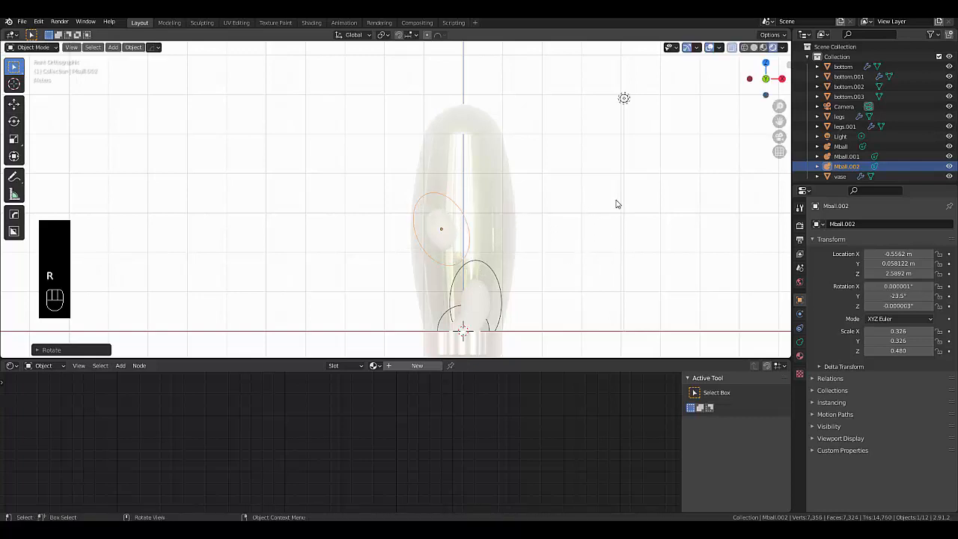
Step: Duplicate the tilted metaball to about X 0.23 m, Z 3.74 m and rotate the copy to about 33.1° around Y
key("shift+d")
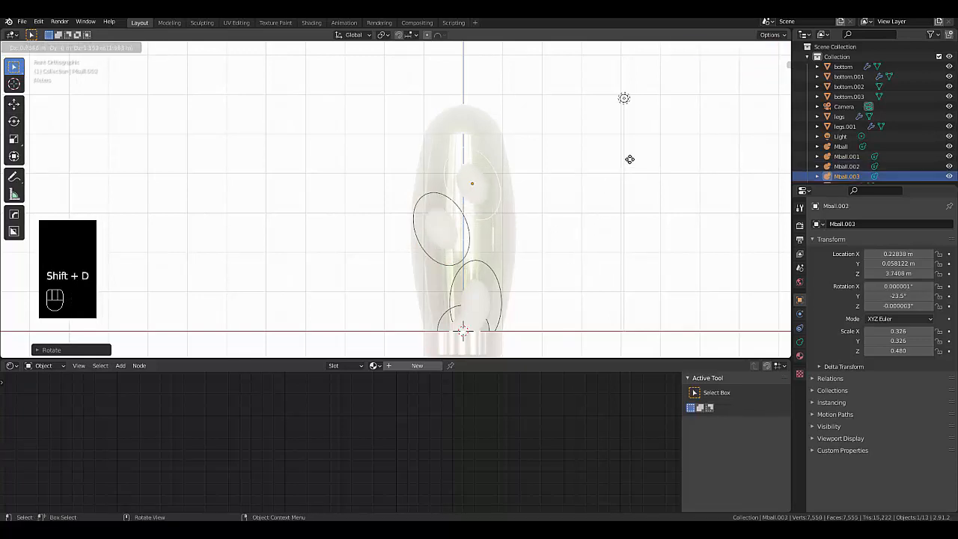
left_click(629, 159)
key("r")
left_click(501, 264)
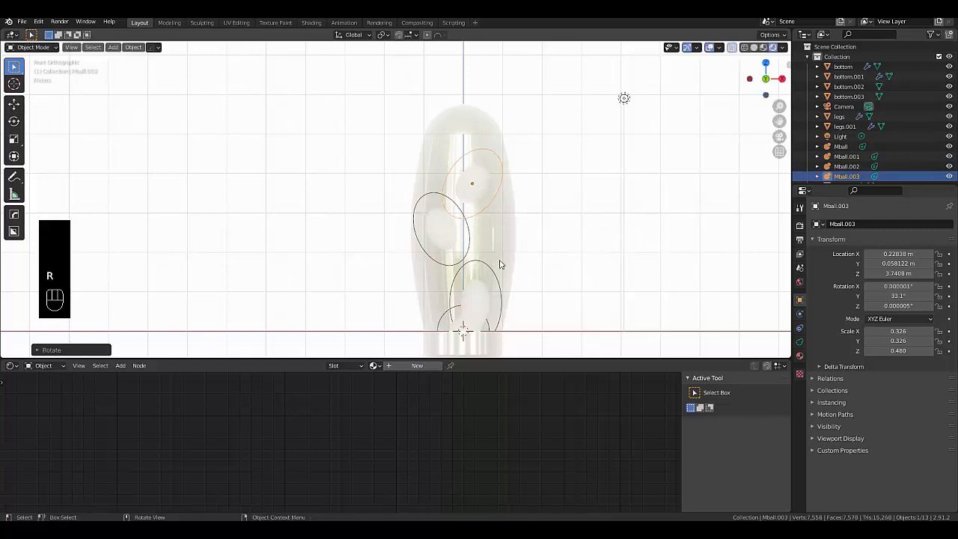
Step: Shrink the upper metaball along global Z to scale values of about 0.298, 0.326 and 0.378
key("s")
key("z")
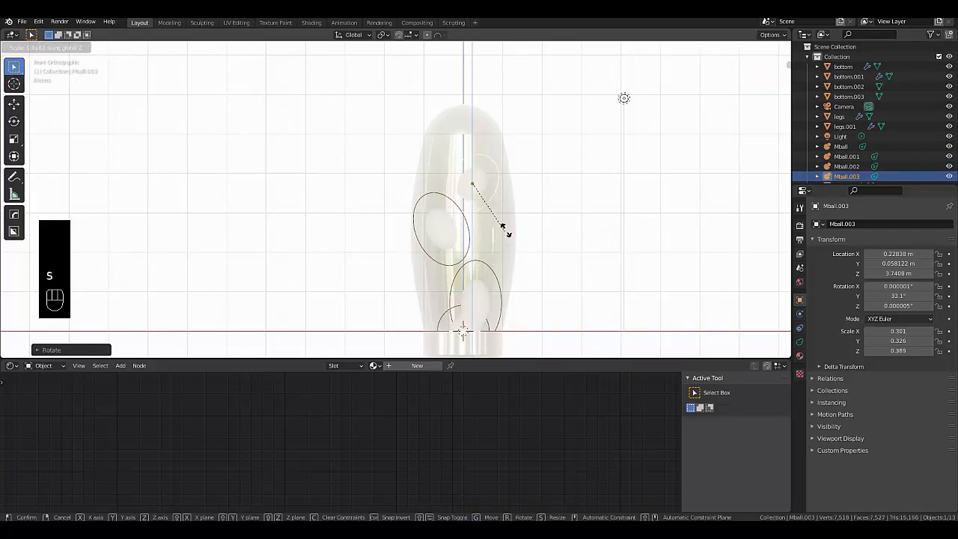
left_click(507, 231)
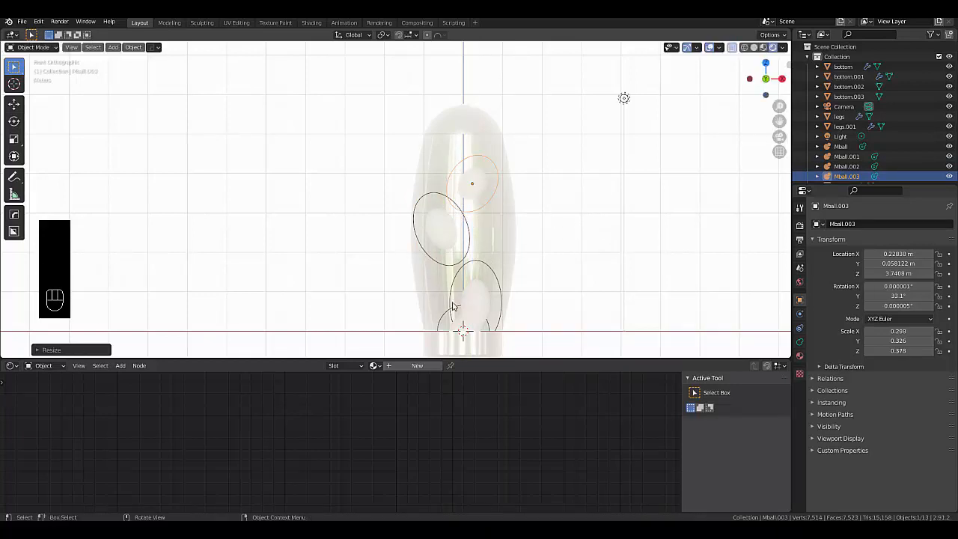
Step: Duplicate the base metaball to X 0 m, Z about 4.9 m at the vase's top and enlarge the copy to a scale of about 0.517
left_click(457, 330)
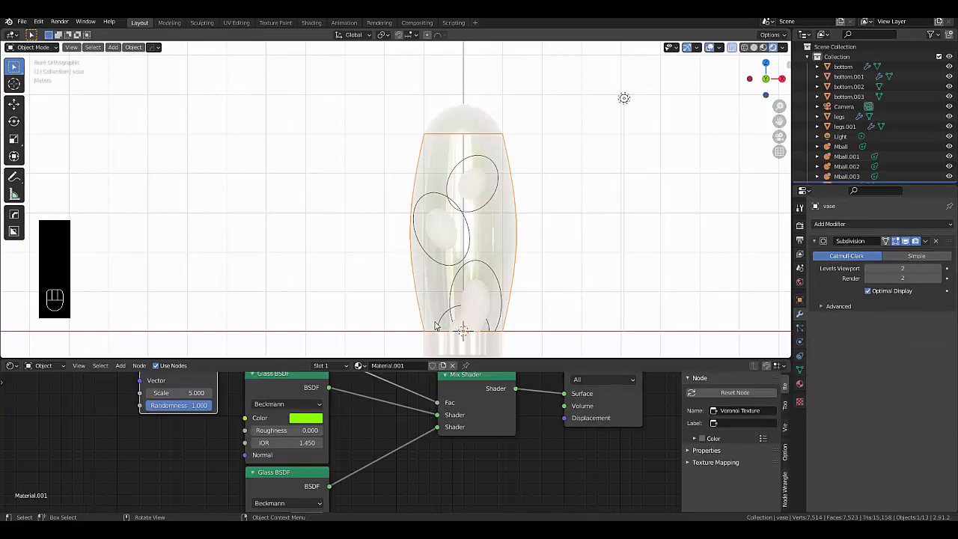
left_click(443, 323)
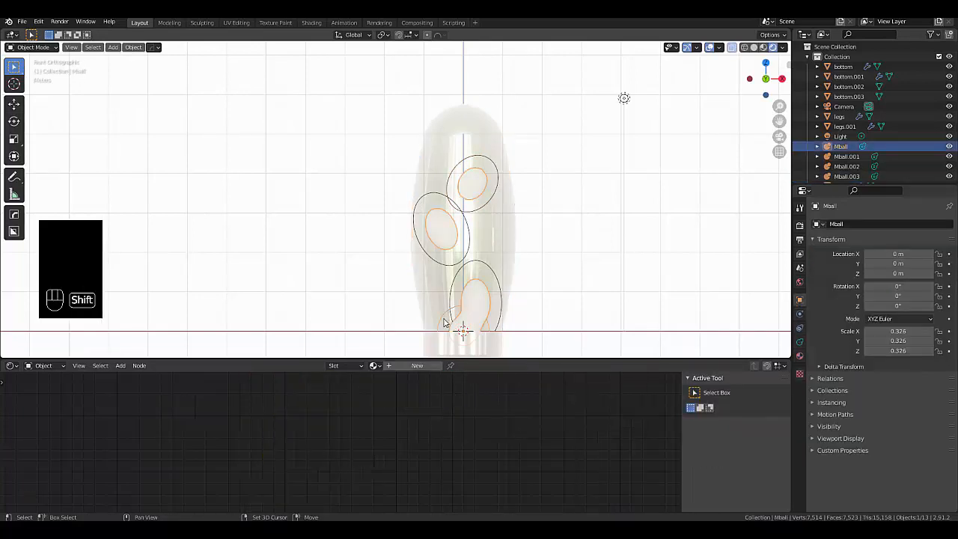
key("shift+d")
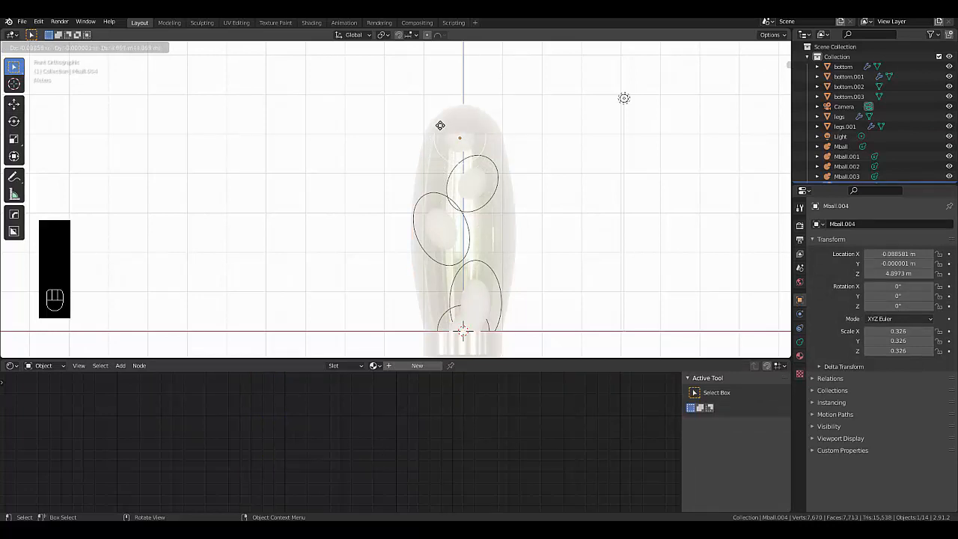
left_click(444, 126)
key("s")
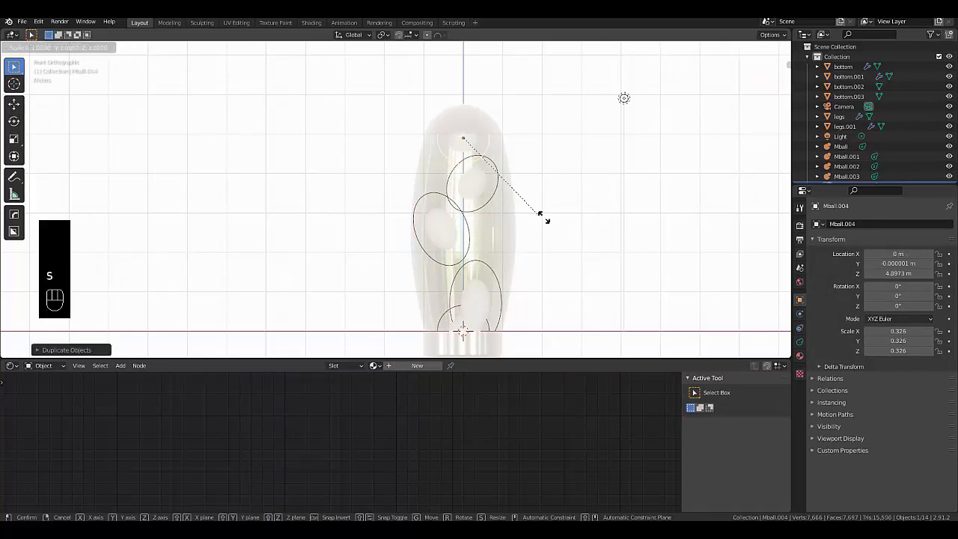
left_click(588, 256)
Step: Inspect the metaball blobs inside the vase in front view, looking closely at the base blob where it meets the stand
scroll(526, 281, "down", 1)
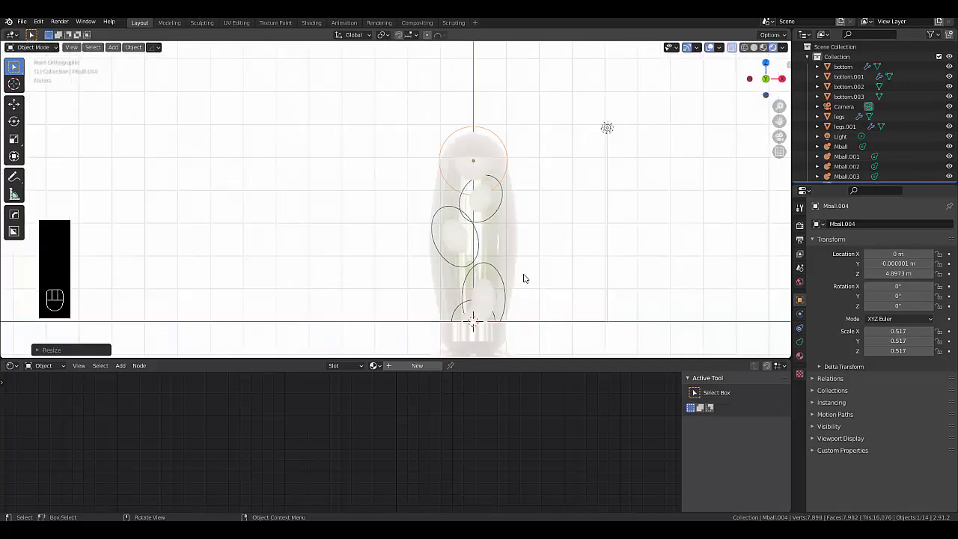
scroll(476, 298, "up", 2)
scroll(489, 259, "up", 2)
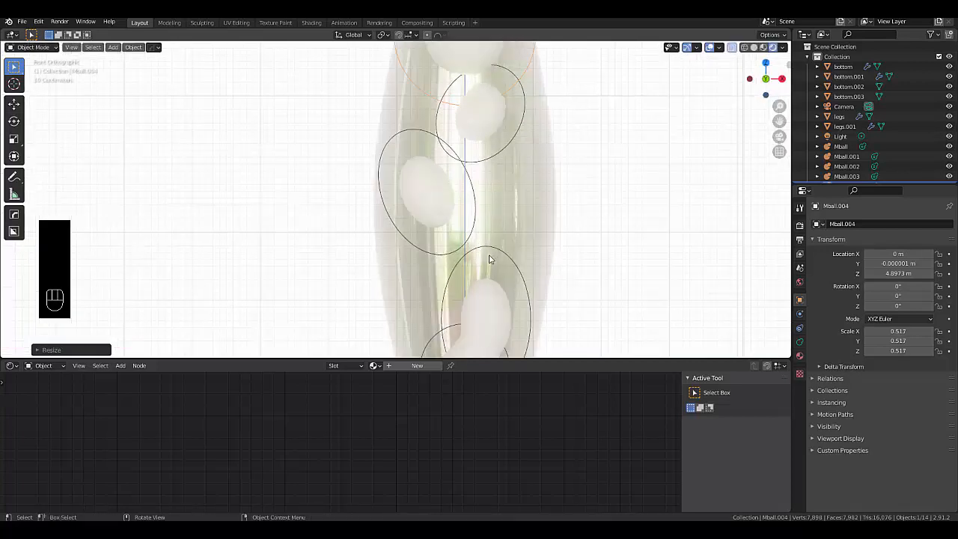
scroll(437, 223, "down", 3)
scroll(448, 278, "up", 5)
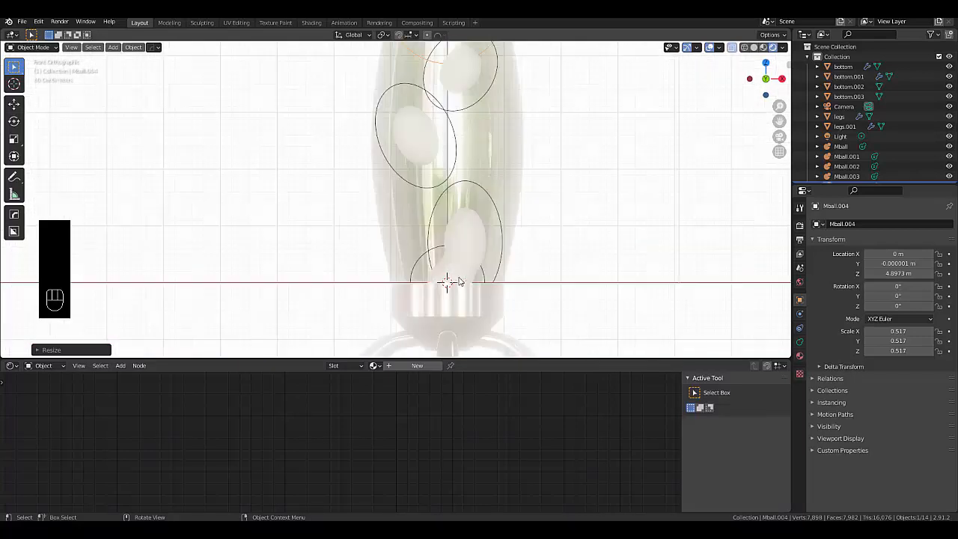
left_click(408, 287)
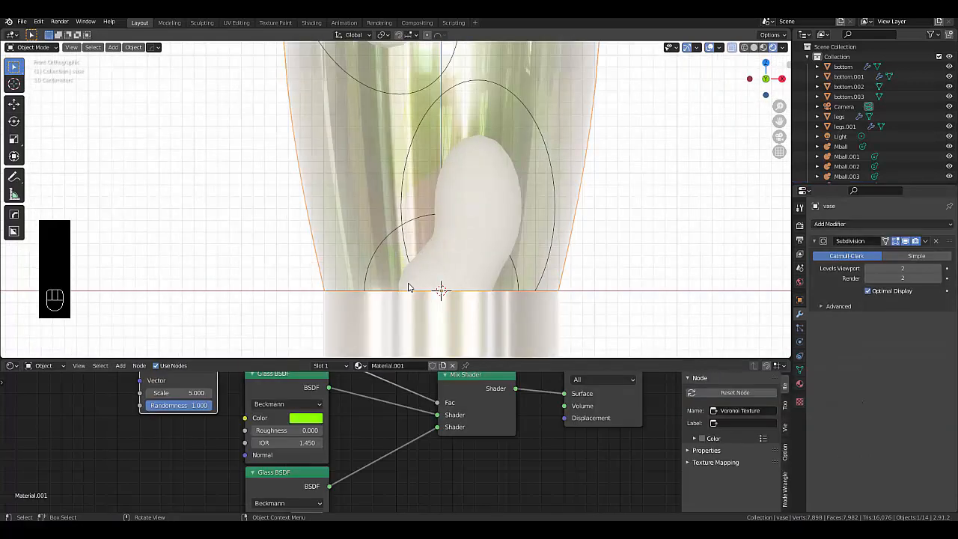
left_click(408, 278)
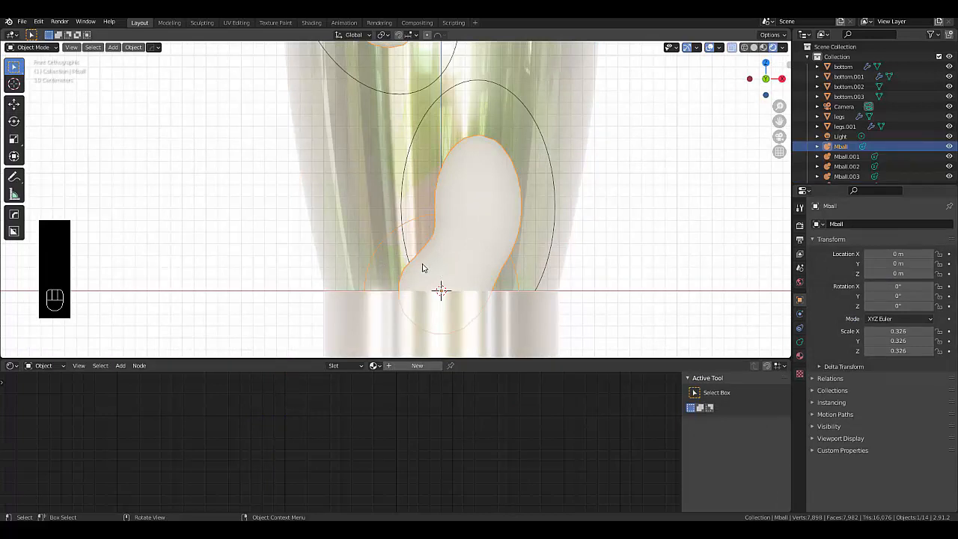
scroll(423, 268, "down", 5)
scroll(387, 182, "up", 2)
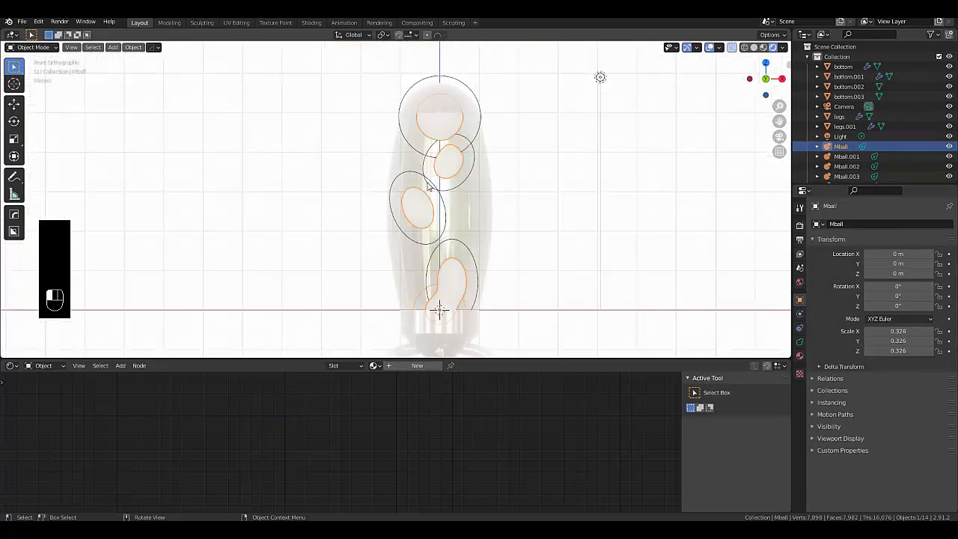
left_click(368, 202)
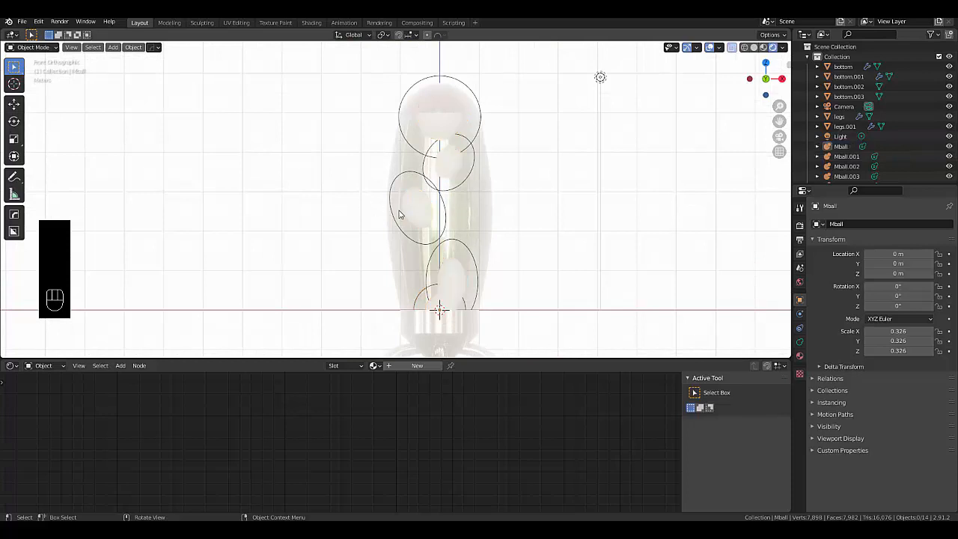
Step: Create a new material on the base metaball and delete its default Principled BSDF node
left_click(439, 310)
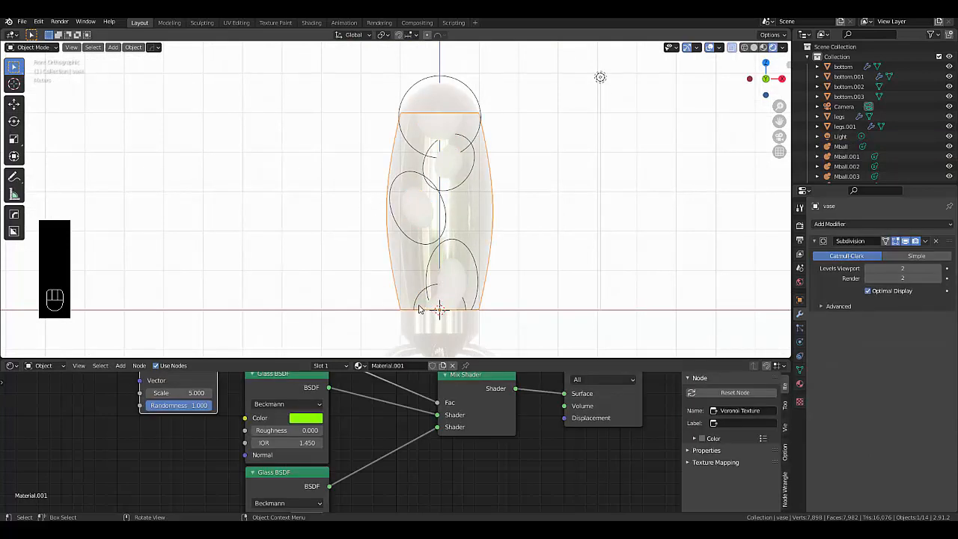
left_click(420, 302)
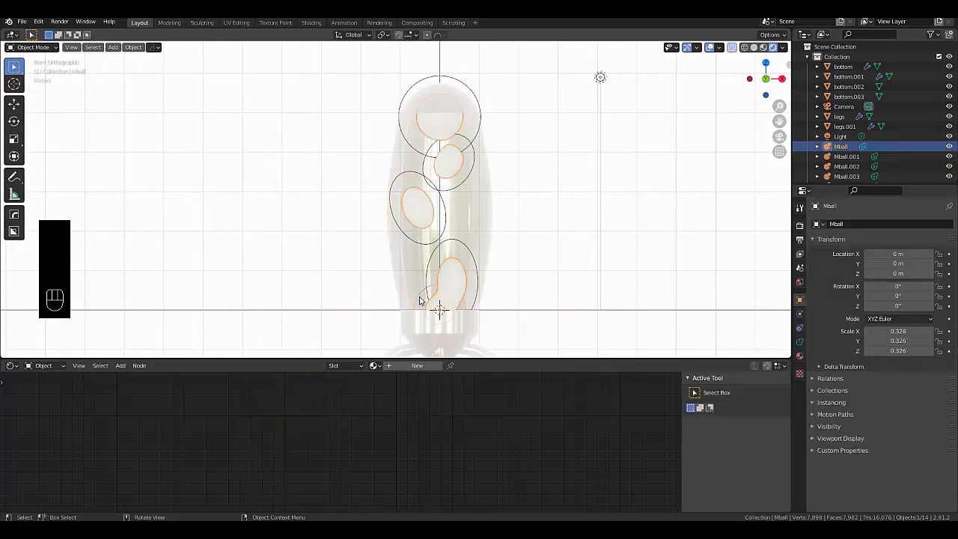
left_click(411, 365)
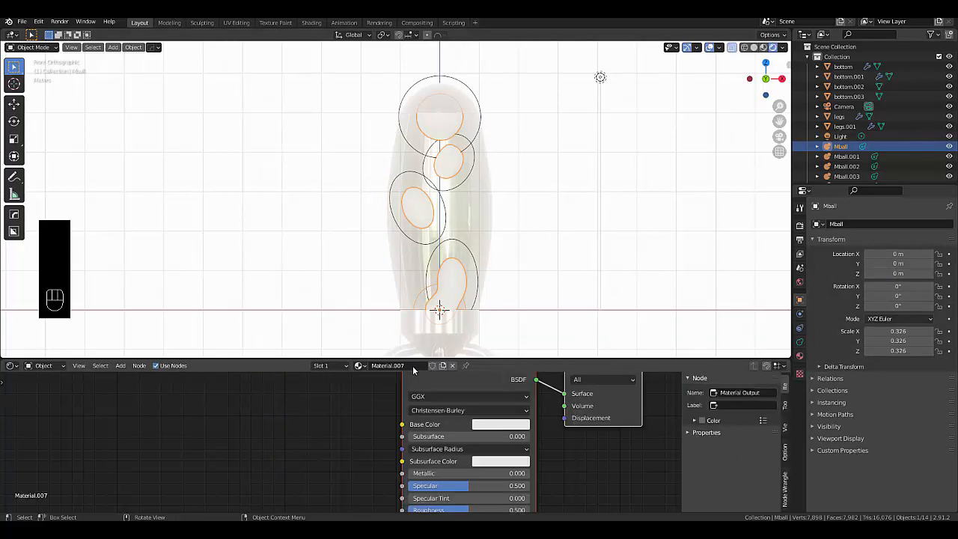
key("x")
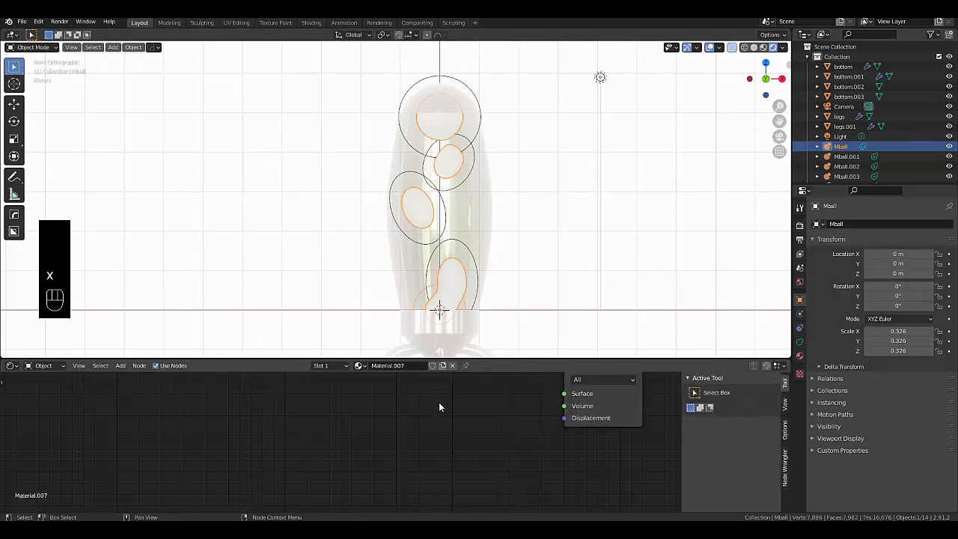
Step: Add an Emission shader, connect it to the Material Output's Surface input and move it away to leave room between them
key("shift+a")
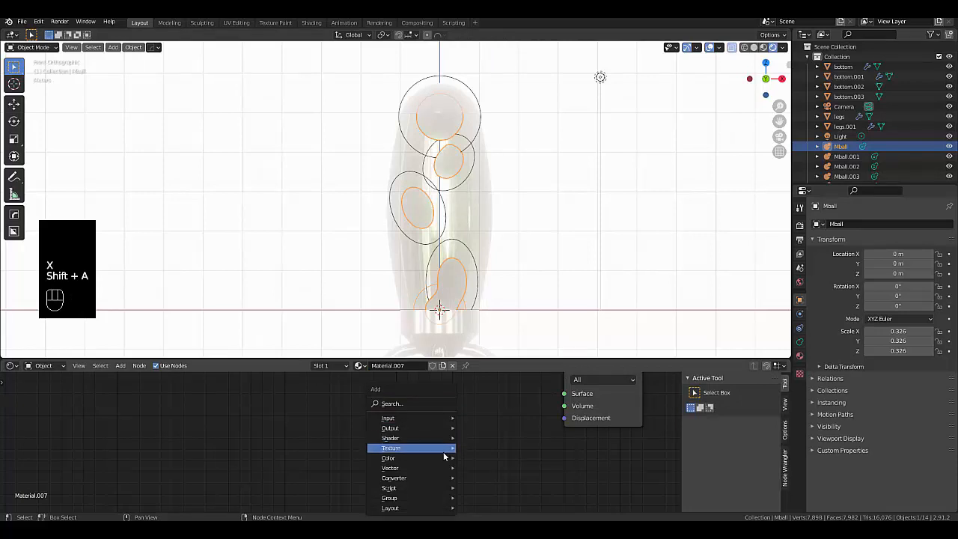
mouse_move(443, 449)
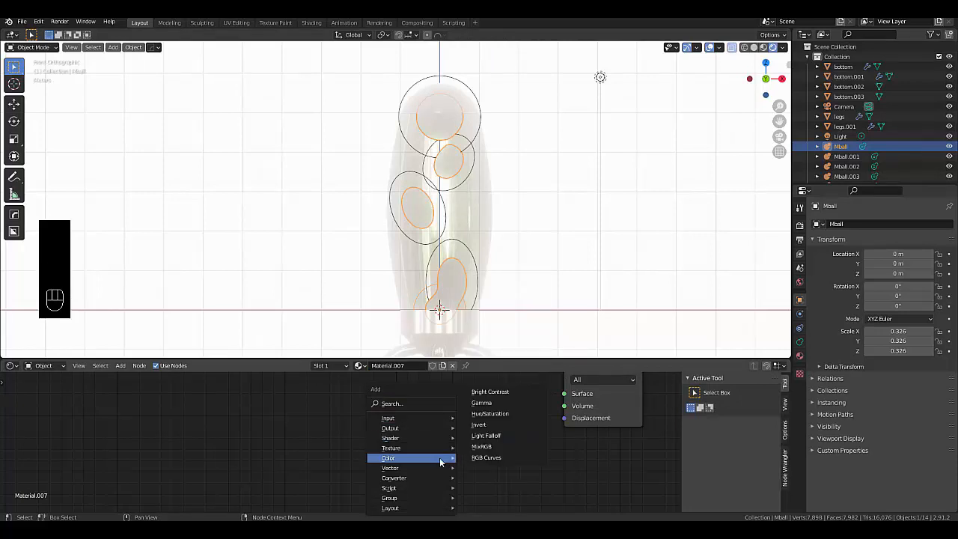
mouse_move(418, 437)
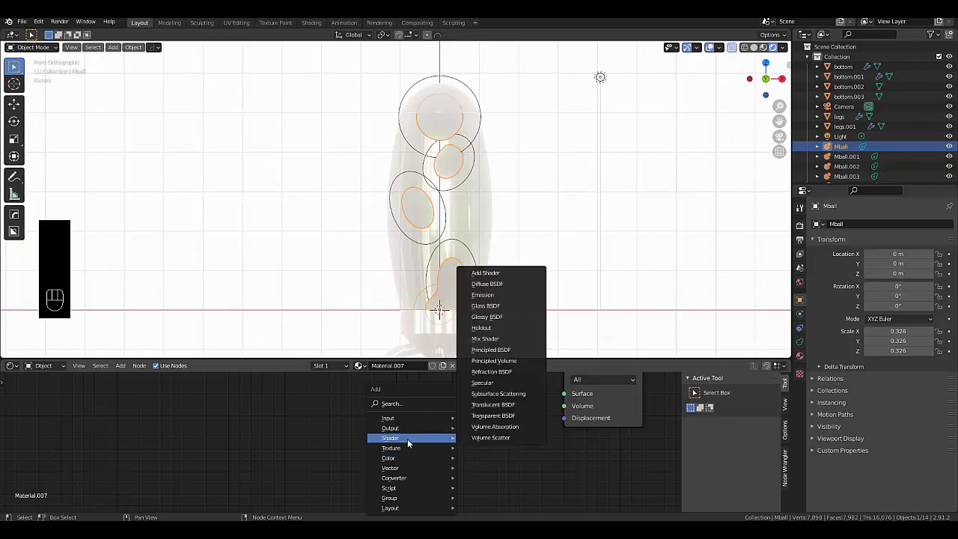
left_click(487, 296)
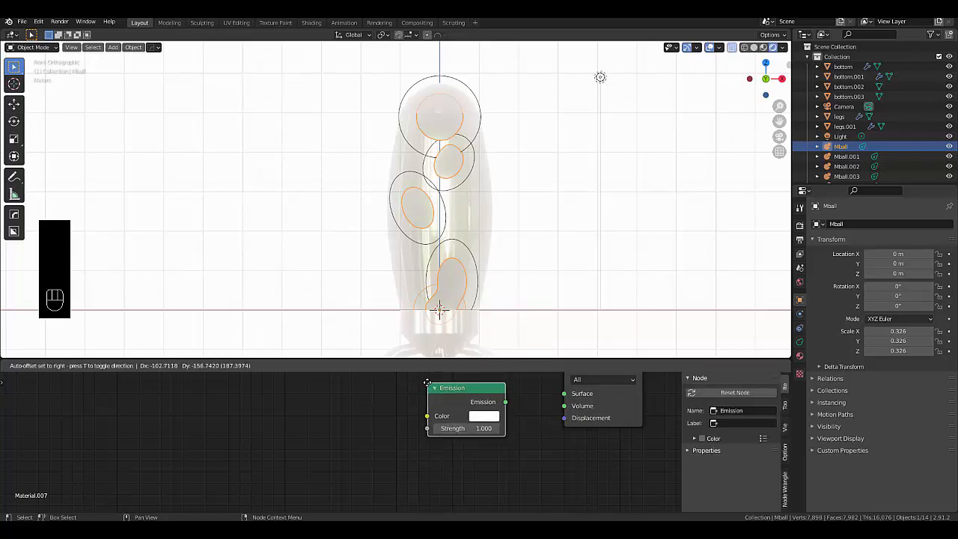
left_click(505, 404)
left_click_drag(506, 405, 563, 394)
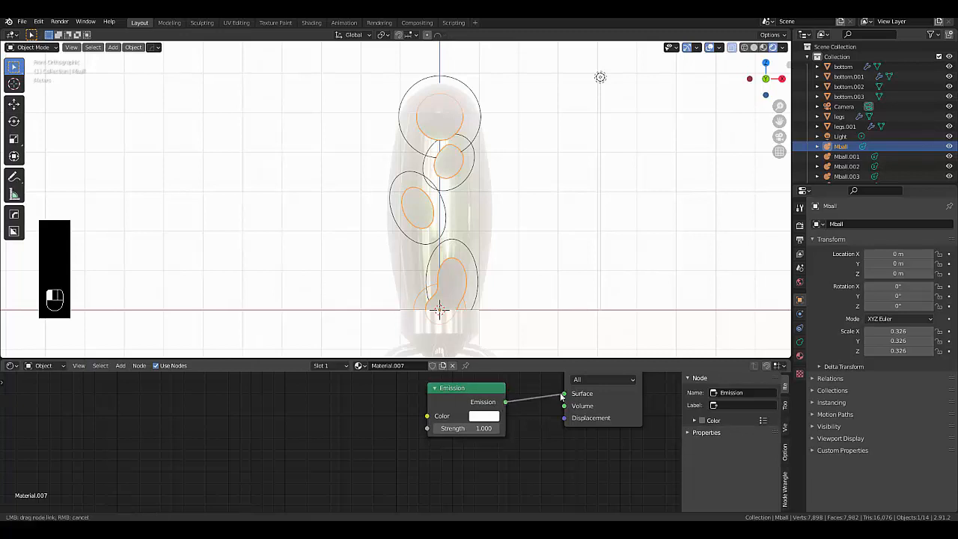
left_click_drag(436, 393, 306, 426)
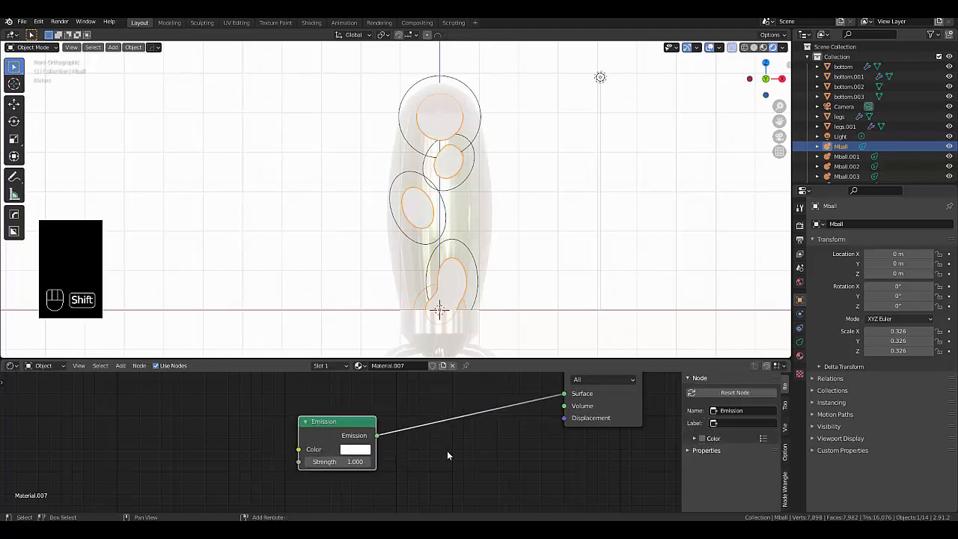
Step: Insert a Mix Shader on the link between the Emission node and the Material Output
key("shift+a")
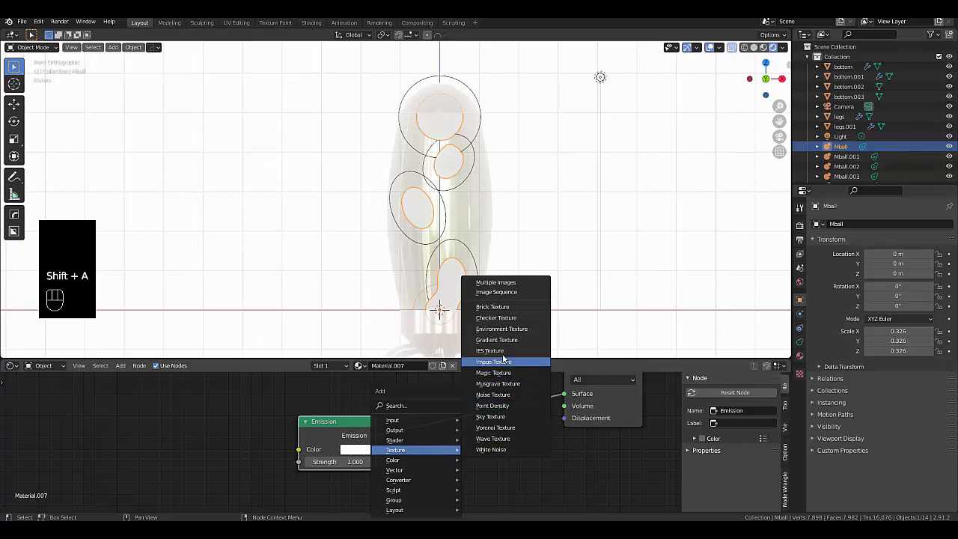
mouse_move(422, 439)
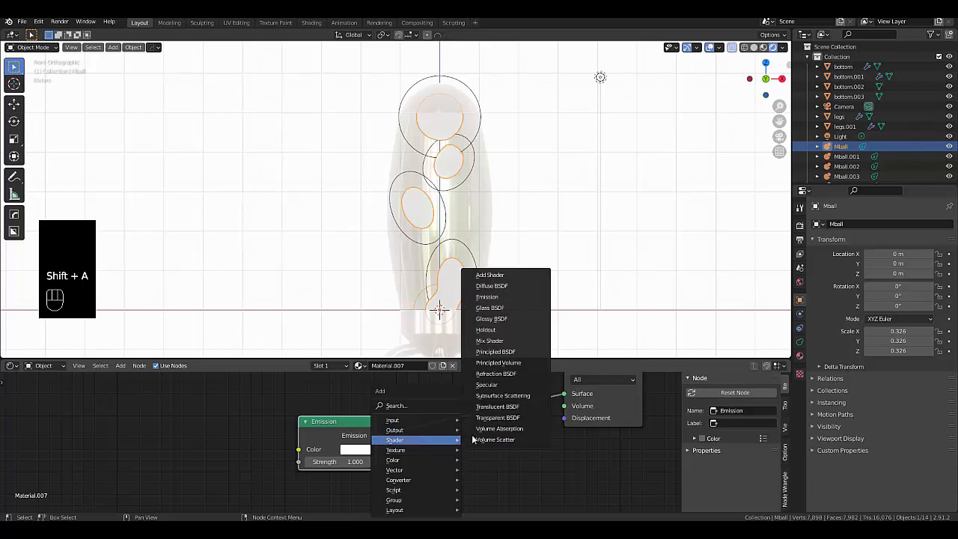
left_click(489, 340)
left_click(457, 384)
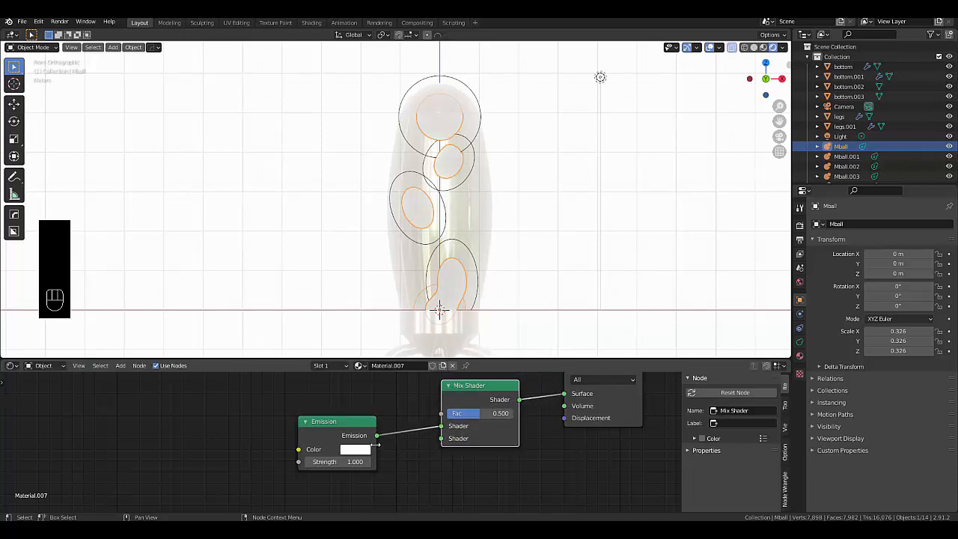
Step: Add a Glass BSDF below the Emission node and connect it to the Mix Shader's second Shader input
scroll(376, 445, "down", 5)
scroll(334, 497, "up", 6)
key("shift+a")
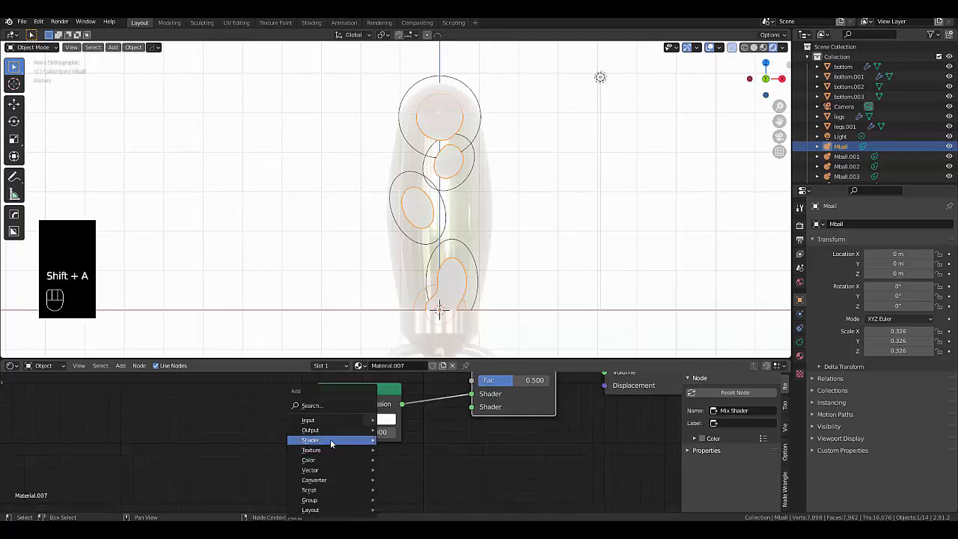
mouse_move(330, 444)
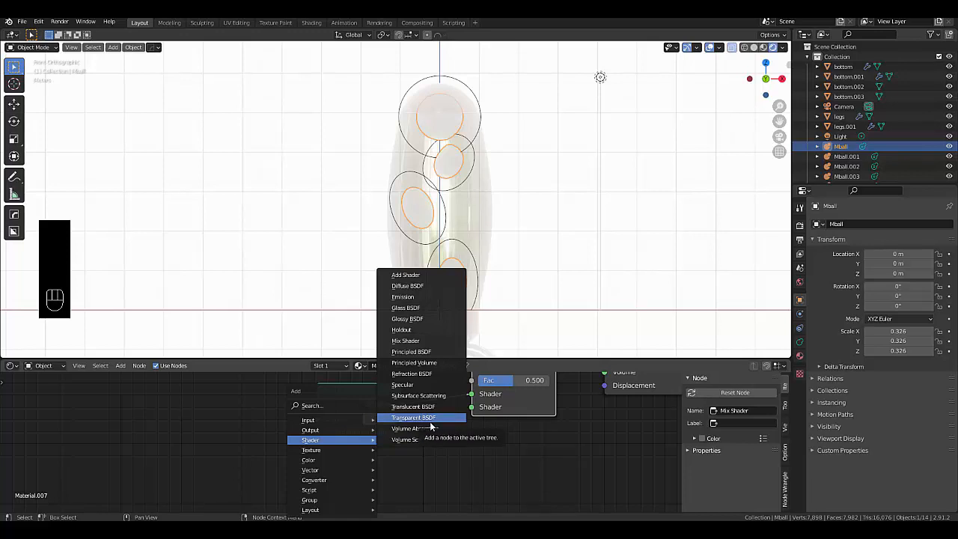
left_click(407, 308)
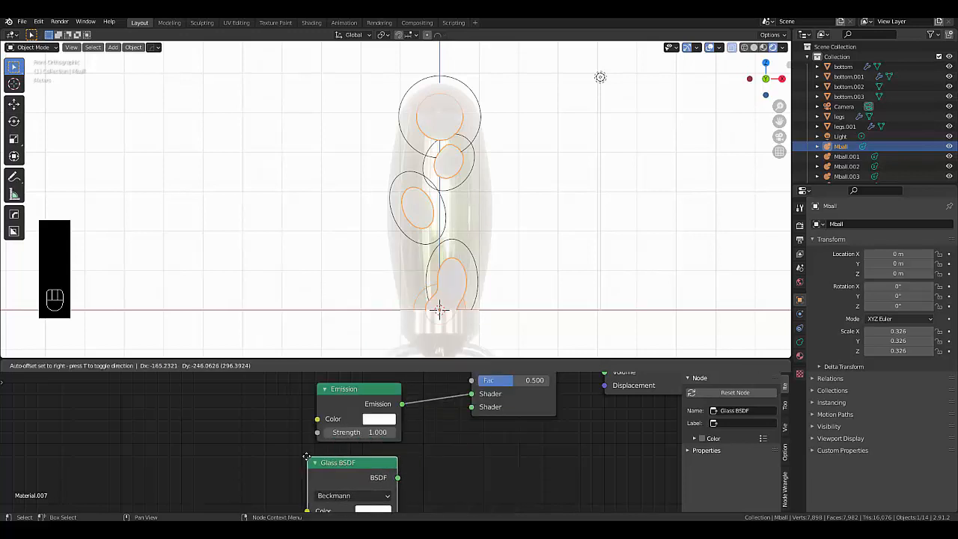
left_click(306, 456)
left_click_drag(471, 407, 397, 478)
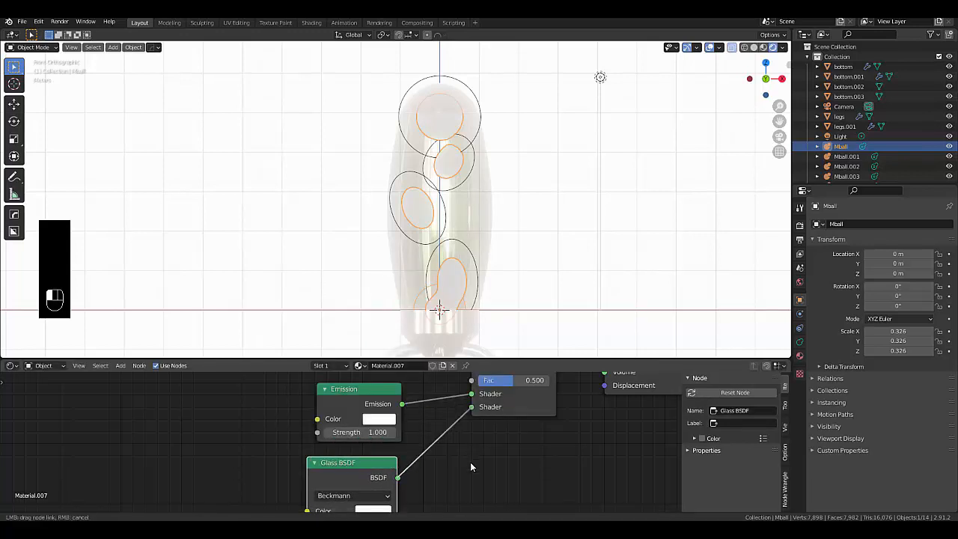
Step: Add a Noise Texture and connect its Color output to the Mix Shader's Fac input
scroll(473, 482, "down", 4)
scroll(442, 431, "up", 2)
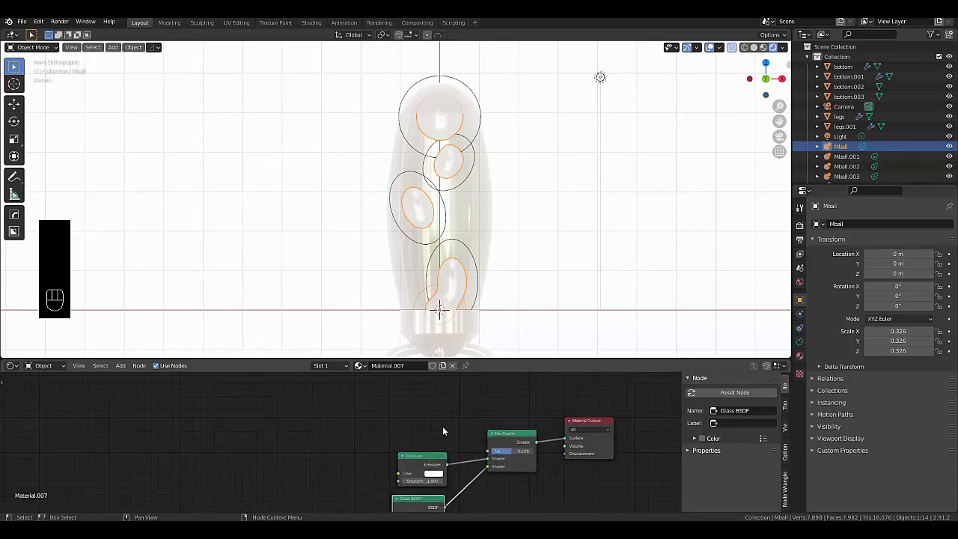
scroll(442, 430, "up", 2)
key("shift+a")
mouse_move(362, 383)
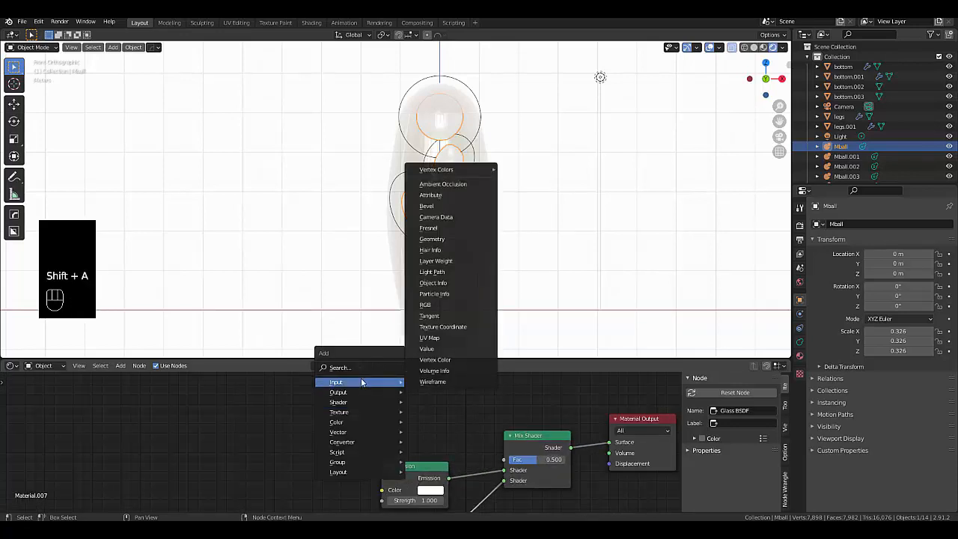
mouse_move(356, 413)
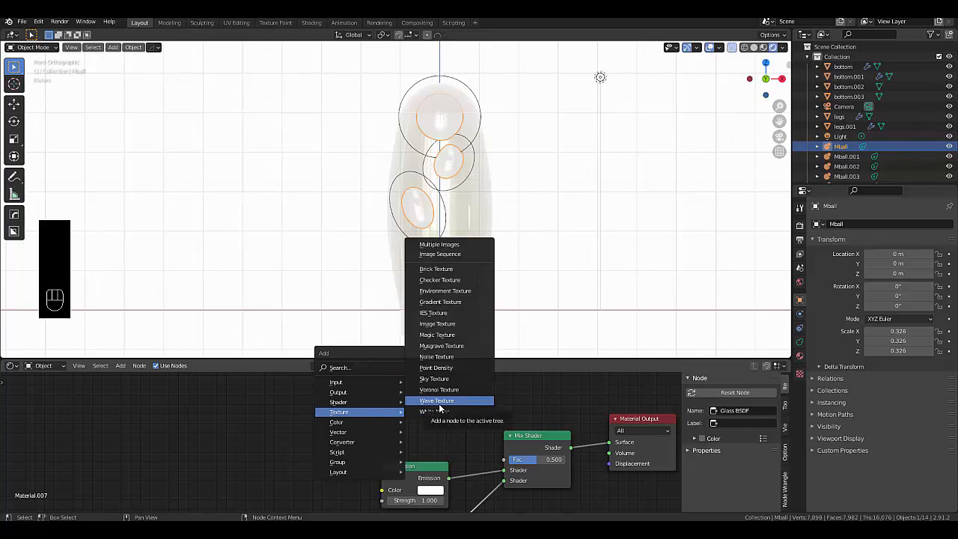
left_click(445, 363)
left_click(267, 381)
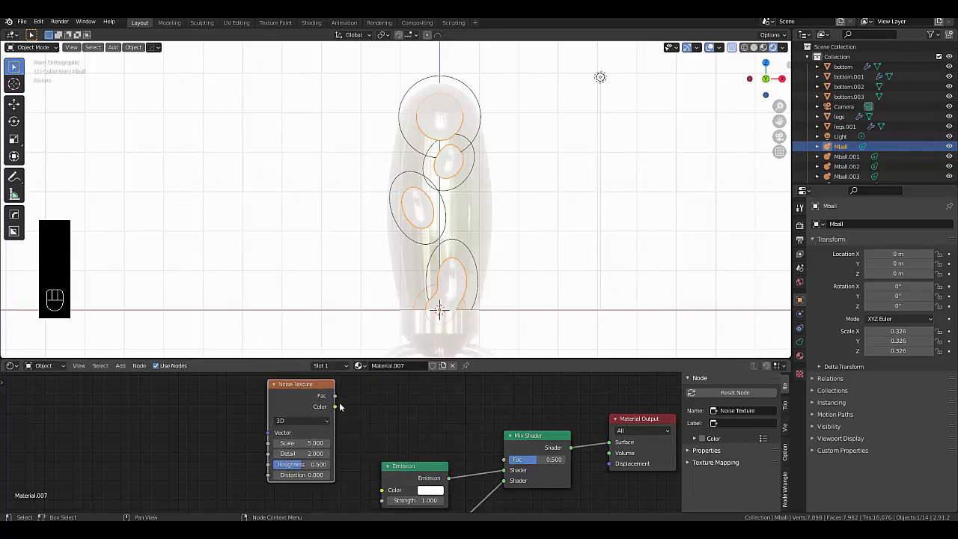
left_click_drag(335, 407, 503, 460)
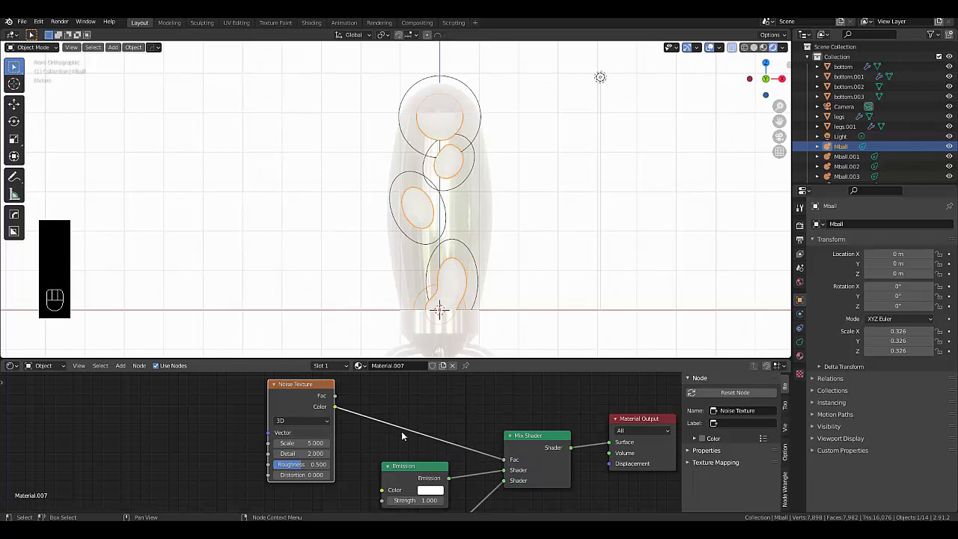
Step: Set the Emission node's strength to 30 in the metaball material
scroll(402, 429, "down", 2)
scroll(449, 485, "up", 3)
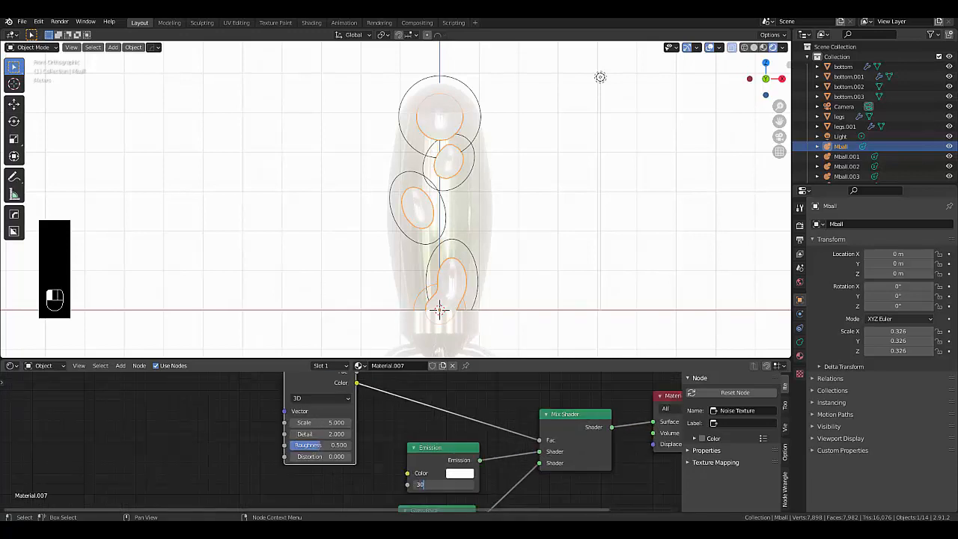
key("Return")
scroll(449, 484, "up", 1)
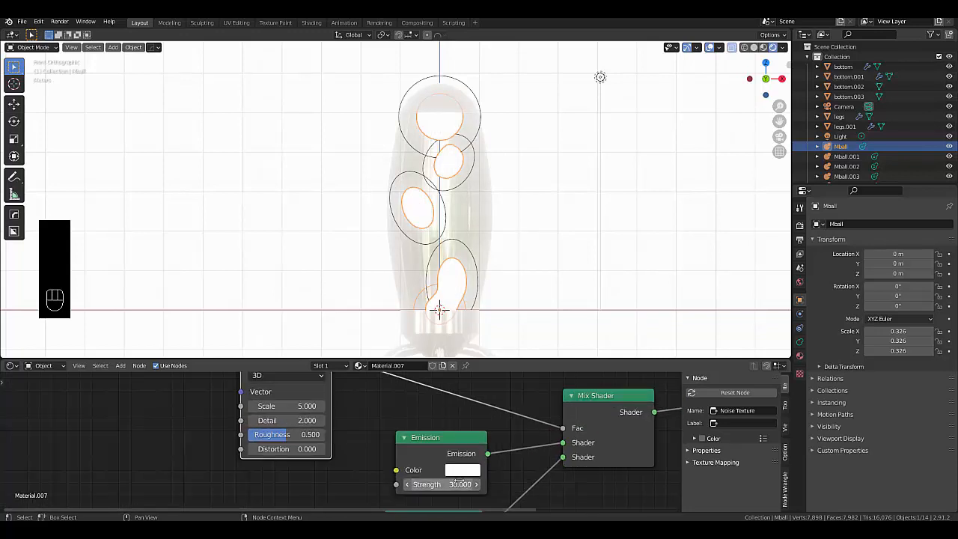
Step: Set the Emission node's color to a bright orange, hex FF9E0F, in the metaball material
left_click(462, 470)
left_click(473, 357)
left_click_drag(473, 356, 475, 364)
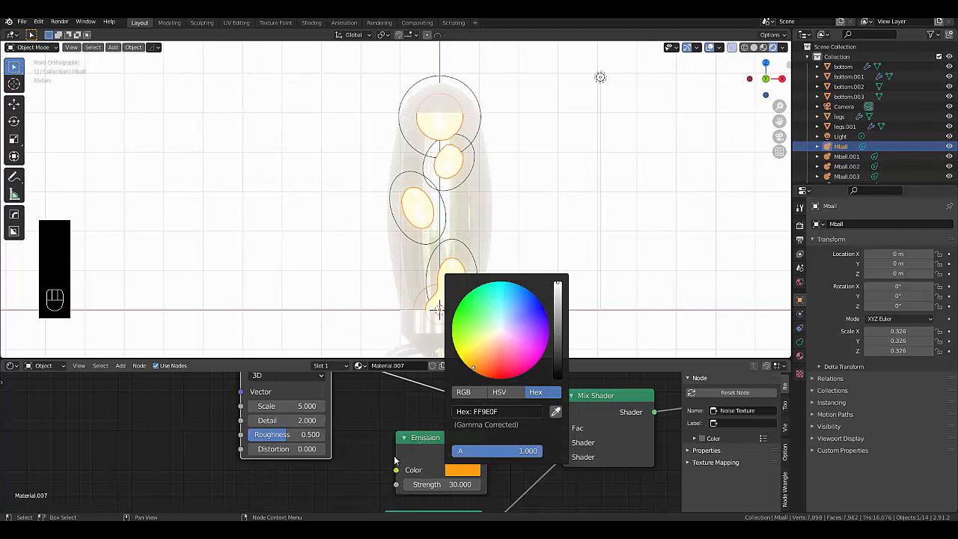
scroll(412, 440, "down", 5)
mouse_move(449, 285)
middle_mouse_down()
mouse_move(456, 271)
mouse_move(456, 298)
mouse_move(471, 296)
mouse_move(437, 296)
middle_mouse_up()
scroll(457, 298, "up", 3)
scroll(449, 297, "up", 3)
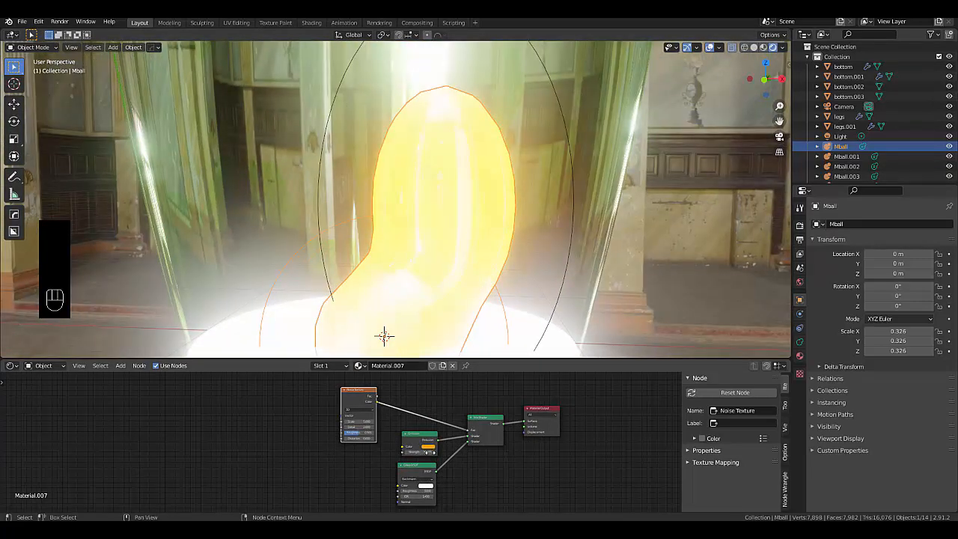
Step: Set the Glass BSDF node's color to a saturated orange-red
scroll(425, 492, "up", 6)
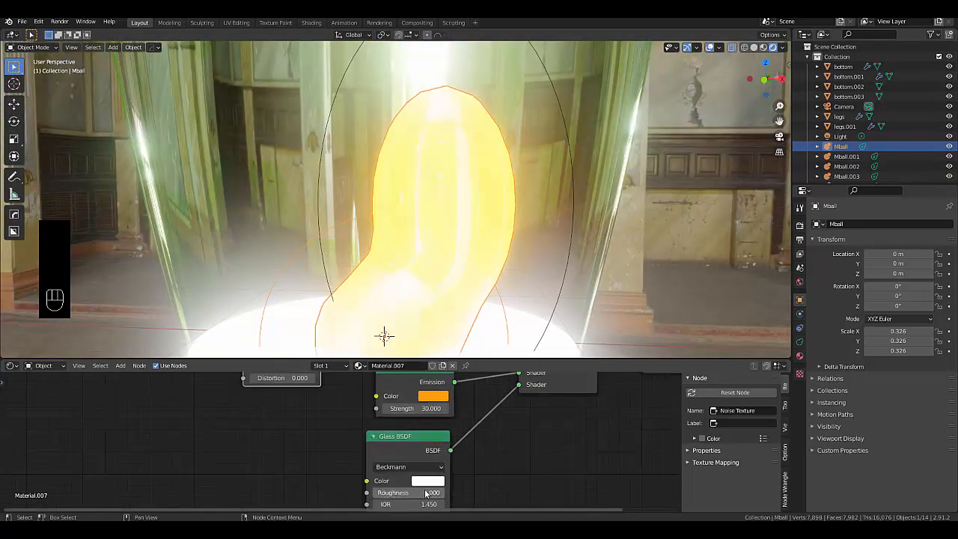
left_click(429, 479)
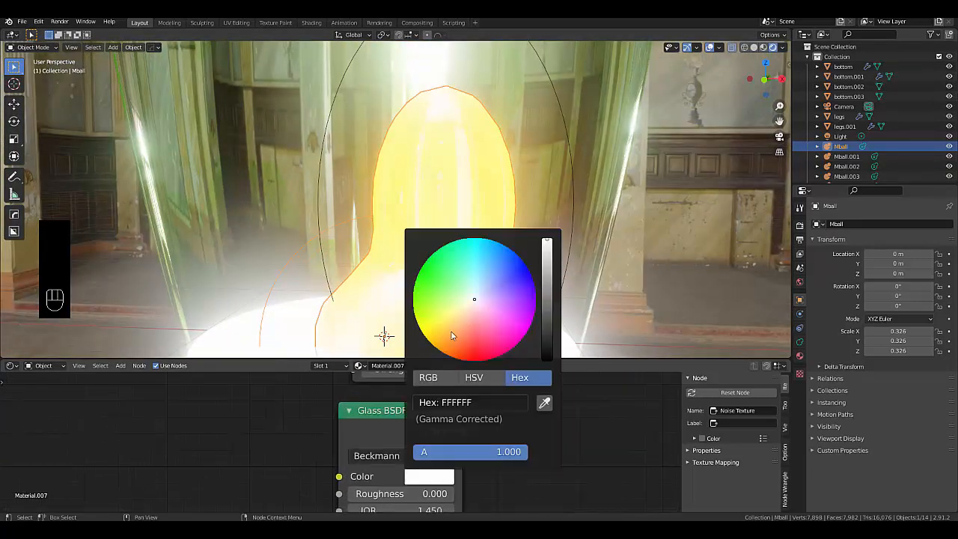
left_click_drag(452, 335, 455, 359)
scroll(397, 214, "down", 6)
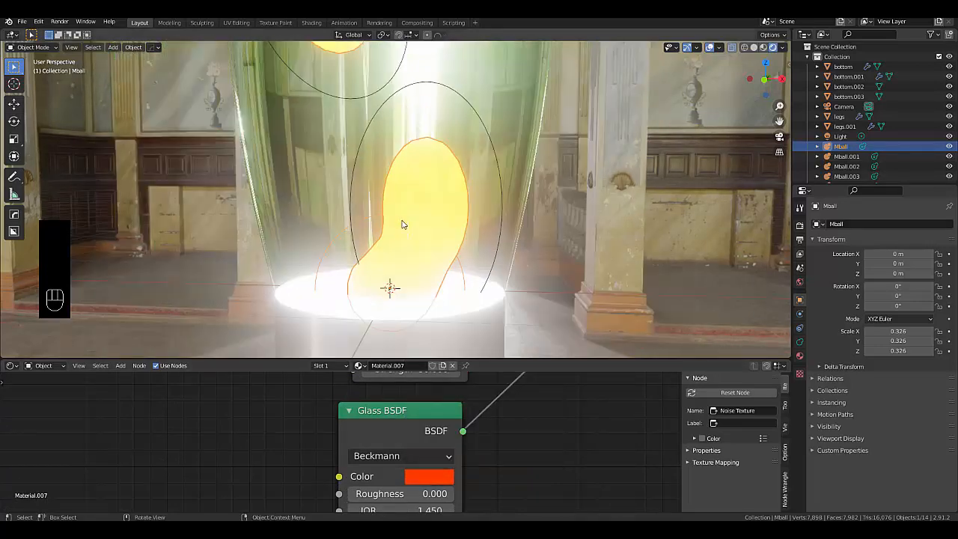
middle_click_drag(395, 190, 154, 99)
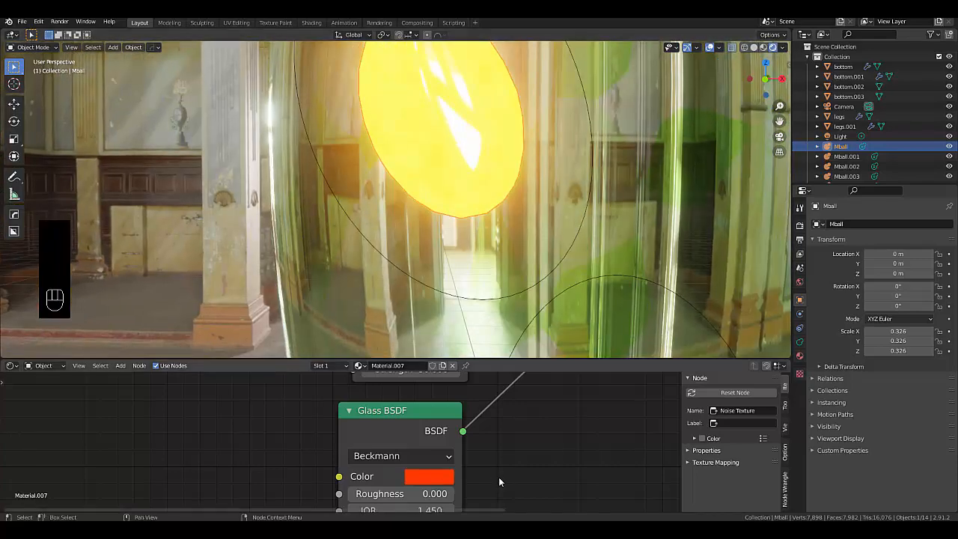
Step: Set the Noise Texture's Scale to 10 and raise its Detail to about 11.6
scroll(499, 476, "down", 2)
scroll(499, 477, "down", 2)
scroll(386, 415, "up", 6)
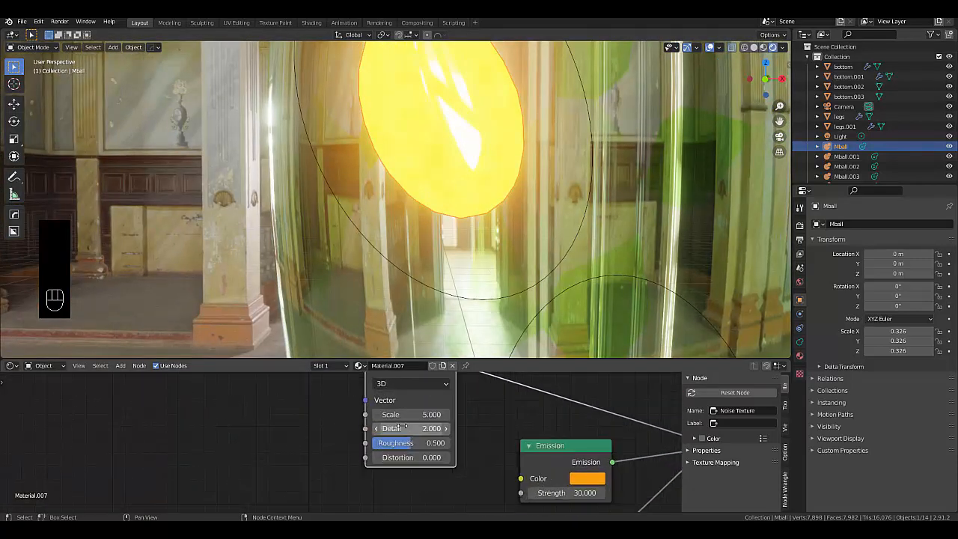
left_click_drag(425, 412, 397, 412)
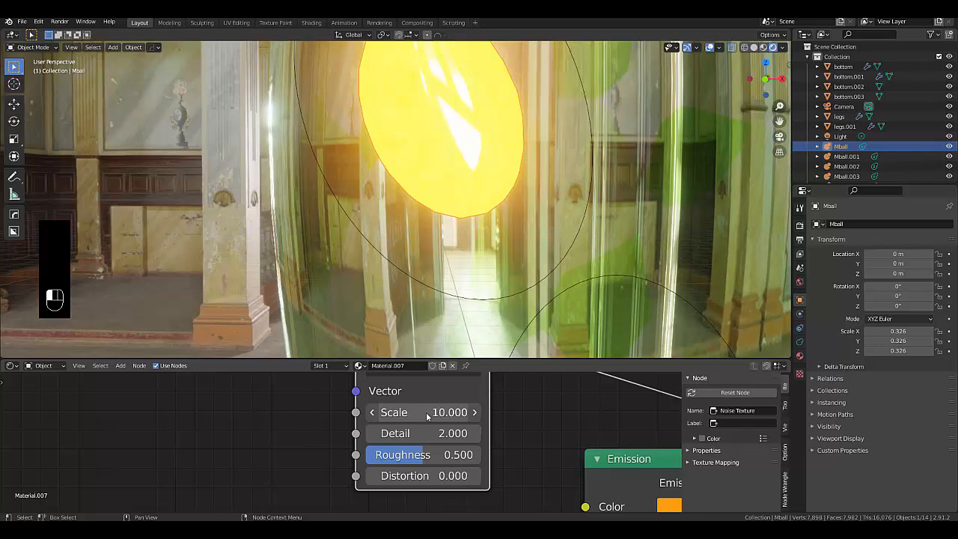
left_click_drag(428, 433, 487, 433)
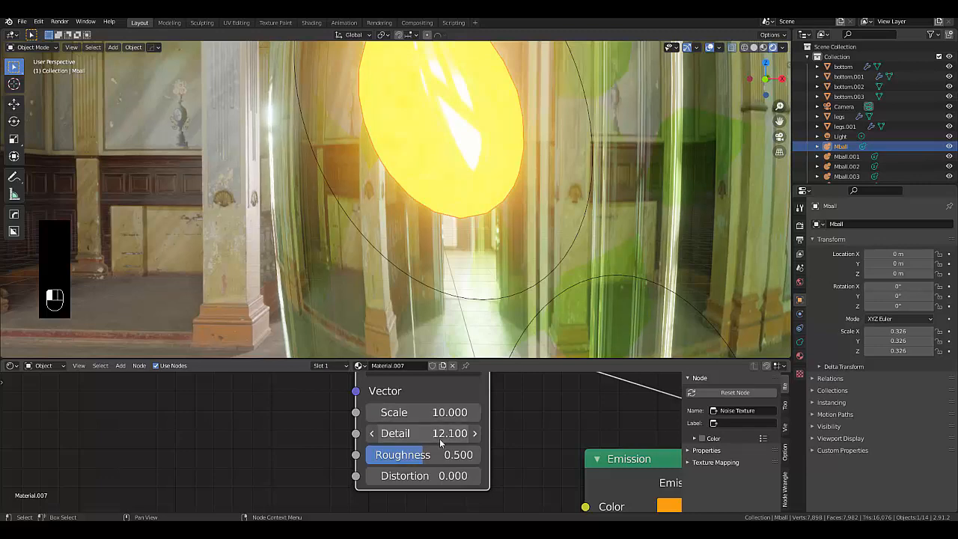
Step: Replace the Noise Texture with a Wave Texture and connect its Color output to the Mix Shader's Fac input
scroll(598, 433, "down", 5)
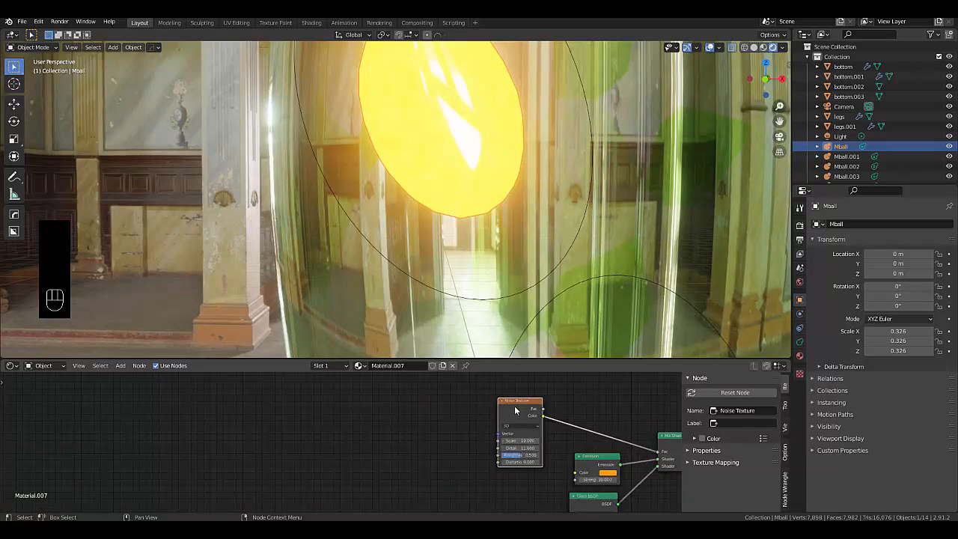
key("x")
key("shift+a")
mouse_move(515, 408)
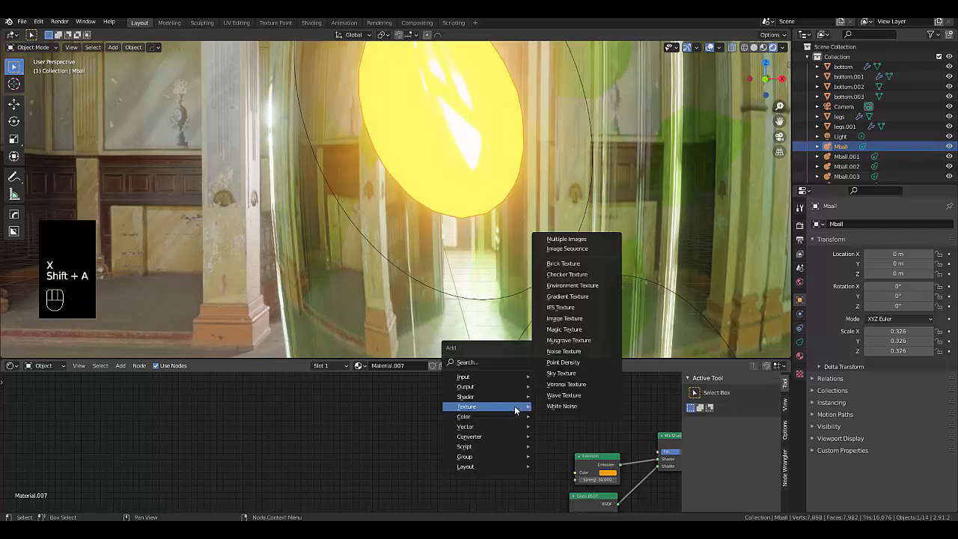
left_click(567, 396)
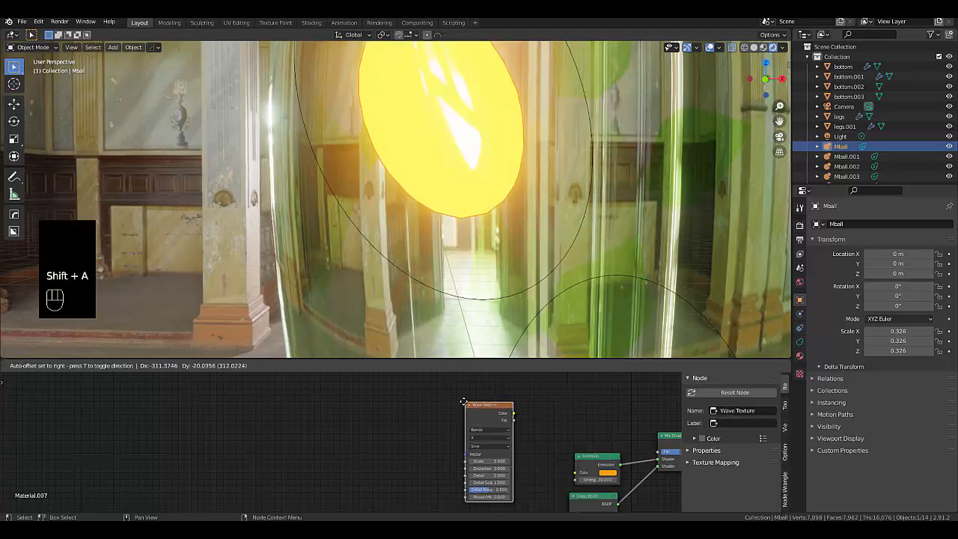
left_click(468, 406)
left_click_drag(513, 413, 660, 450)
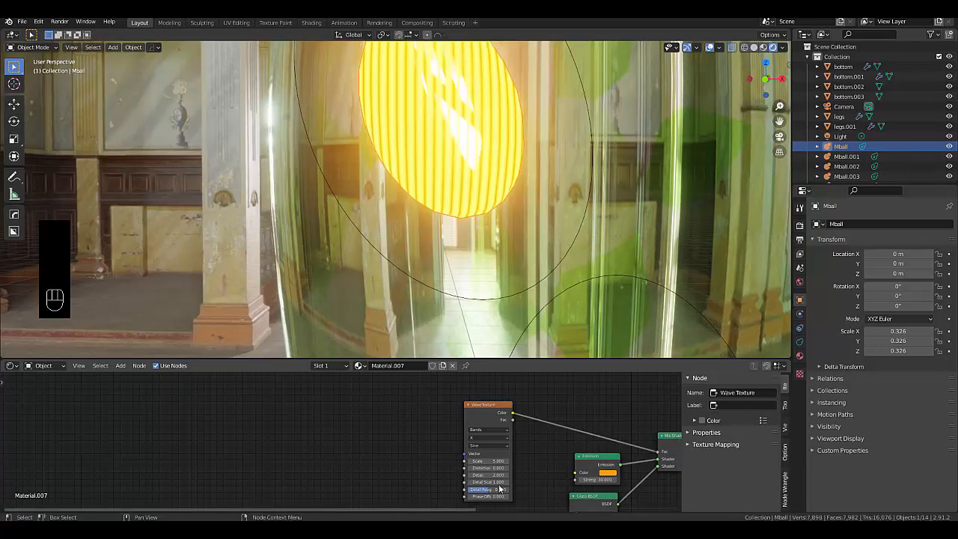
Step: Set the Wave Texture's Distortion to 32.5 and its Scale to 0.3
scroll(500, 488, "up", 5)
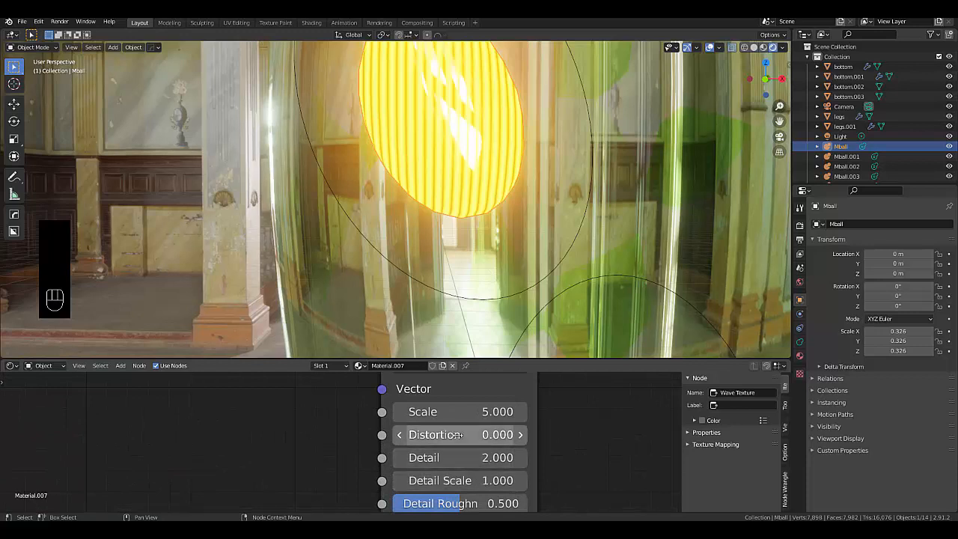
left_click_drag(455, 435, 703, 435)
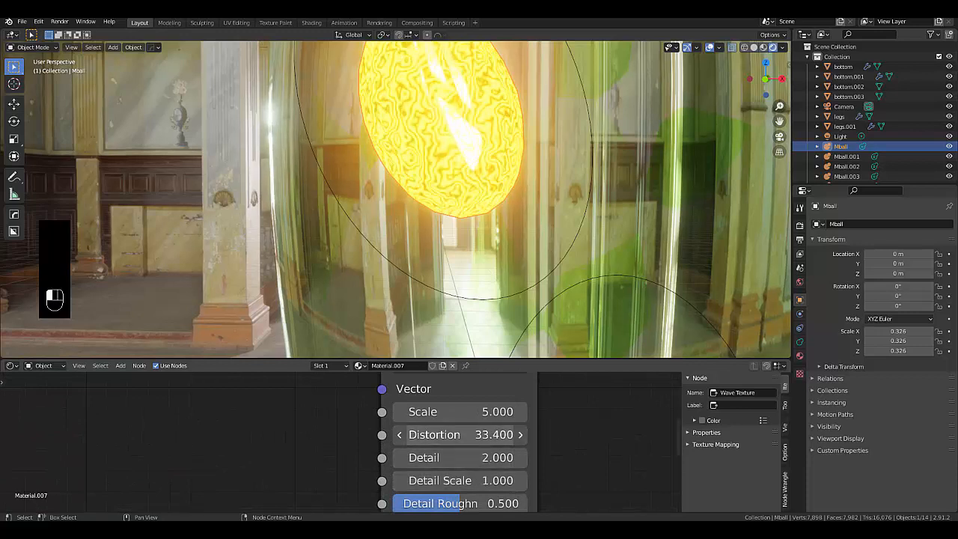
scroll(443, 439, "up", 1)
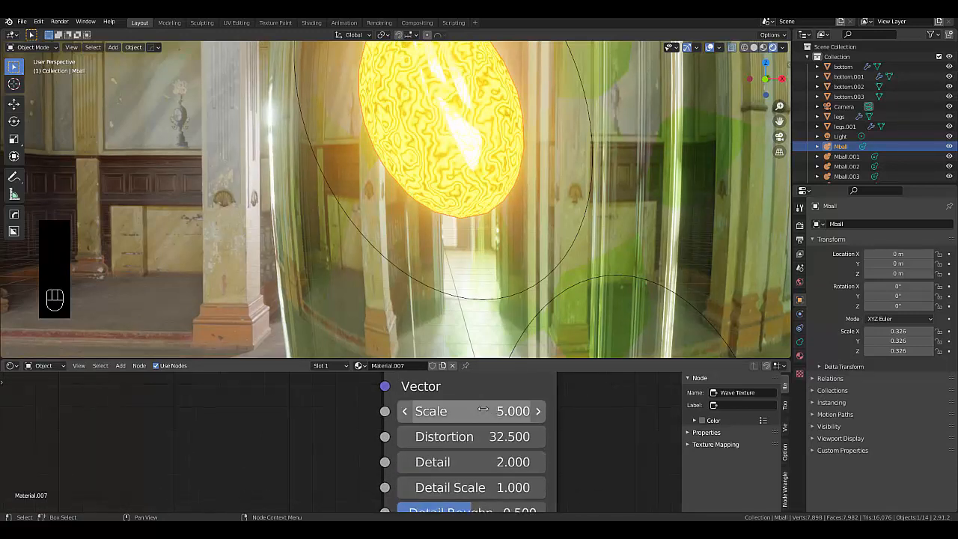
mouse_move(460, 411)
left_mouse_down()
mouse_move(364, 411)
mouse_move(425, 411)
left_mouse_up()
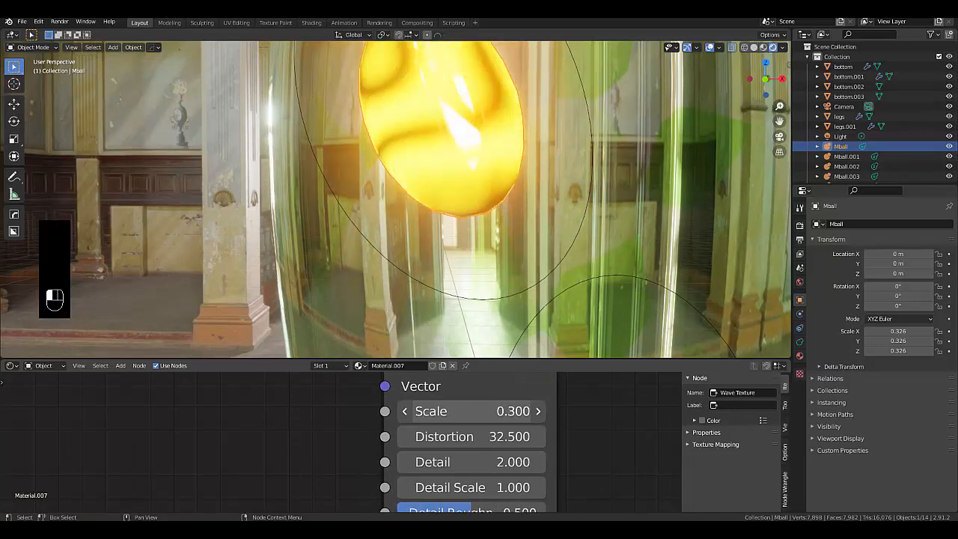
Step: Change the Glass BSDF node's color to a bright yellow
scroll(538, 441, "down", 8)
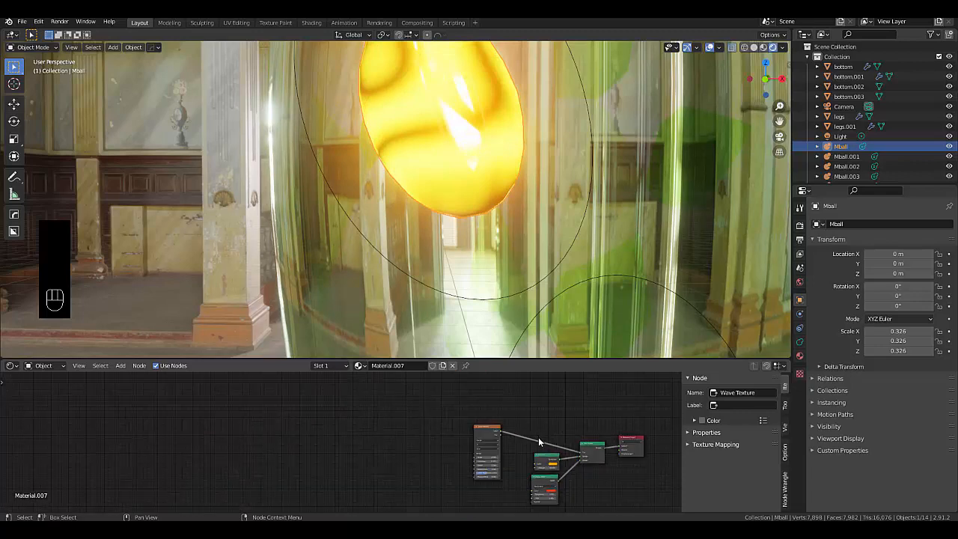
scroll(570, 492, "up", 6)
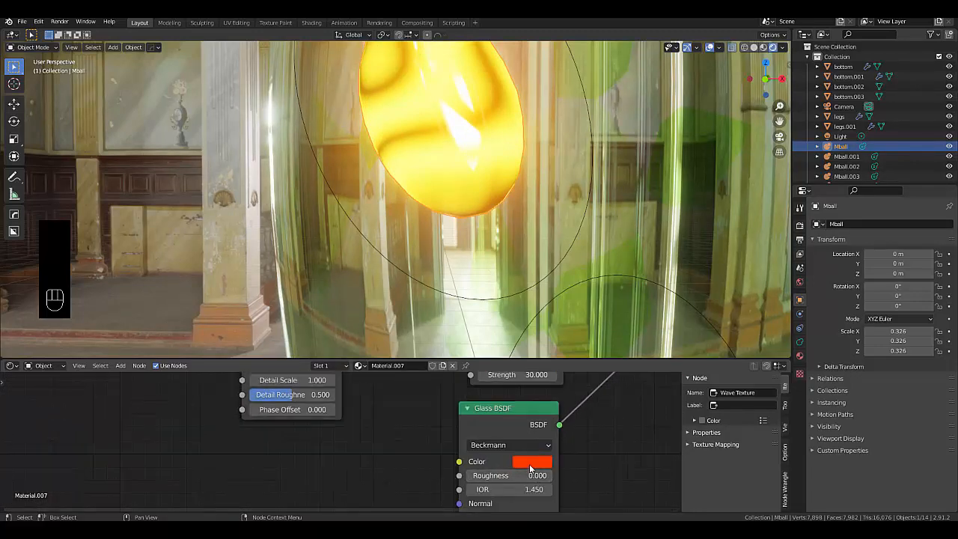
left_click(530, 461)
left_click(536, 358)
mouse_move(537, 358)
left_mouse_down()
mouse_move(526, 337)
mouse_move(535, 320)
mouse_move(564, 326)
mouse_move(535, 347)
left_mouse_up()
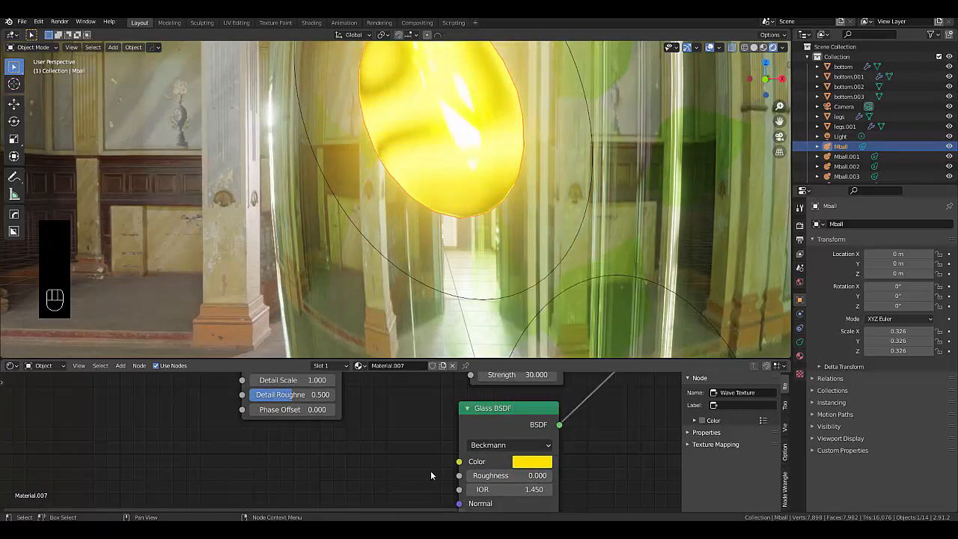
Step: Replace the Glass BSDF with a Transparent BSDF below the Emission node, connected to the Mix Shader's second Shader input
scroll(445, 452, "down", 5)
scroll(478, 434, "up", 2)
left_click(453, 458)
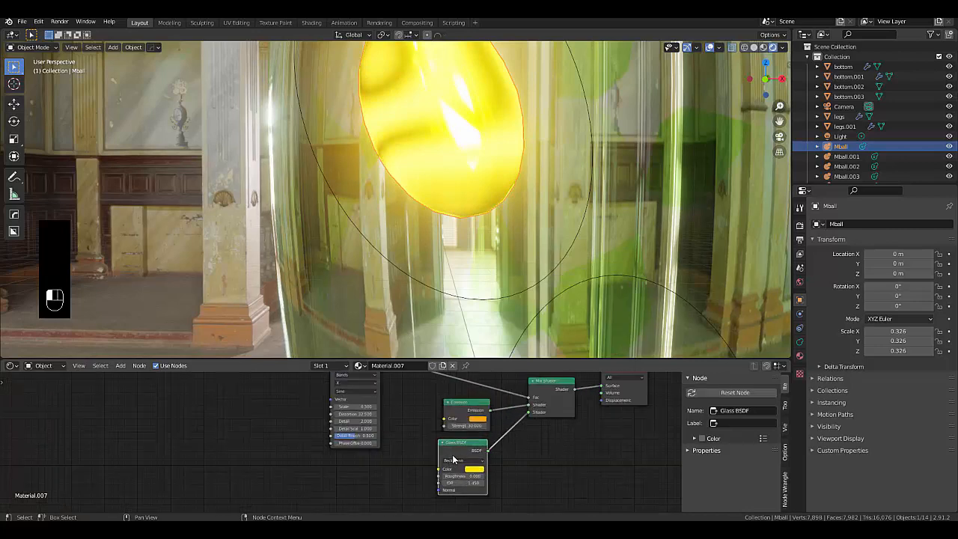
key("x")
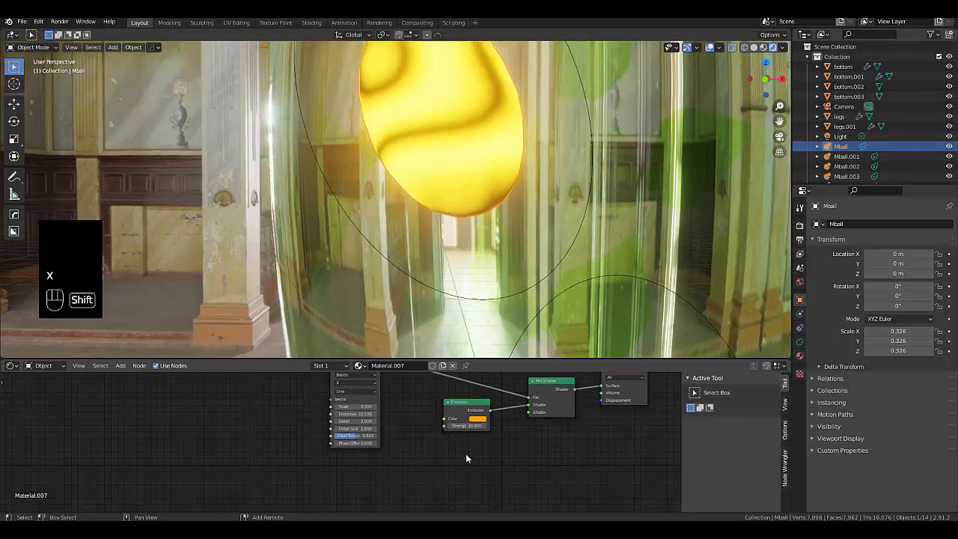
key("shift+a")
mouse_move(466, 454)
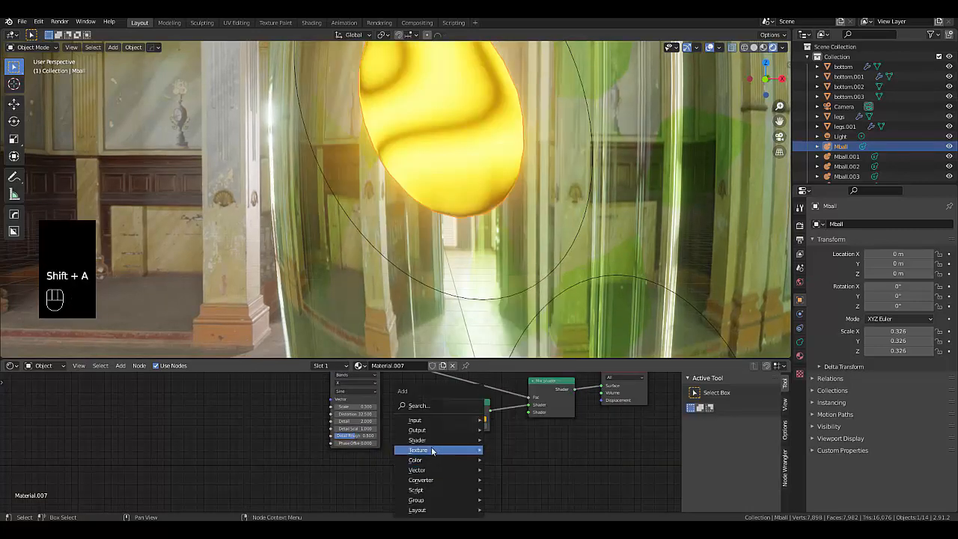
mouse_move(433, 441)
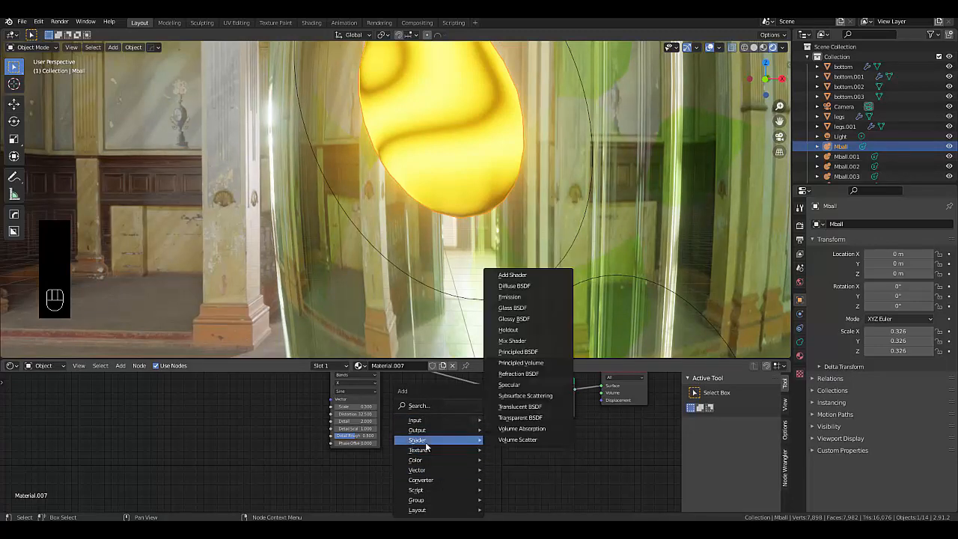
left_click(517, 421)
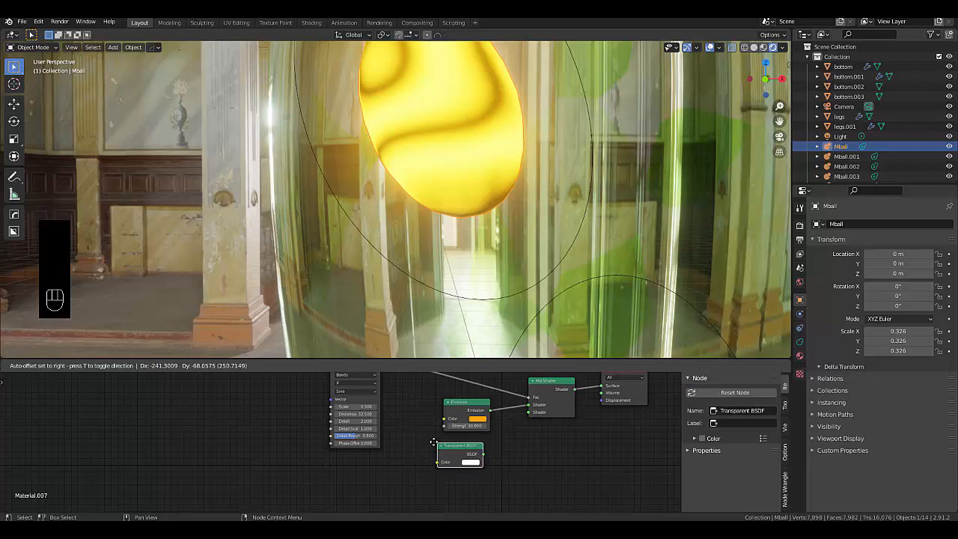
left_click(447, 443)
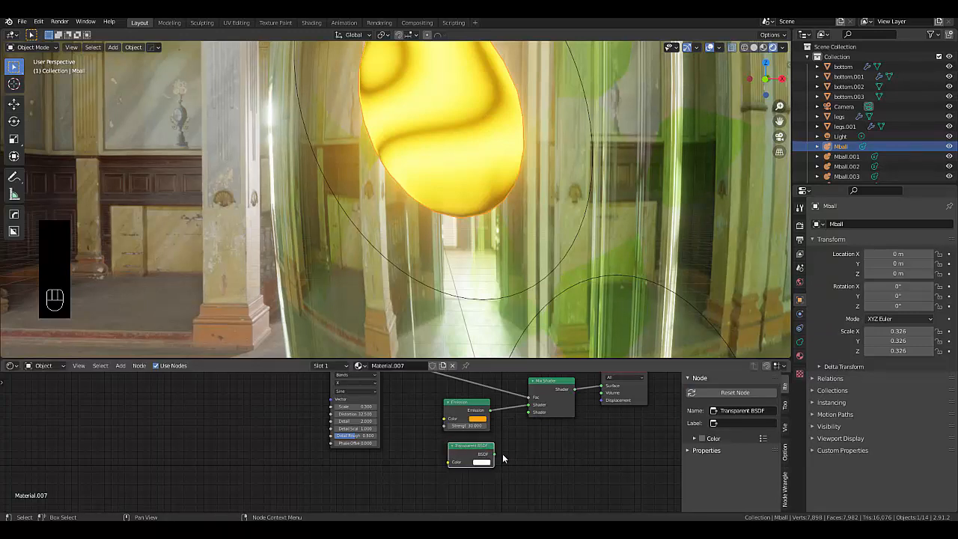
left_click_drag(497, 455, 527, 417)
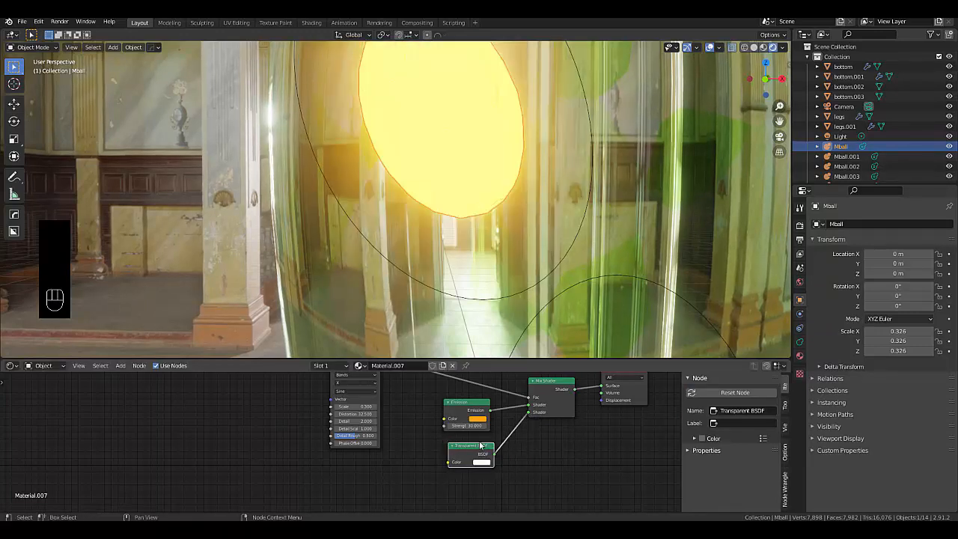
left_click_drag(478, 448, 475, 443)
Step: Delete the Emission node and insert a Glass BSDF on the link between the Transparent BSDF and the Mix Shader
key("KP_1")
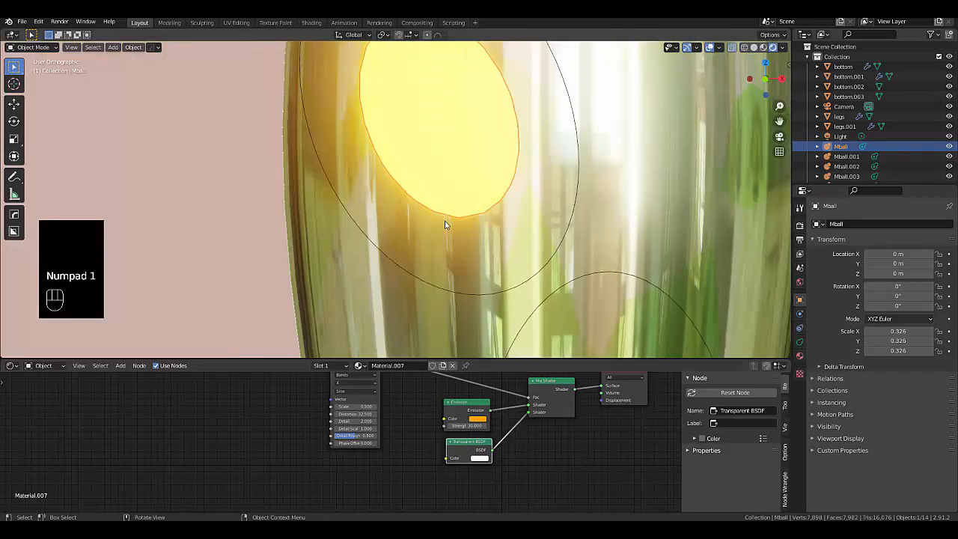
scroll(438, 141, "up", 1)
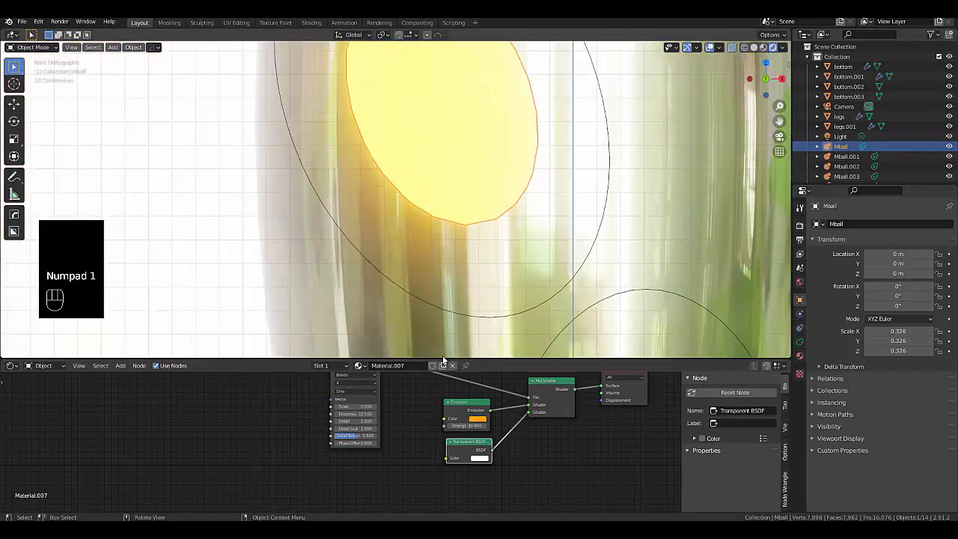
scroll(449, 409, "up", 2)
left_click(467, 407)
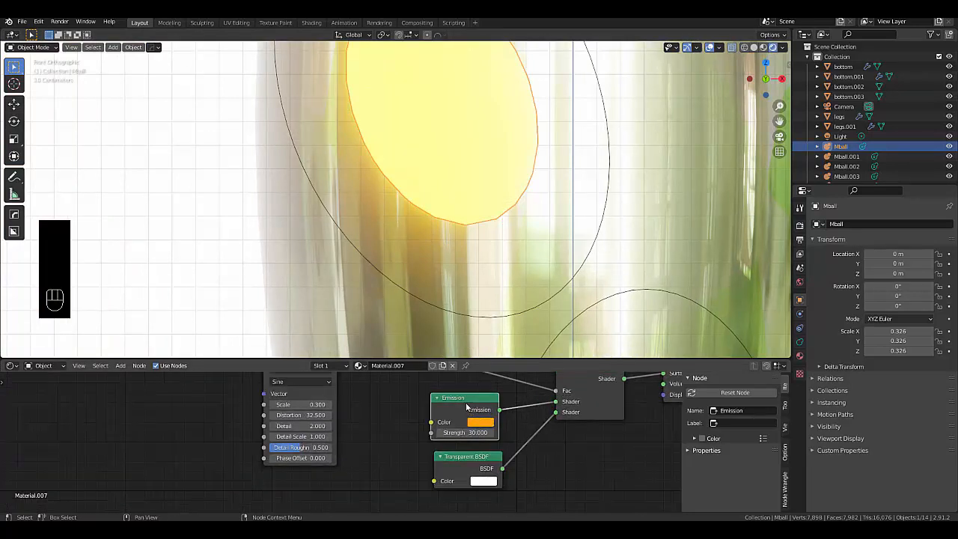
key("x")
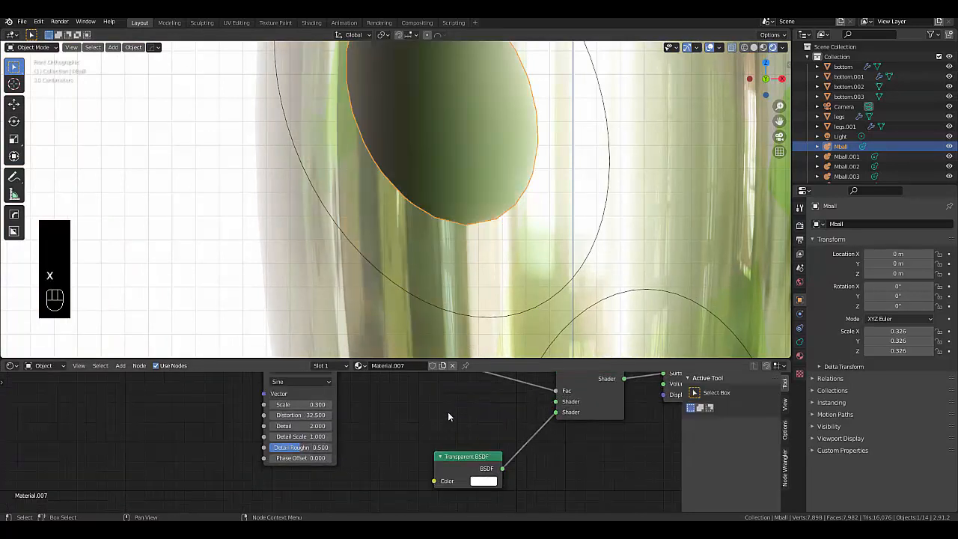
key("shift+a")
mouse_move(449, 414)
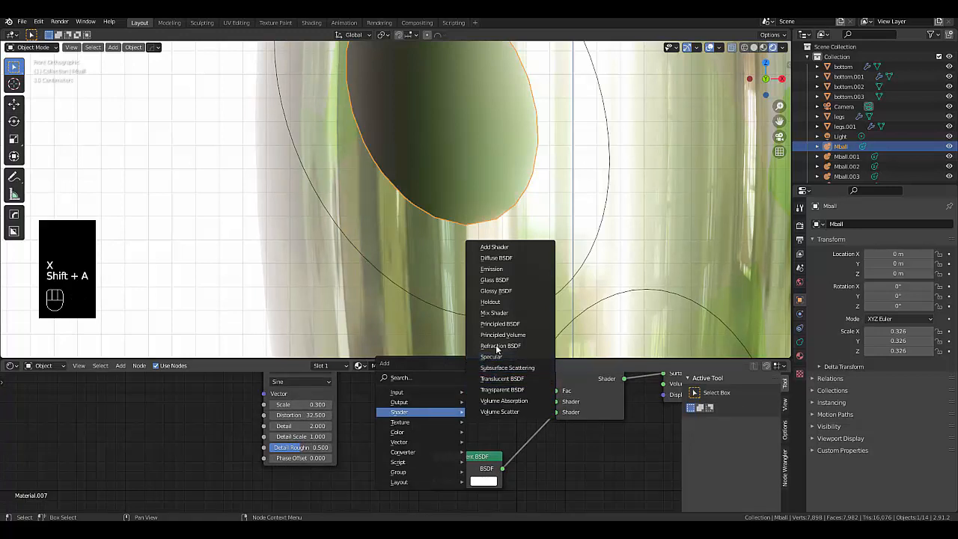
left_click(503, 280)
left_click(456, 393)
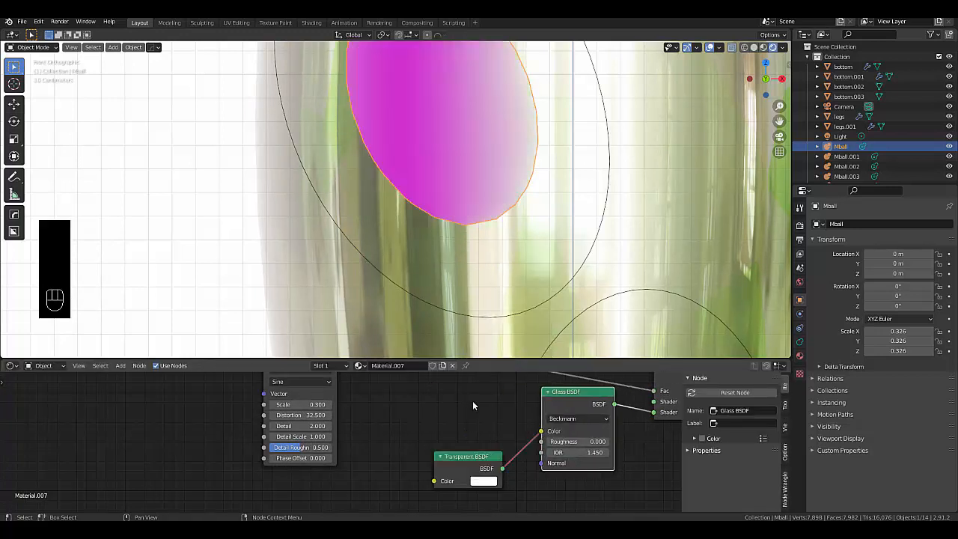
Step: Delete the Transparent BSDF node from the metaball material
left_click(471, 459)
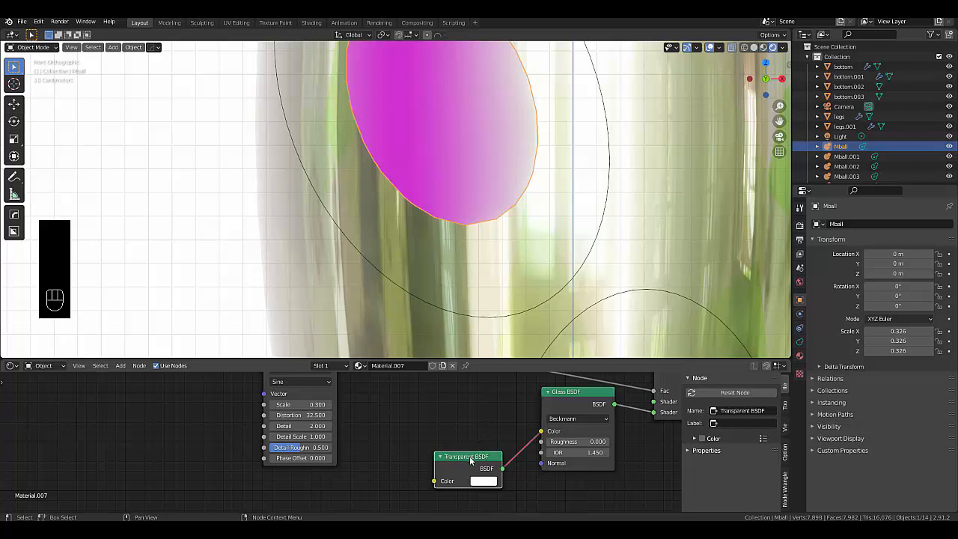
key("x")
scroll(474, 473, "down", 3)
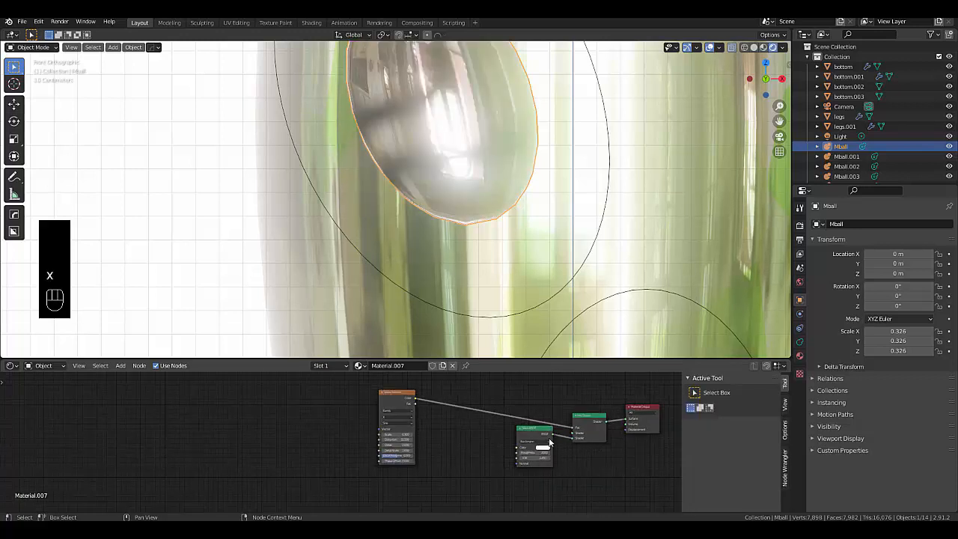
Step: Duplicate the Glass BSDF node and connect the copy's BSDF output to the Mix Shader's first Shader input
left_click_drag(537, 432, 523, 459)
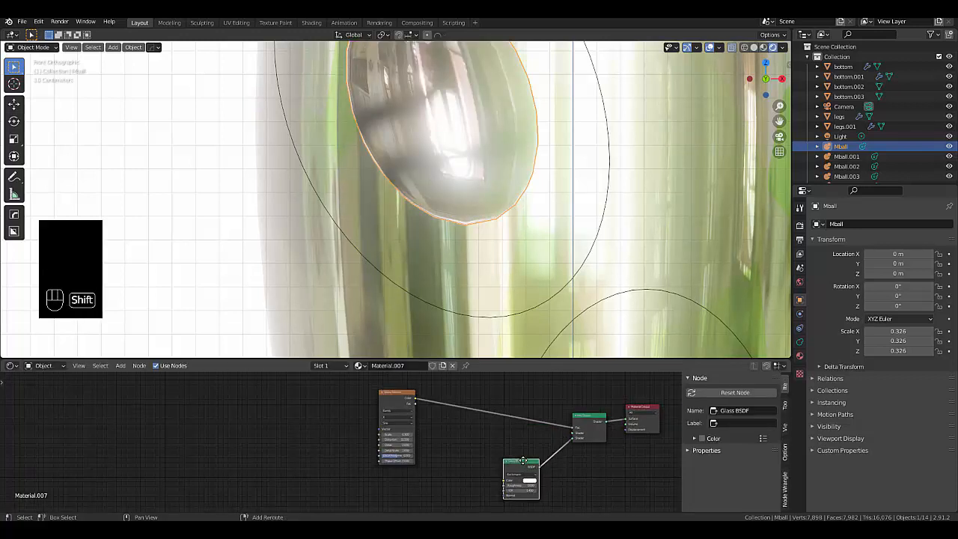
key("shift+d")
left_click(512, 447)
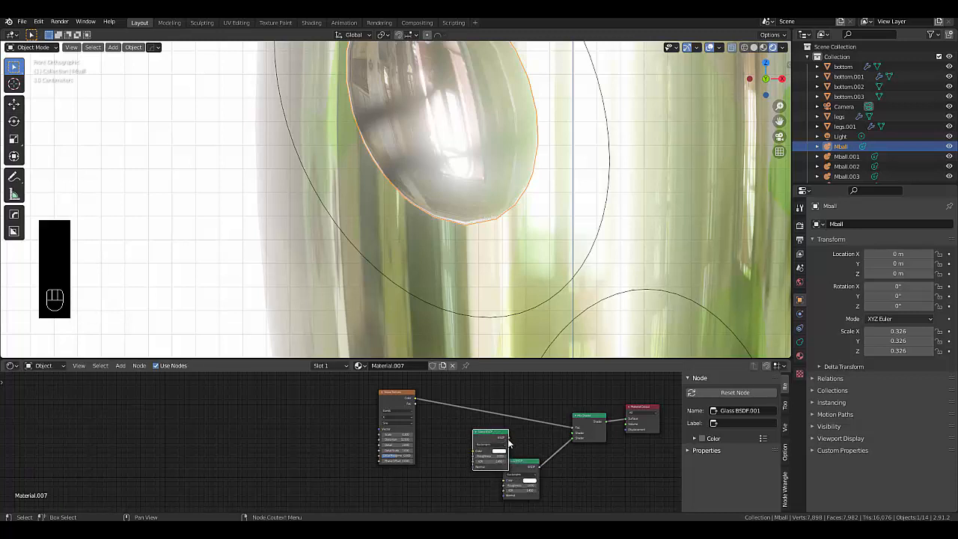
left_click_drag(512, 443, 574, 433)
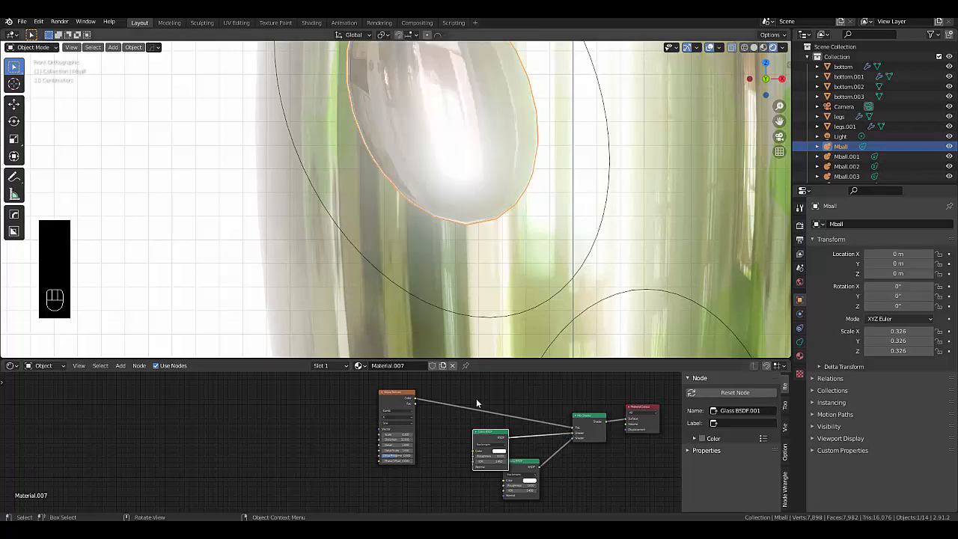
Step: Replace the Wave Texture with a Noise Texture and connect its Color output to the Mix Shader's Fac input
scroll(395, 462, "up", 2)
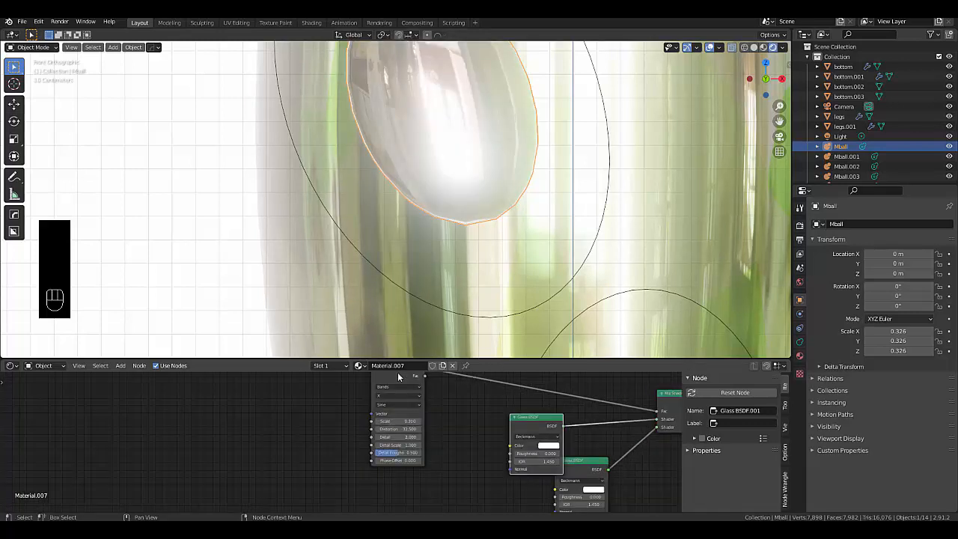
left_click(397, 373)
key("x")
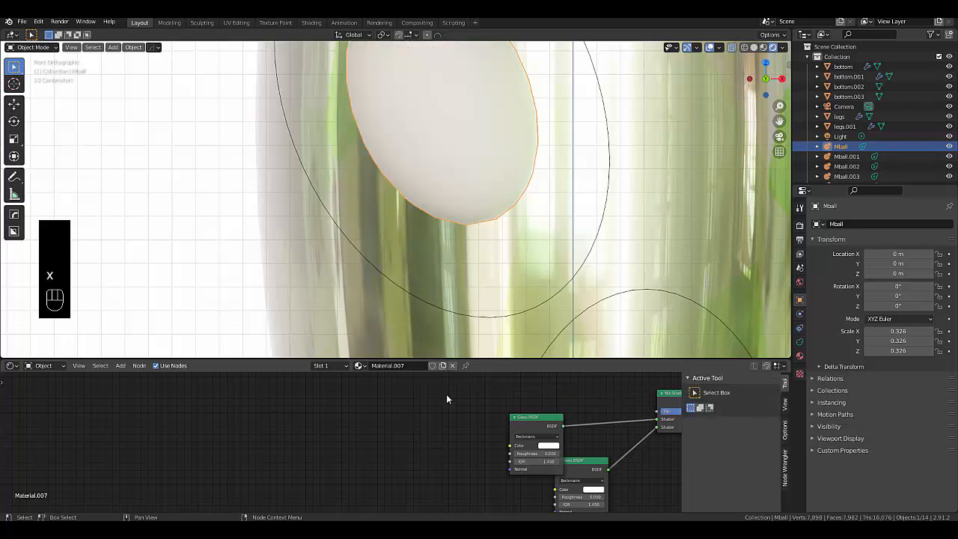
key("shift+a")
key("shift+a")
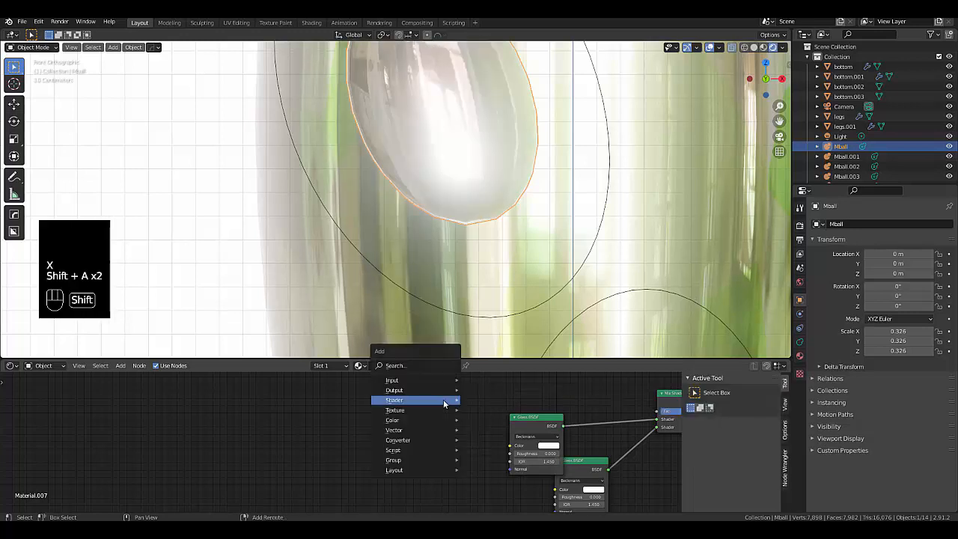
mouse_move(445, 401)
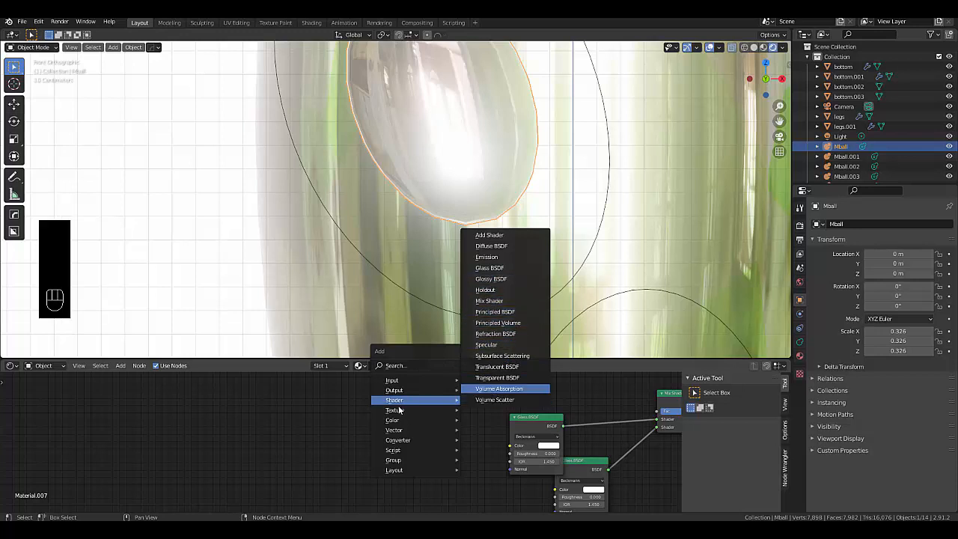
mouse_move(401, 410)
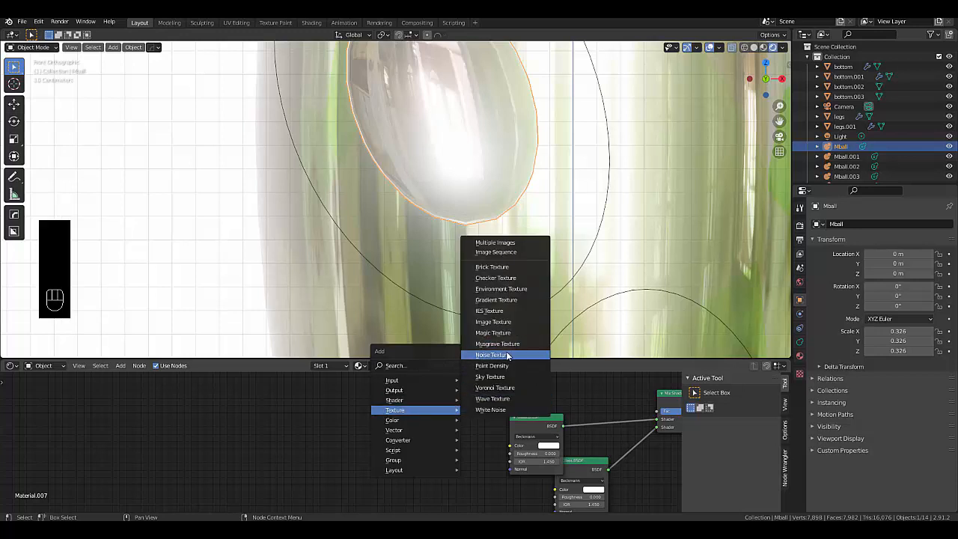
left_click(510, 354)
left_click(440, 401)
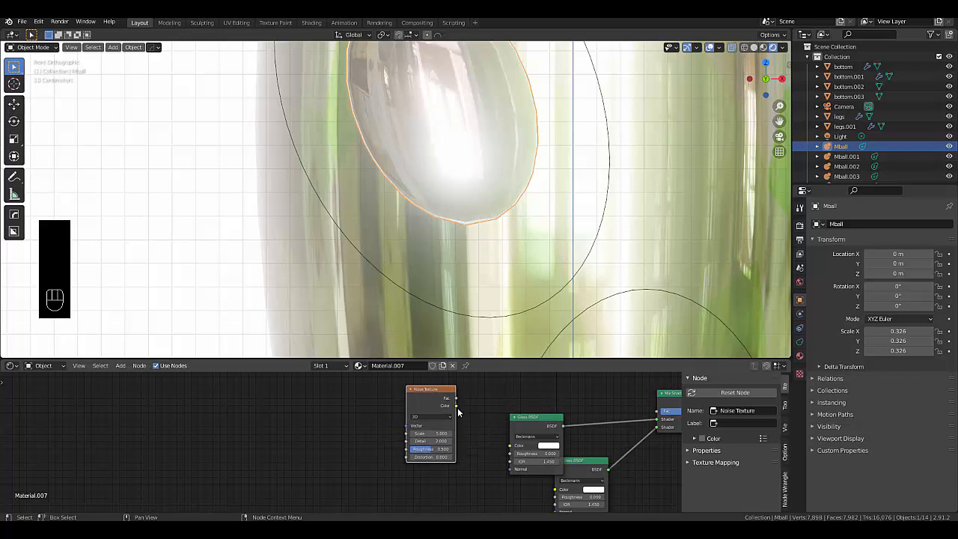
left_click_drag(455, 406, 660, 411)
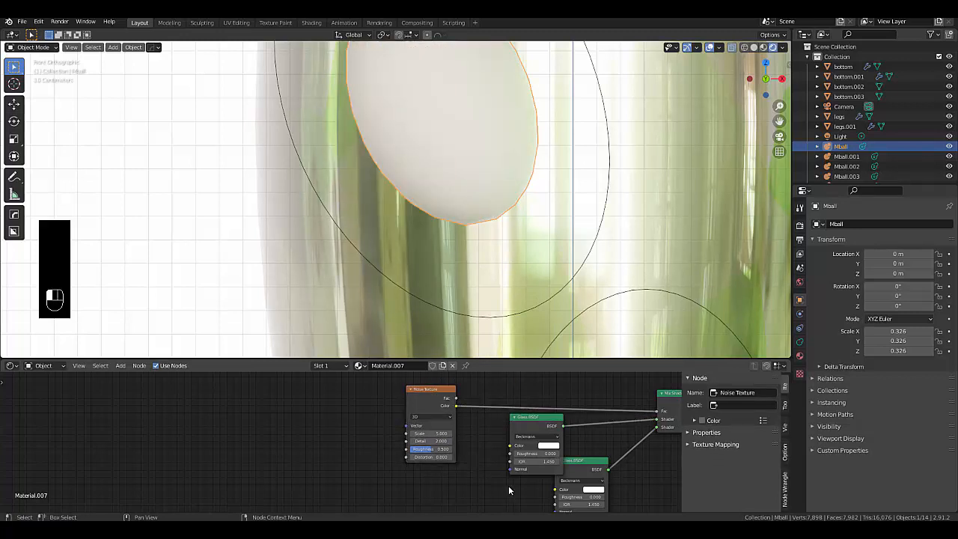
Step: Set the color of the Glass BSDF feeding the Mix Shader's first Shader input to orange, hex FF8B00
scroll(567, 483, "up", 1)
scroll(568, 483, "up", 1)
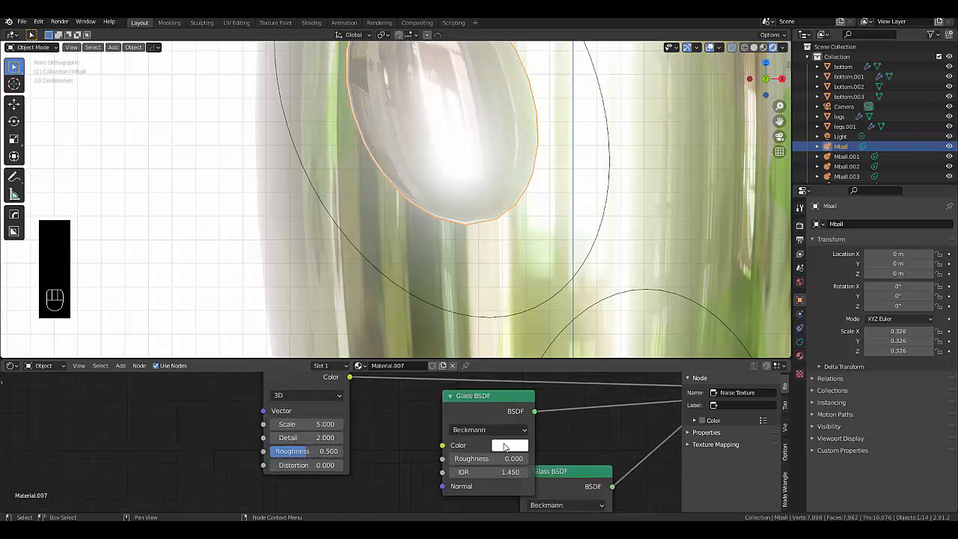
left_click(506, 447)
left_click(520, 351)
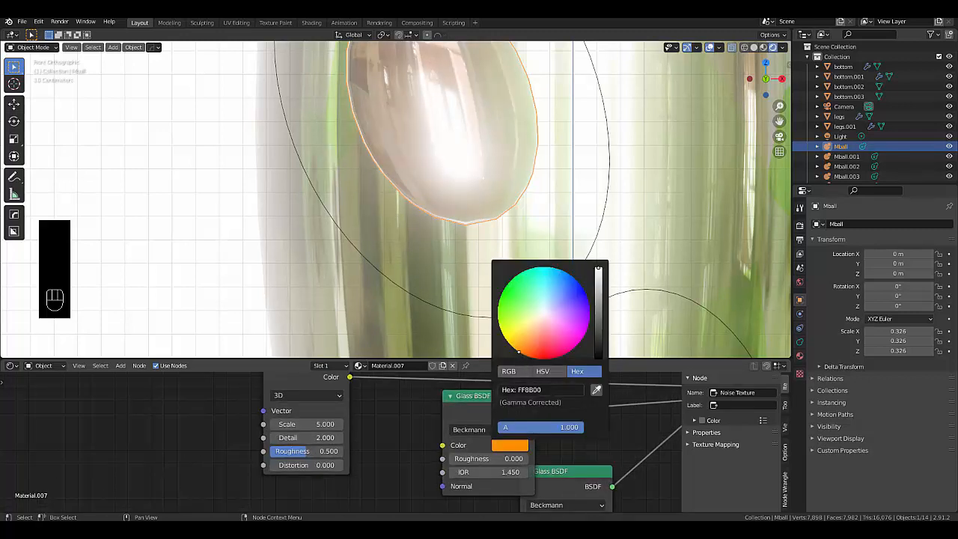
scroll(524, 426, "down", 4)
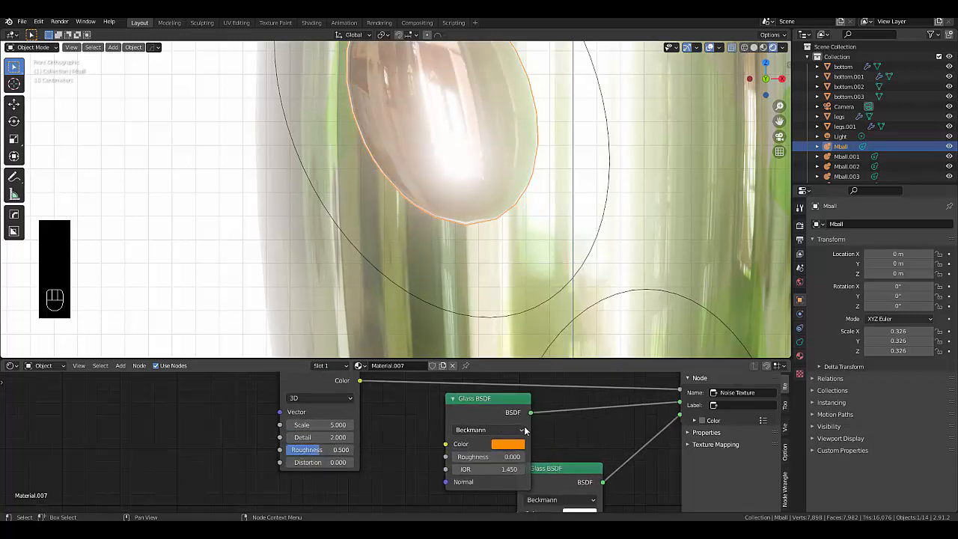
Step: Set the color of the Glass BSDF feeding the second Shader input to red, hex FF000C, and check the blobs
scroll(544, 467, "up", 4)
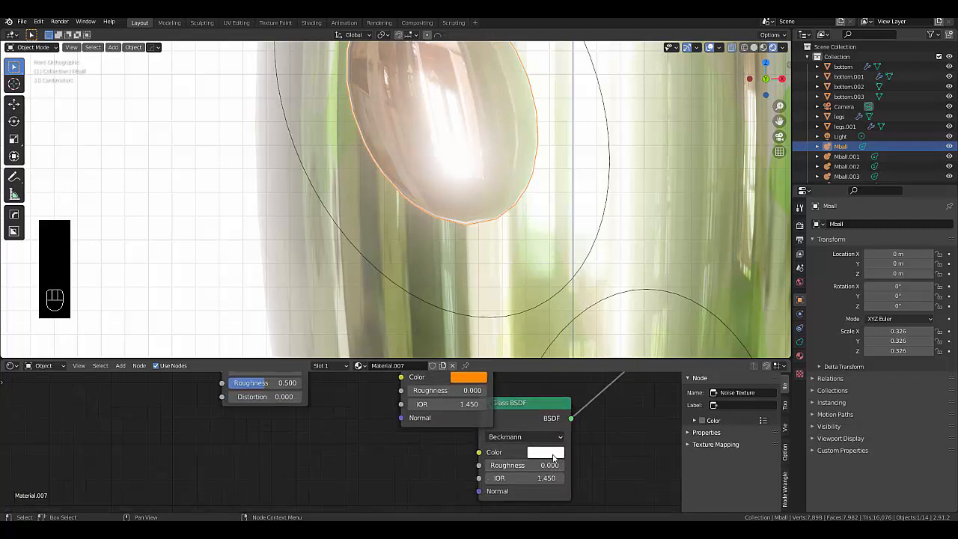
left_click(546, 452)
left_click(575, 349)
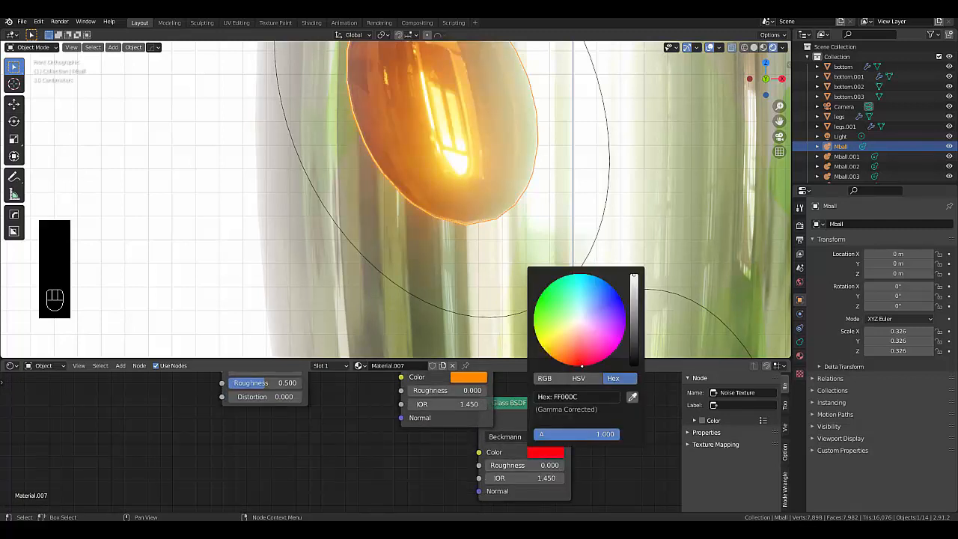
scroll(391, 441, "down", 5)
scroll(441, 235, "down", 4)
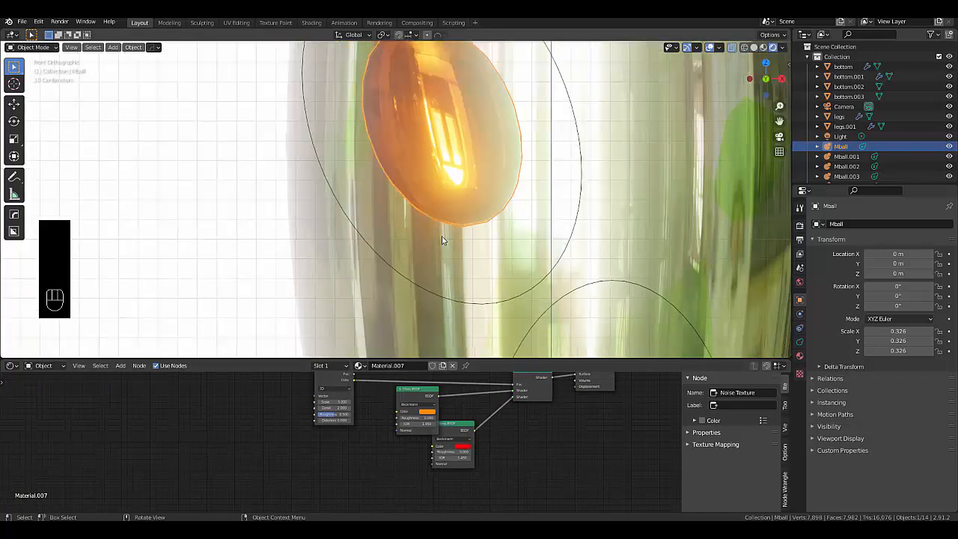
scroll(446, 279, "up", 4)
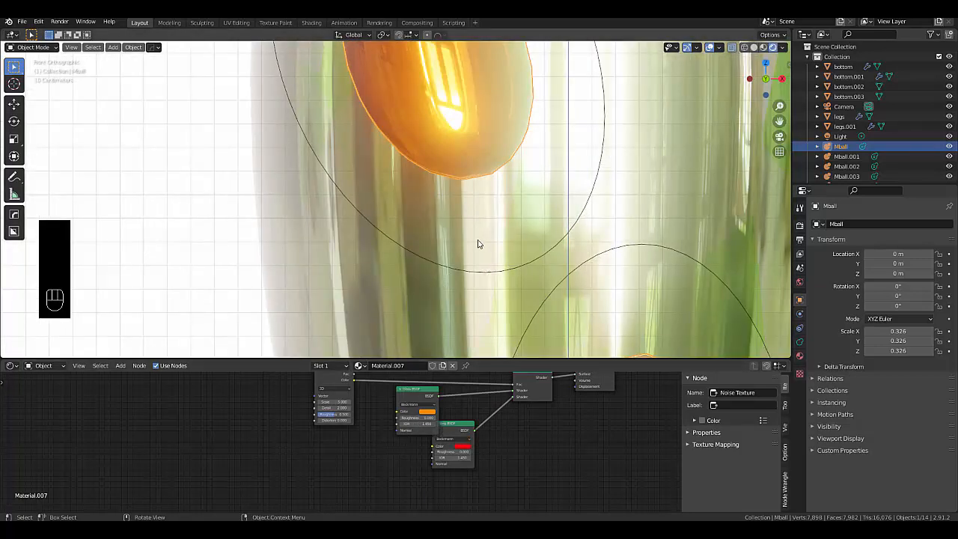
scroll(475, 247, "down", 6)
middle_click_drag(489, 193, 462, 197)
scroll(473, 243, "up", 2)
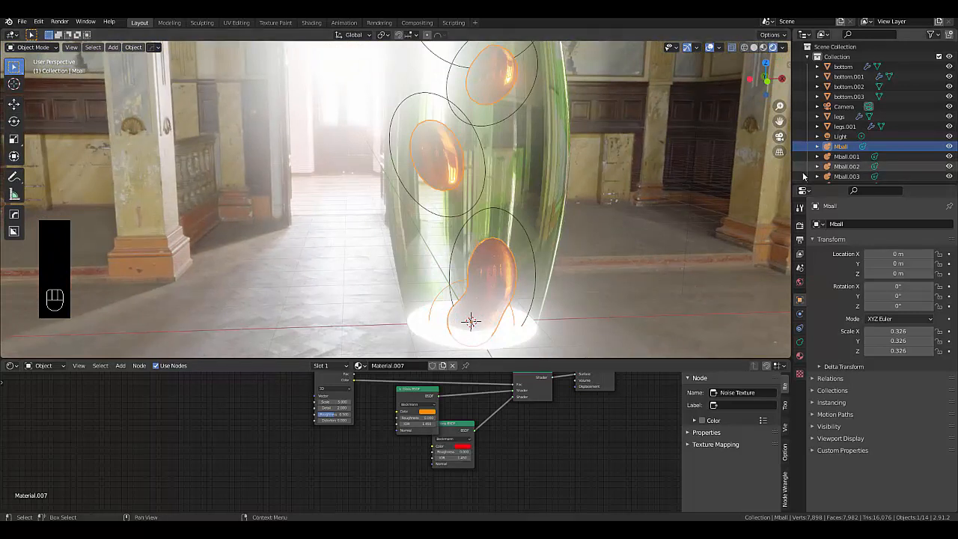
Step: Change the Emission color of the bottom.001 object's material to orange, hex FF6200, and check the glow at both lamp ends
left_click(840, 78)
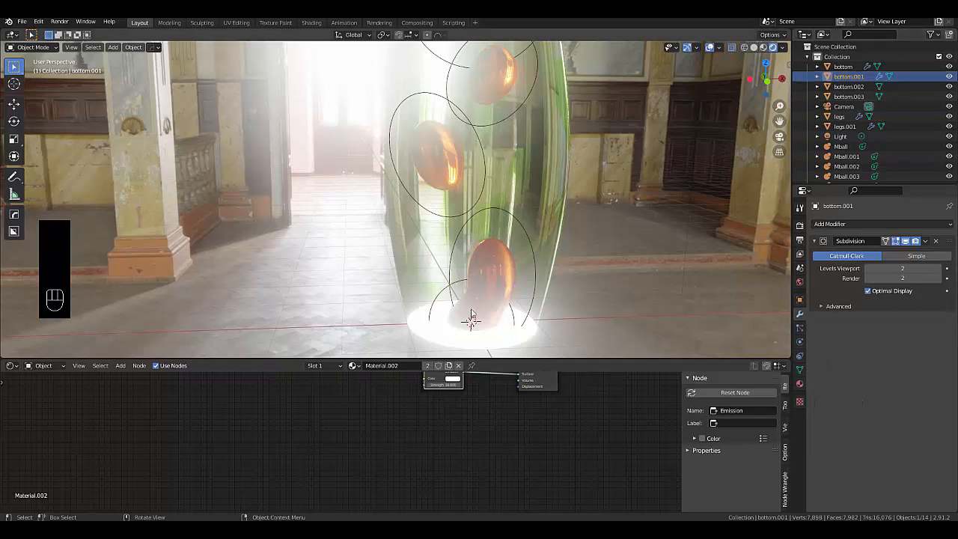
left_click(453, 380)
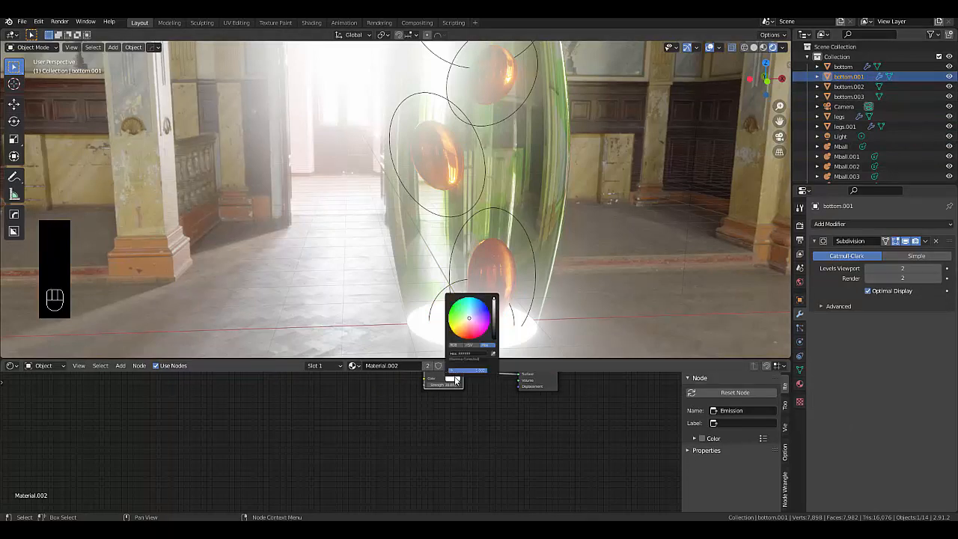
left_click_drag(465, 330, 457, 334)
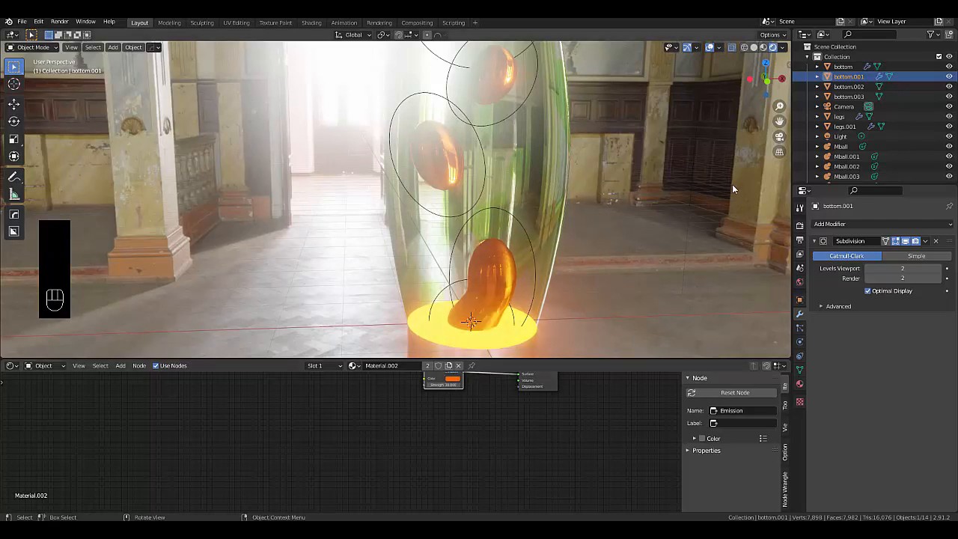
scroll(420, 304, "down", 5)
scroll(424, 202, "up", 3)
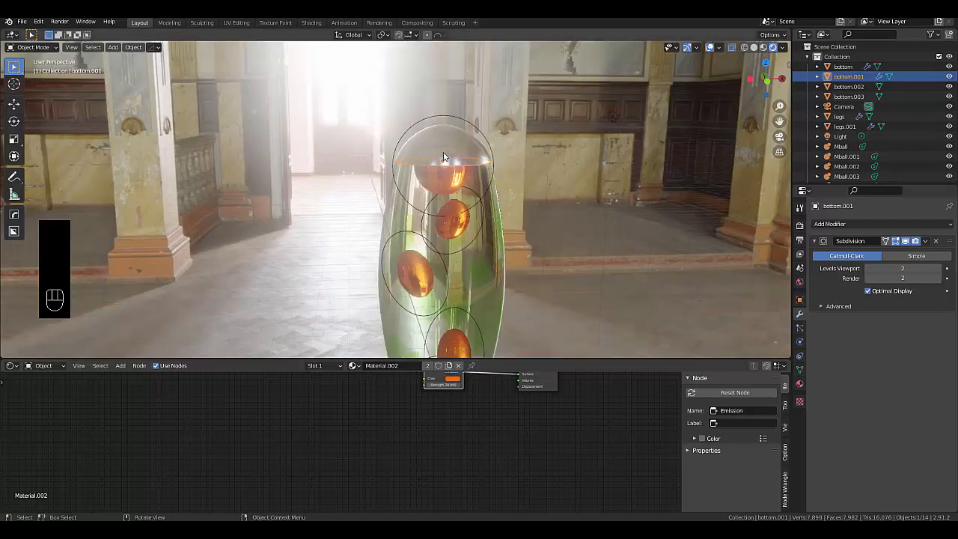
middle_click_drag(430, 188, 432, 148)
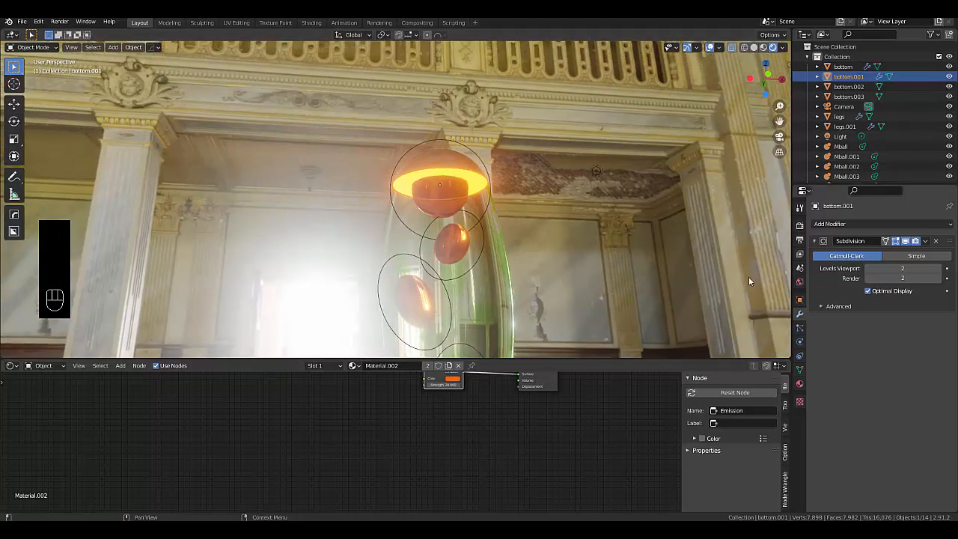
scroll(449, 383, "up", 2)
scroll(448, 384, "up", 3)
left_click(447, 379)
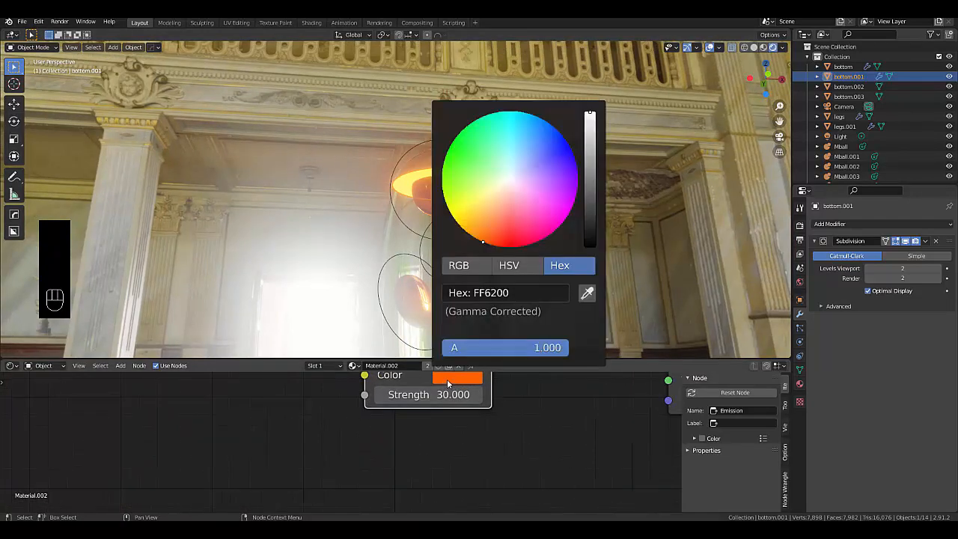
scroll(492, 271, "down", 8)
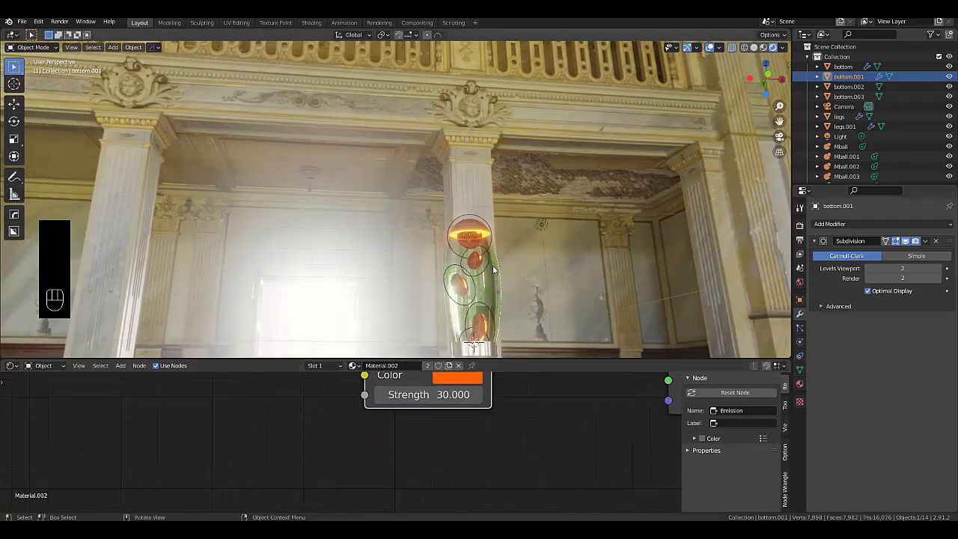
middle_click_drag(500, 262, 487, 304)
scroll(486, 299, "up", 6)
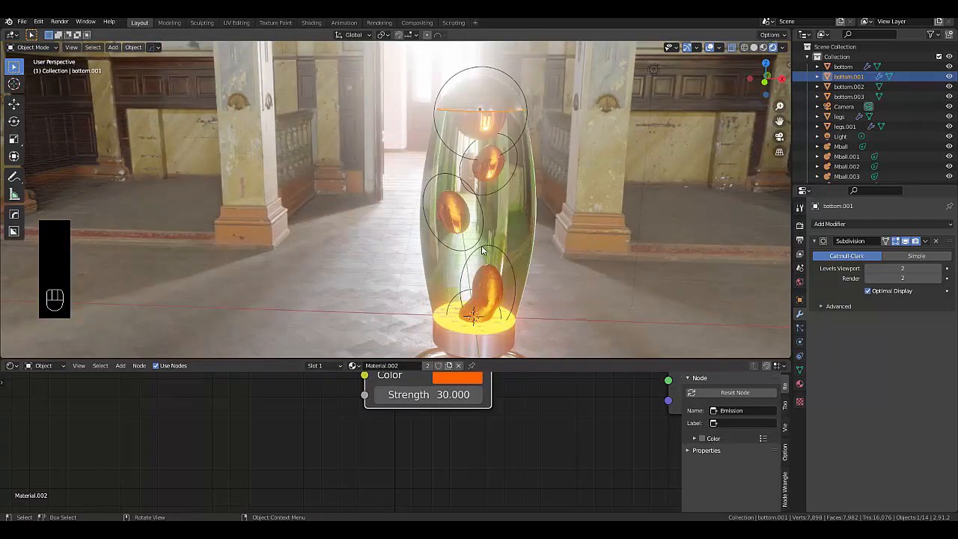
Step: Change the vase material's green Glass BSDF color to orange-red, hex FF4800, and check the lamp in perspective
key("KP_1")
scroll(482, 251, "up", 4)
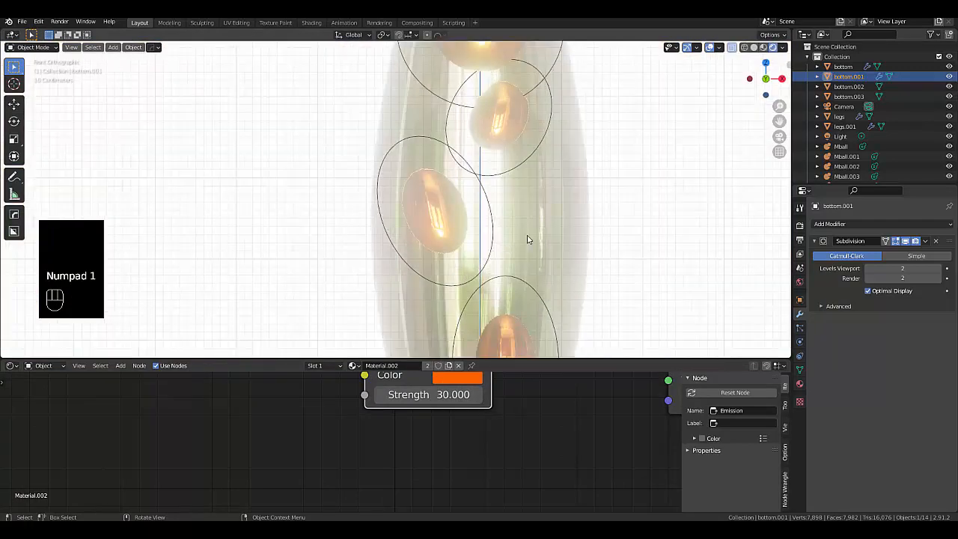
left_click(527, 240)
left_click(229, 400)
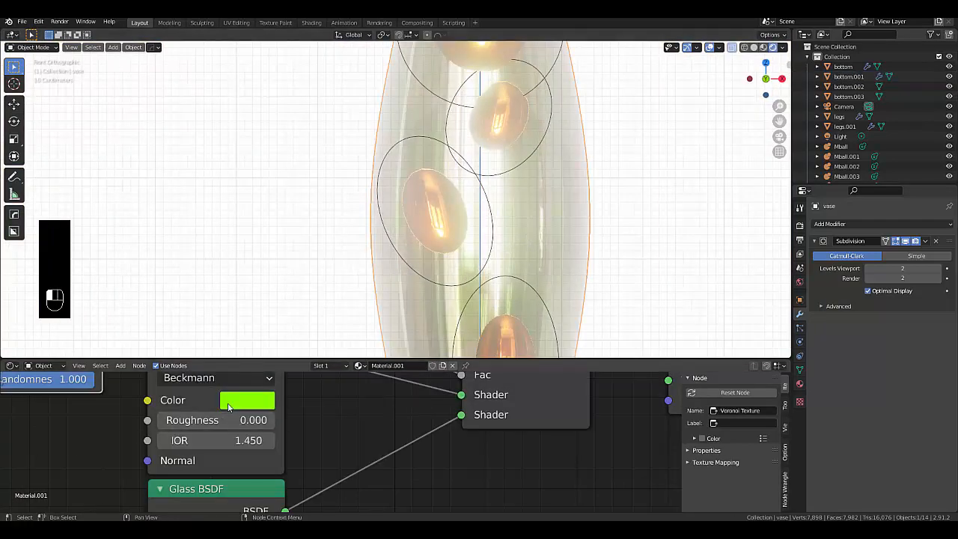
left_click(291, 256)
left_click_drag(290, 257, 276, 269)
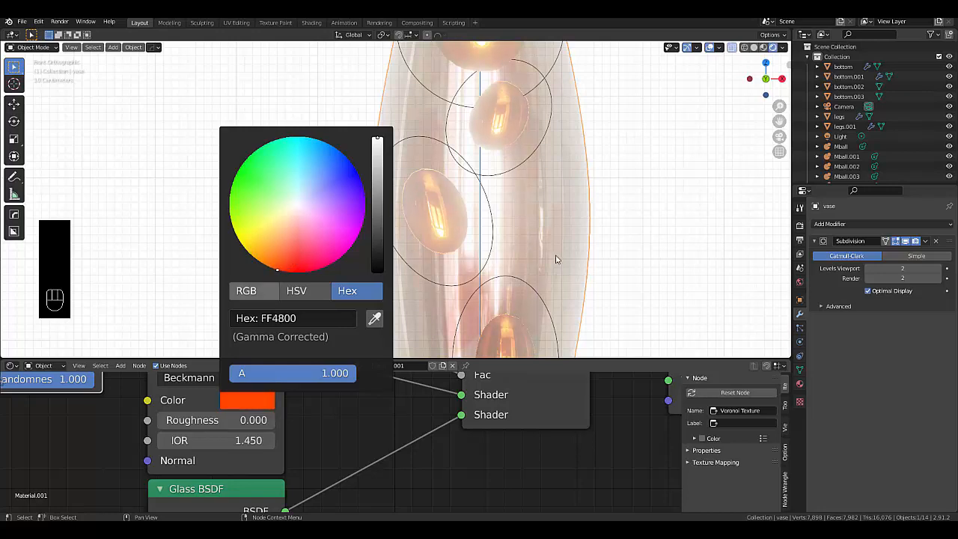
scroll(635, 238, "down", 4)
middle_click_drag(555, 279, 604, 292)
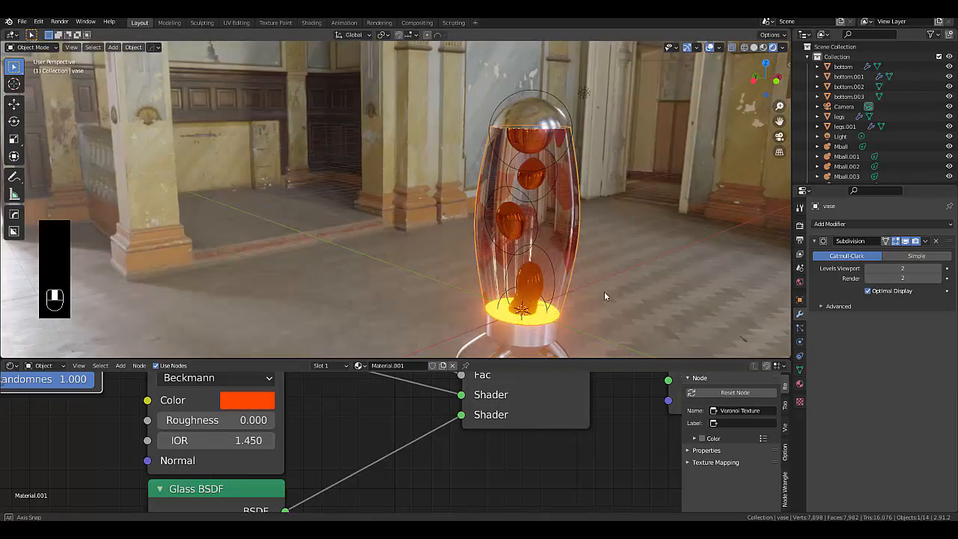
scroll(516, 296, "up", 4)
mouse_move(511, 299)
middle_mouse_down()
mouse_move(539, 300)
mouse_move(495, 299)
mouse_move(505, 299)
middle_mouse_up()
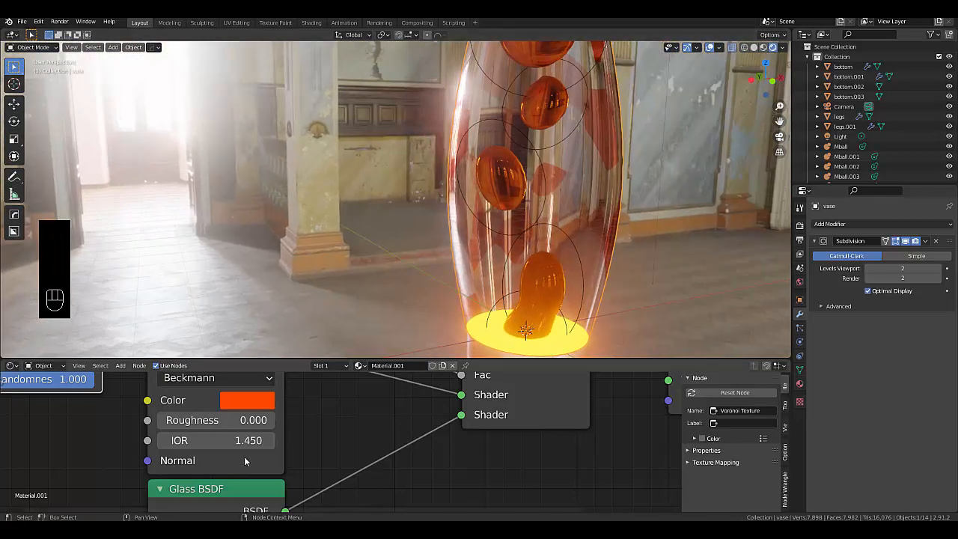
Step: Set the color of the vase material's white Glass BSDF to a pale yellow
scroll(244, 457, "down", 5)
scroll(257, 464, "up", 5)
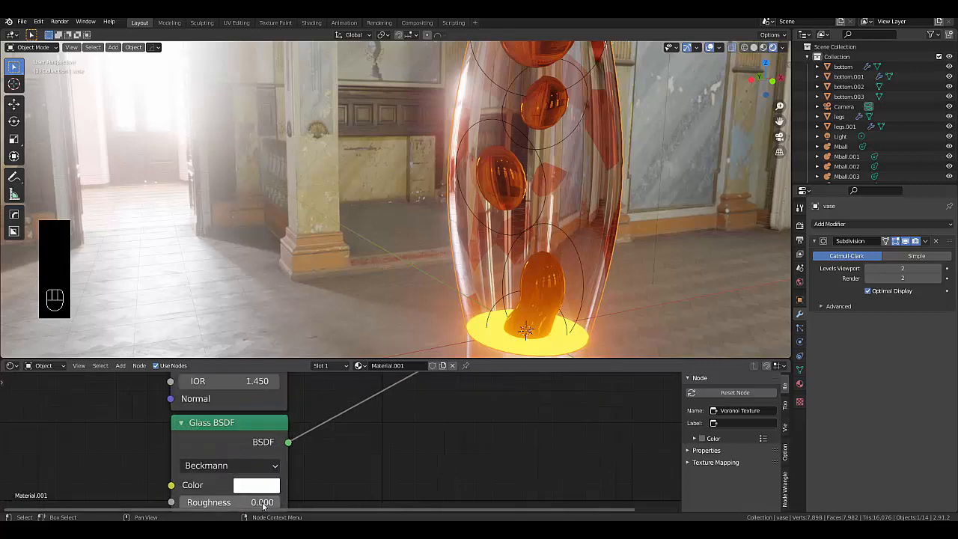
left_click(253, 480)
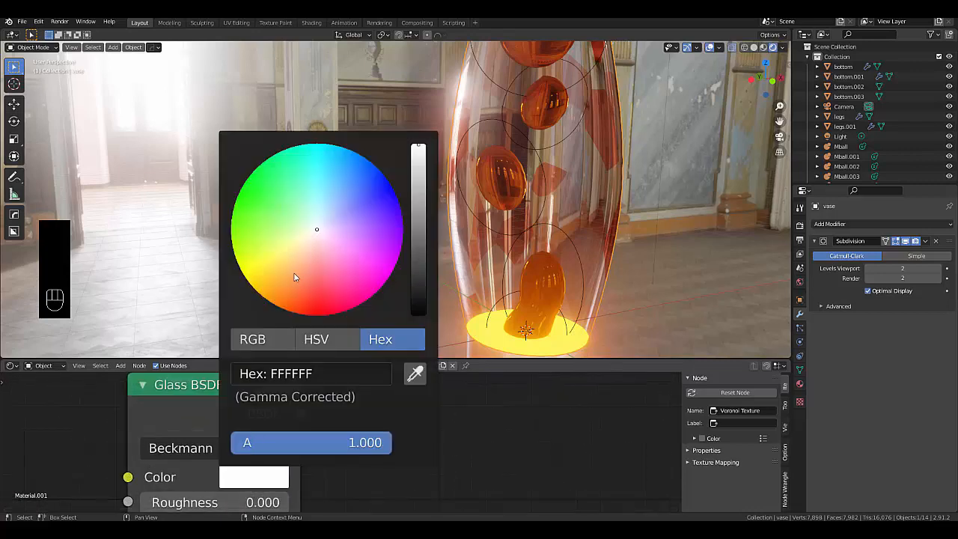
left_click(282, 254)
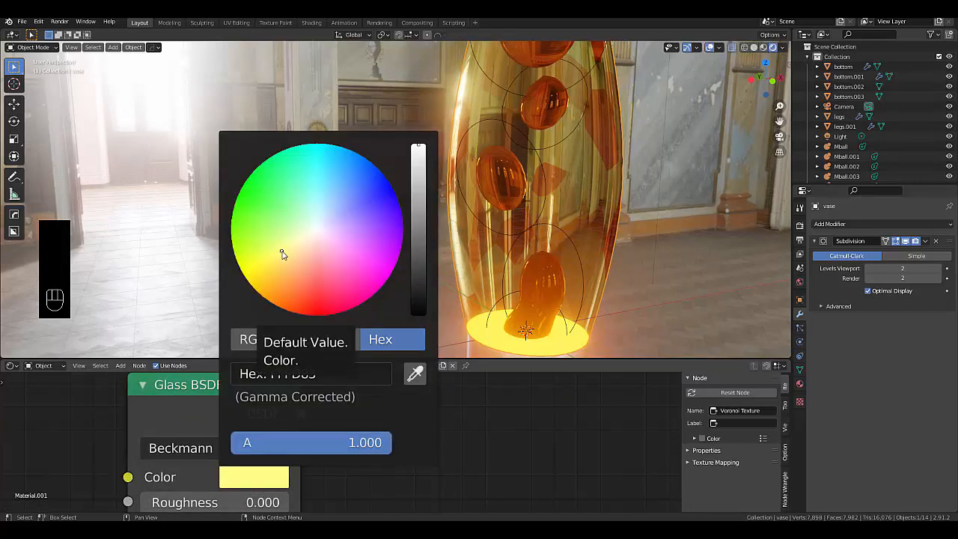
left_click(282, 253)
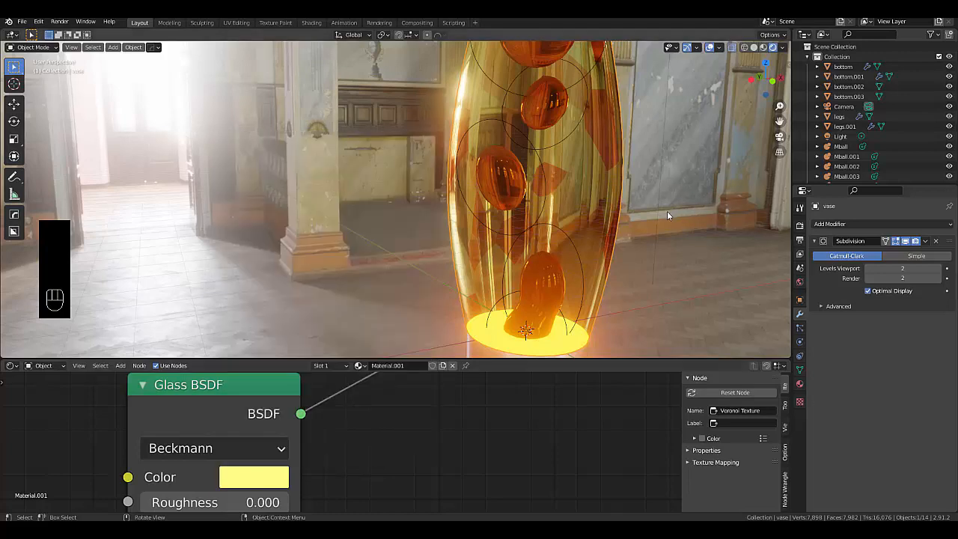
Step: Lower the camera to about Z 7.46 m so the whole lamp, including its legs, fits inside the camera frame
scroll(668, 211, "down", 3)
middle_click_drag(667, 211, 587, 241)
middle_click_drag(656, 247, 712, 250)
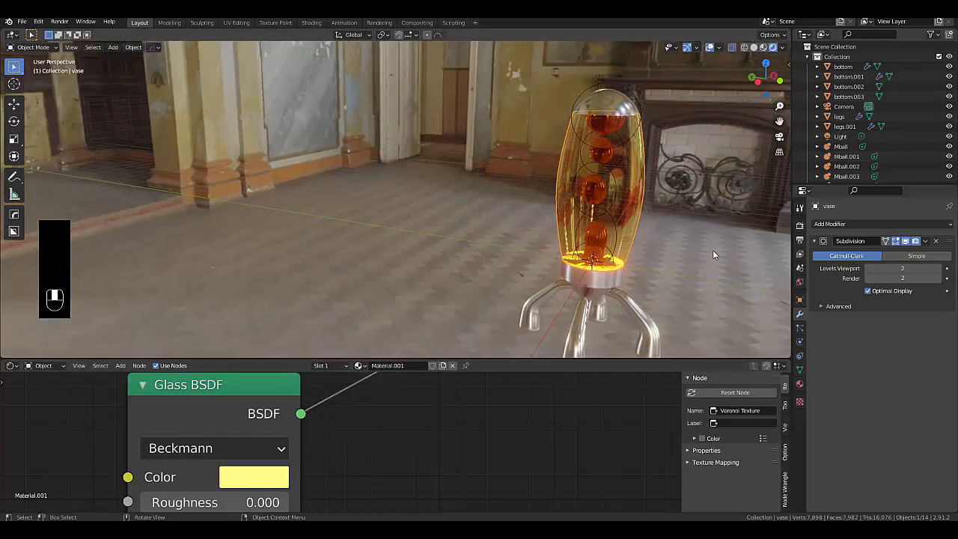
left_click(780, 137)
scroll(414, 256, "up", 4)
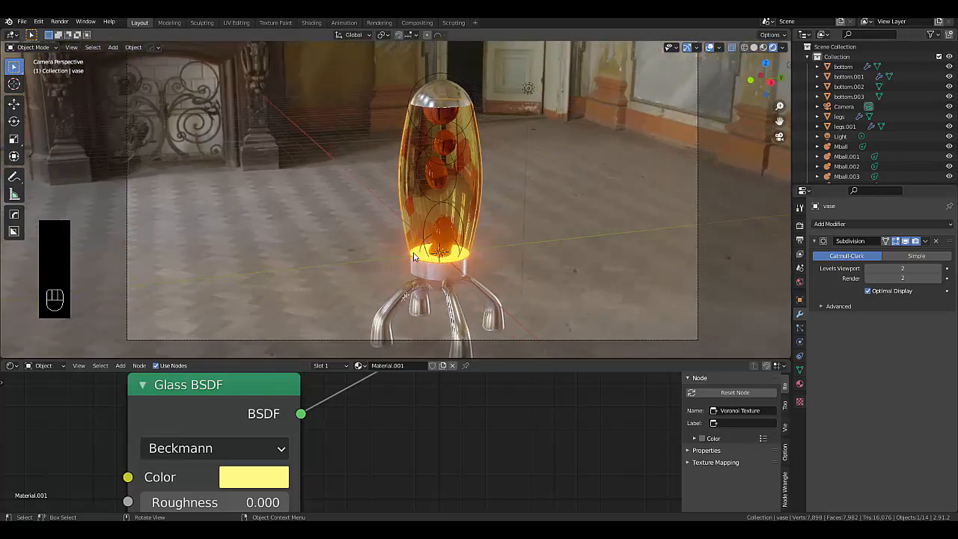
scroll(414, 255, "down", 3)
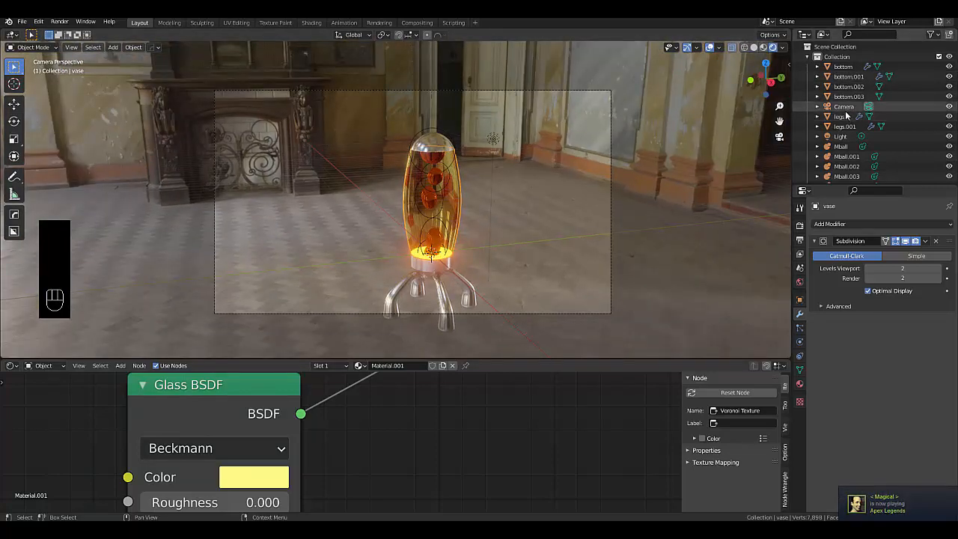
left_click(611, 187)
key("g")
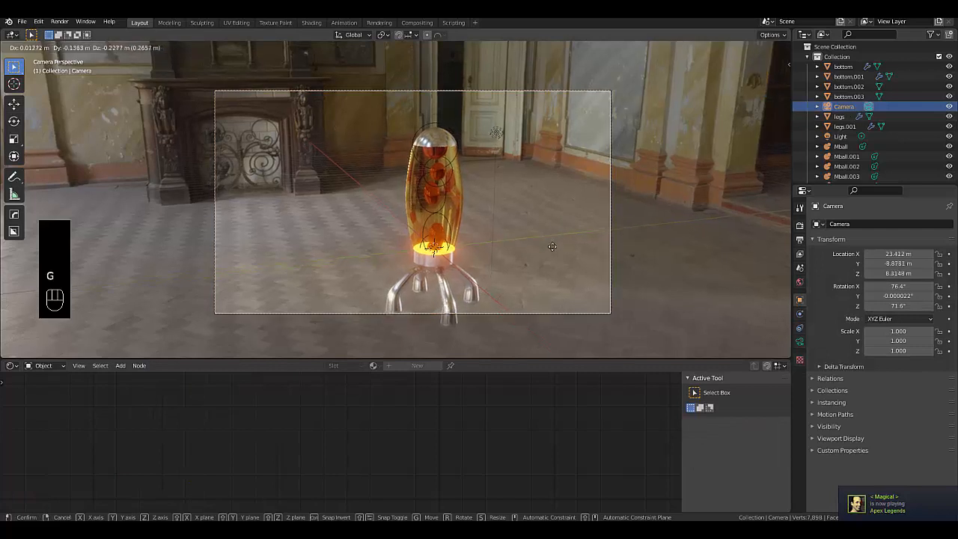
left_click(517, 261)
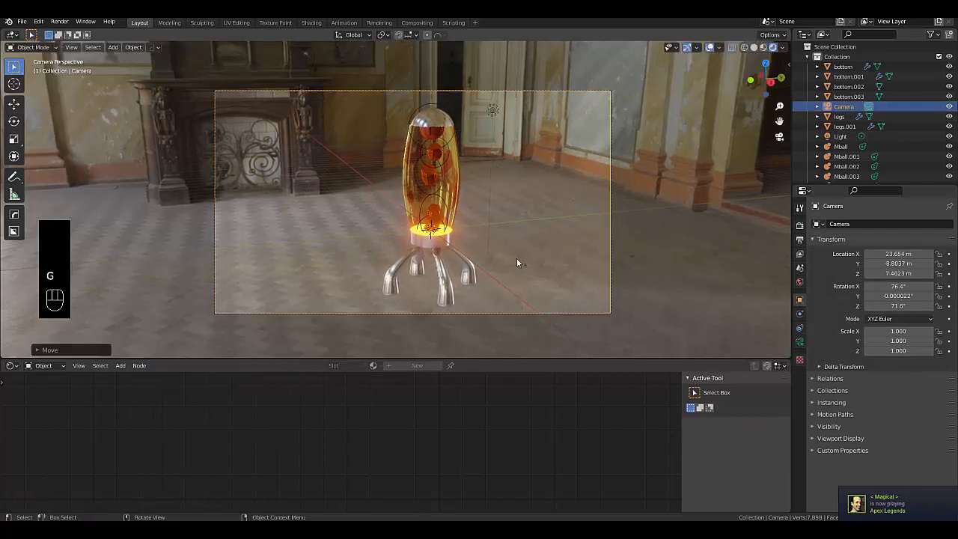
Step: Add a plane as a floor, scale it by 30, and lower it about 2.8 m along Z to the lamp's feet
key("shift+a")
left_click(537, 260)
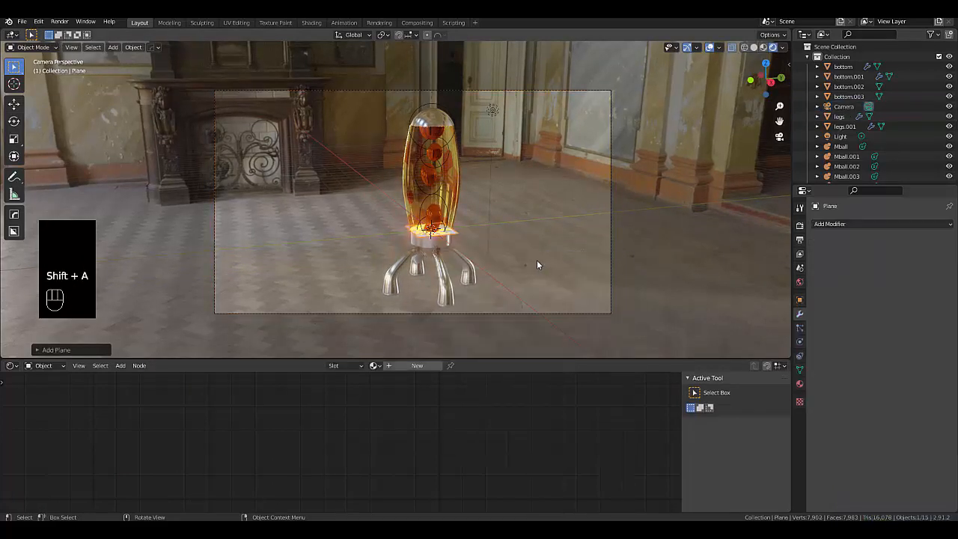
type("s30")
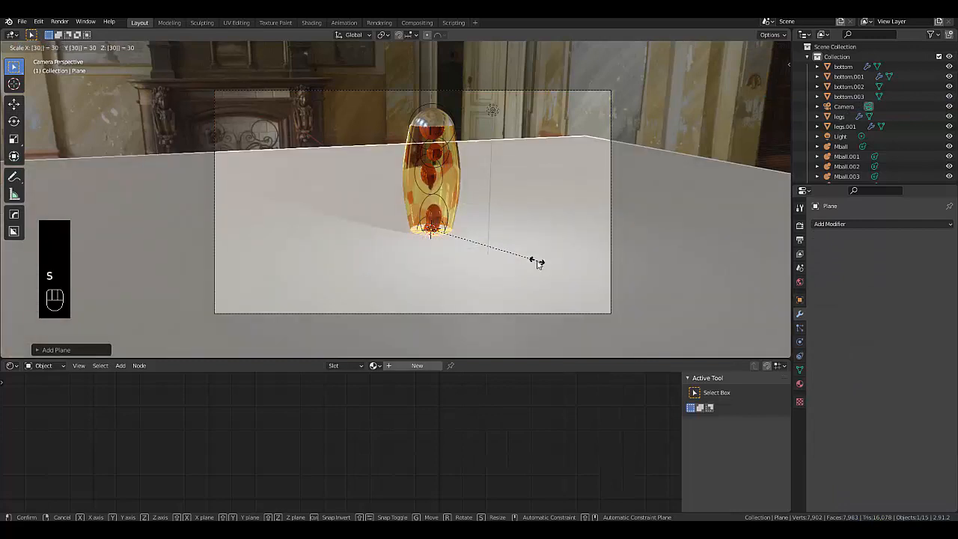
left_click(538, 263)
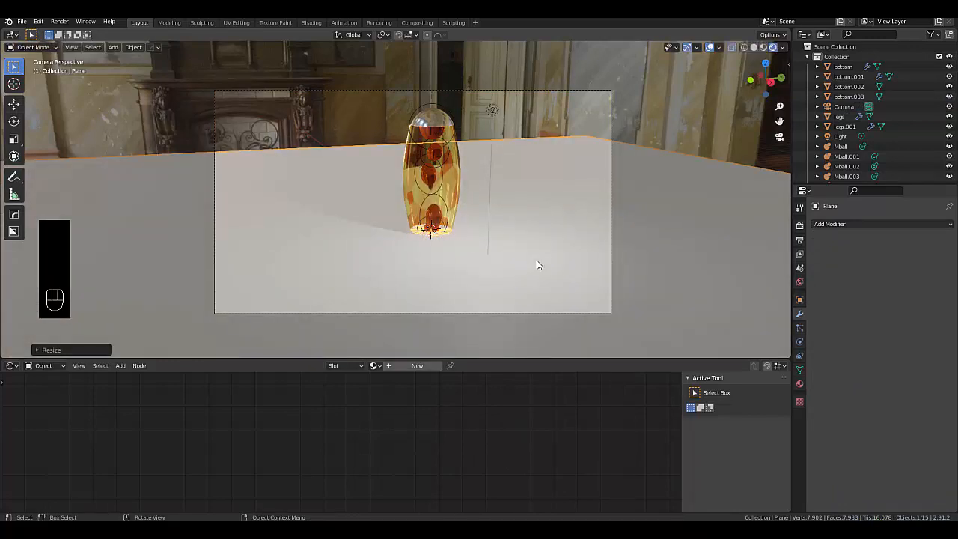
key("g")
key("z")
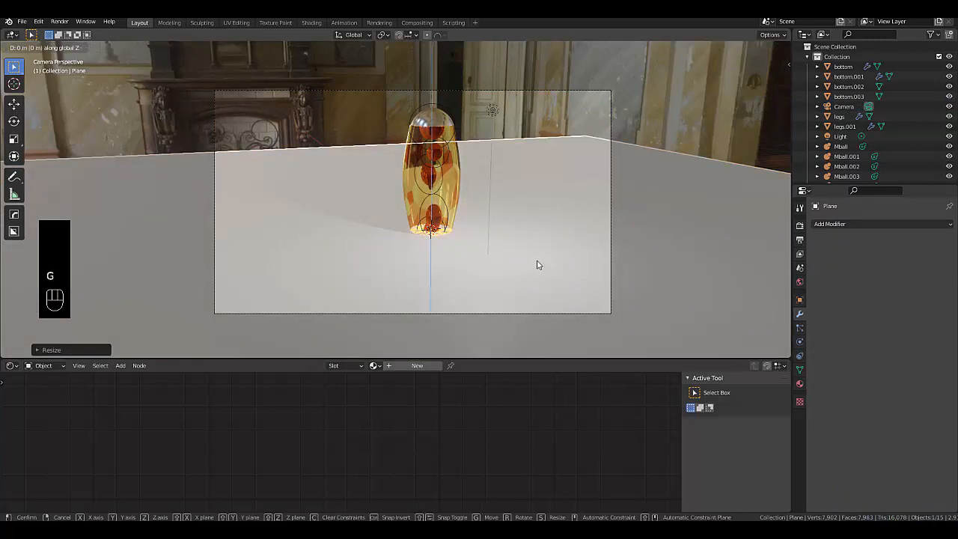
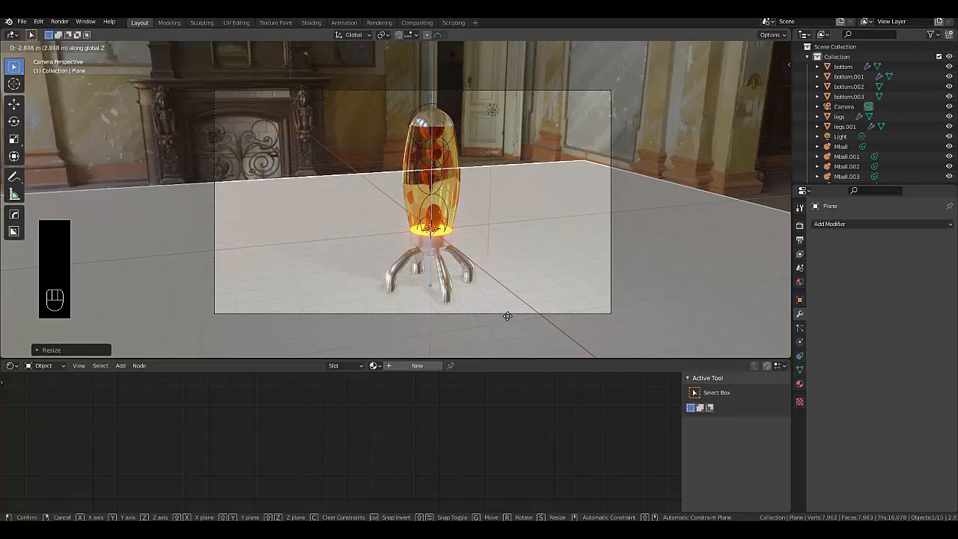
left_click(506, 317)
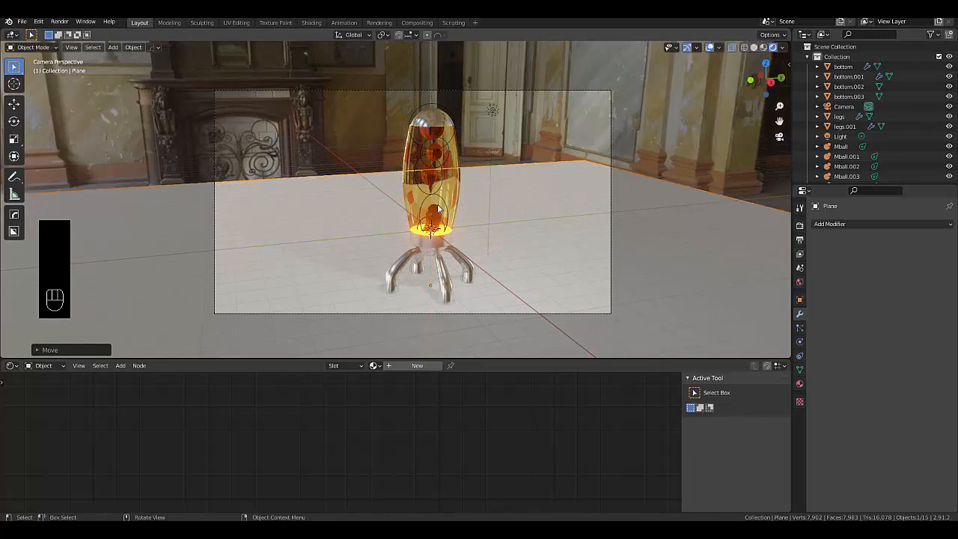
Step: Give the floor plane a new material with a Glossy BSDF surface and set its roughness to 0.2
left_click(799, 383)
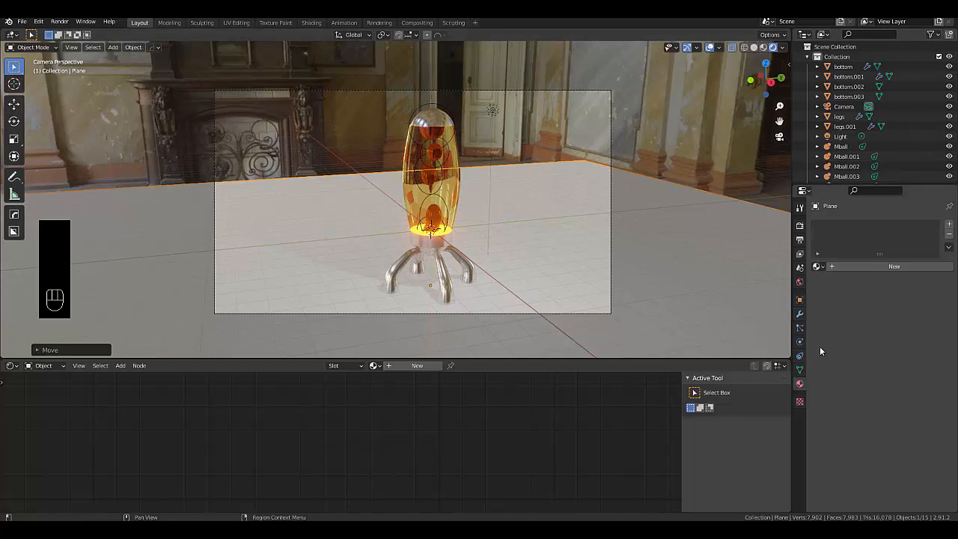
left_click(855, 266)
left_click(878, 328)
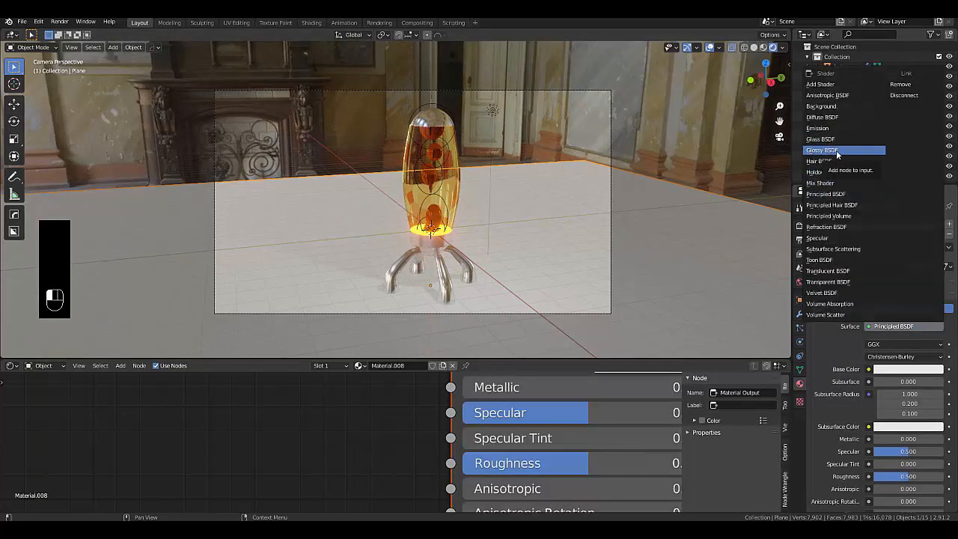
left_click(837, 150)
left_click(907, 369)
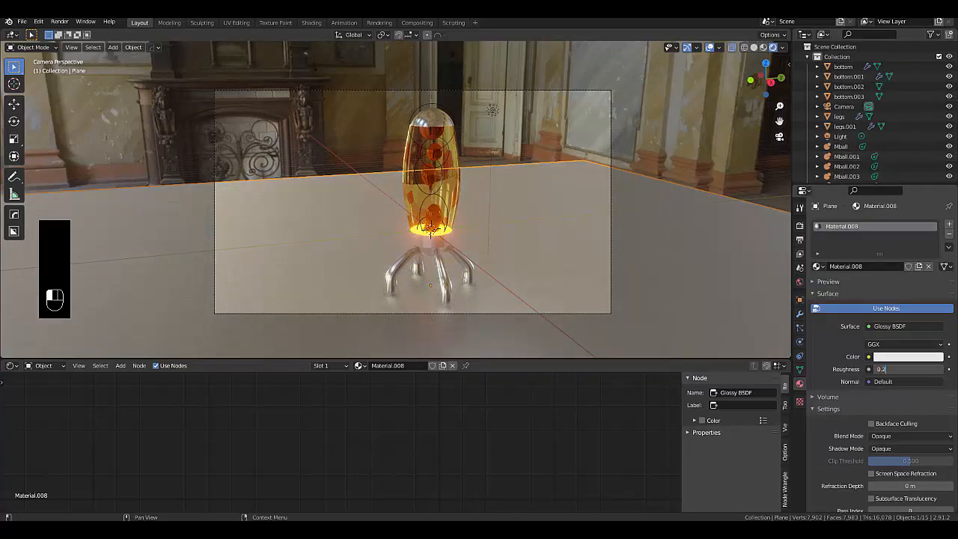
type("0.2")
key("Return")
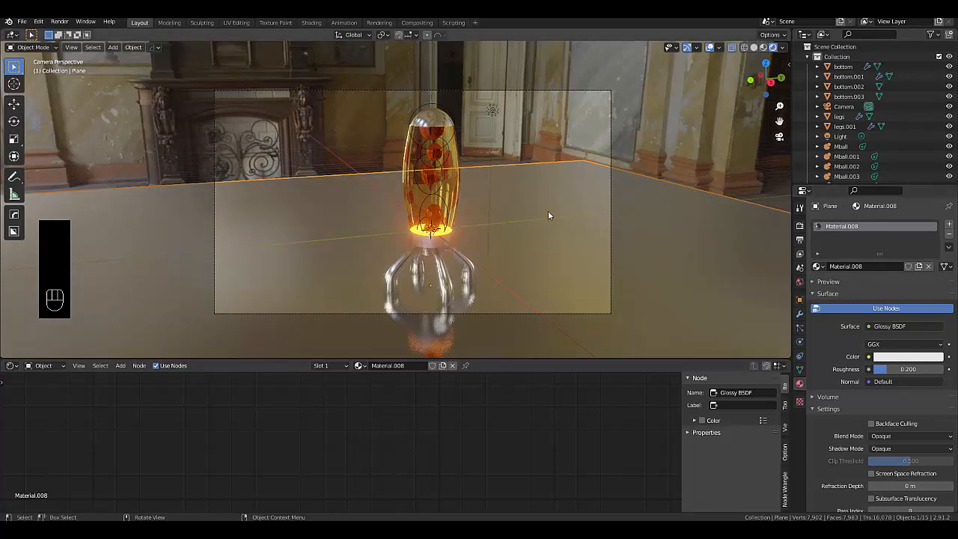
Step: In Edit Mode, cut one edge loop into the floor plane parallel to Y and slide it close to the negative-X edge
scroll(398, 229, "down", 3)
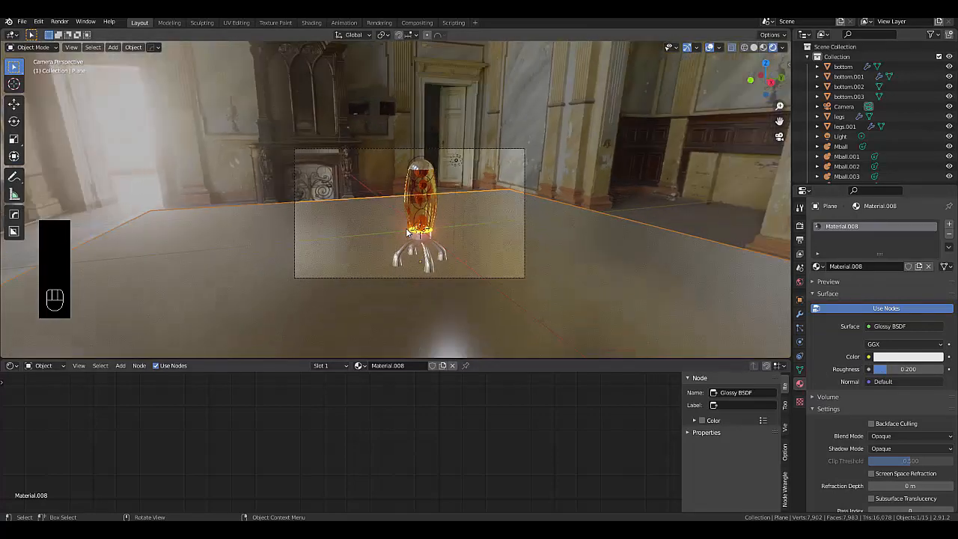
scroll(383, 245, "up", 3)
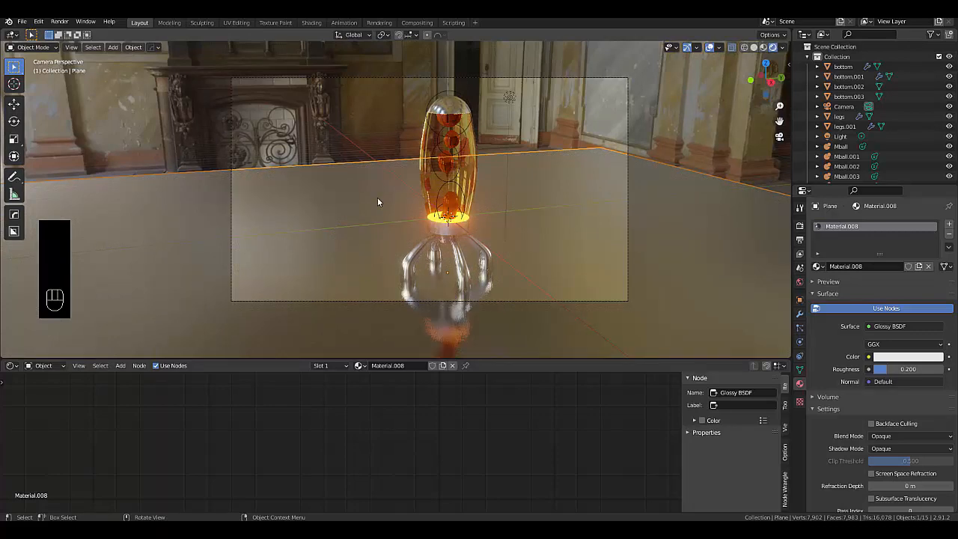
middle_click_drag(382, 200, 440, 244)
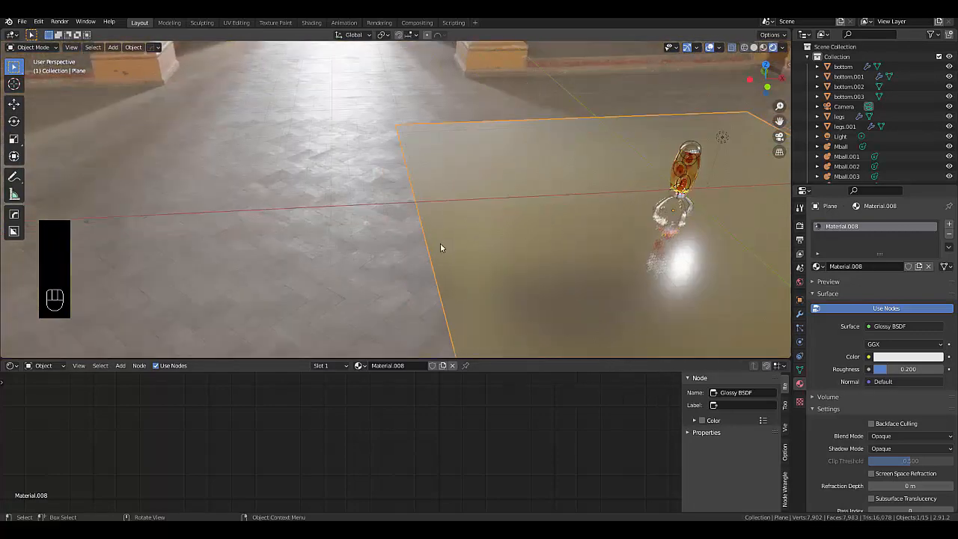
key("KP_7")
scroll(440, 253, "down", 4)
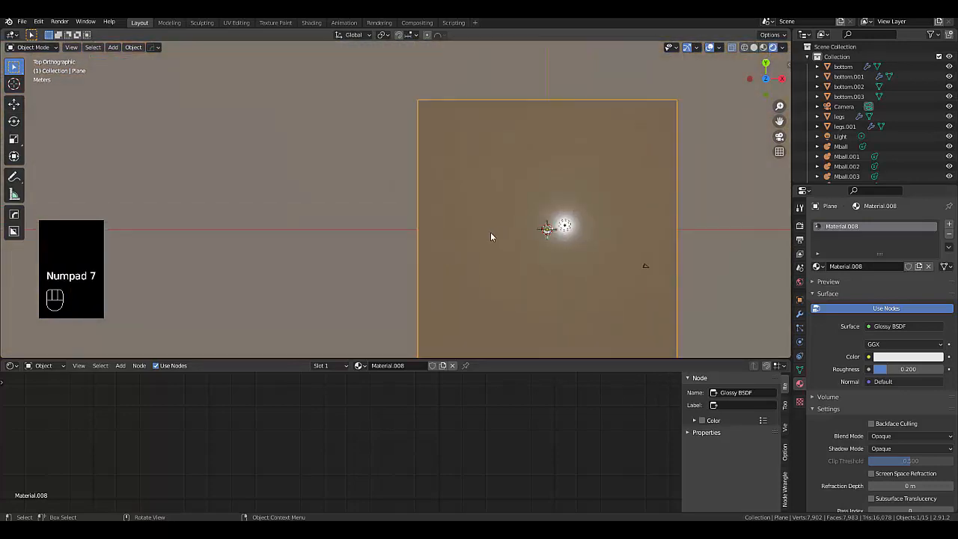
scroll(492, 238, "up", 1)
key("ctrl+Tab")
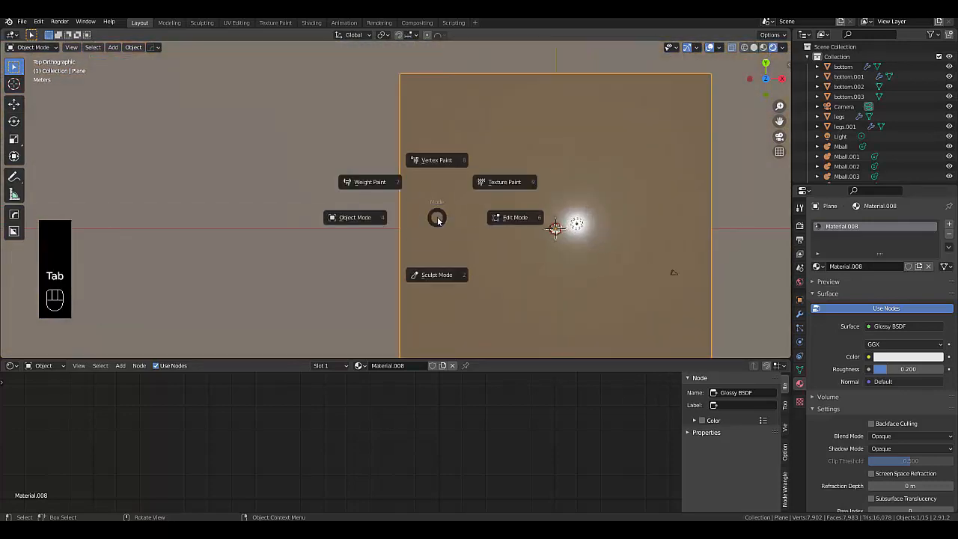
left_click(486, 219)
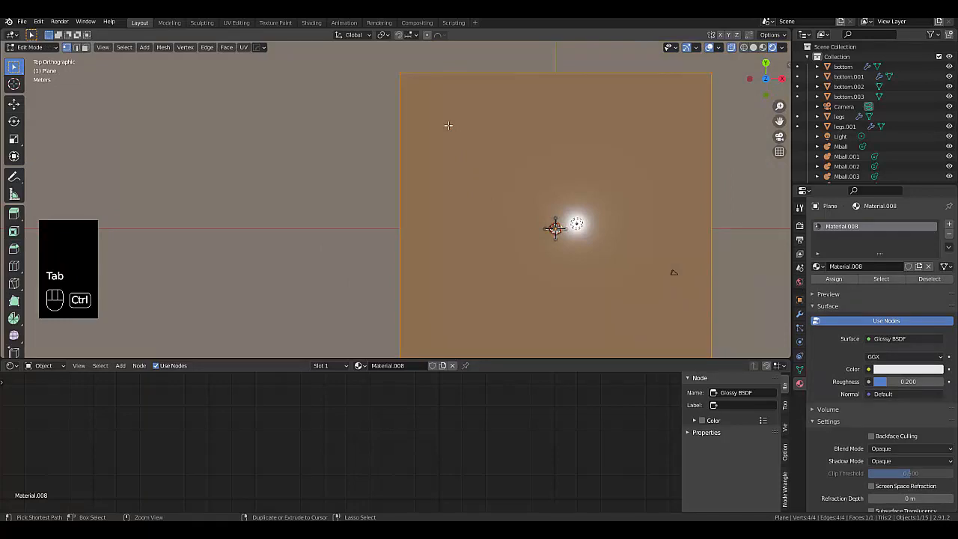
key("ctrl+r")
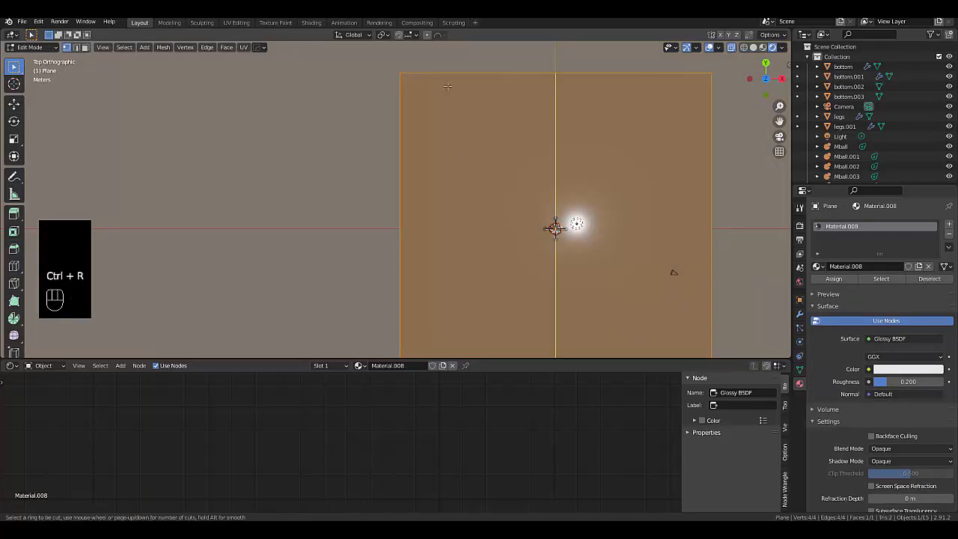
left_click(447, 87)
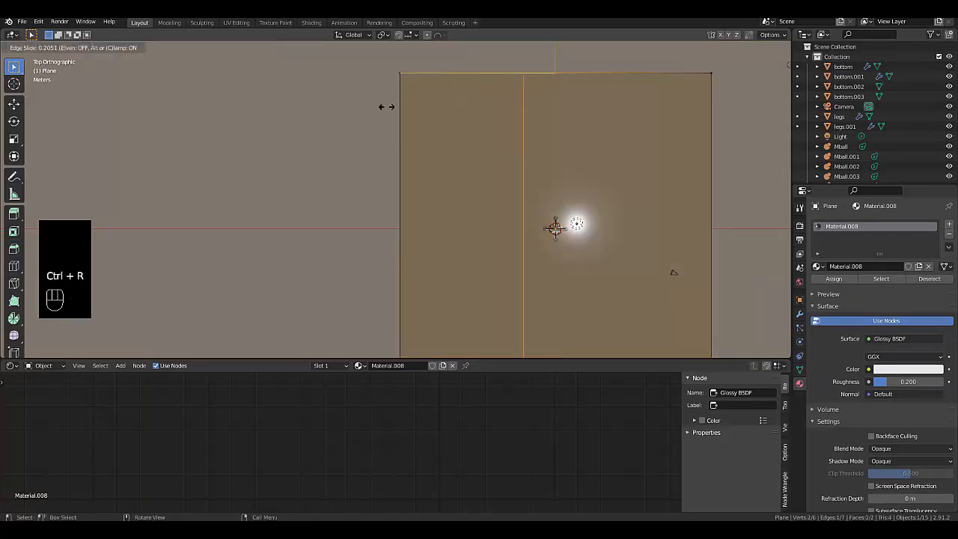
left_click(306, 116)
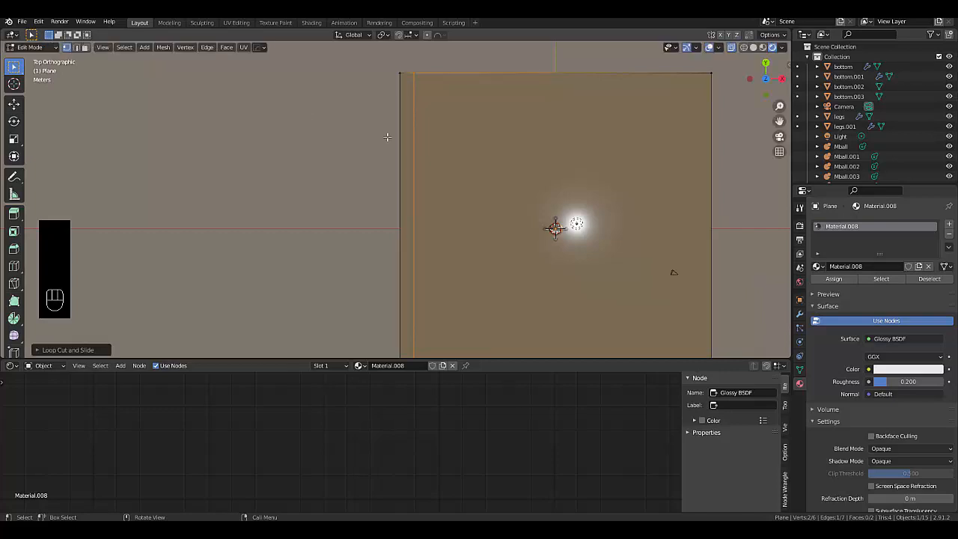
Step: Select the narrow strip face at the floor's negative-X edge and create a second material slot with an Emission surface
key("3")
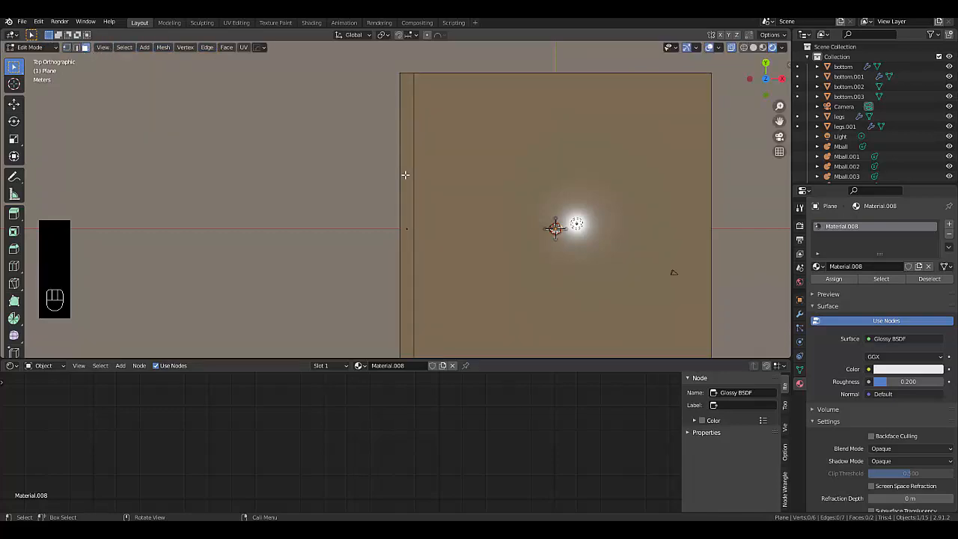
left_click(407, 229)
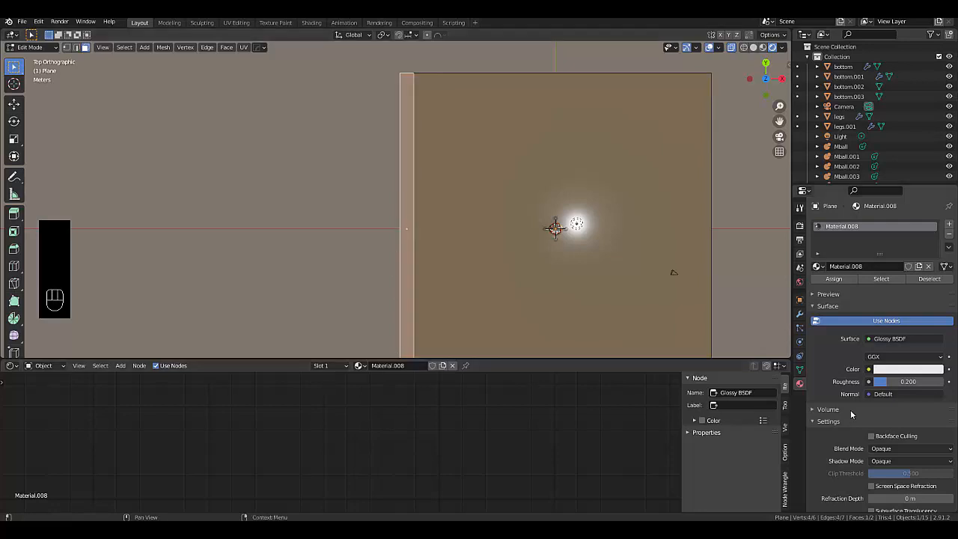
left_click(950, 225)
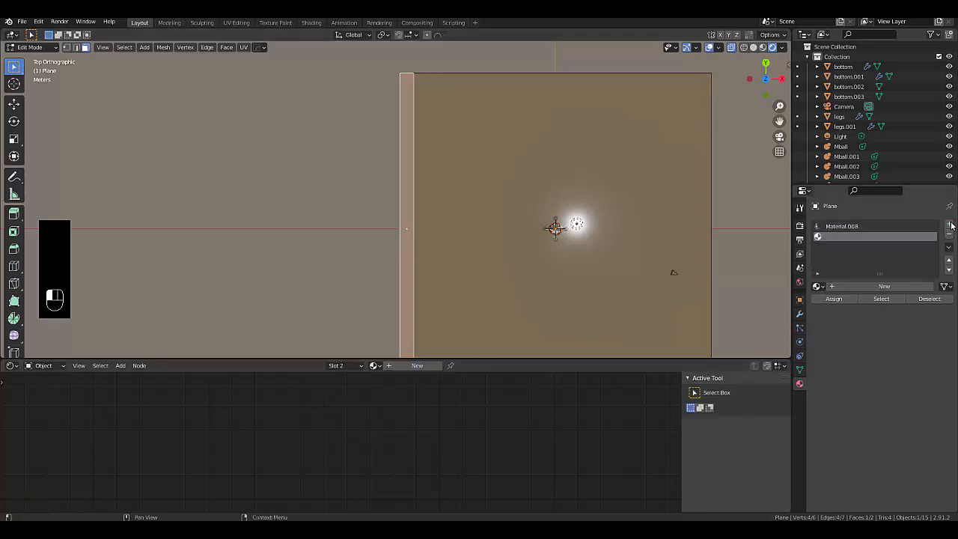
left_click(893, 287)
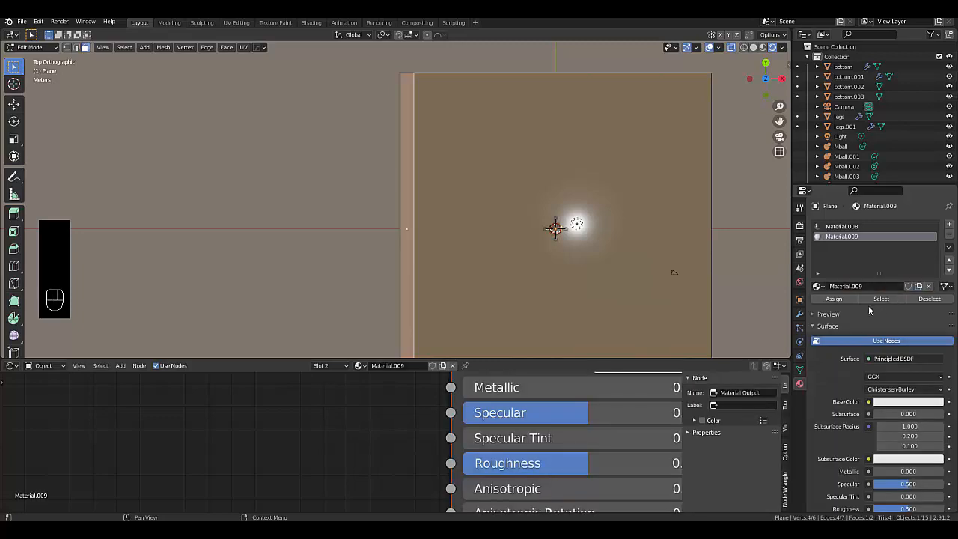
left_click(882, 361)
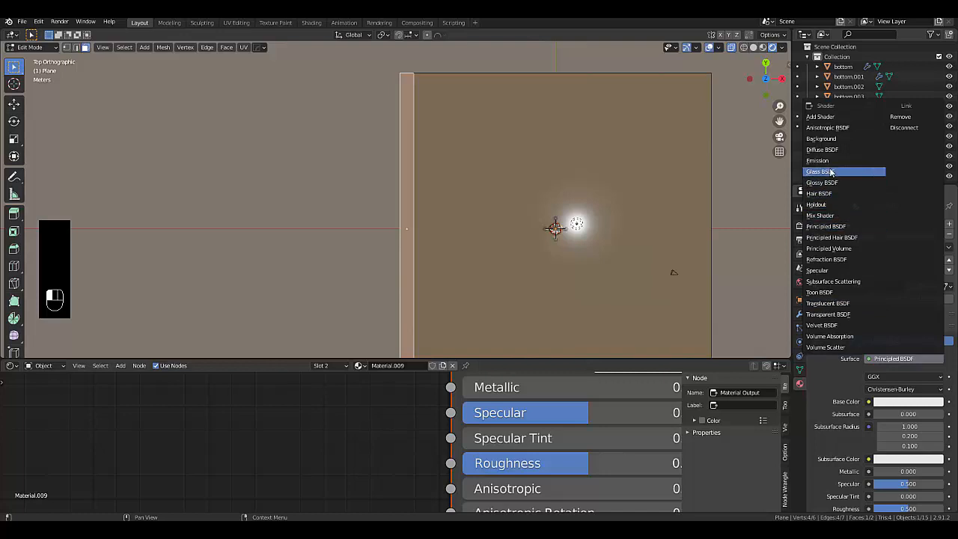
left_click(828, 160)
Step: Set the emission to red, hex FF0300, with strength 30, assign it to the strip face, and check it through the camera
left_click(898, 378)
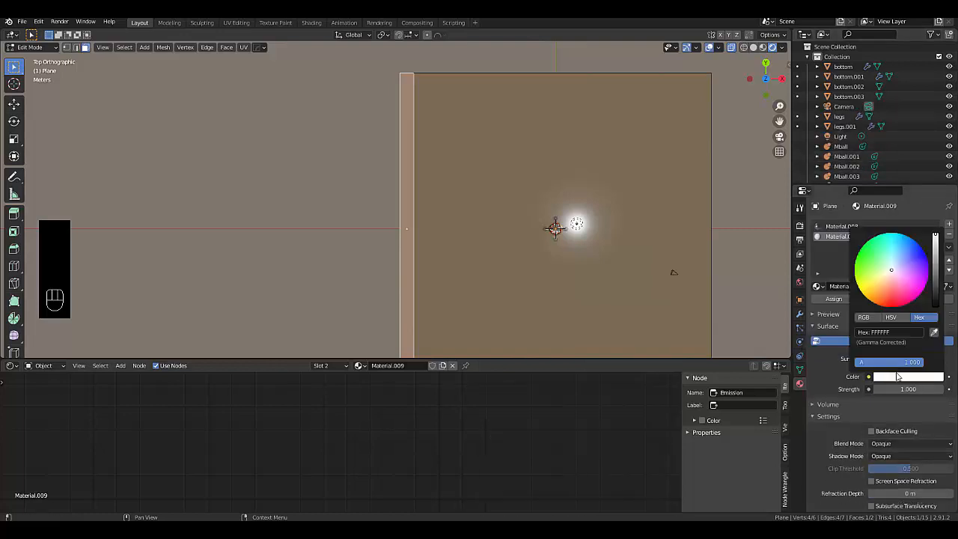
left_click_drag(882, 307, 891, 307)
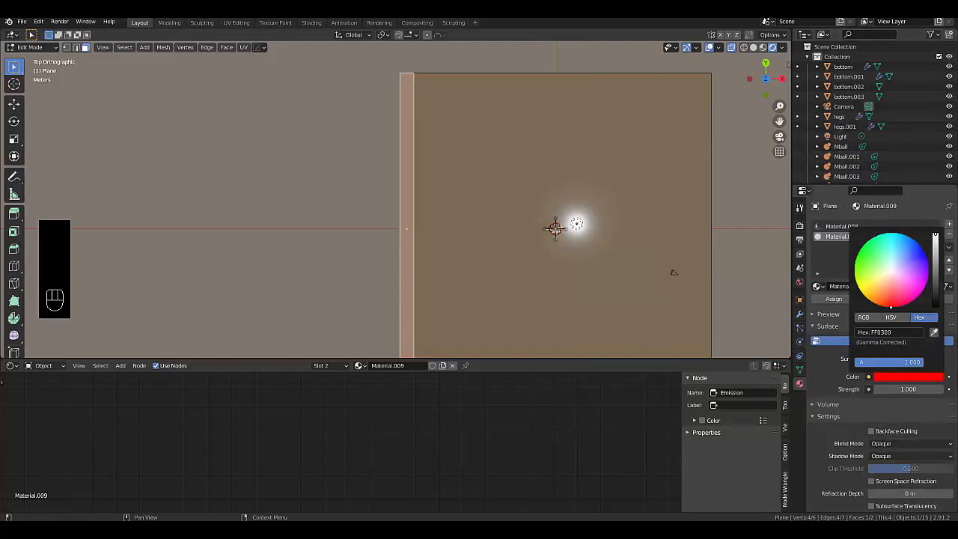
left_click(882, 389)
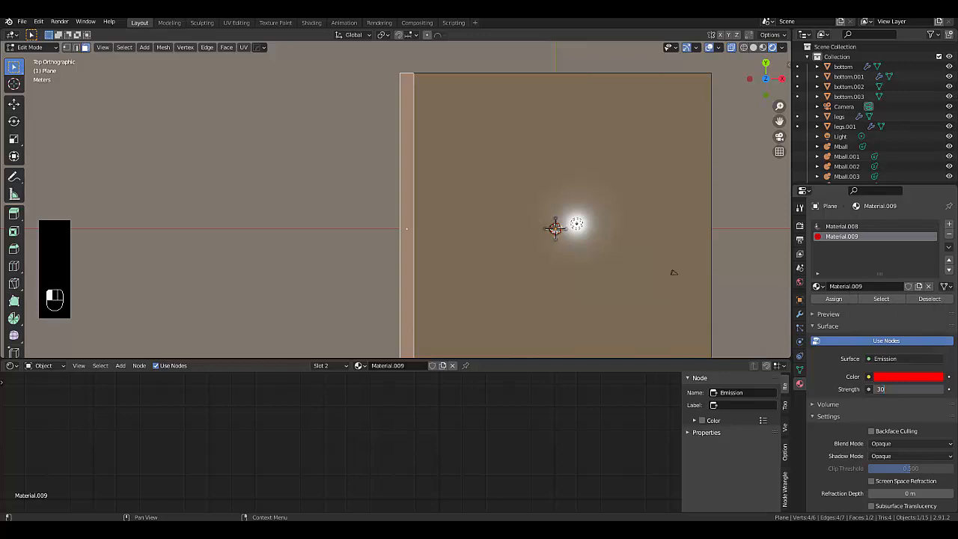
key("Return")
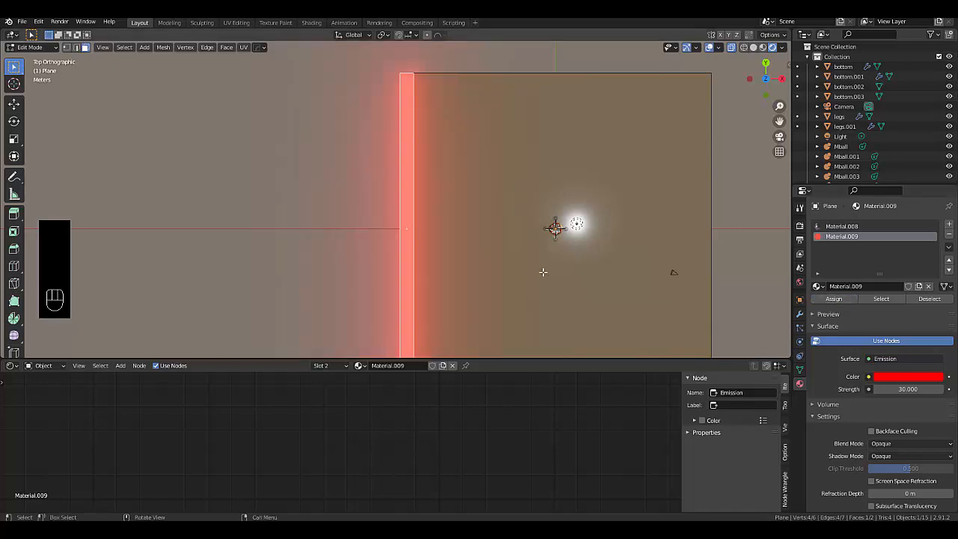
middle_click_drag(541, 272, 696, 194)
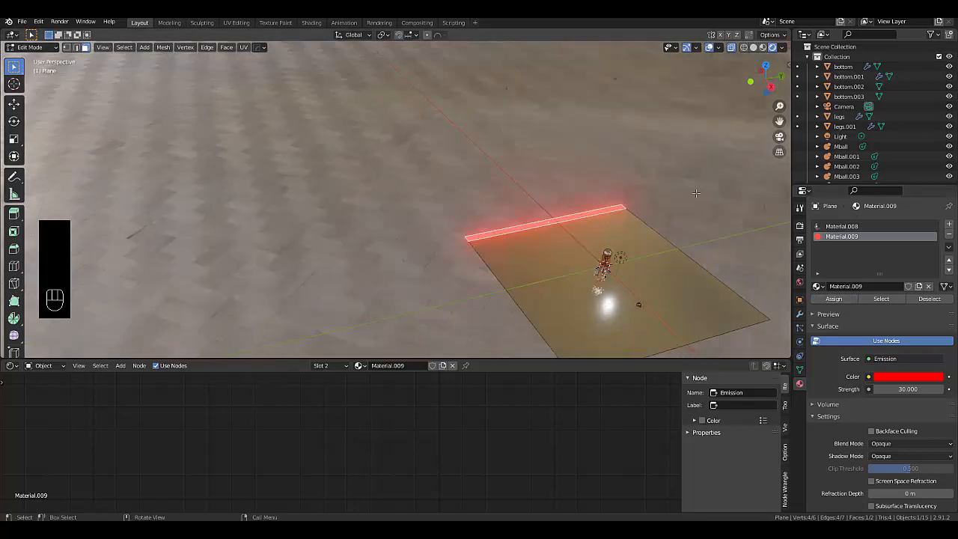
left_click(778, 137)
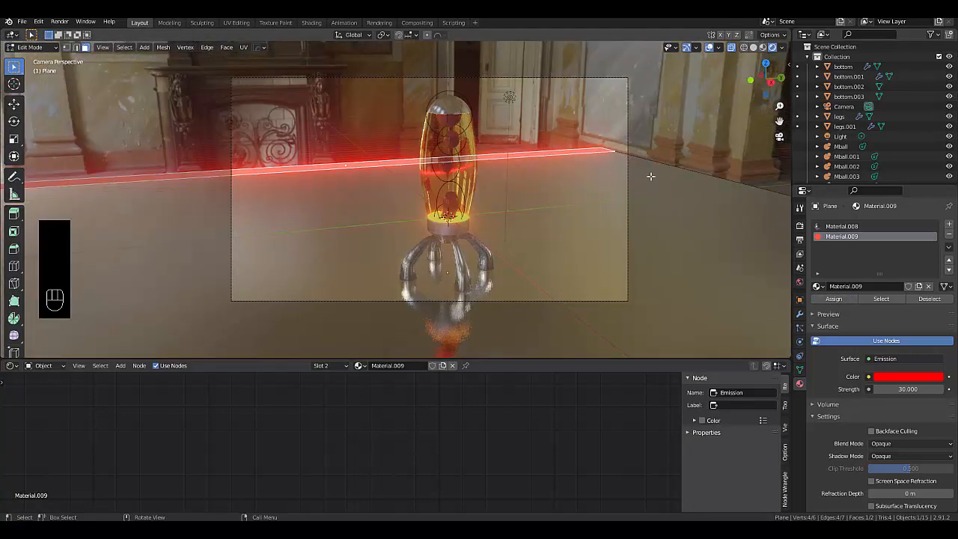
Step: Deselect the floor's strip face and return to Object Mode
key("alt+a")
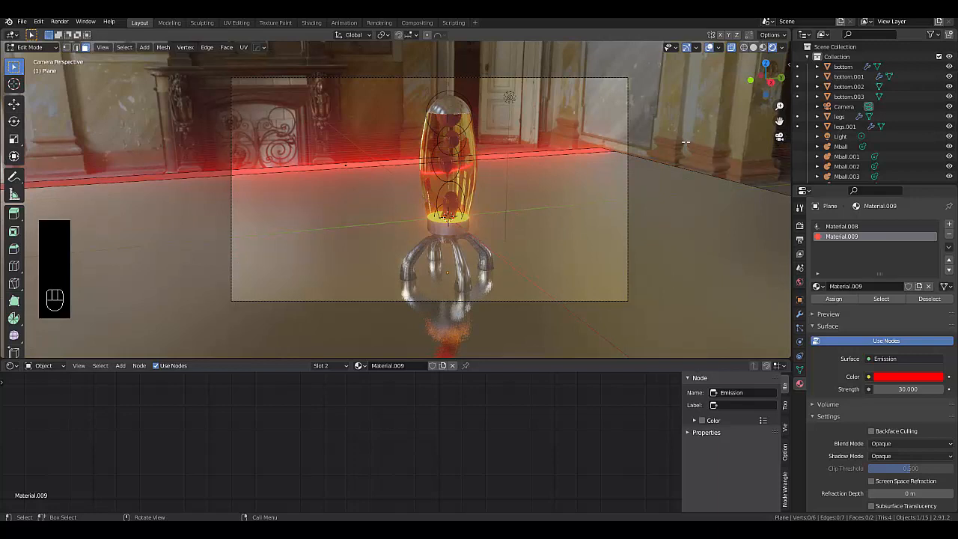
key("Tab")
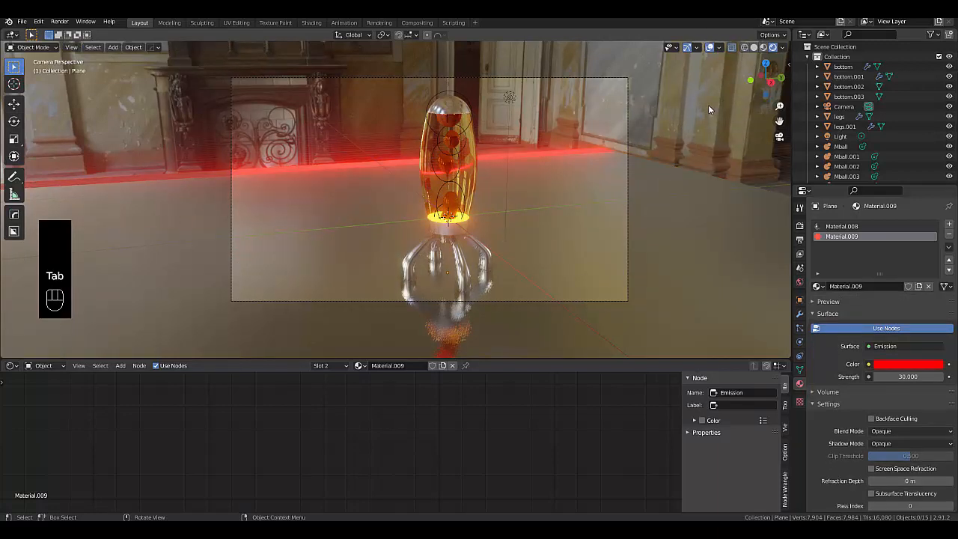
Step: Examine the lamp's glass vase, wax blobs and floor reflections through the camera and from other angles
scroll(460, 206, "up", 2)
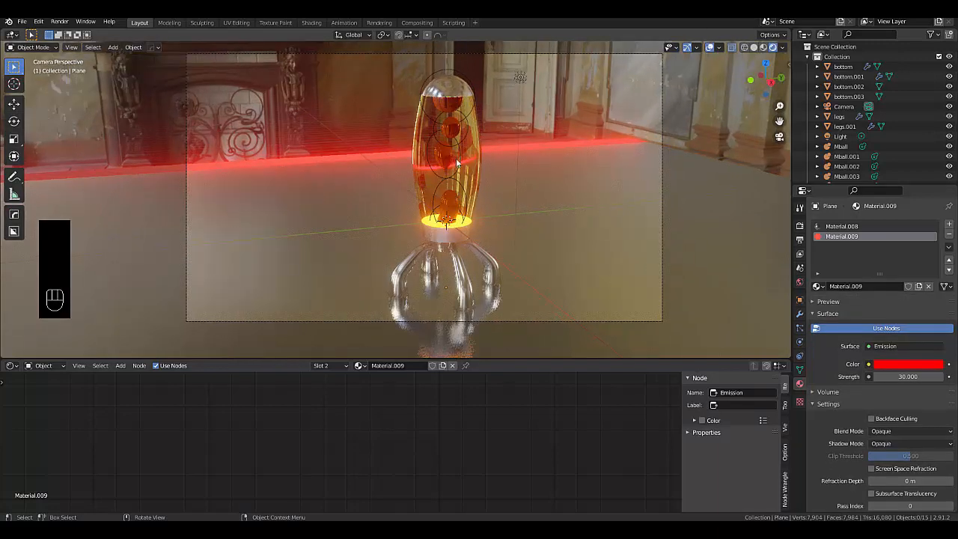
scroll(437, 177, "down", 1)
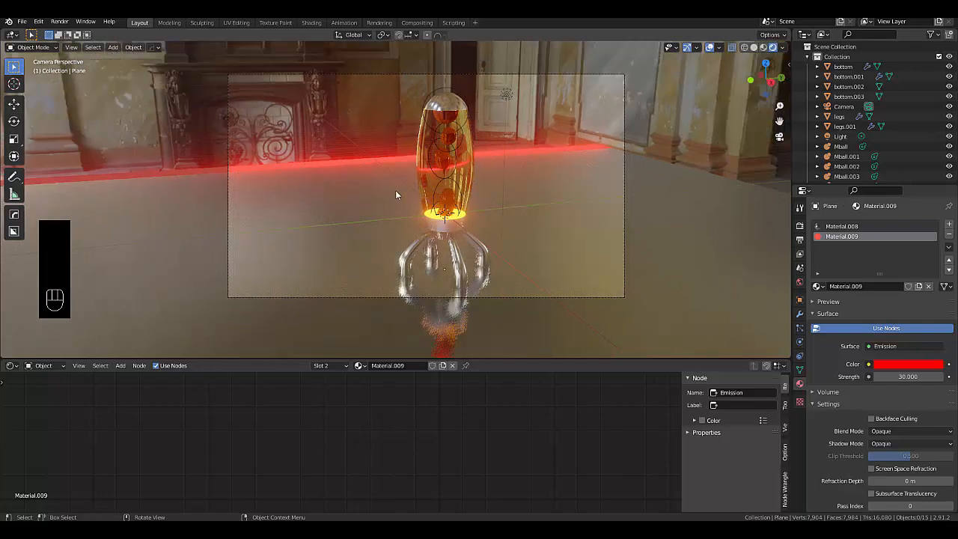
scroll(392, 190, "down", 3)
scroll(393, 190, "up", 8)
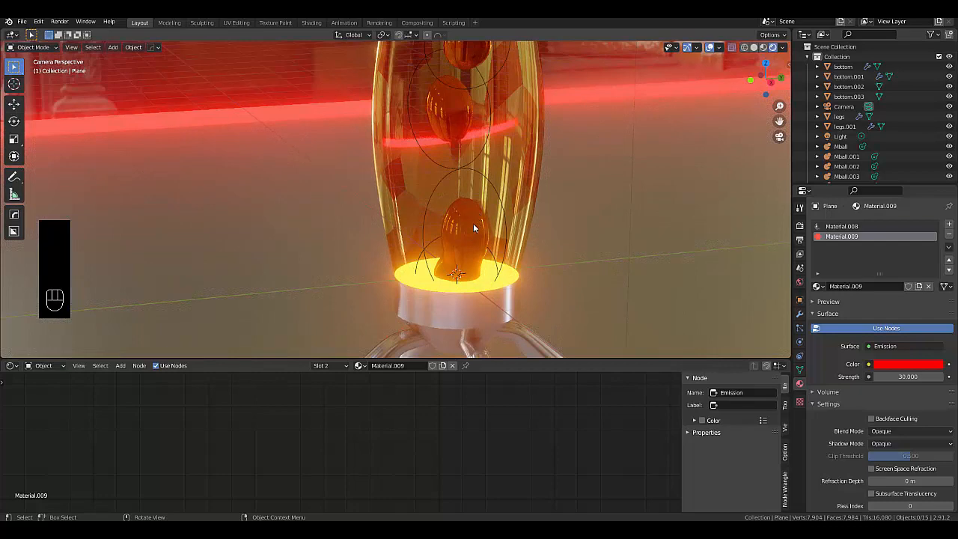
left_click(473, 224)
scroll(471, 211, "down", 2)
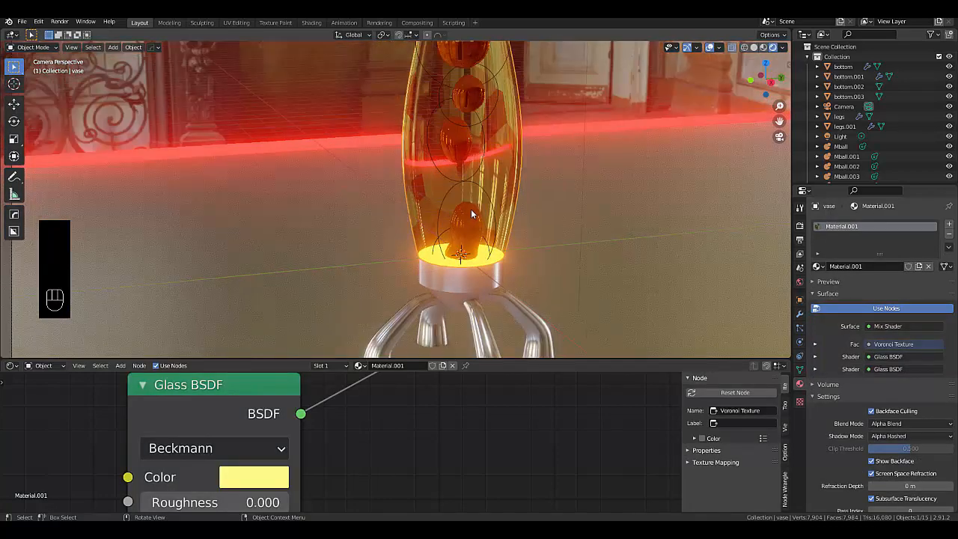
scroll(471, 209, "down", 2)
scroll(471, 188, "up", 2)
middle_click_drag(471, 188, 442, 188)
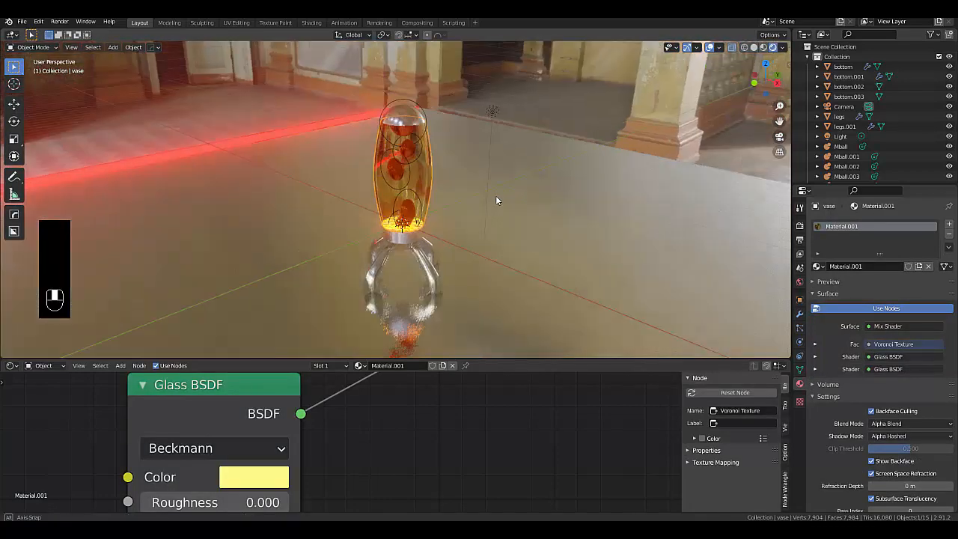
scroll(442, 188, "up", 5)
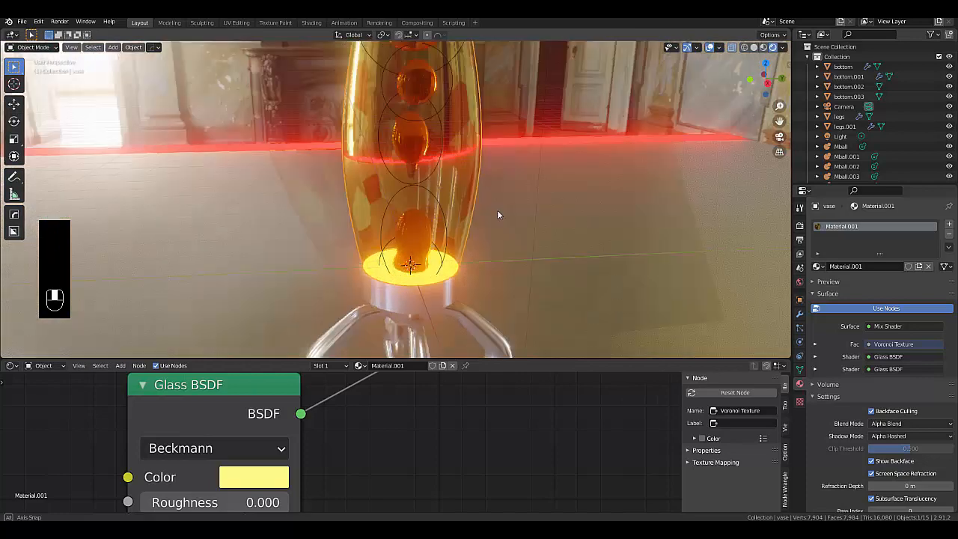
mouse_move(497, 215)
middle_mouse_down()
mouse_move(538, 186)
mouse_move(485, 213)
middle_mouse_up()
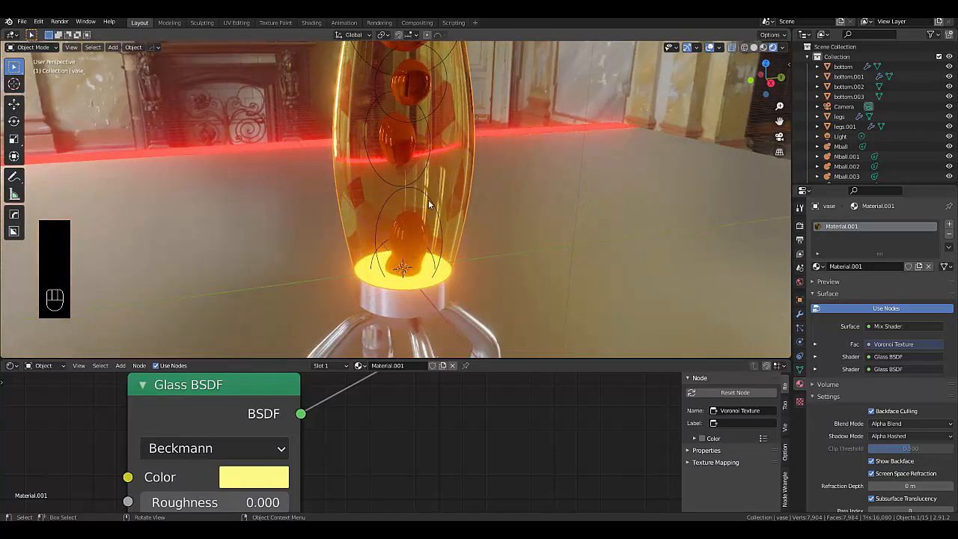
Step: Select the metaball wax blobs and move their material's red and orange Glass BSDF nodes down, clear of each other
left_click(408, 141)
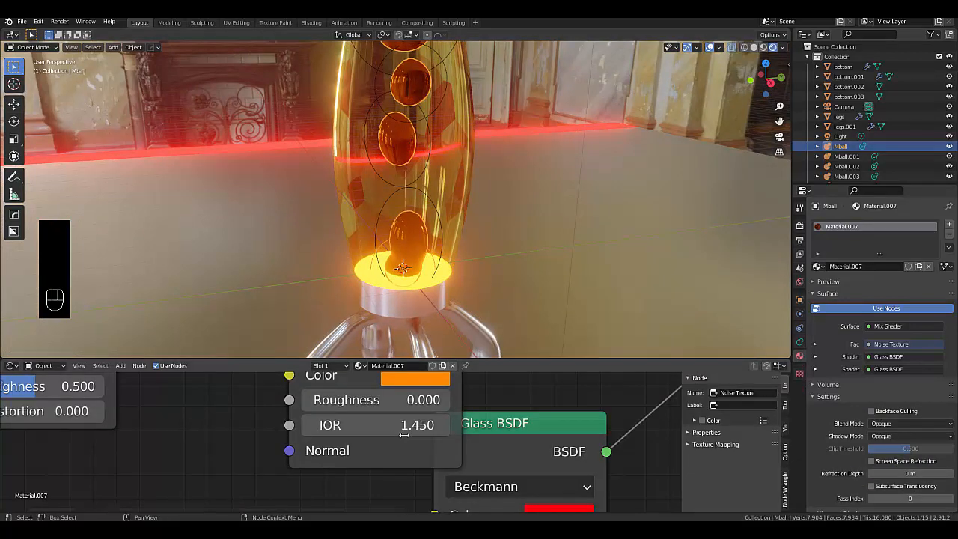
scroll(404, 431, "down", 6)
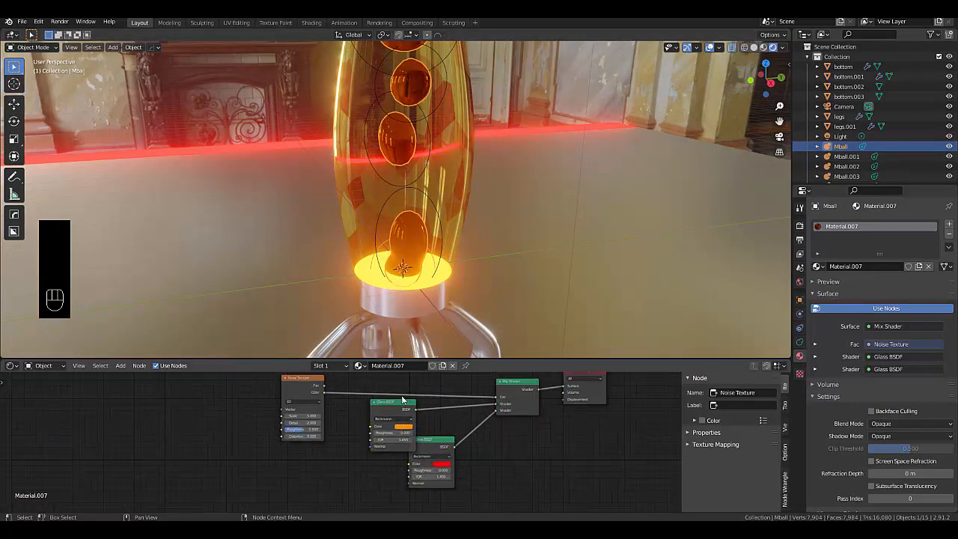
left_click_drag(433, 449, 392, 492)
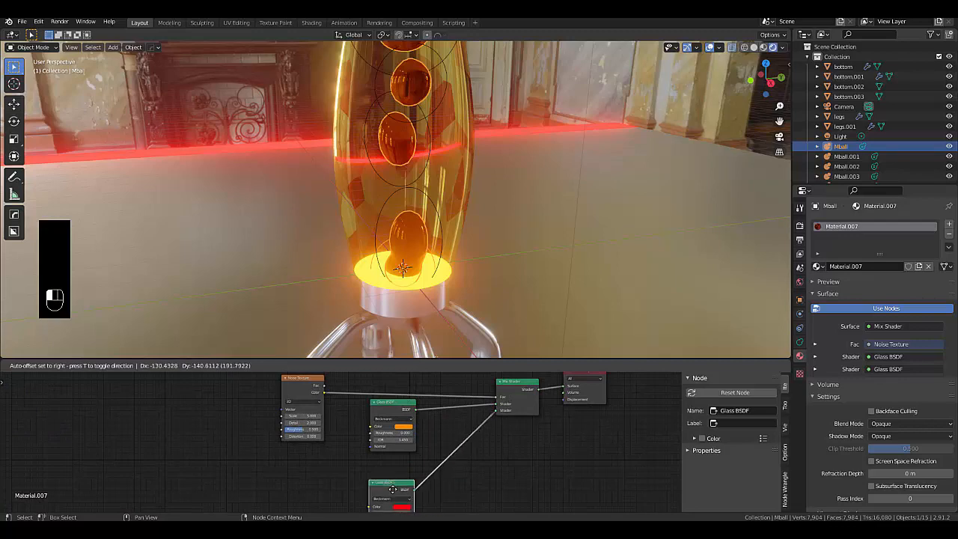
key("g")
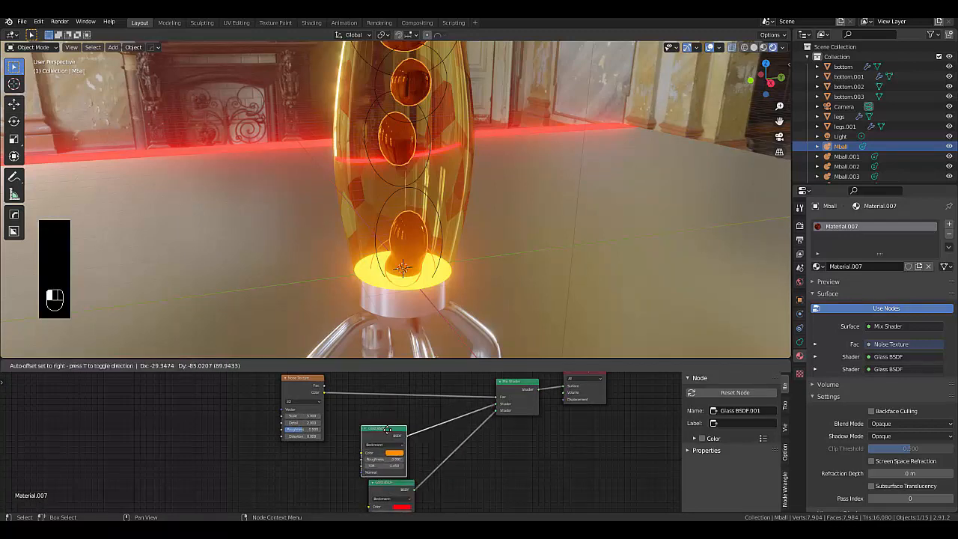
left_click(405, 471)
scroll(518, 447, "up", 4)
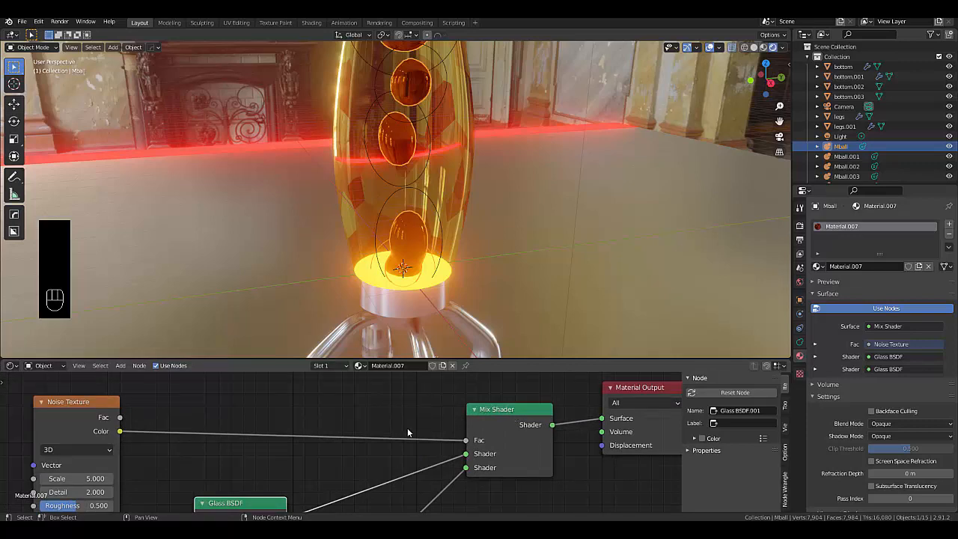
scroll(408, 433, "down", 4)
scroll(411, 480, "up", 4)
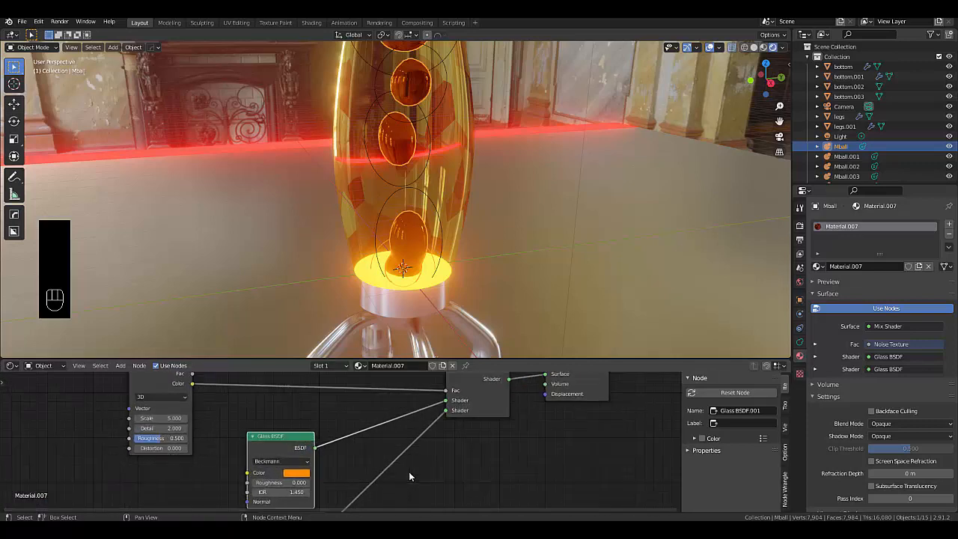
scroll(409, 472, "down", 4)
scroll(384, 450, "up", 2)
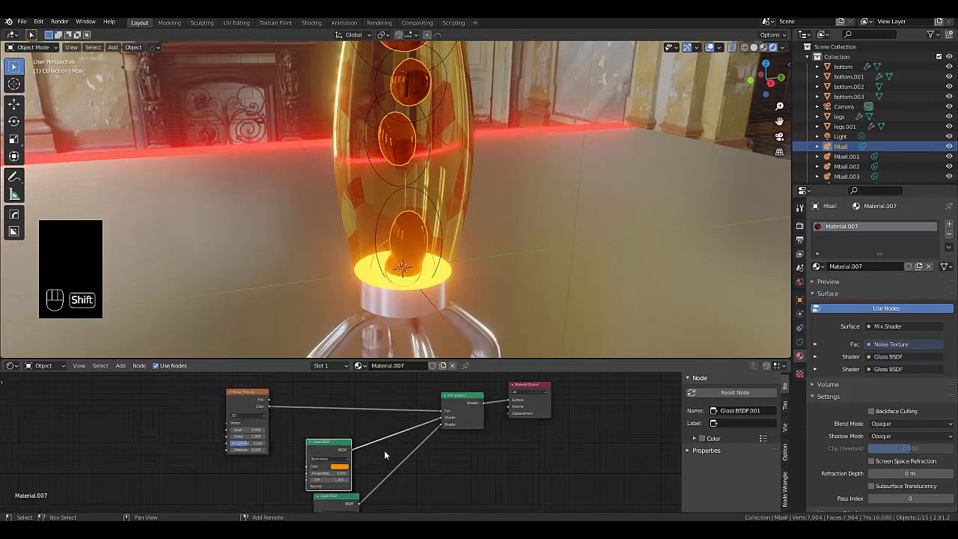
key("shift+a")
mouse_move(359, 420)
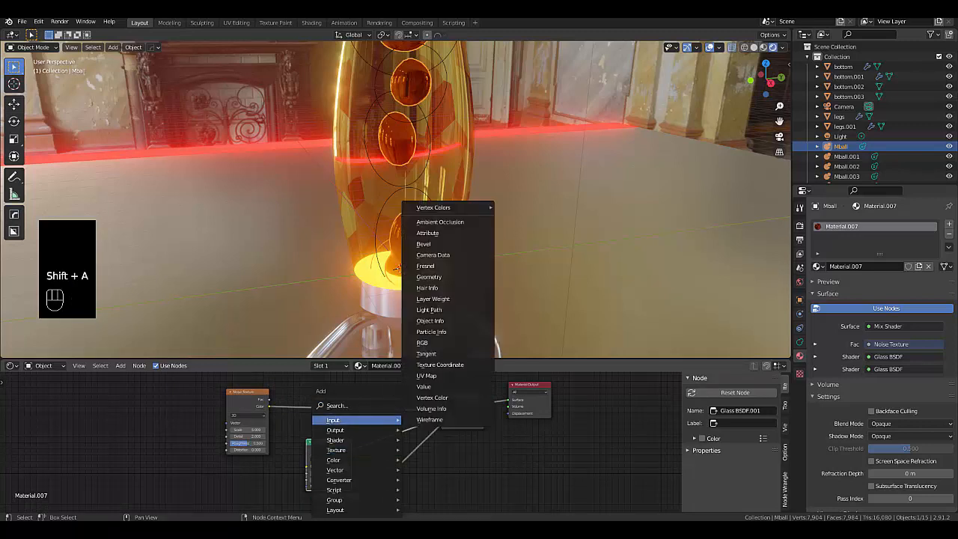
mouse_move(367, 440)
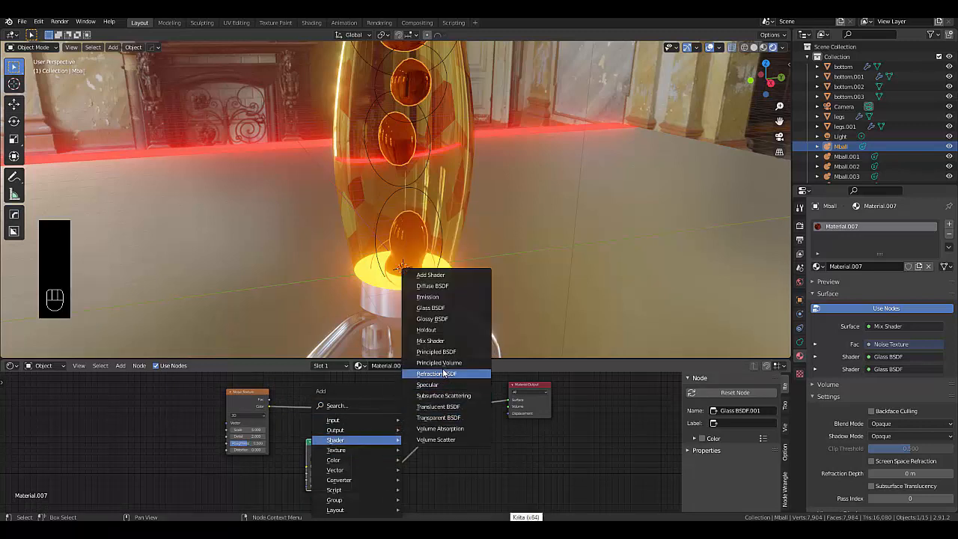
left_click(427, 330)
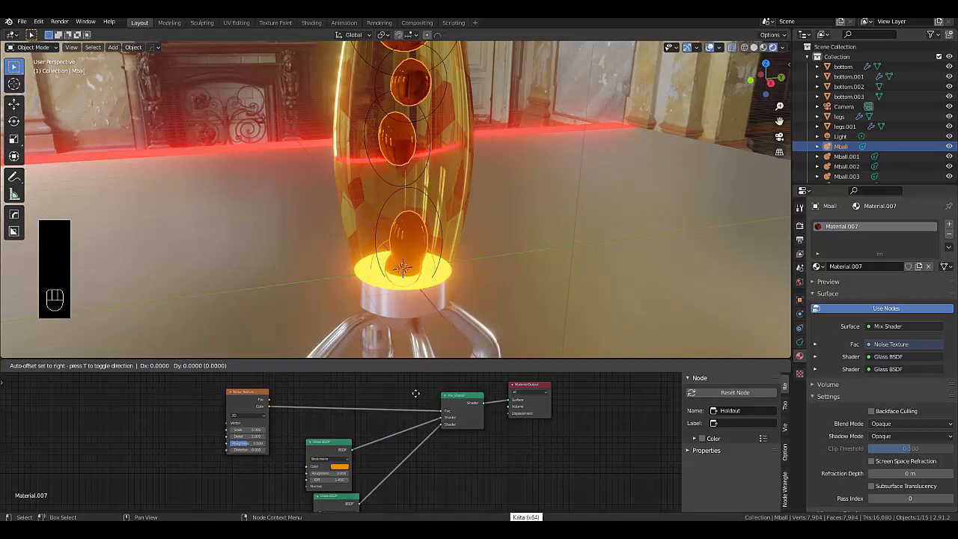
left_click(433, 456)
key("shift+a")
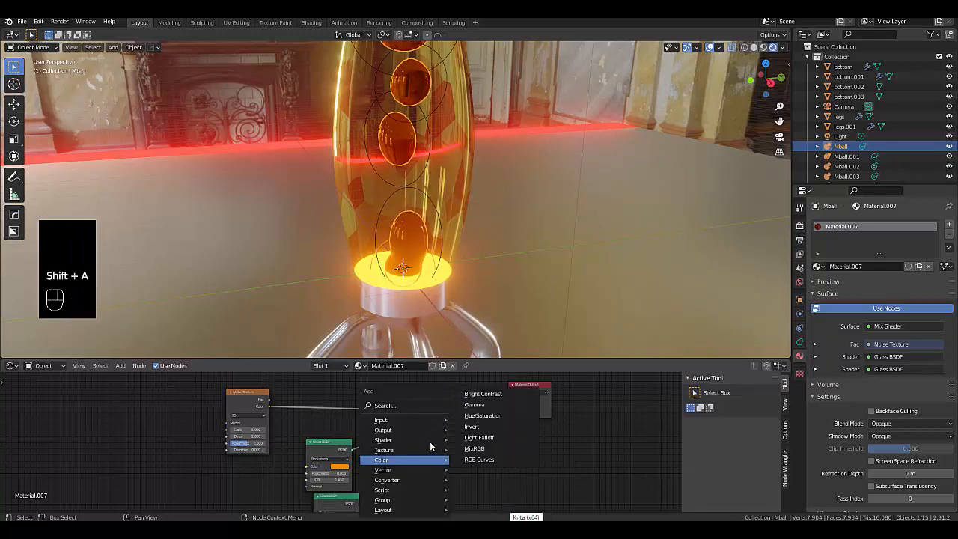
mouse_move(419, 439)
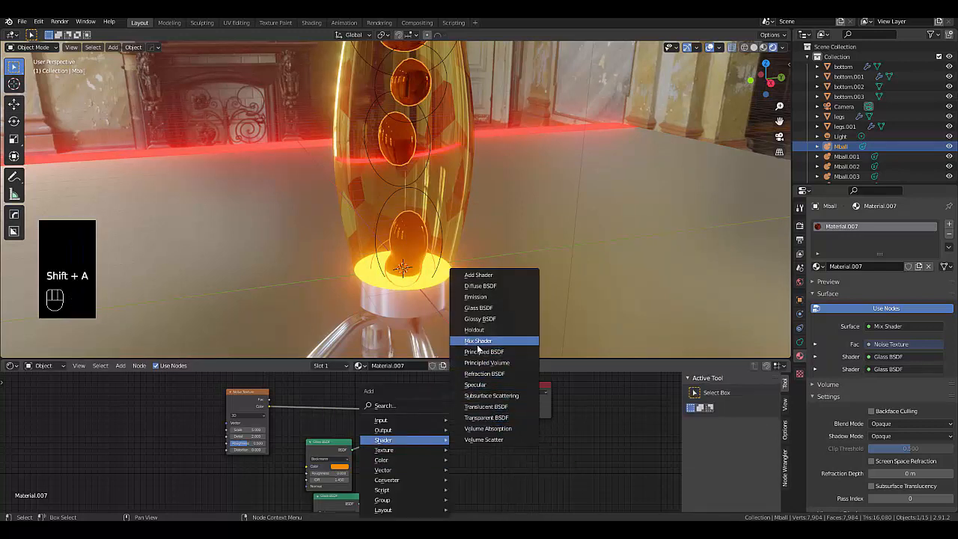
left_click(479, 341)
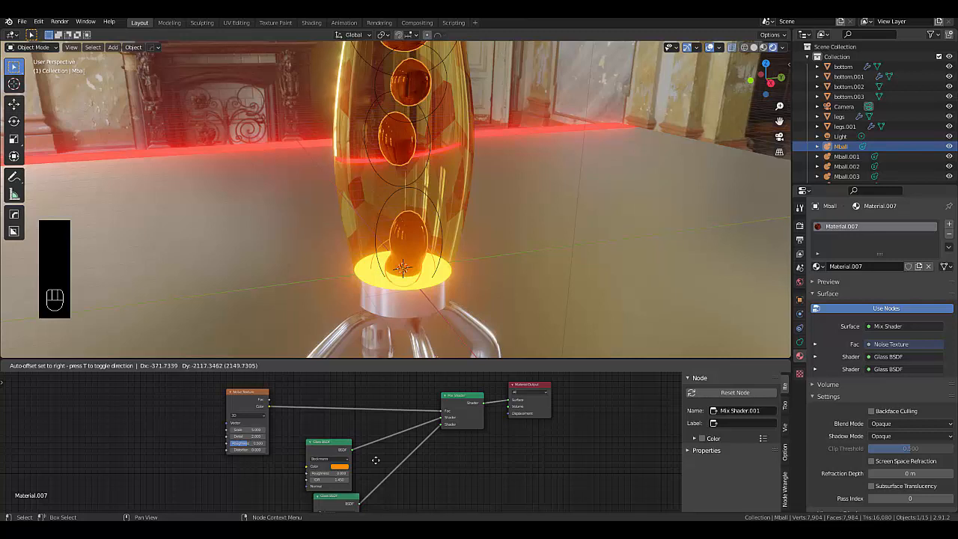
left_click(383, 428)
scroll(380, 462, "up", 5)
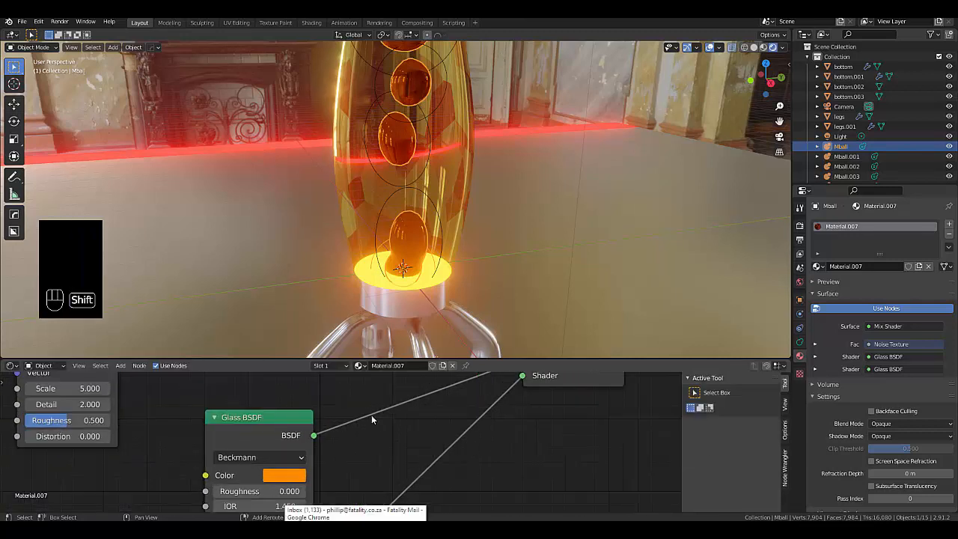
key("shift+a")
mouse_move(371, 415)
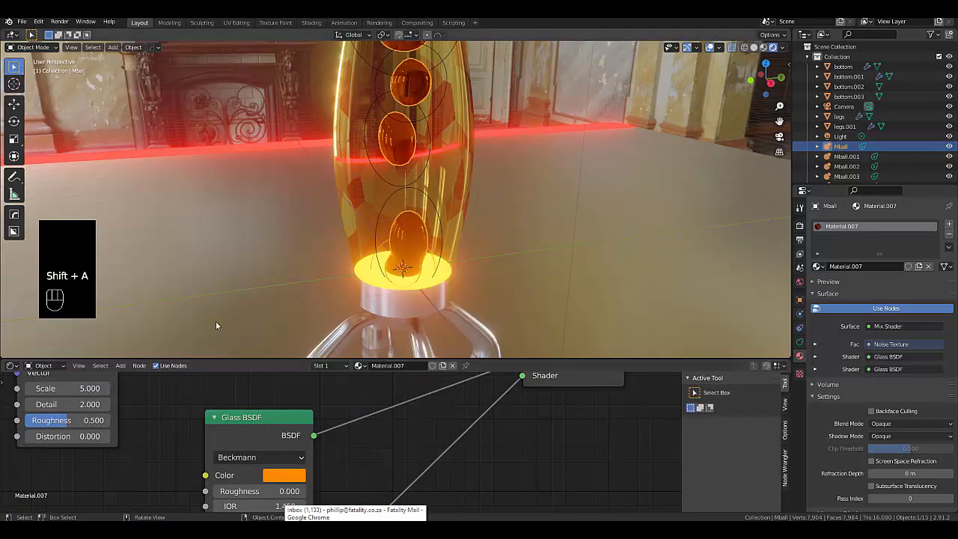
Step: Enlarge the node editor and insert a Mix Shader between the orange Glass BSDF and the final Mix Shader
left_click_drag(229, 360, 247, 80)
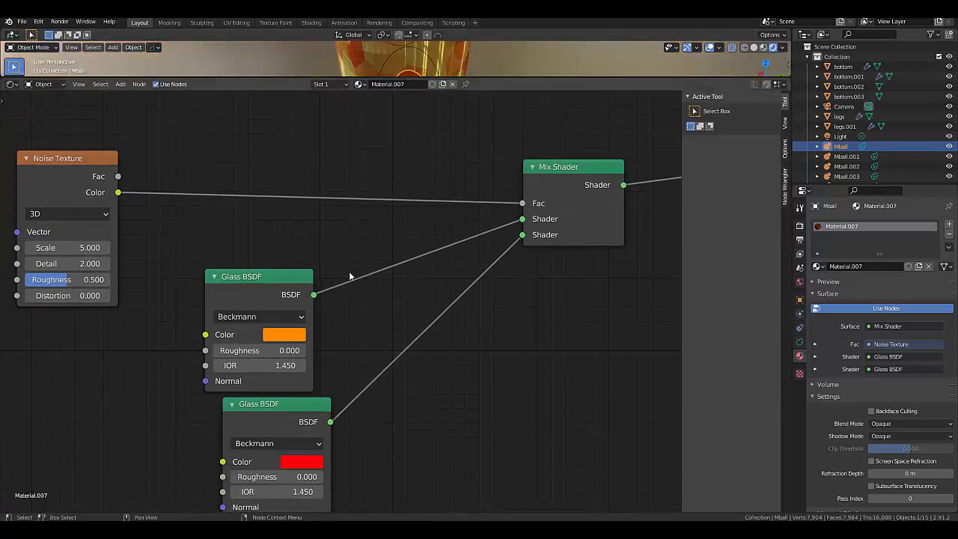
key("shift+a")
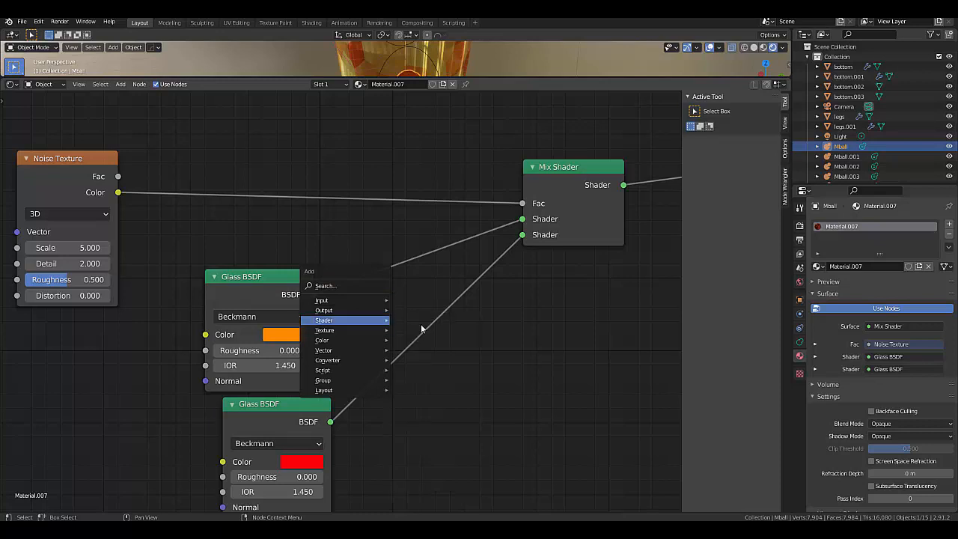
mouse_move(355, 320)
left_click(420, 385)
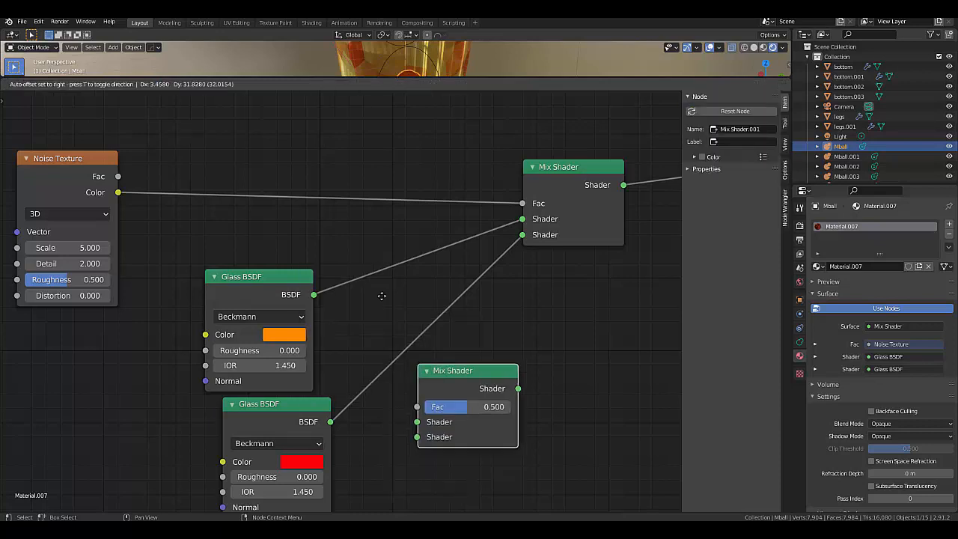
left_click(362, 268)
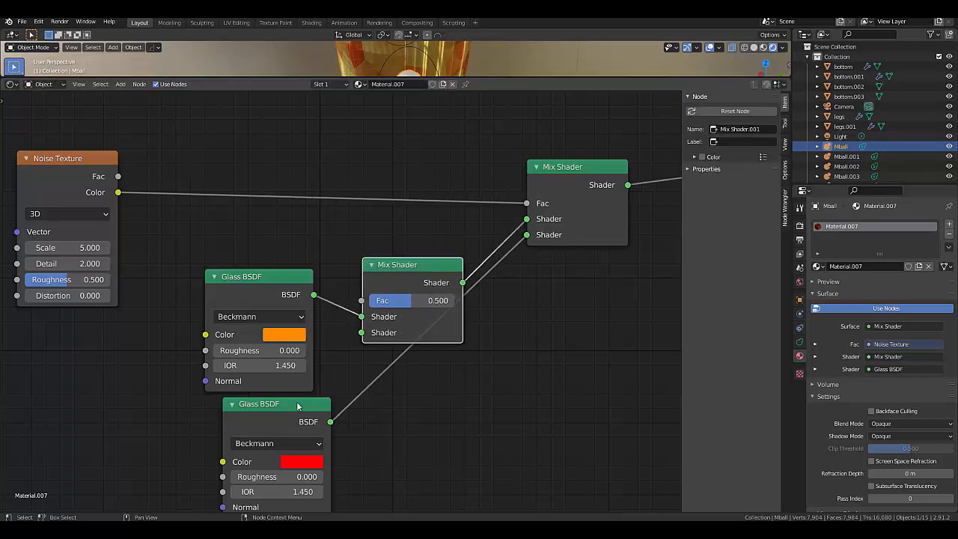
Step: Move the red Glass BSDF lower and insert a duplicate of the new Mix Shader into its link to the final Mix Shader
left_click_drag(273, 405, 341, 462)
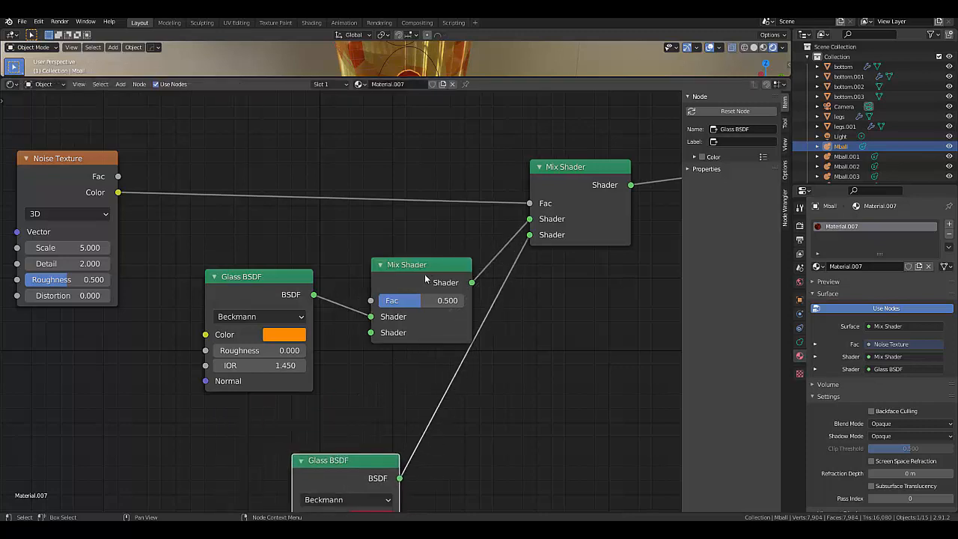
left_click(424, 274)
key("shift+d")
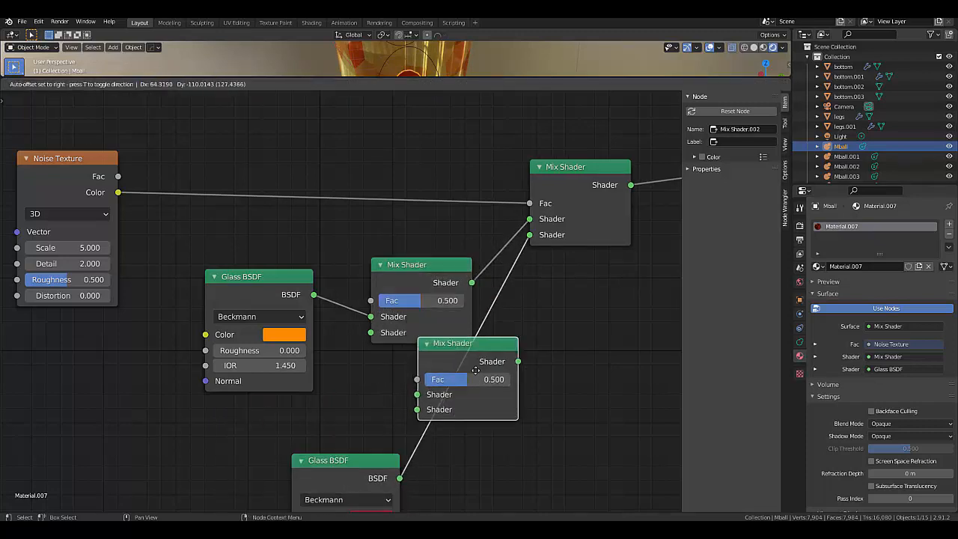
left_click(476, 376)
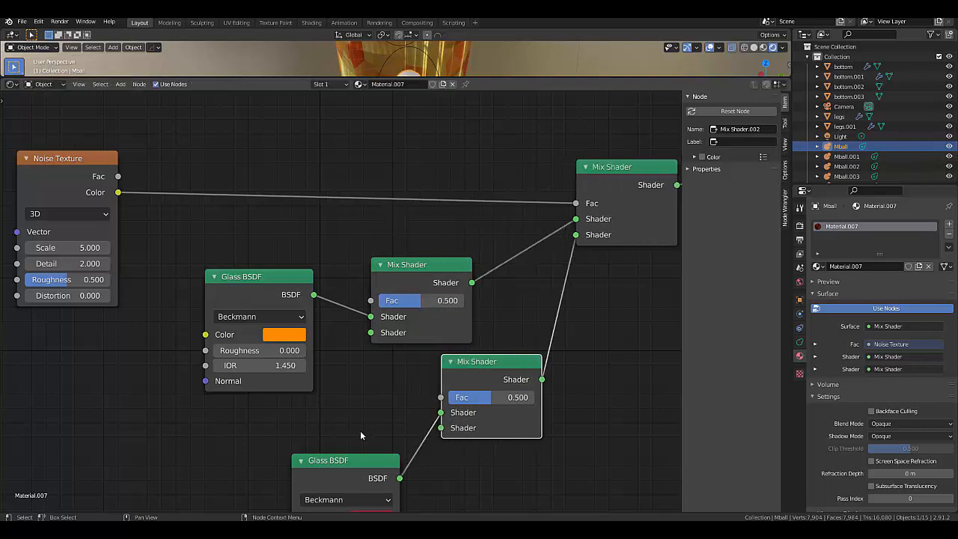
Step: Add an Emission shader below the orange Glass BSDF and connect it to the second shader input of that glass's Mix Shader
scroll(334, 388, "down", 2)
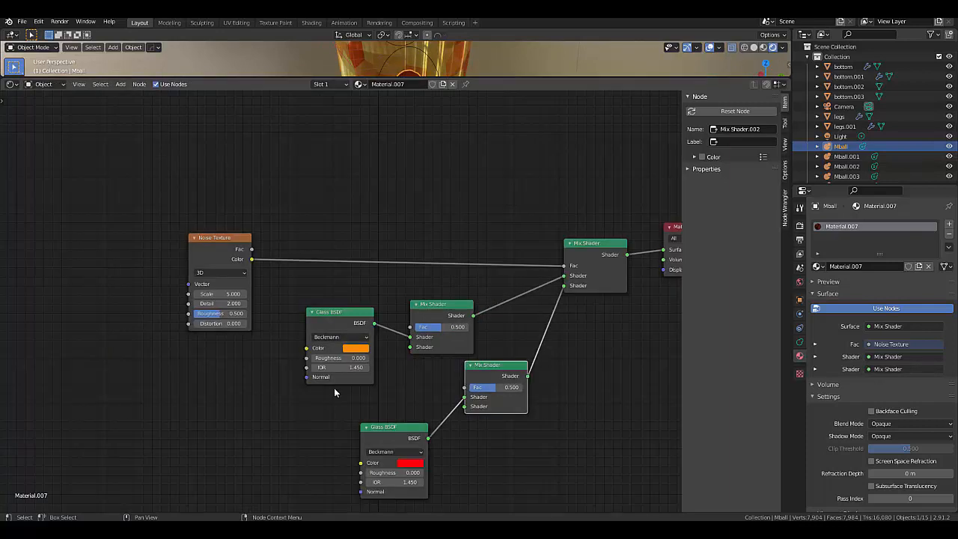
key("shift+a")
mouse_move(312, 398)
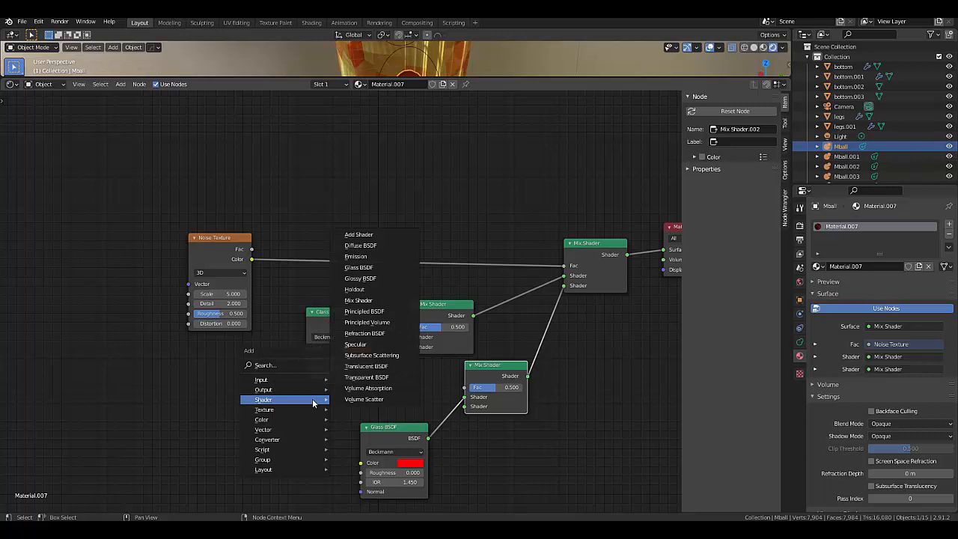
left_click(355, 256)
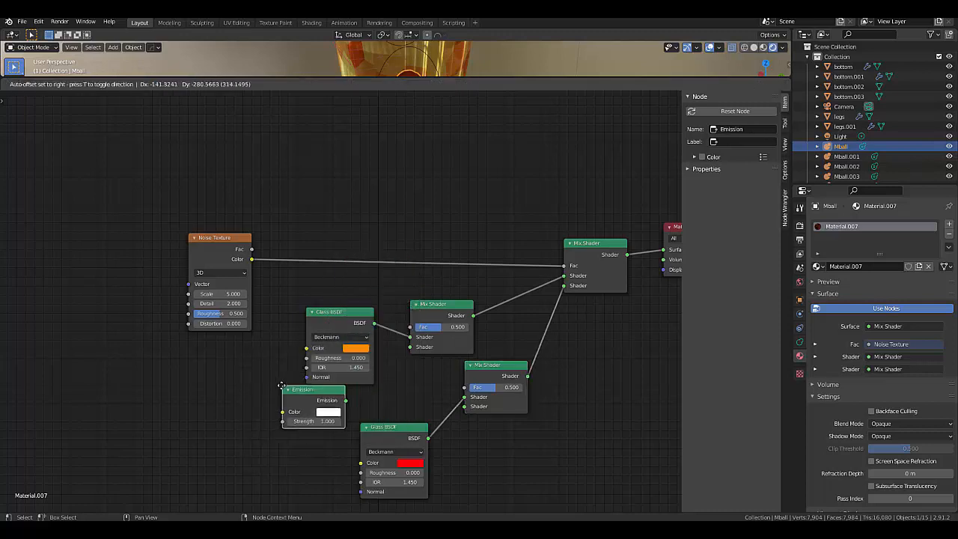
left_click(286, 398)
left_click_drag(341, 410, 413, 347)
left_click_drag(342, 408, 411, 349)
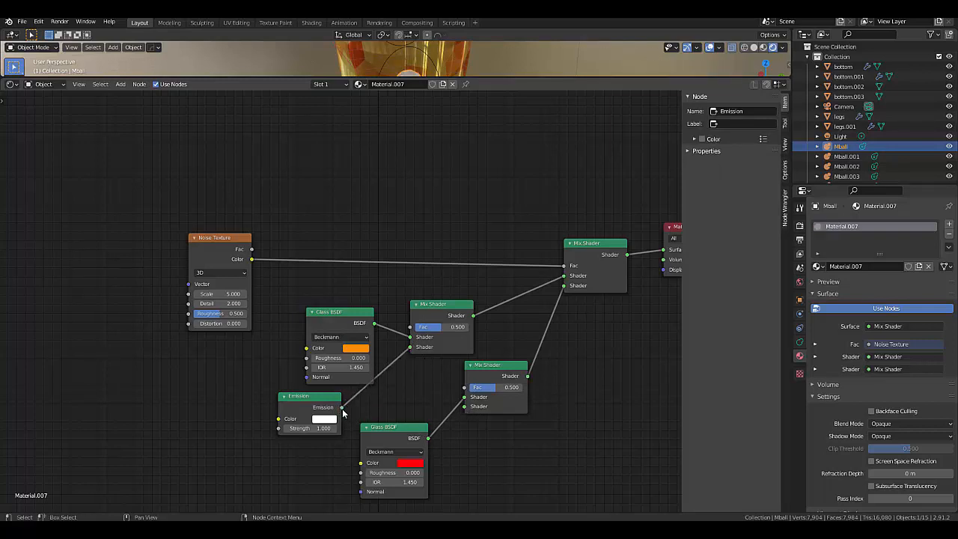
Step: Connect the Emission shader to the second shader input of the red glass's Mix Shader and shrink the node editor to reveal the lamp
left_click_drag(343, 408, 463, 414)
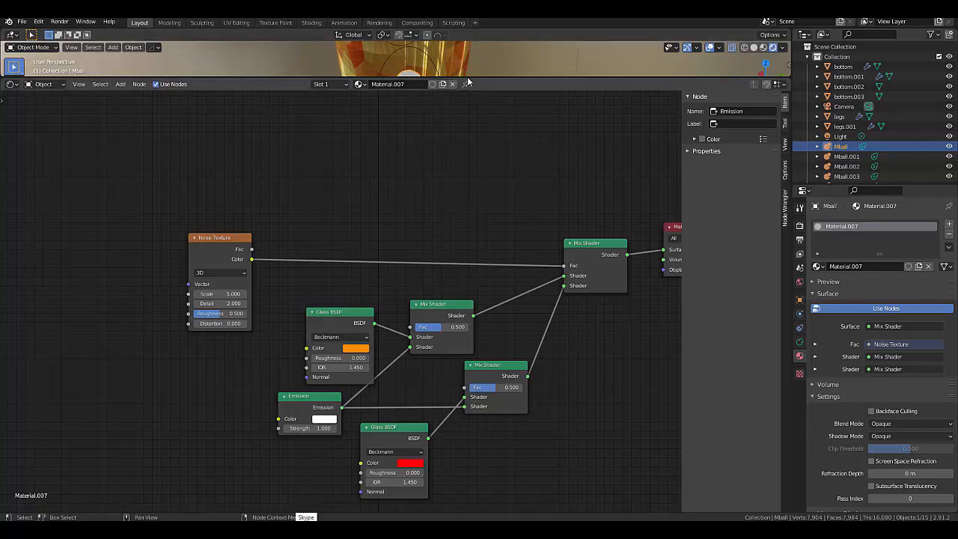
left_click_drag(502, 74, 467, 336)
scroll(460, 407, "down", 4)
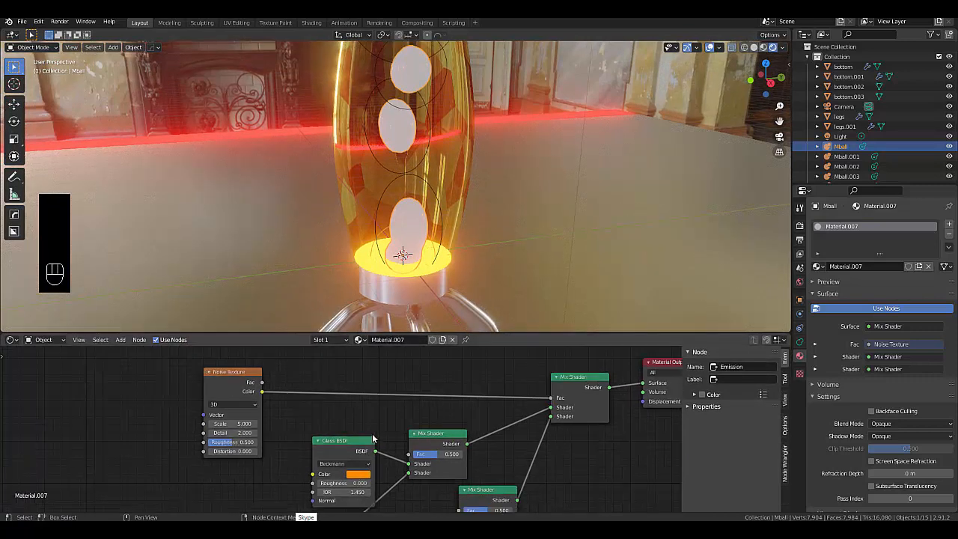
Step: Set the Emission shader's color to orange, hex FFA100
scroll(373, 439, "up", 6)
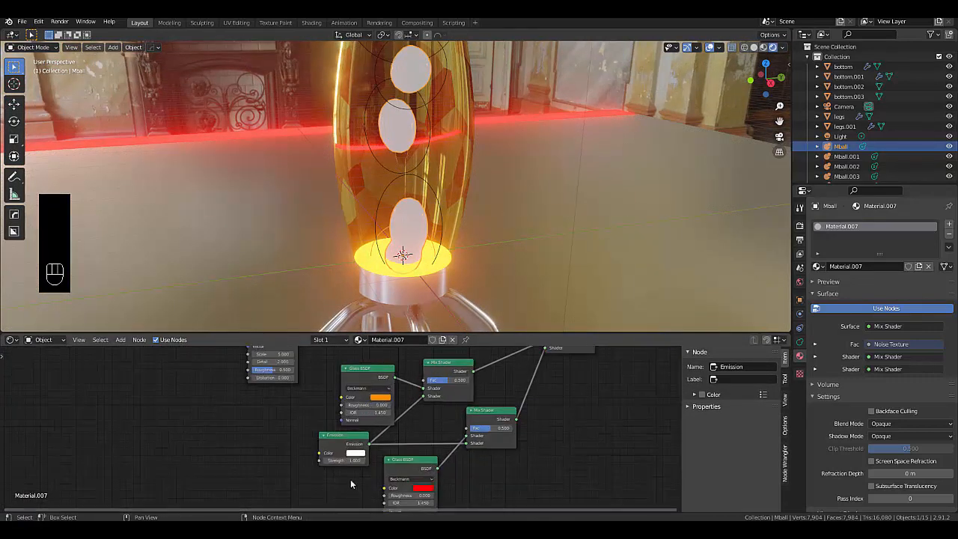
scroll(350, 454, "up", 4)
scroll(339, 456, "down", 4)
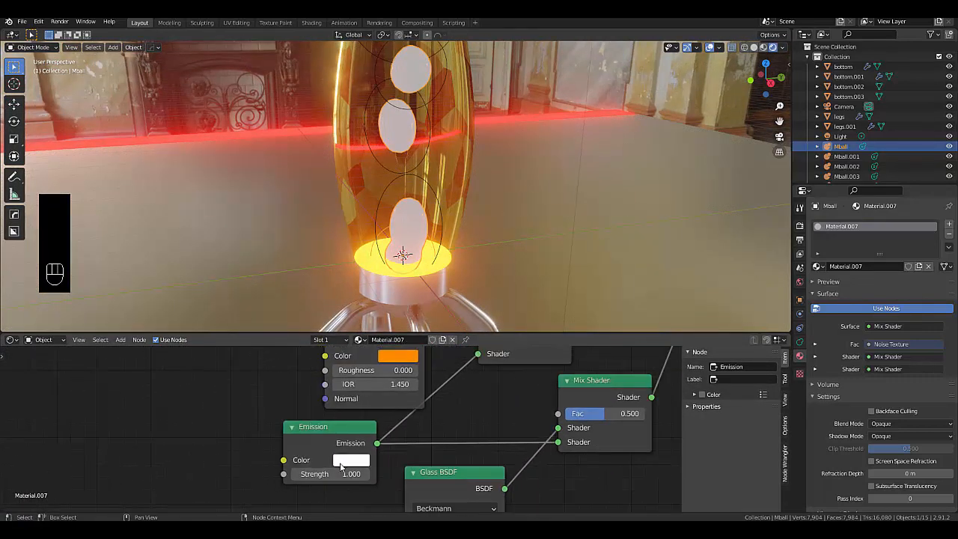
scroll(341, 465, "up", 4)
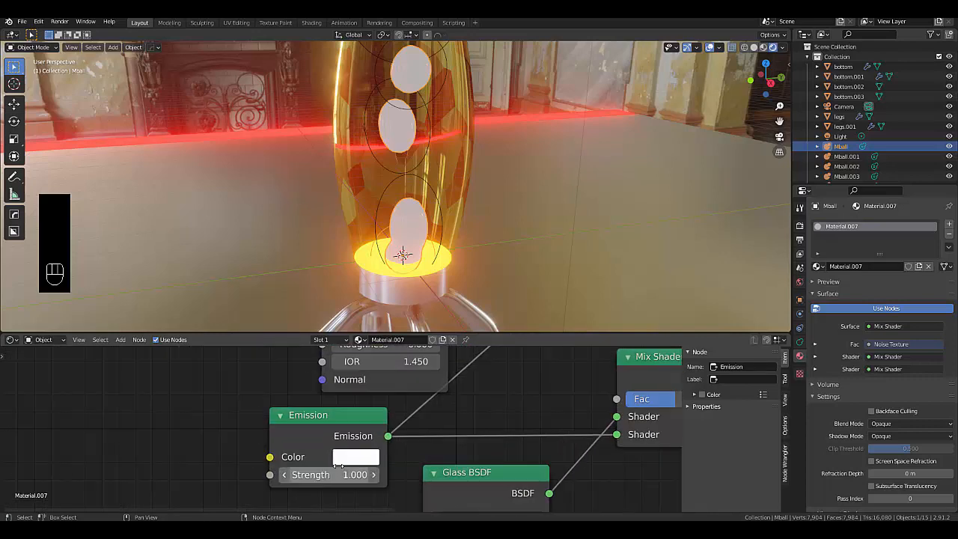
left_click(350, 457)
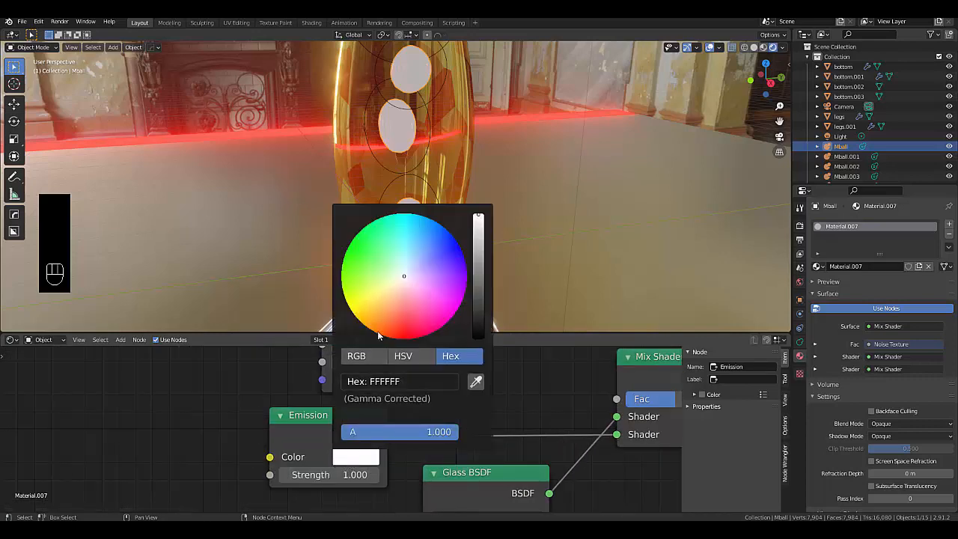
left_click(373, 325)
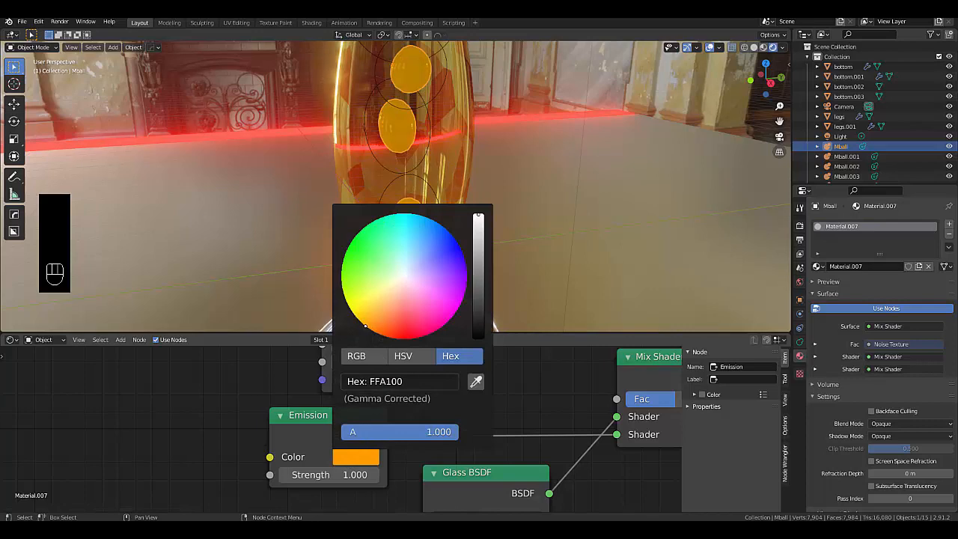
scroll(419, 423, "down", 4)
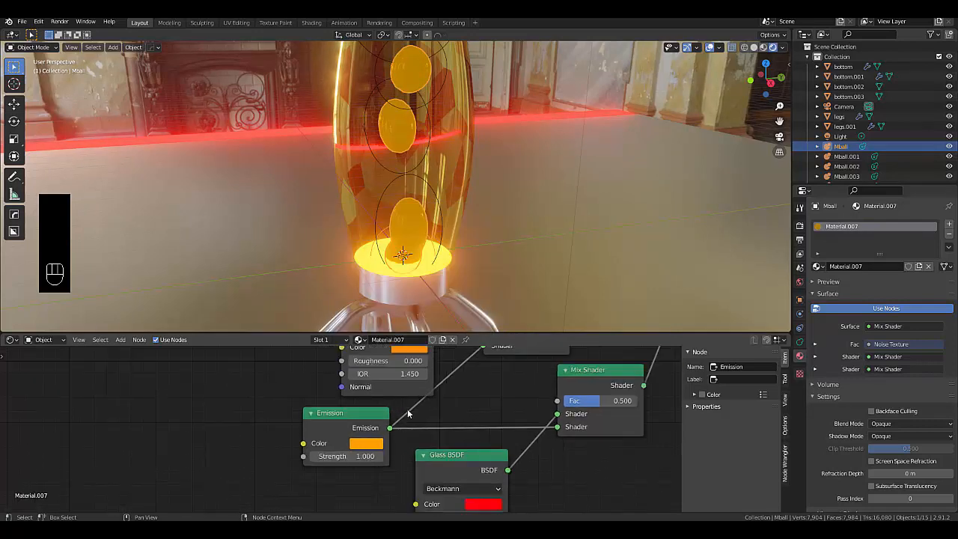
Step: Move the red Glass BSDF, Emission and orange Glass BSDF nodes down, leaving free space before the two new Mix Shaders
scroll(453, 429, "down", 5)
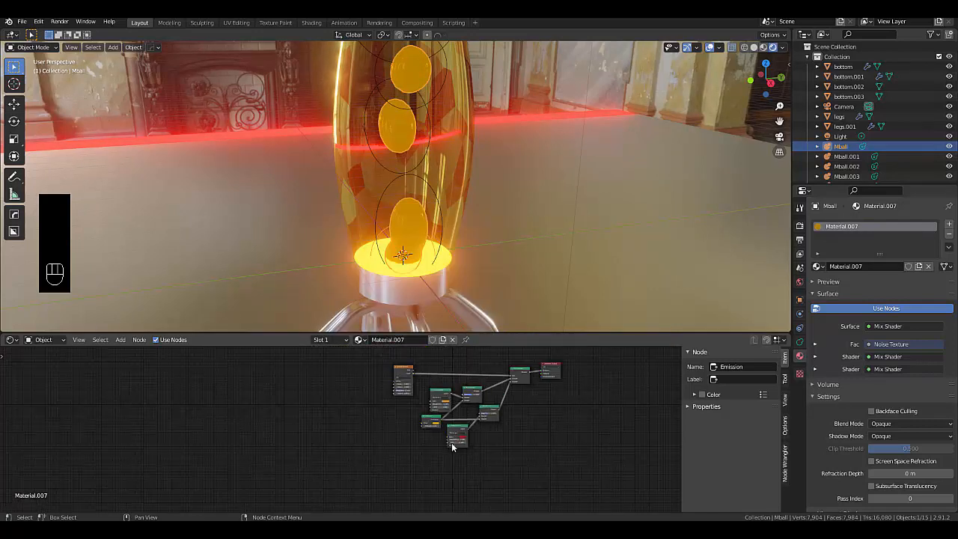
left_click_drag(451, 430, 444, 483)
left_click_drag(421, 414, 390, 474)
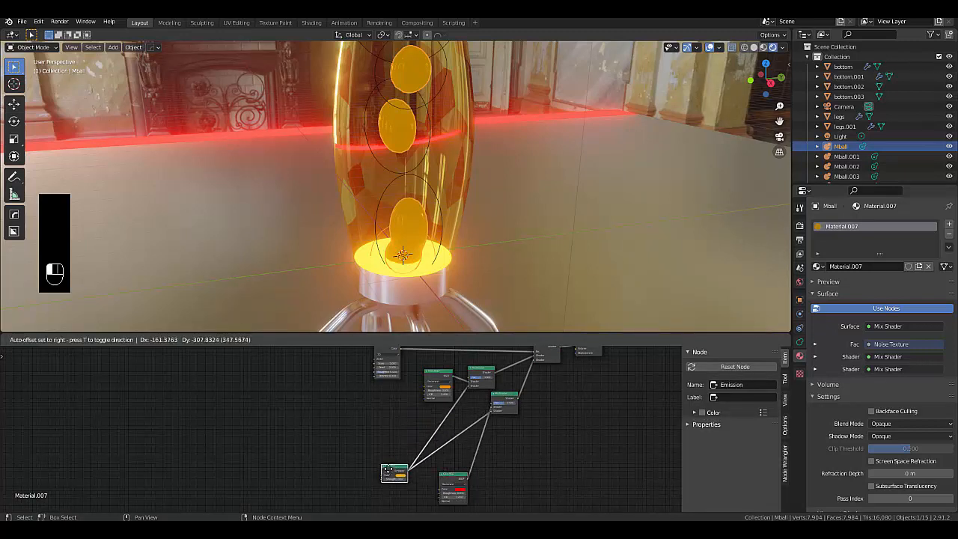
left_click_drag(432, 377, 338, 478)
scroll(388, 411, "down", 1)
Step: Add a Gradient Texture and connect its Color output to the Fac inputs of the orange and red glass's Mix Shaders
scroll(414, 405, "up", 4)
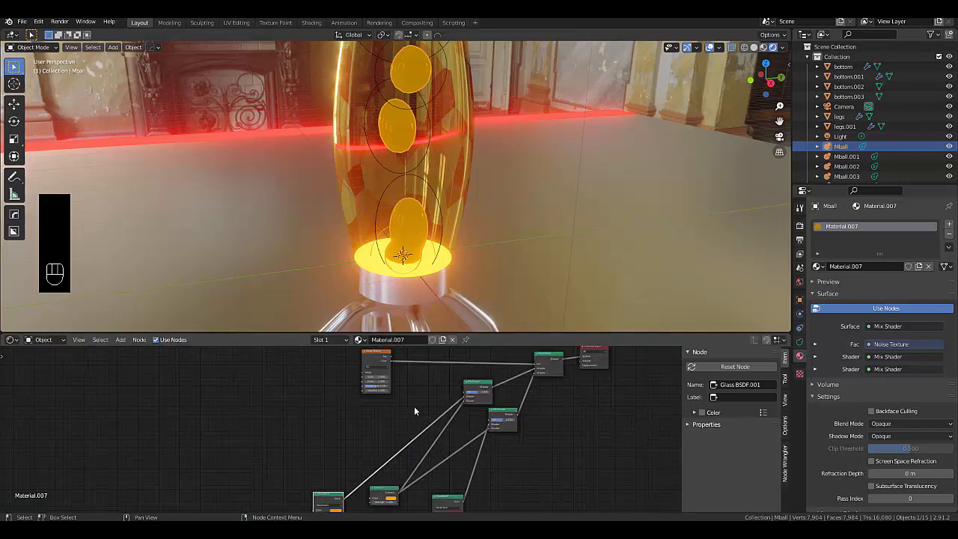
key("shift+a")
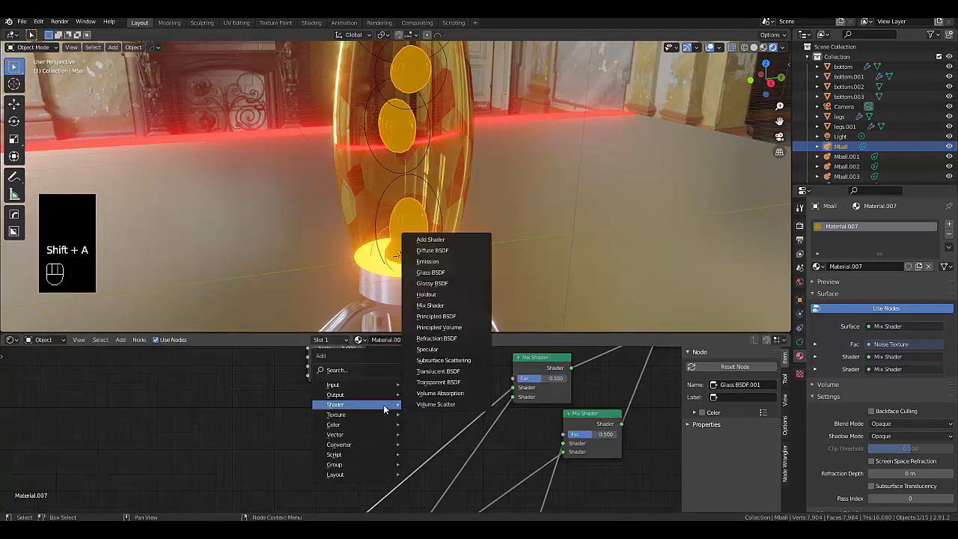
mouse_move(347, 414)
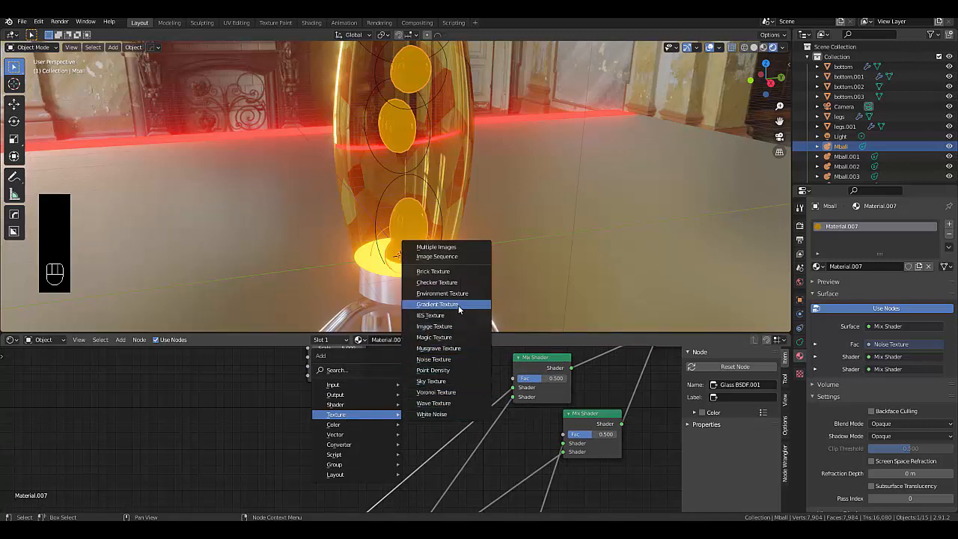
left_click(456, 305)
left_click(407, 368)
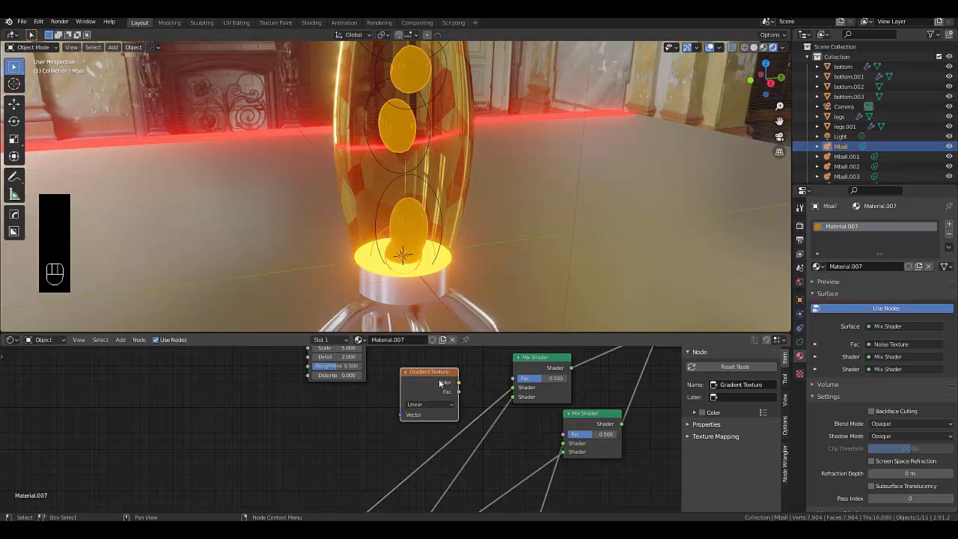
left_click_drag(458, 382, 514, 383)
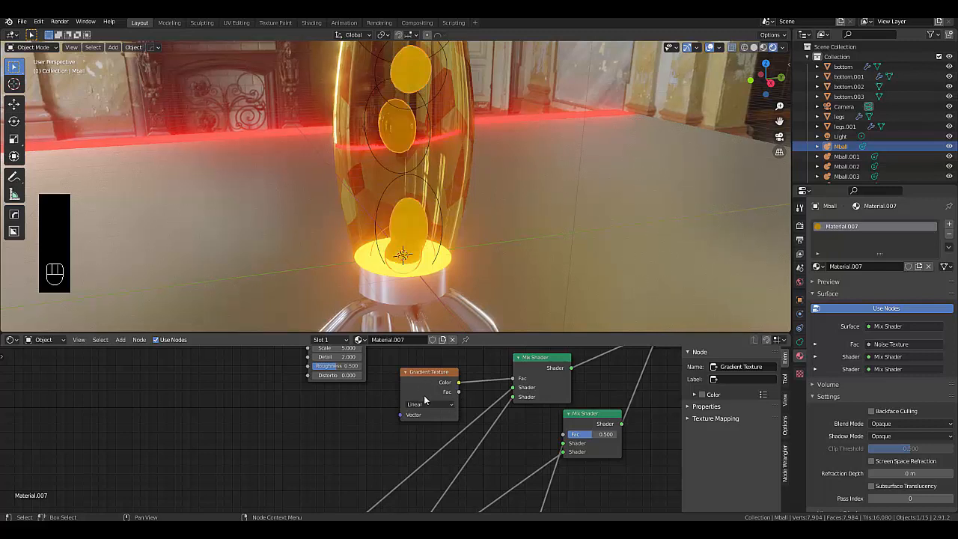
left_click_drag(459, 382, 565, 435)
left_click_drag(560, 435, 561, 435)
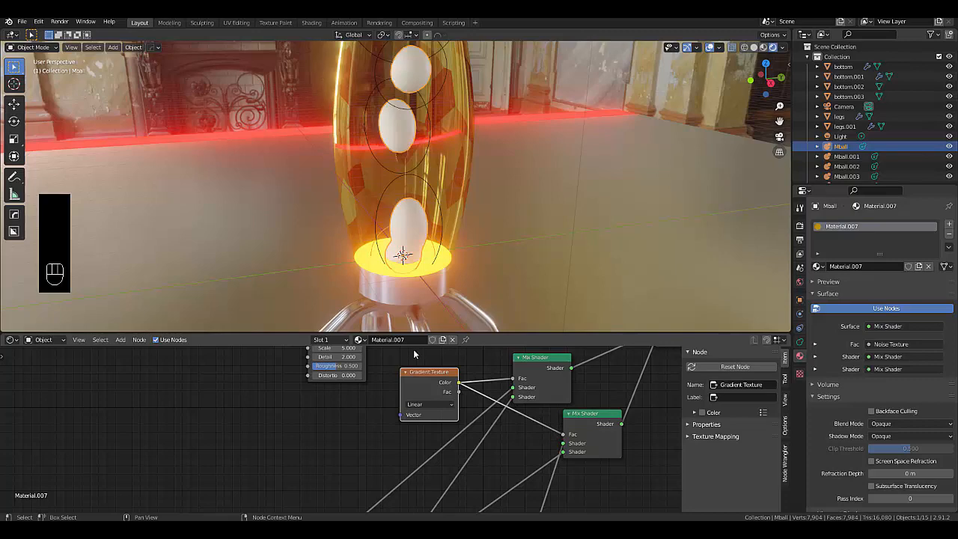
Step: Examine from several sides and distances how the gradient mixes glass and emission on the wax blobs
scroll(394, 130, "up", 2)
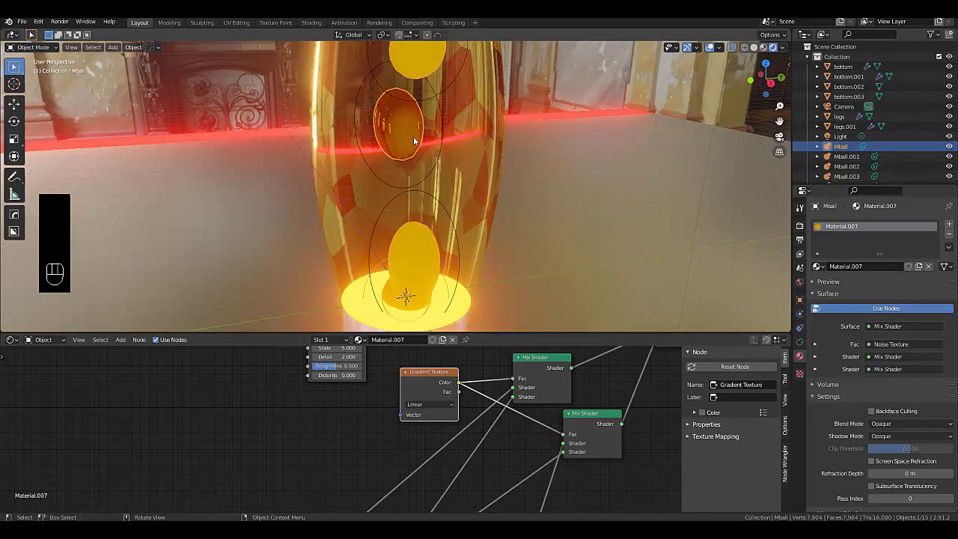
middle_click_drag(414, 141, 520, 130)
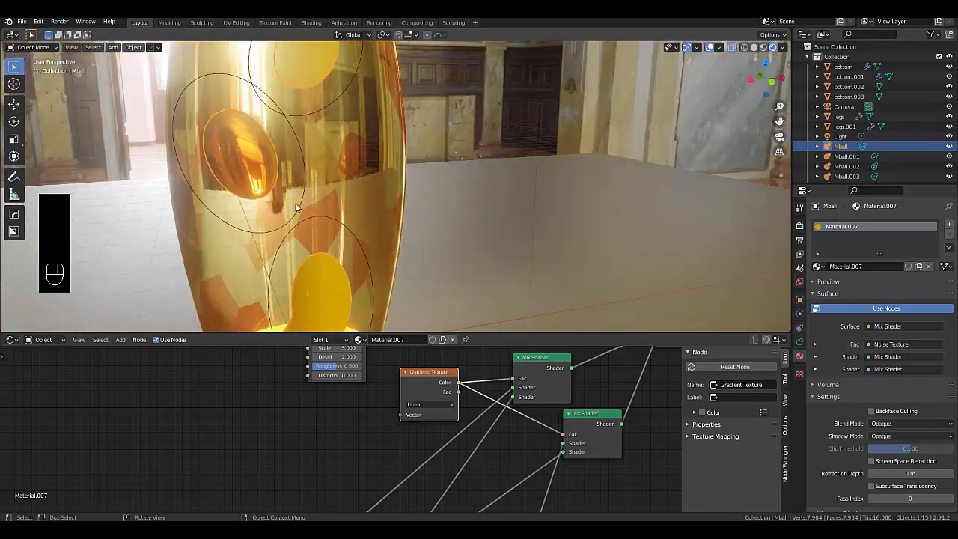
scroll(303, 232, "down", 4)
scroll(299, 269, "up", 5)
middle_click_drag(292, 278, 361, 210)
scroll(299, 262, "down", 4)
scroll(298, 260, "up", 3)
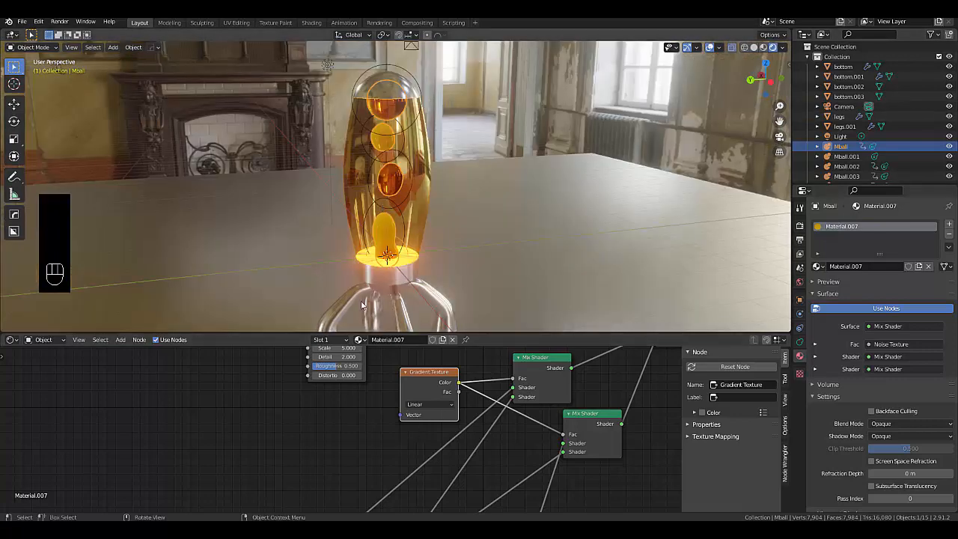
scroll(385, 187, "up", 2)
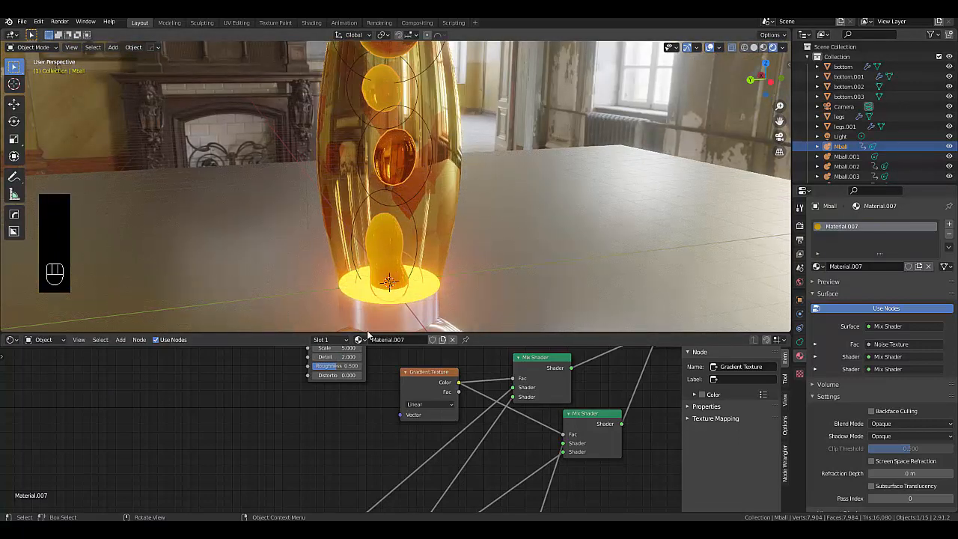
Step: Try the Quadratic sphere, Spherical and Easing types on the Gradient Texture
scroll(394, 361, "up", 2)
left_click(424, 417)
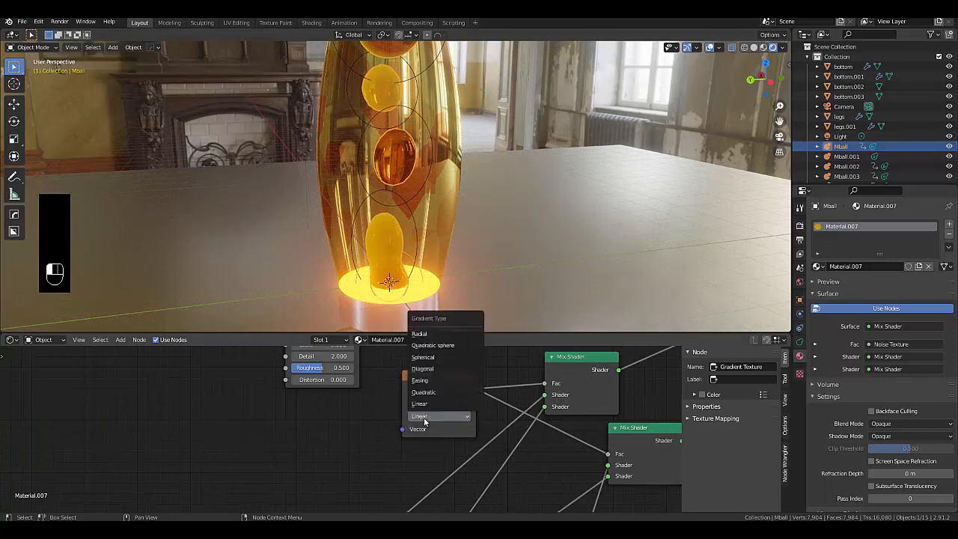
left_click(449, 346)
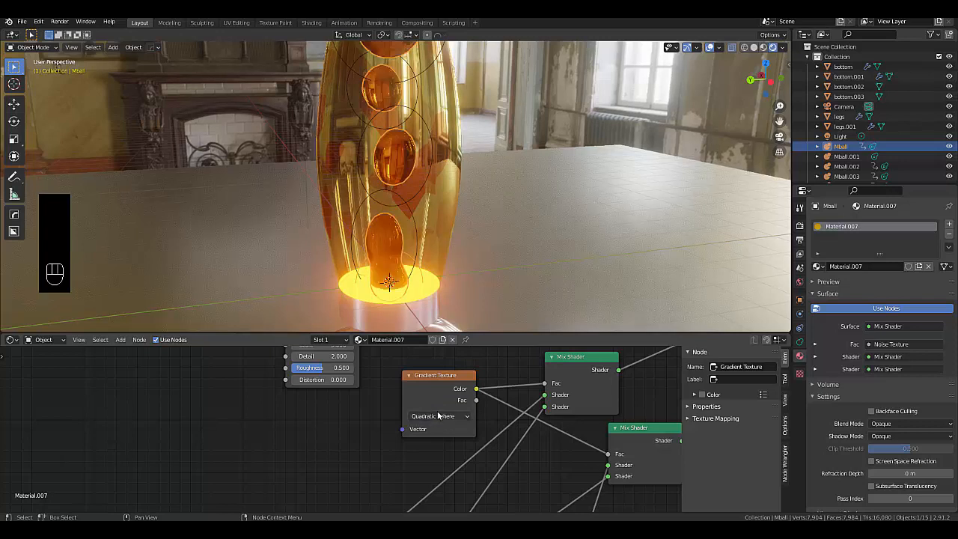
left_click(438, 416)
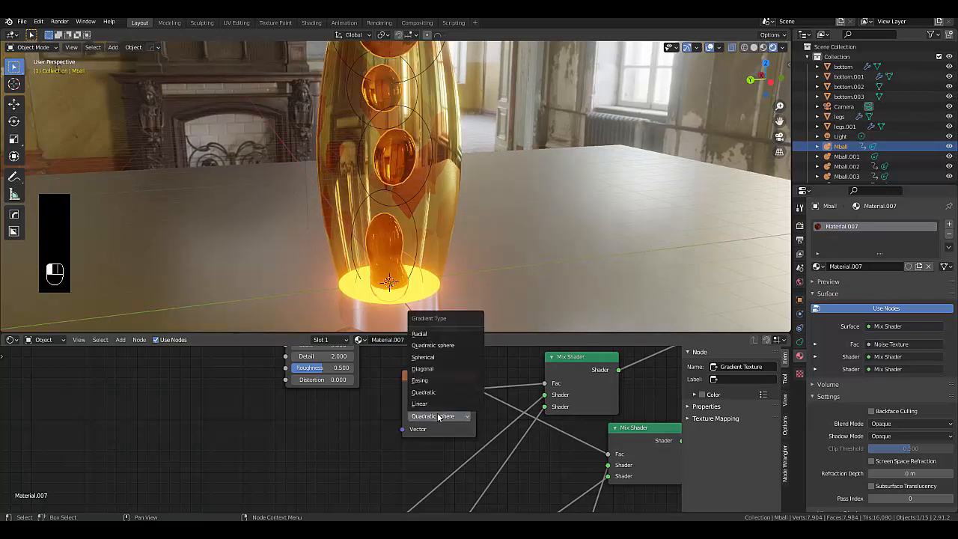
left_click(436, 358)
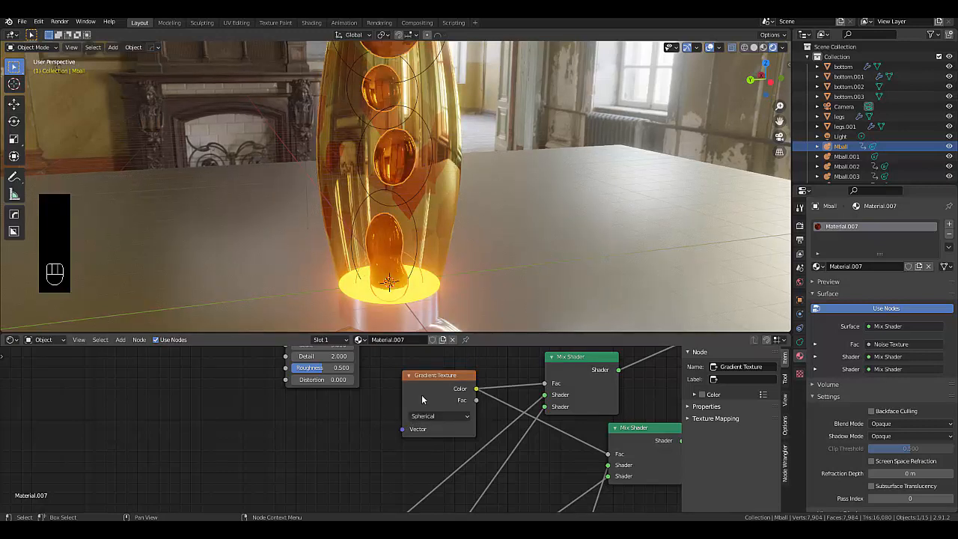
left_click(442, 418)
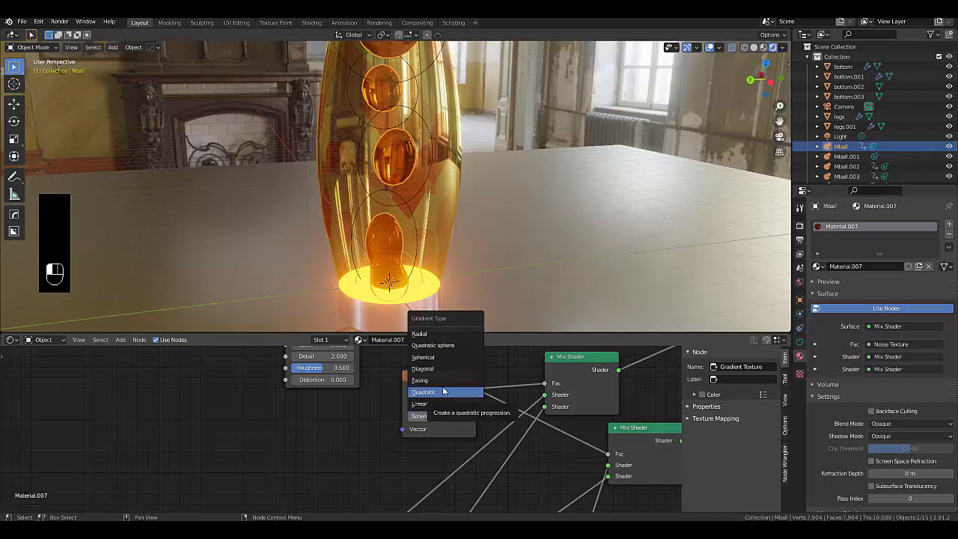
left_click(442, 382)
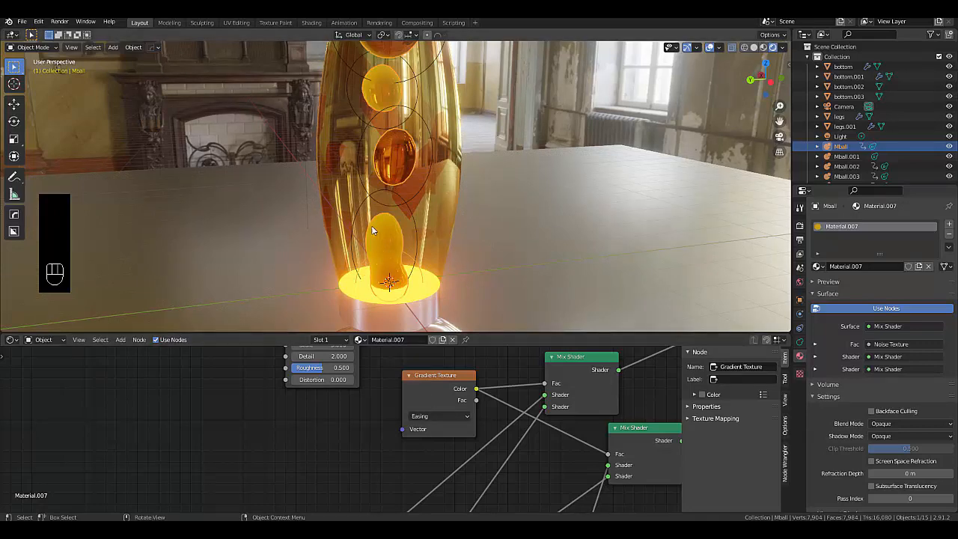
Step: Delete the Gradient Texture node from the wax material
scroll(431, 407, "down", 2)
left_click(429, 372)
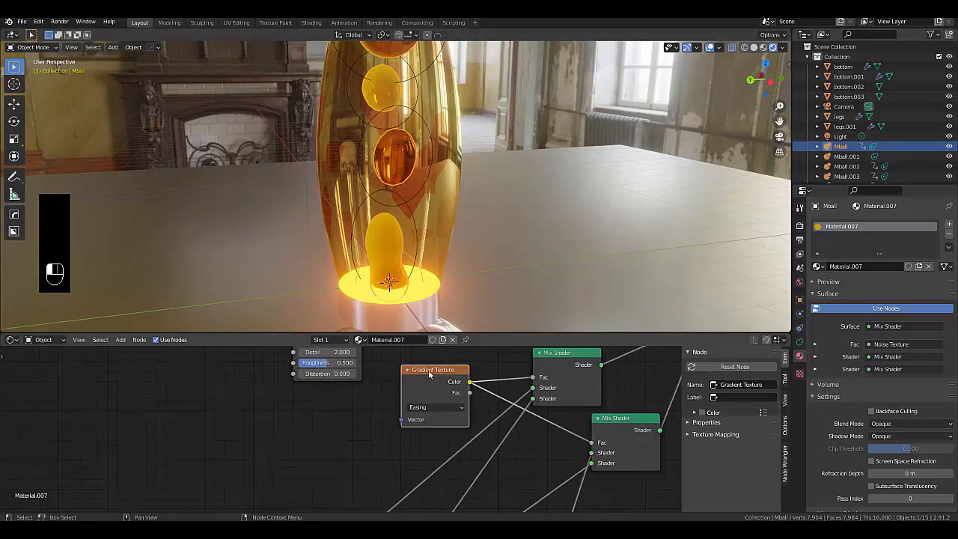
key("x")
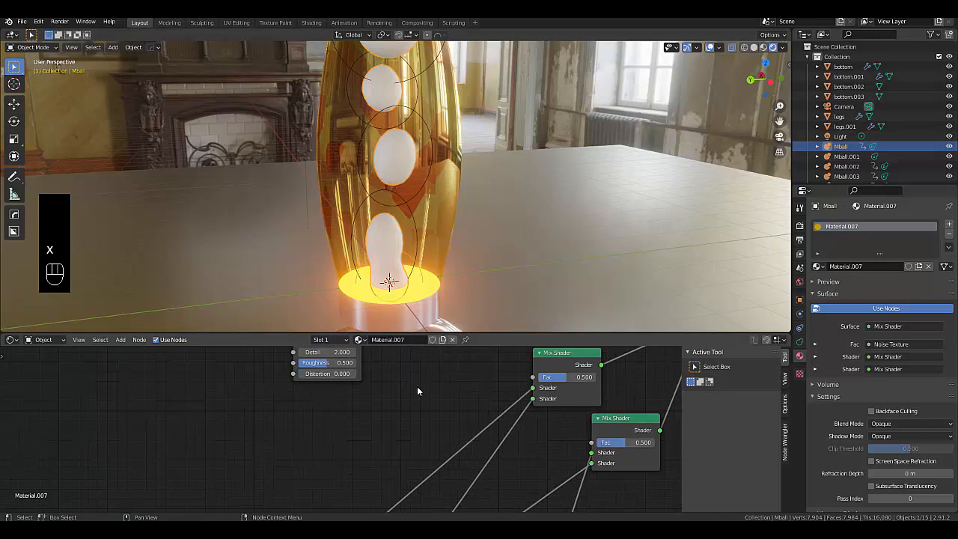
key("shift+a")
mouse_move(418, 402)
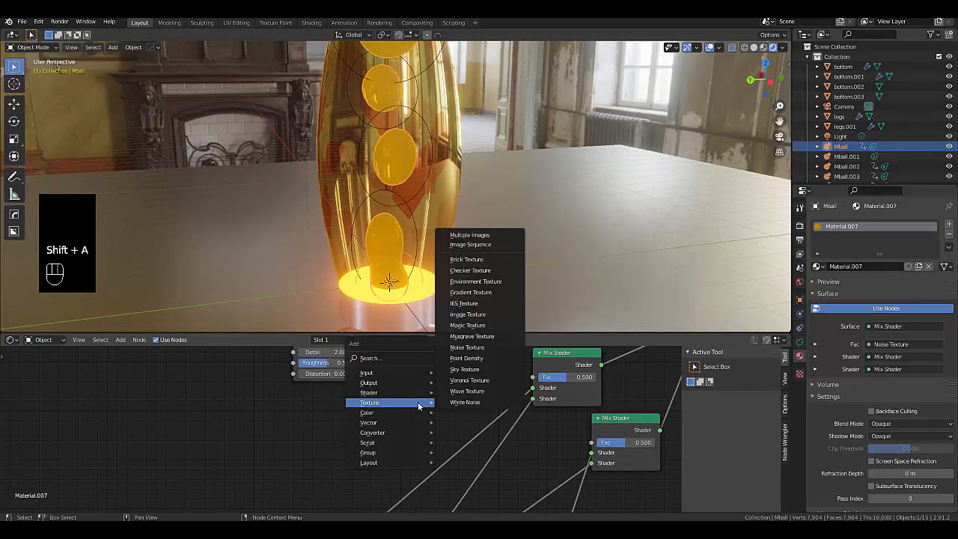
left_click(486, 380)
left_click(441, 365)
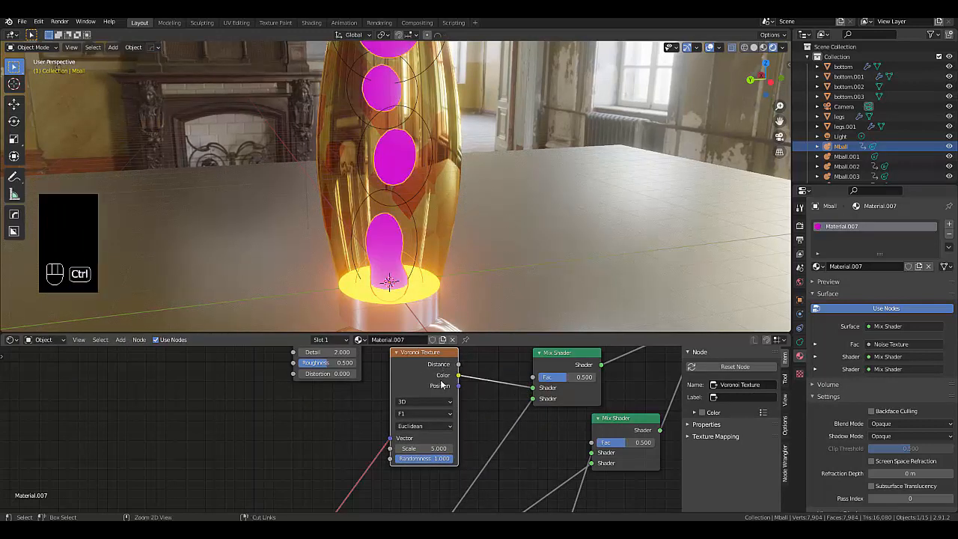
key("ctrl+x")
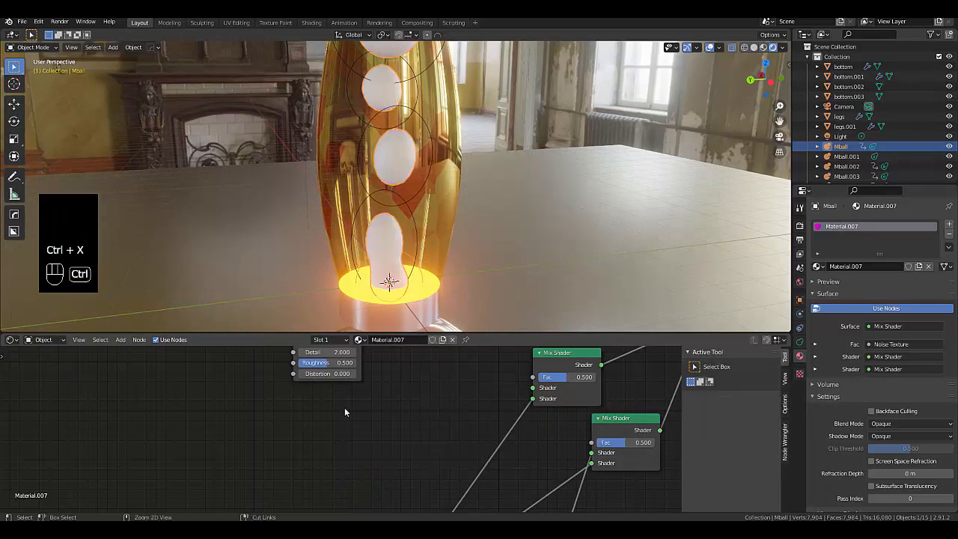
Step: Add a Voronoi Texture clear of existing links and connect its Color output to the Fac inputs of both glass-and-emission Mix Shaders
key("shift+a")
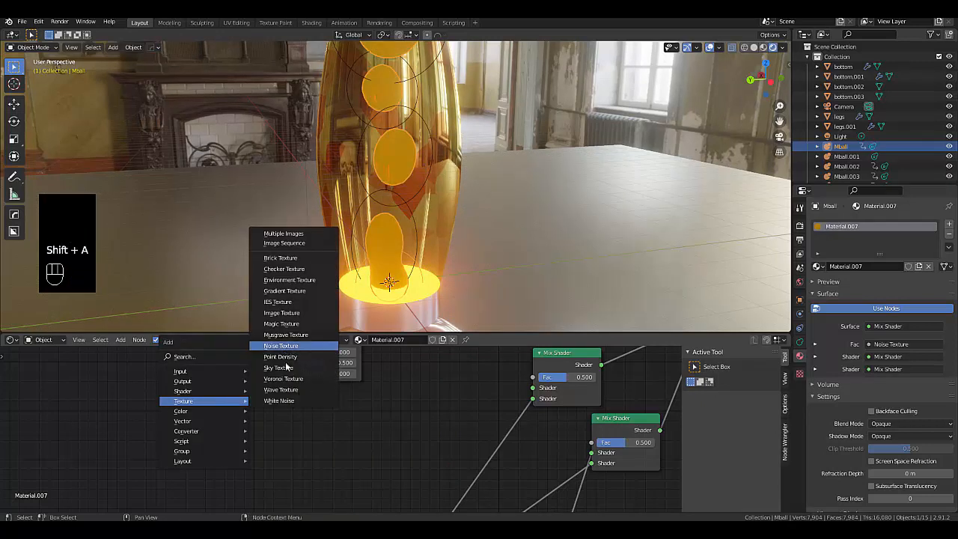
left_click(291, 380)
left_click(384, 415)
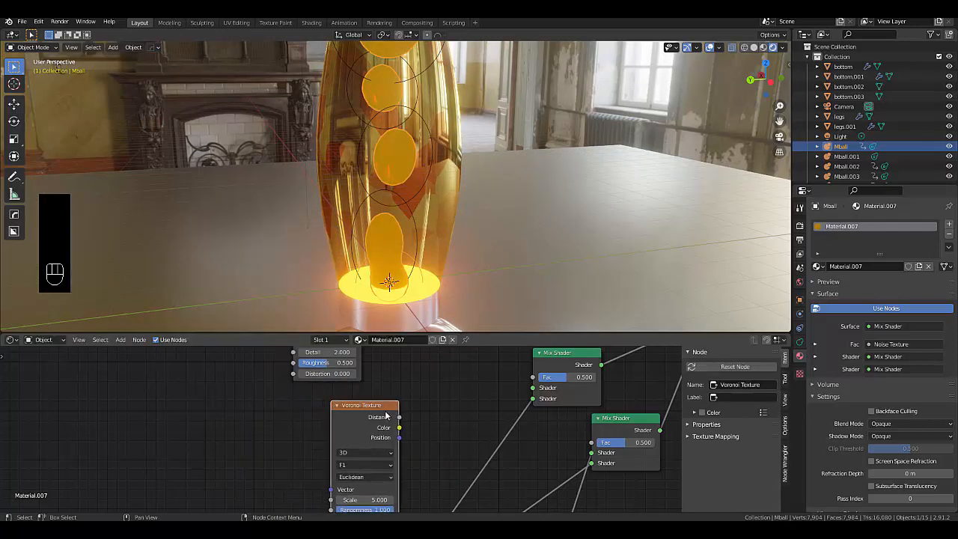
left_click_drag(398, 426, 591, 442)
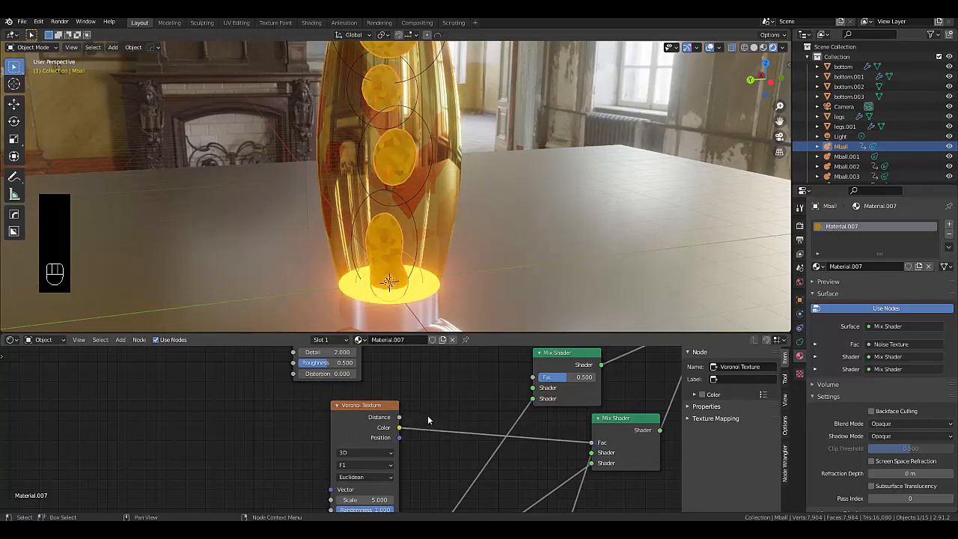
left_click_drag(400, 427, 532, 377)
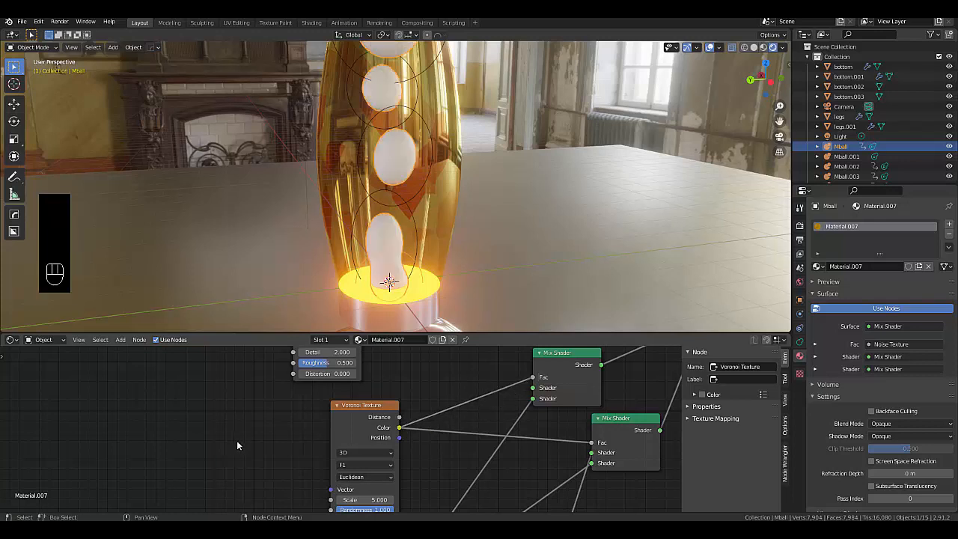
Step: Connect the orange Glass BSDF to the first Shader input of the upper glass-and-emission Mix Shader
key("Home")
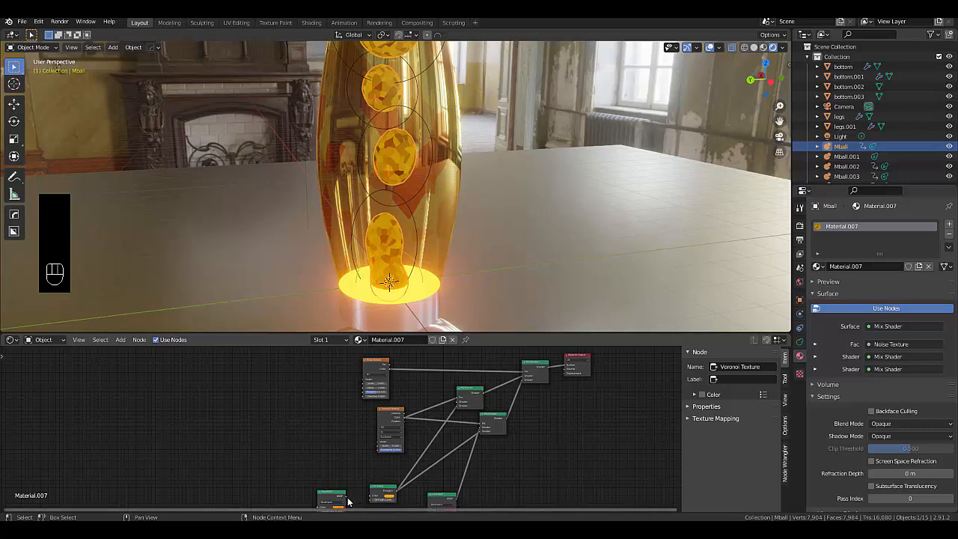
left_click_drag(347, 499, 457, 402)
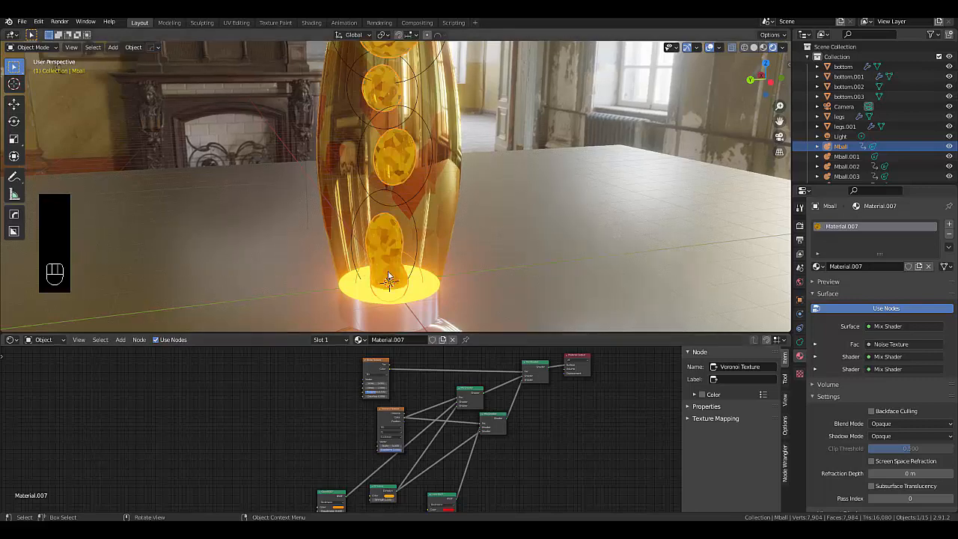
scroll(388, 278, "up", 8)
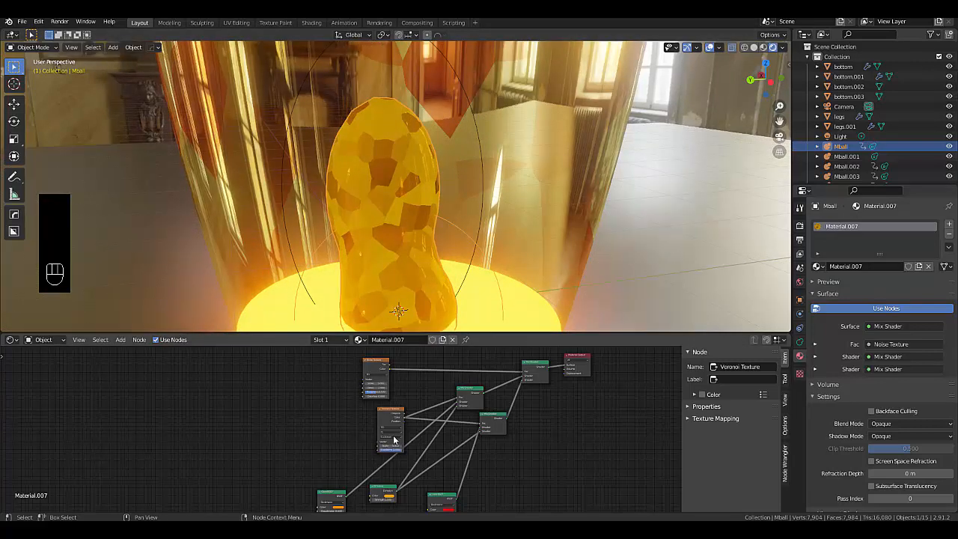
Step: Set the wax material's Emission strength to 30
scroll(393, 440, "up", 4)
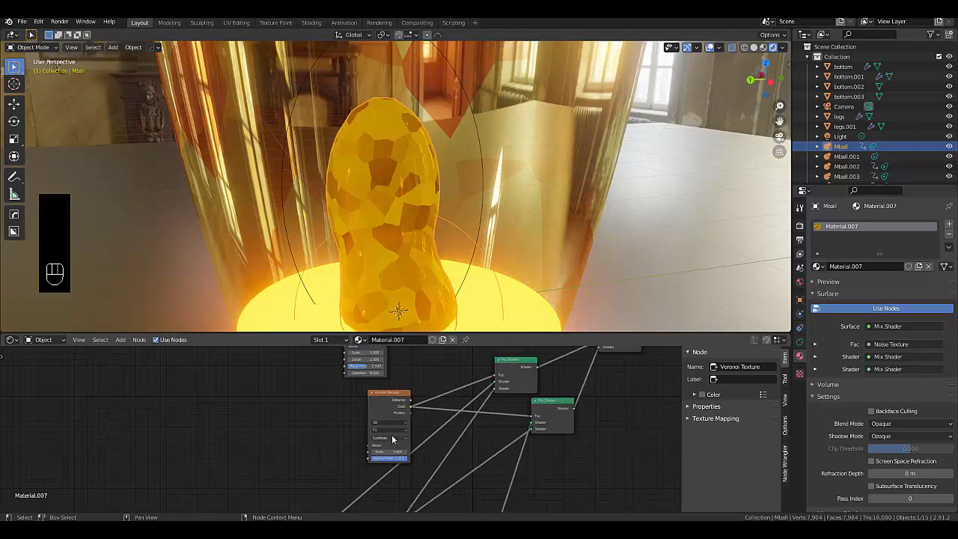
scroll(392, 440, "down", 3)
scroll(389, 487, "up", 1)
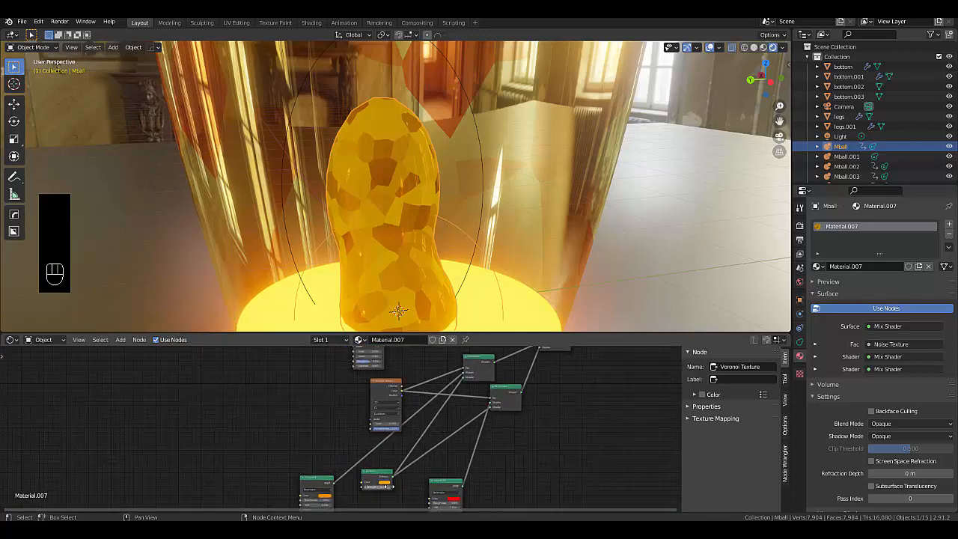
scroll(389, 486, "up", 3)
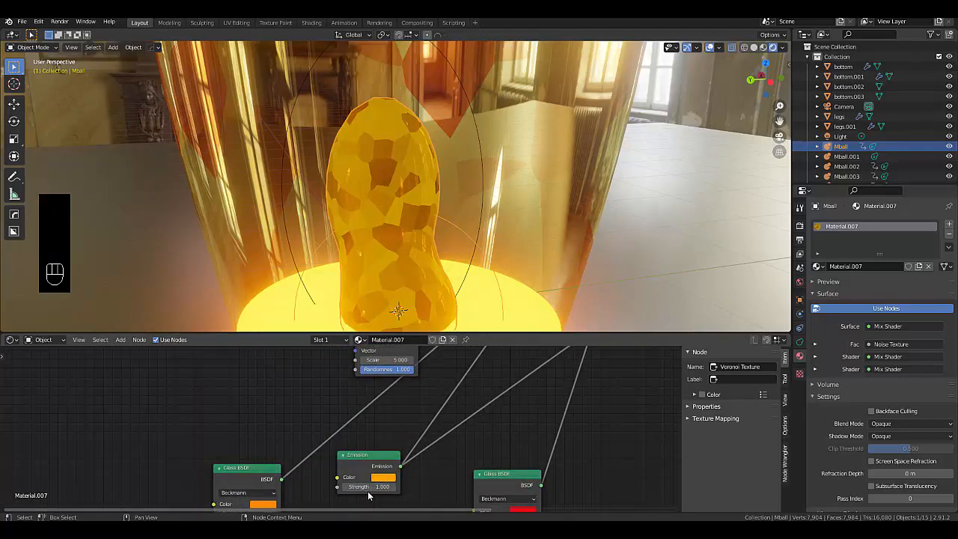
left_click(369, 487)
type("30")
key("Return")
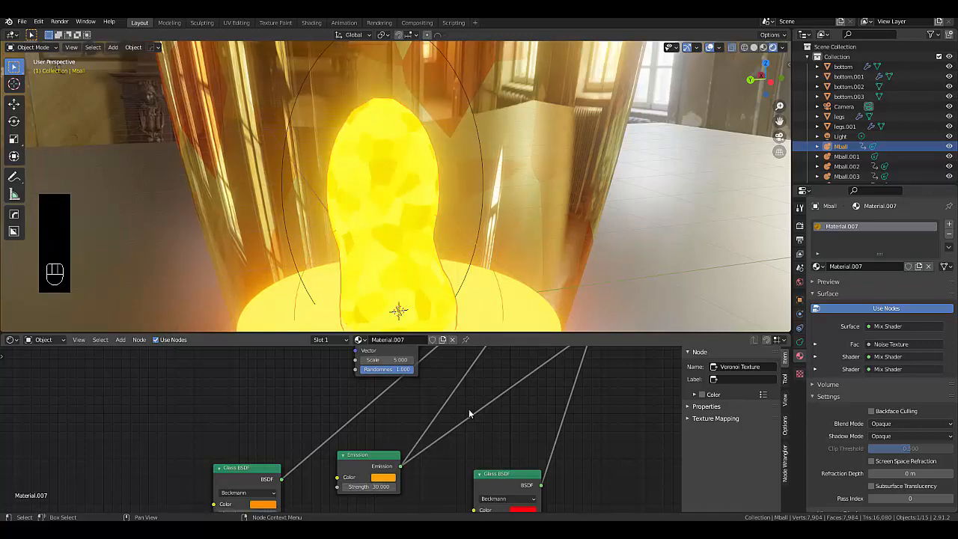
Step: Switch the Voronoi Texture's distance metric to Minkowski and set its scale to about 13.3
scroll(470, 410, "down", 5)
scroll(442, 368, "up", 6)
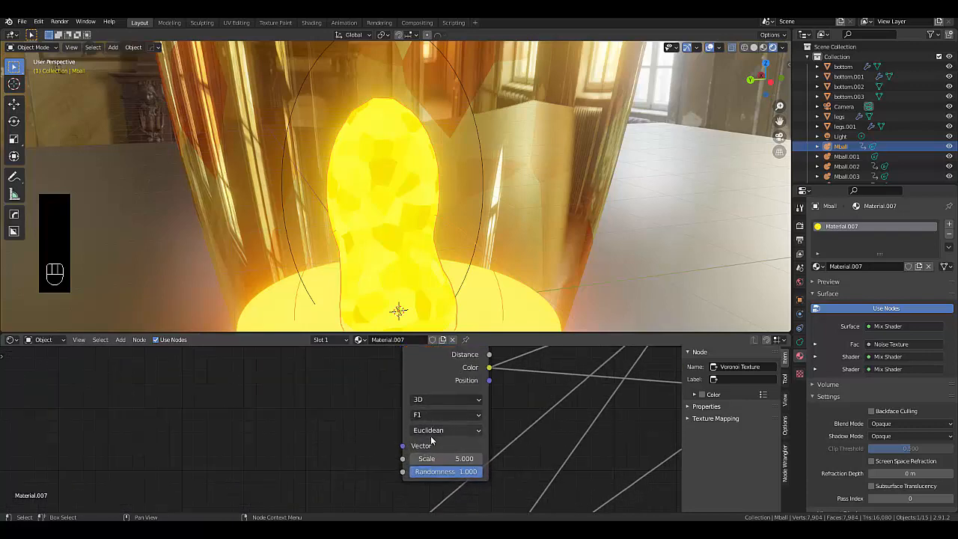
left_click(433, 431)
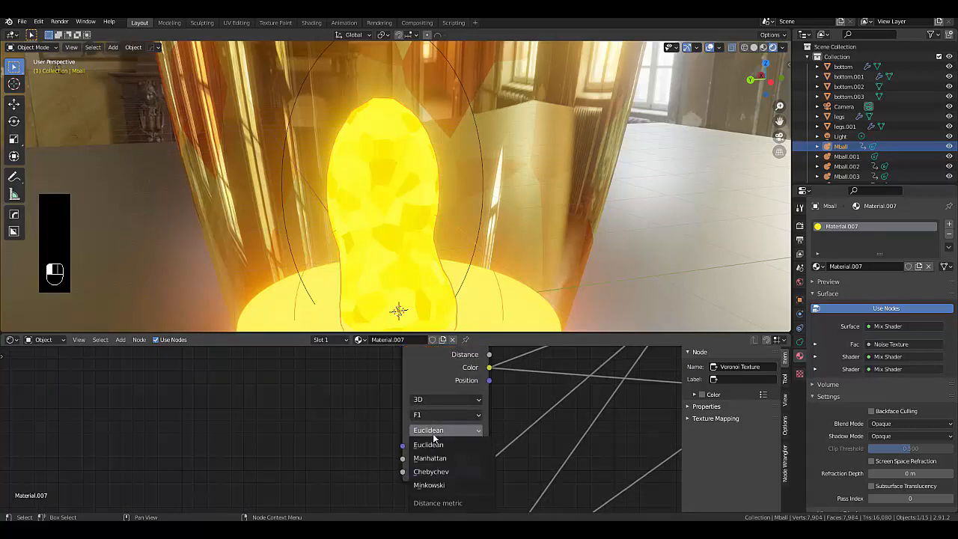
left_click(444, 485)
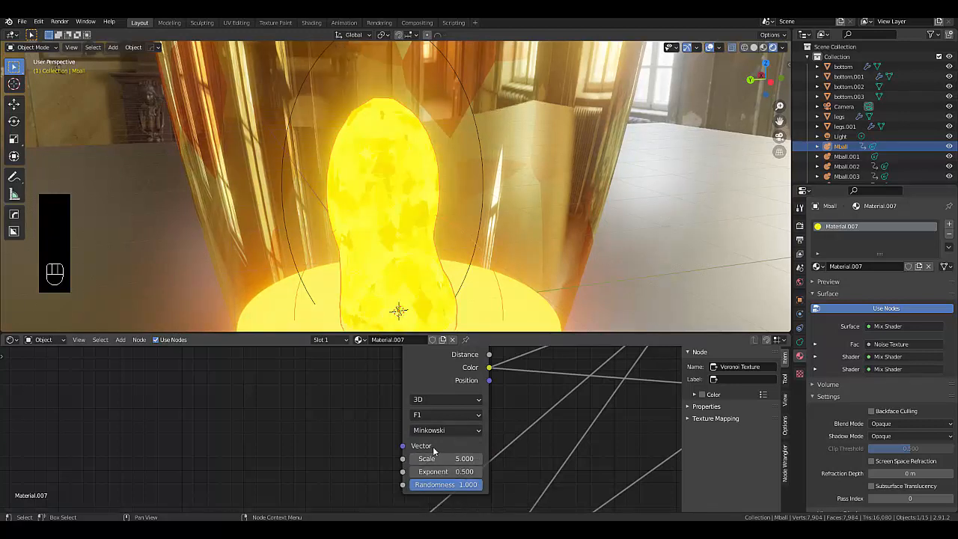
left_click_drag(438, 458, 466, 458)
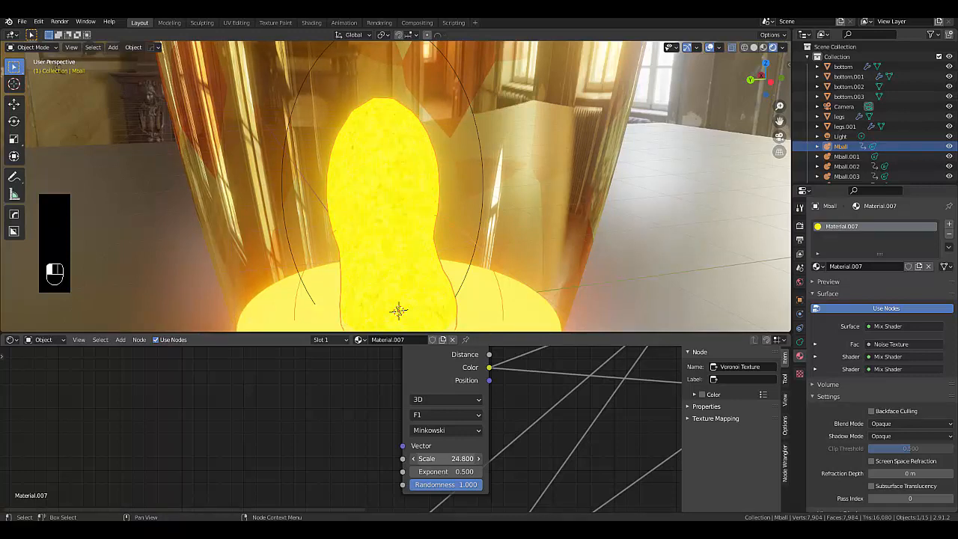
left_click_drag(468, 458, 448, 458)
scroll(561, 414, "down", 8)
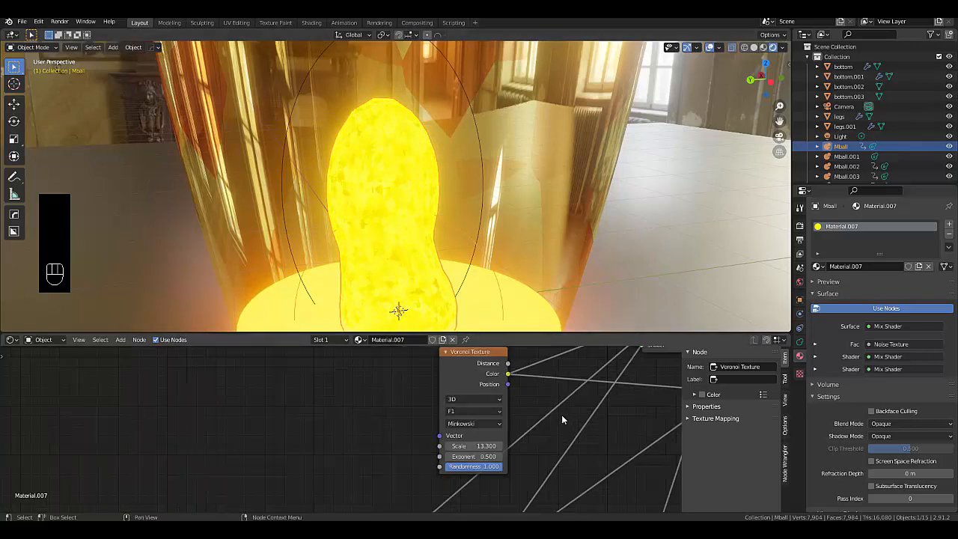
Step: Set the orange Glass BSDF's distribution to Multiscatter GGX and its color to red
scroll(517, 472, "up", 7)
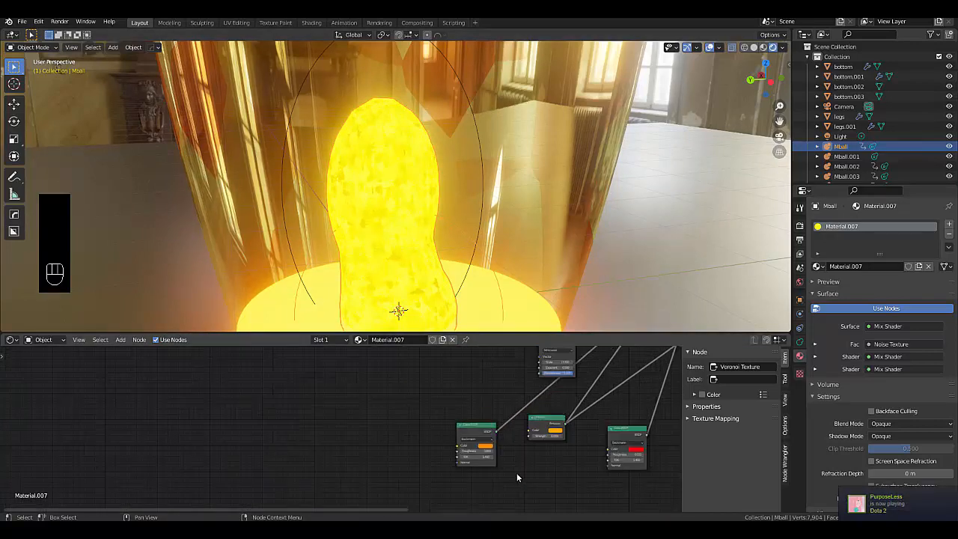
scroll(492, 430, "up", 3)
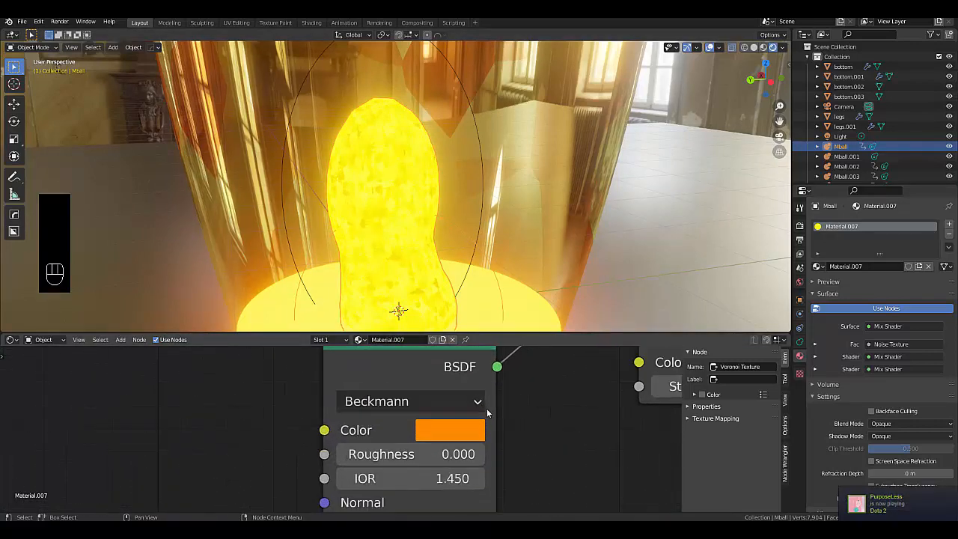
left_click(446, 406)
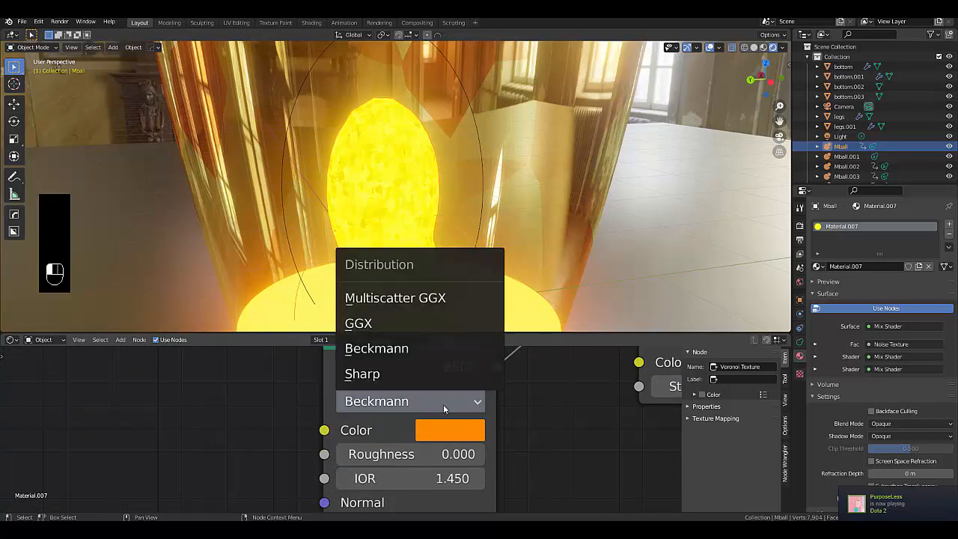
left_click(397, 298)
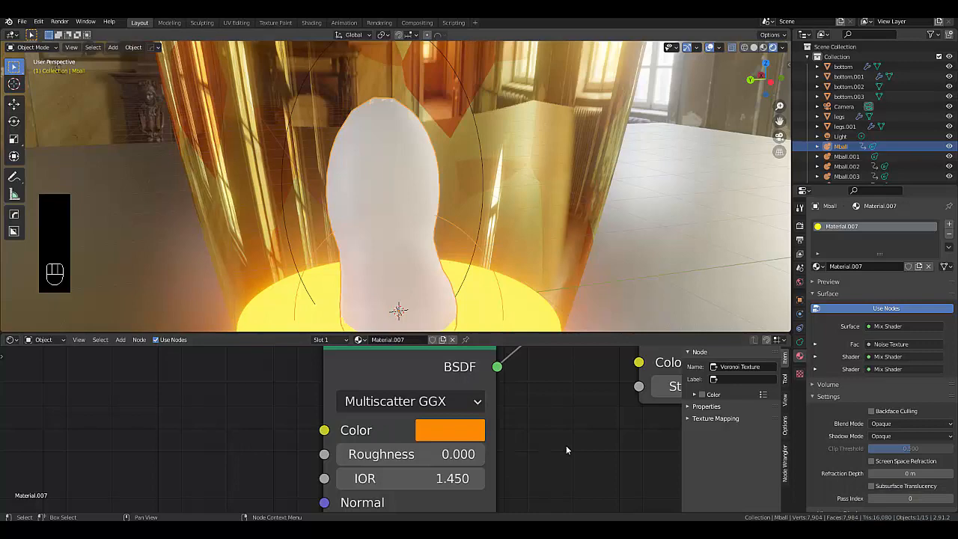
scroll(533, 450, "down", 6)
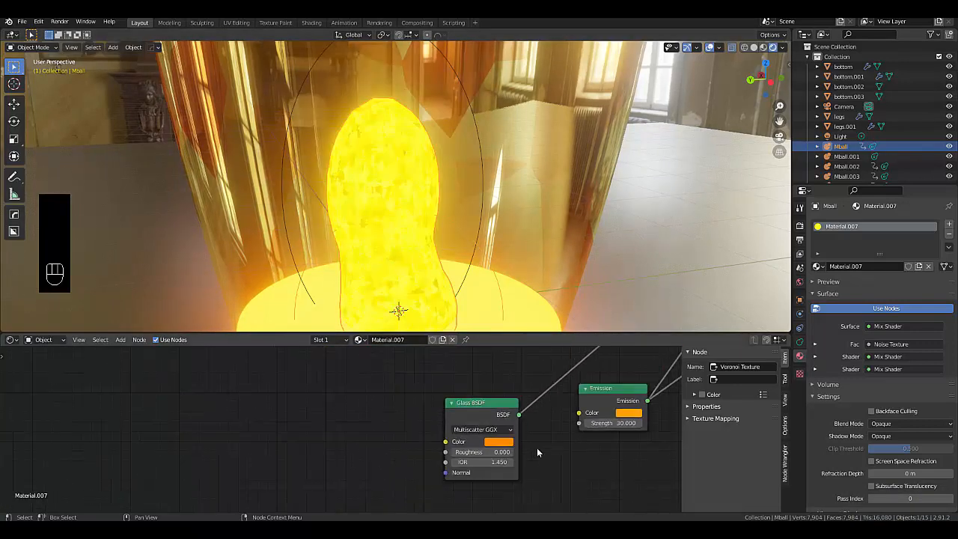
scroll(591, 433, "up", 4)
left_click(408, 465)
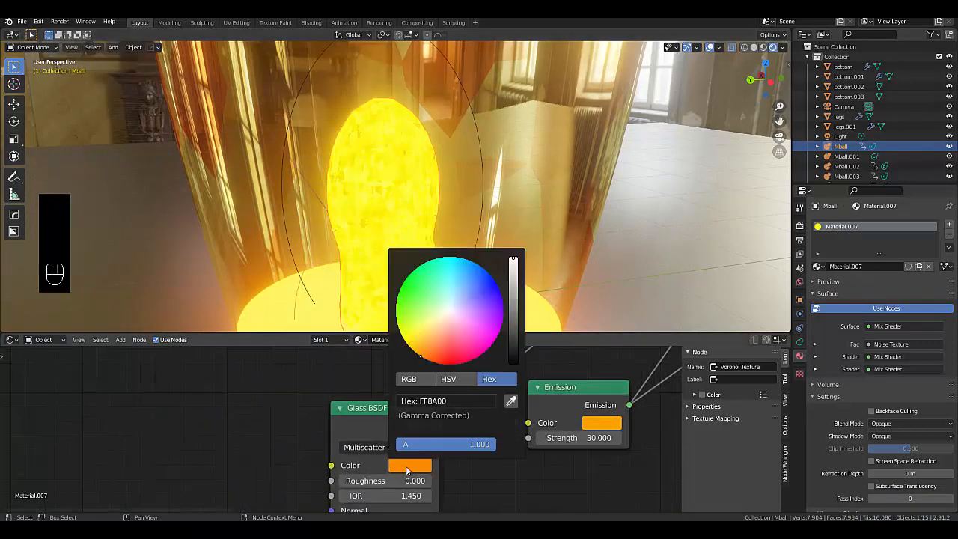
left_click(440, 365)
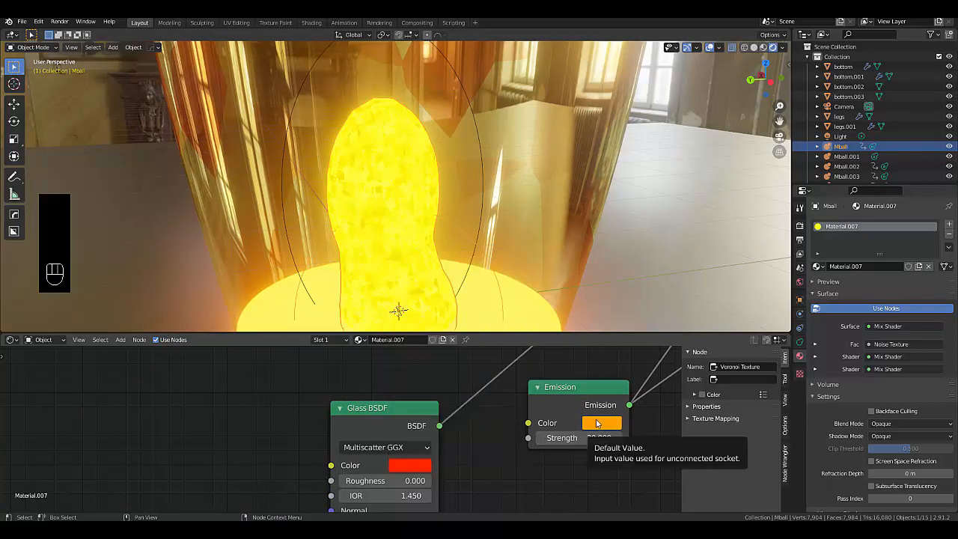
Step: Set the other Glass BSDF's distribution to Multiscatter GGX and its color to the yellow-orange FFB400
scroll(490, 449, "down", 4)
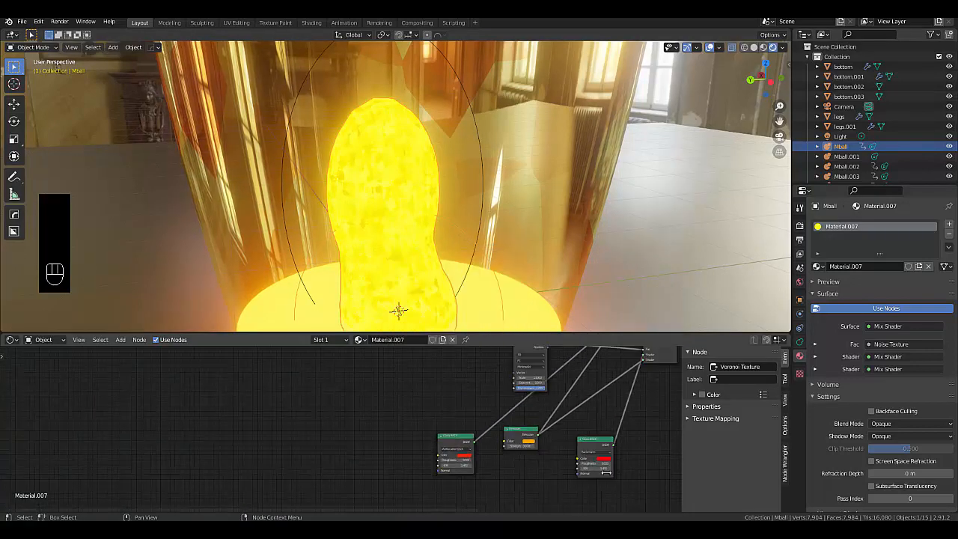
scroll(634, 470, "up", 2)
scroll(635, 465, "up", 4)
left_click(524, 432)
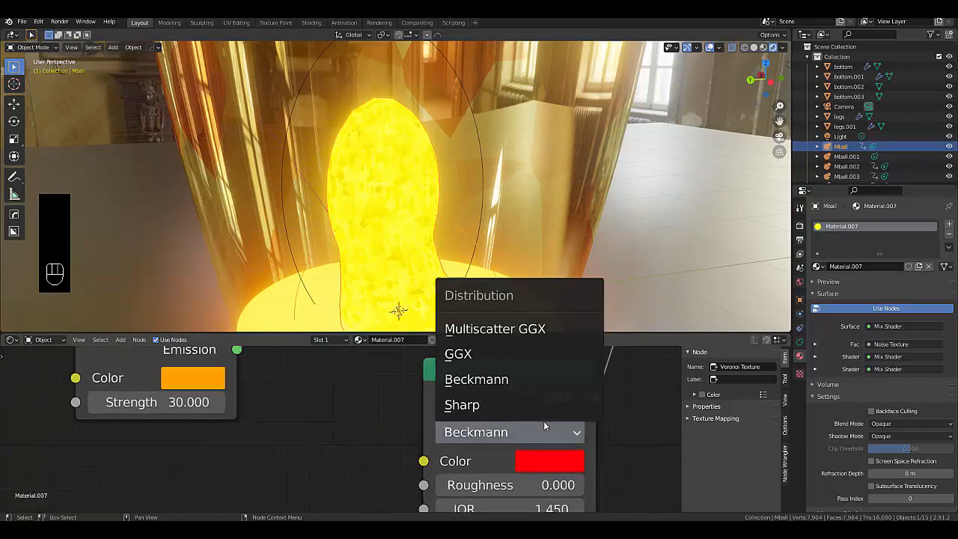
left_click(496, 327)
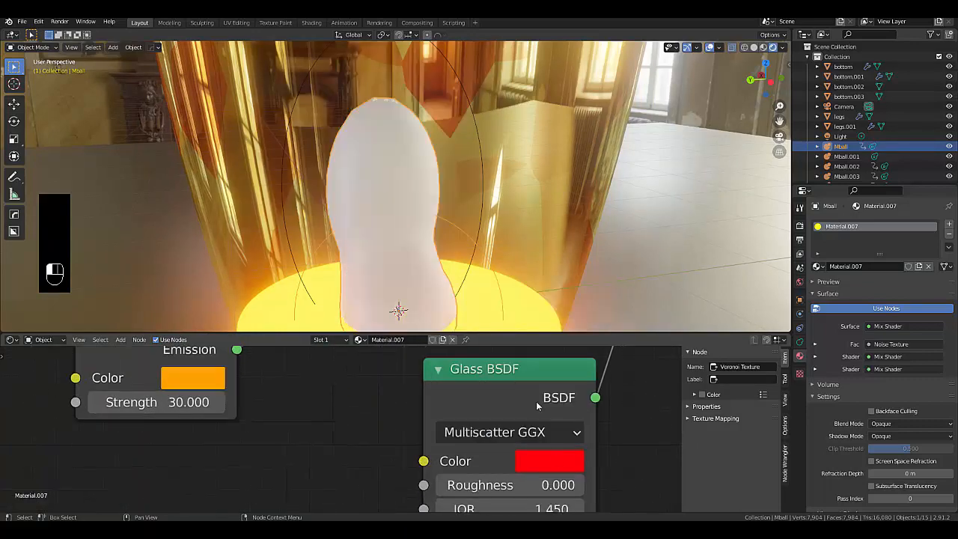
left_click(551, 461)
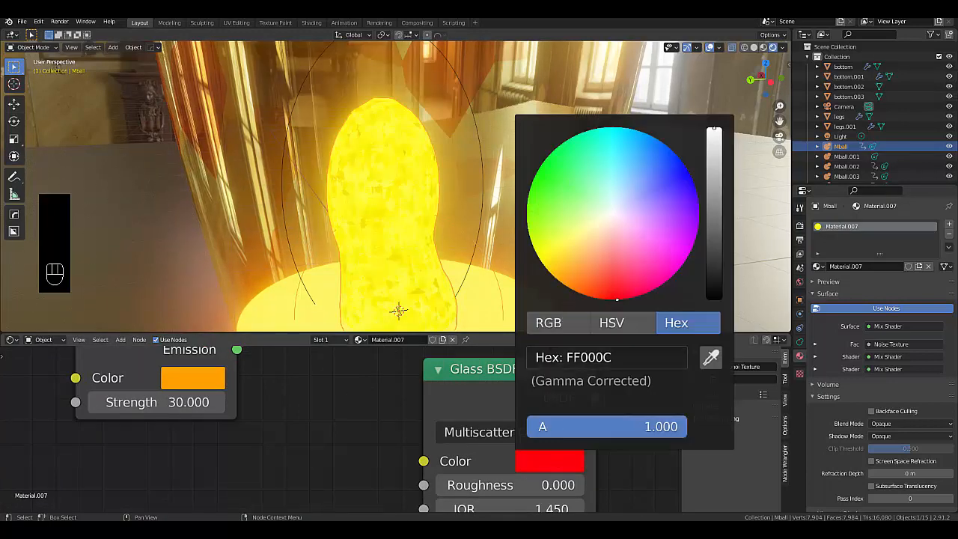
left_click_drag(617, 299, 535, 250)
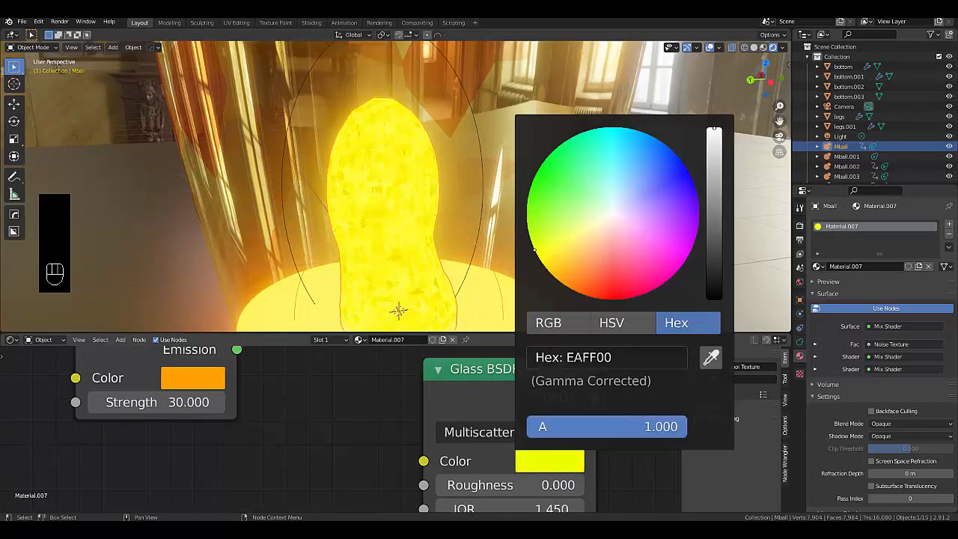
left_click(532, 182)
mouse_move(534, 186)
left_mouse_down()
mouse_move(560, 242)
mouse_move(540, 254)
mouse_move(553, 275)
left_mouse_up()
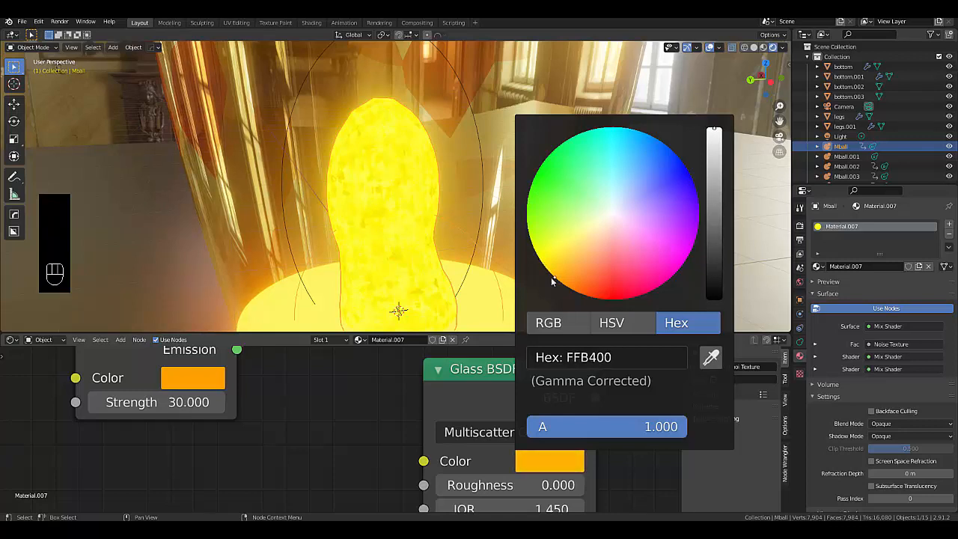
scroll(414, 459, "down", 4)
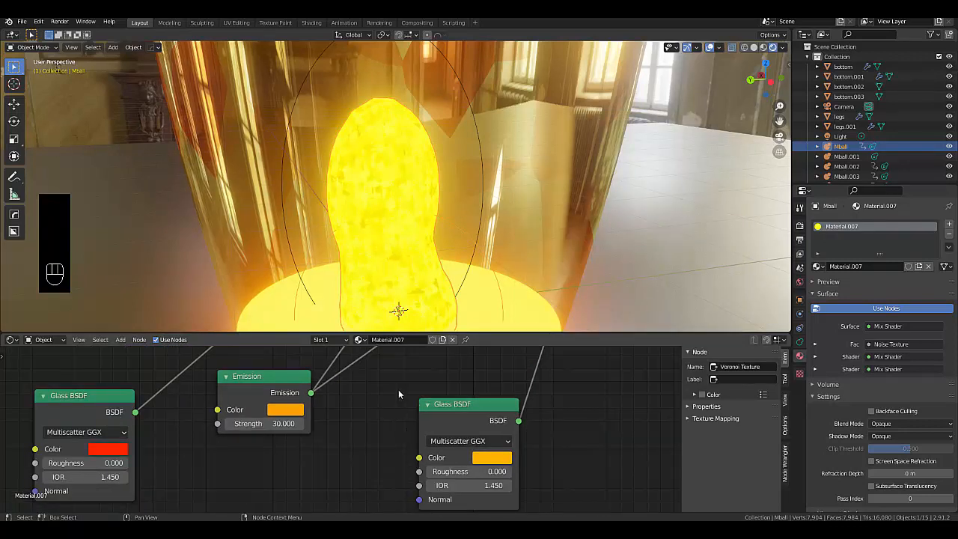
Step: Hide the lamp's glass vase so the wax blobs inside are exposed
scroll(383, 269, "down", 5)
scroll(380, 271, "down", 2)
middle_click_drag(381, 271, 408, 280)
scroll(401, 272, "down", 2)
scroll(401, 273, "up", 3)
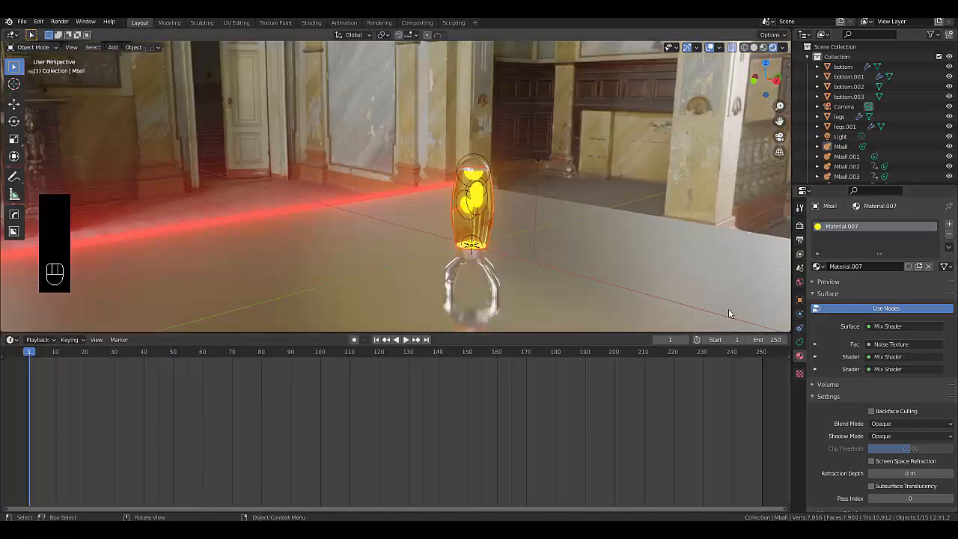
left_click(506, 215)
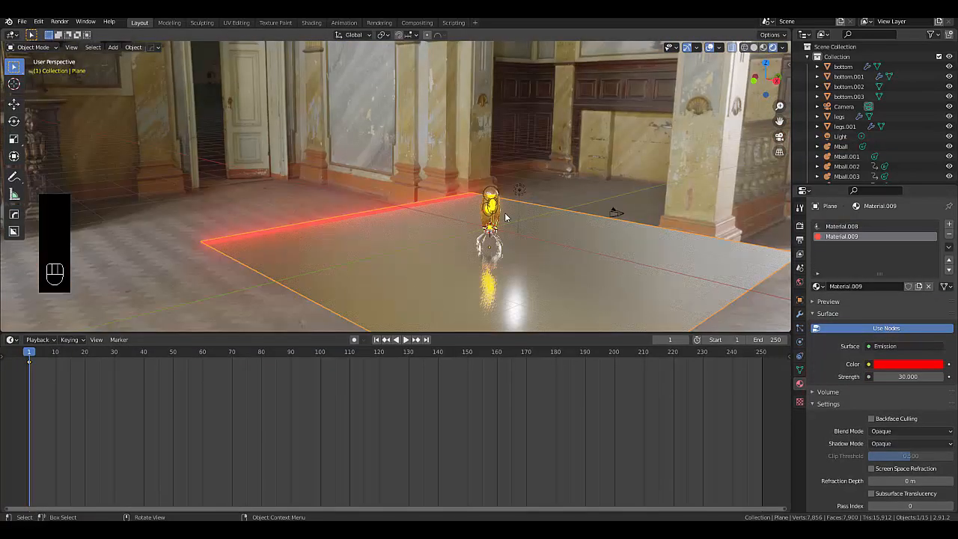
scroll(505, 215, "up", 6)
left_click(452, 246)
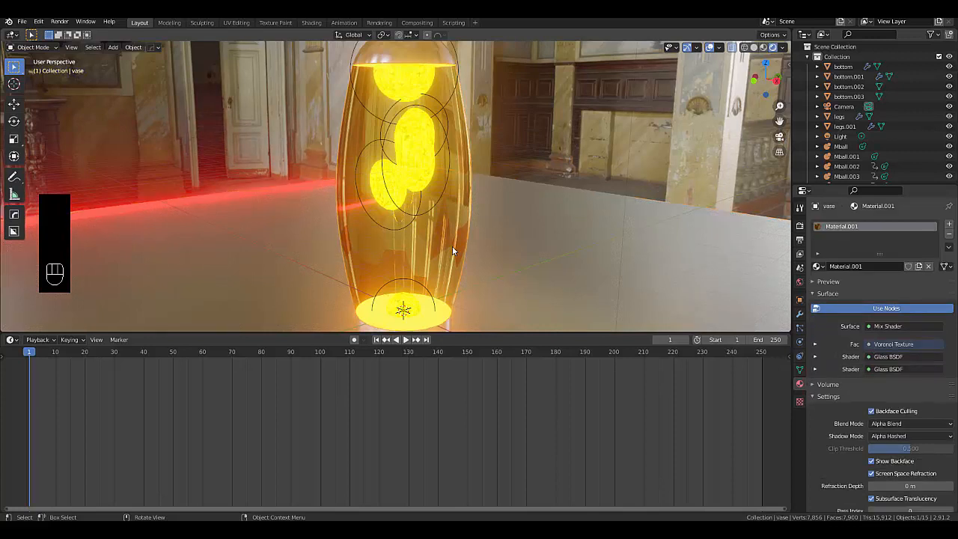
key("h")
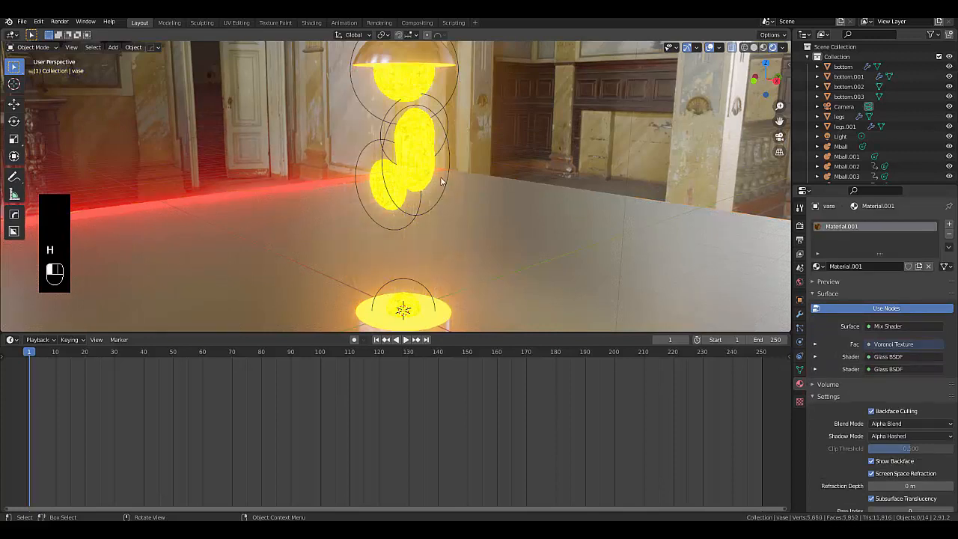
Step: Select all five wax metaballs from Mball through Mball.004, with Mball as the active object
left_click(840, 146)
scroll(889, 134, "down", 2)
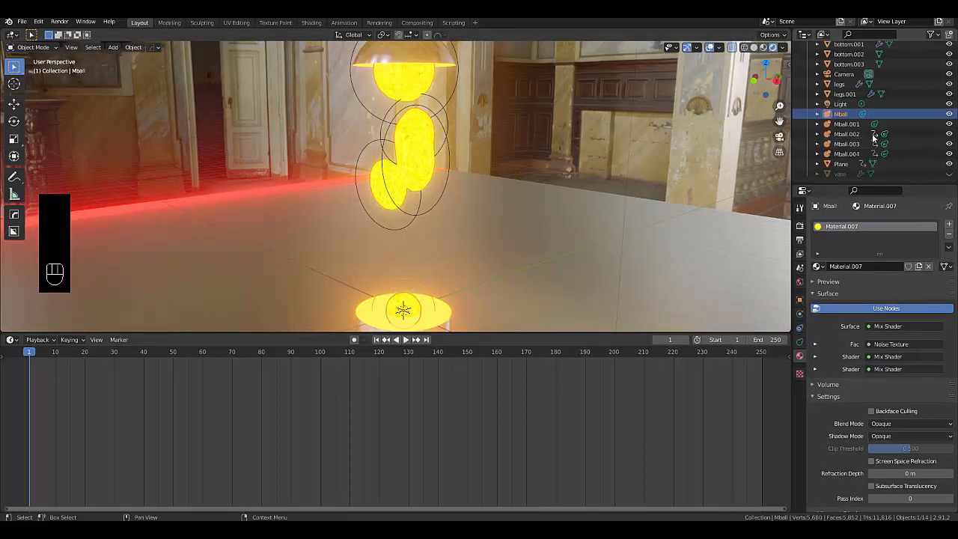
right_click(825, 180)
key("Escape")
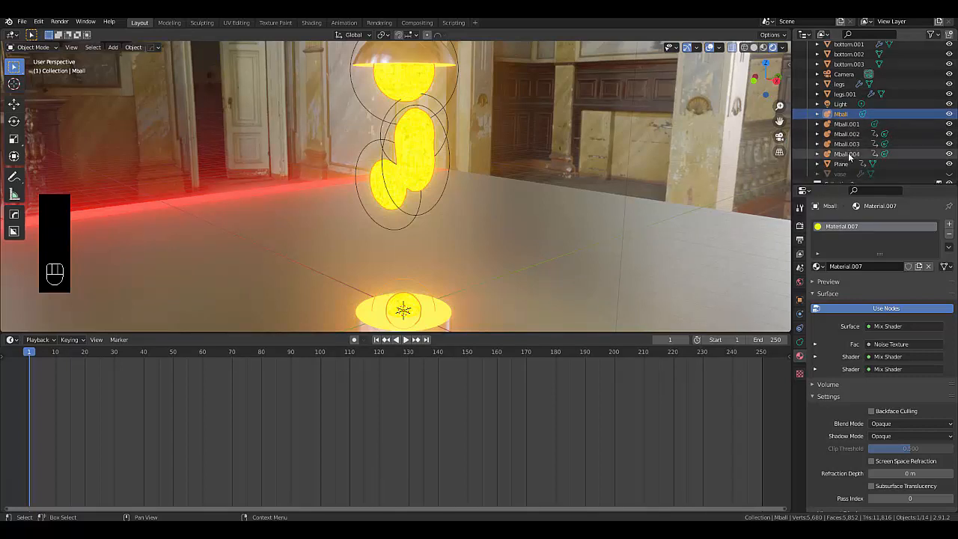
left_click(850, 154)
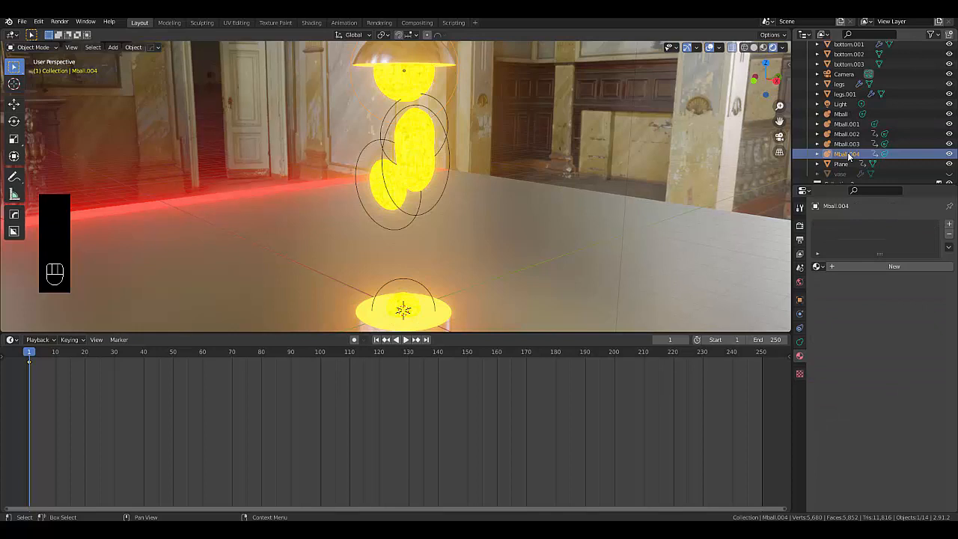
left_click(841, 114)
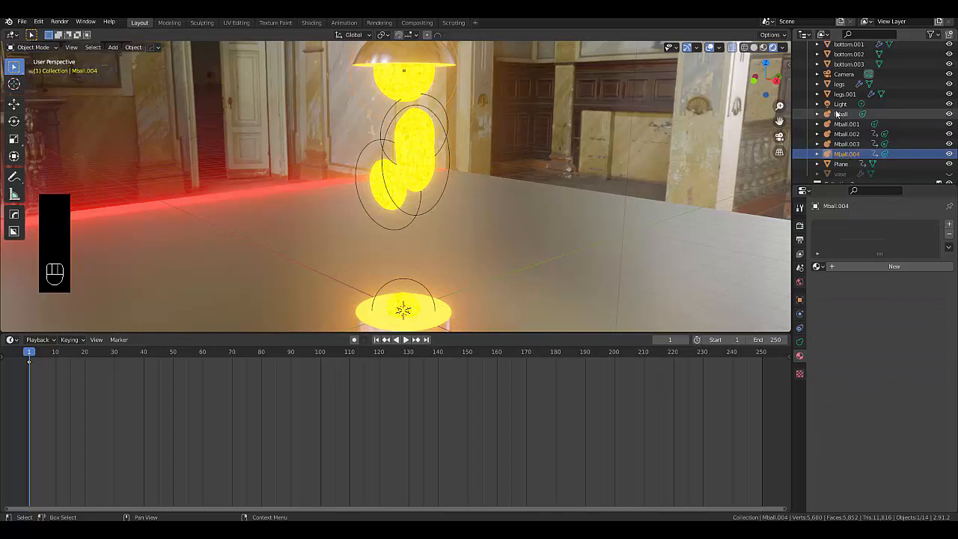
left_click(850, 154, "shift")
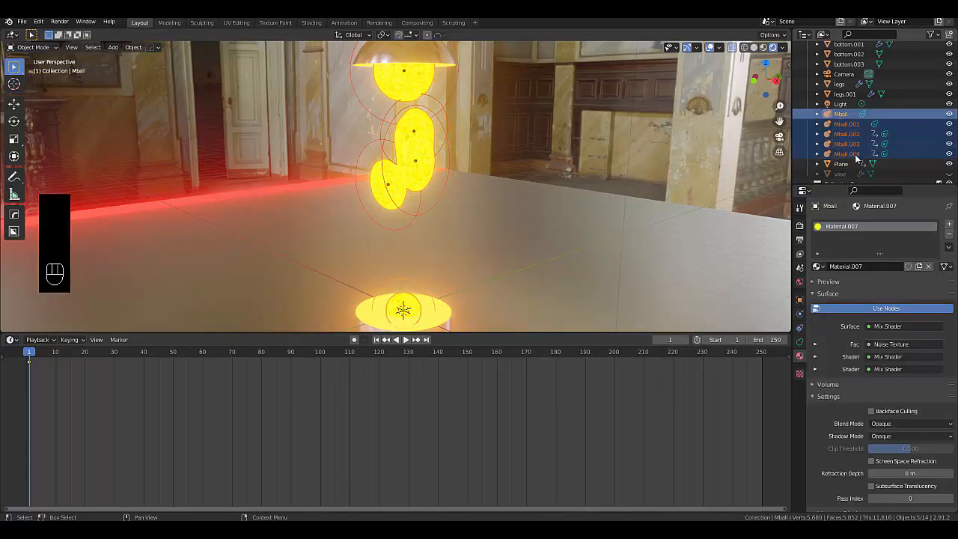
Step: Move the five selected wax metaballs into Collection 2 and show the lamp in right orthographic view
left_click_drag(857, 158, 832, 169)
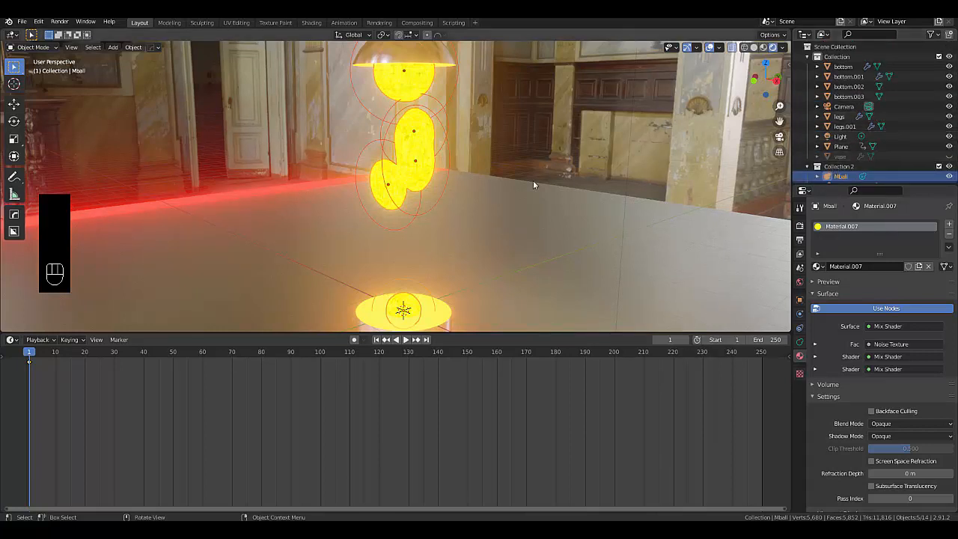
scroll(488, 174, "down", 5)
key("KP_1")
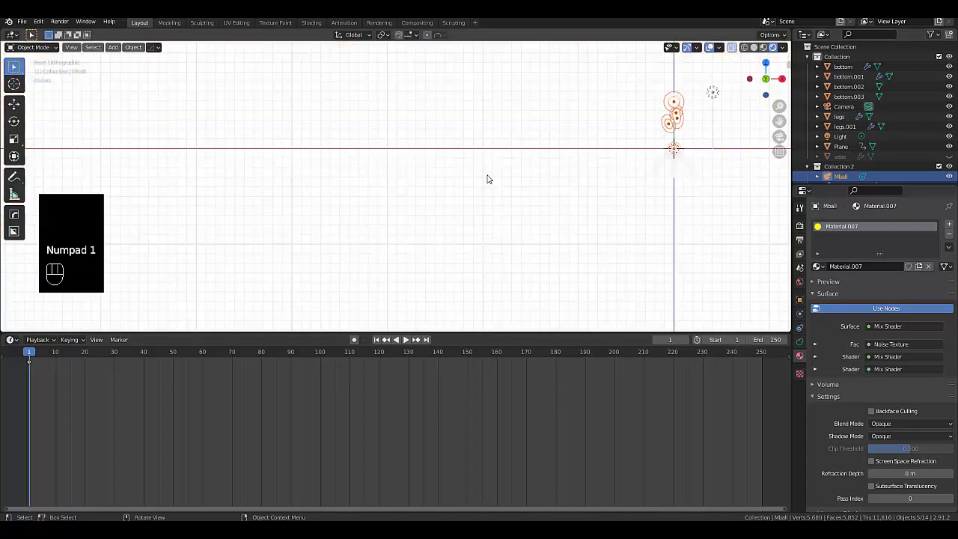
key("KP_3")
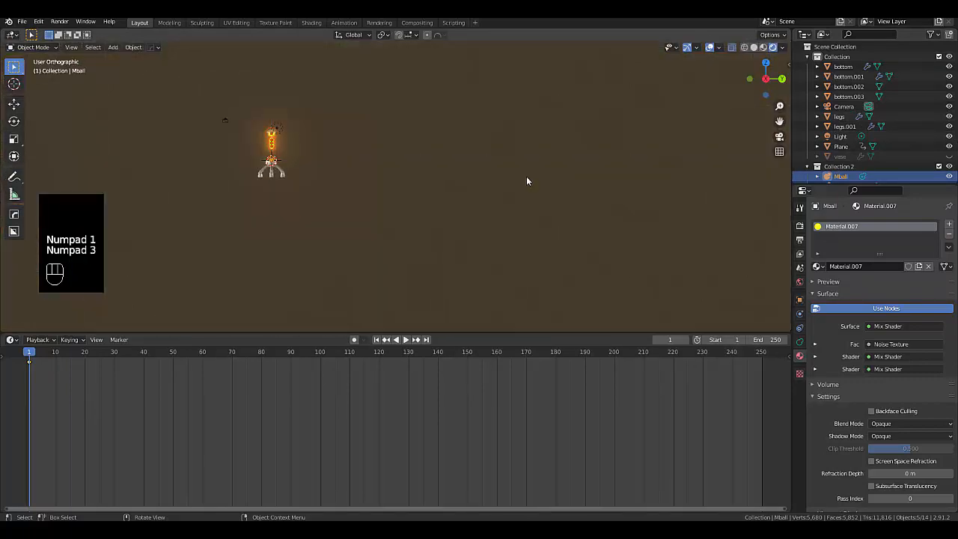
scroll(250, 149, "up", 8)
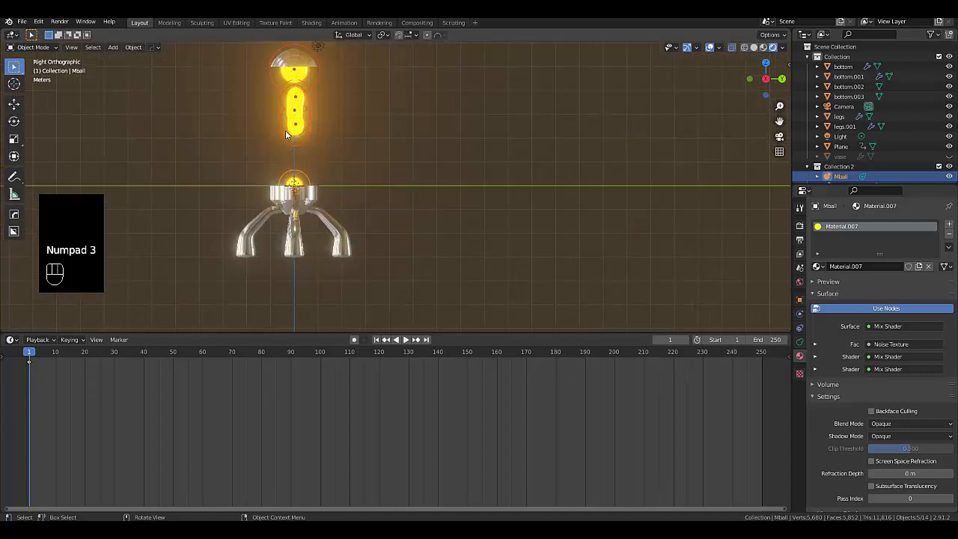
scroll(289, 184, "up", 4)
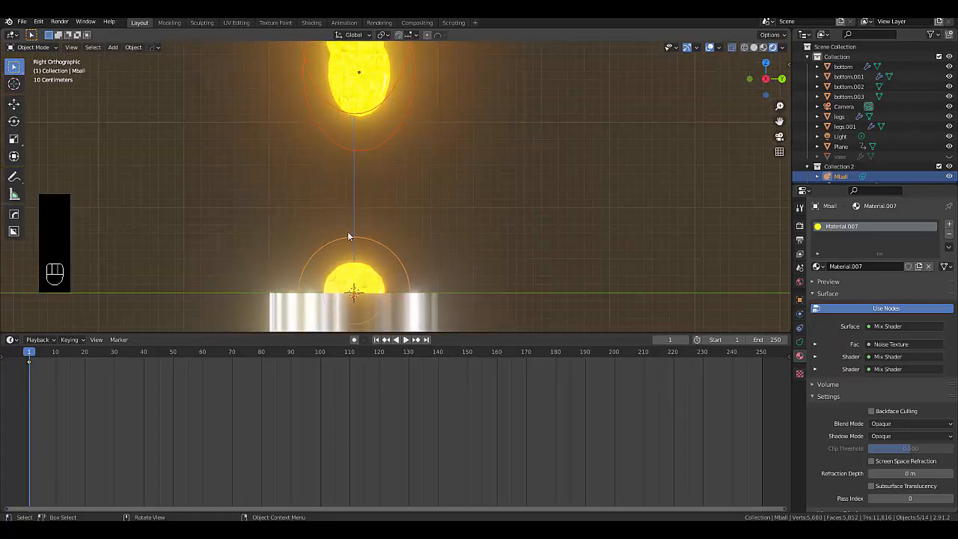
Step: Duplicate the wax blob at the lamp's base, place the copy just above it, and enlarge the copy
left_click(446, 215)
left_click(391, 234)
left_click(382, 240)
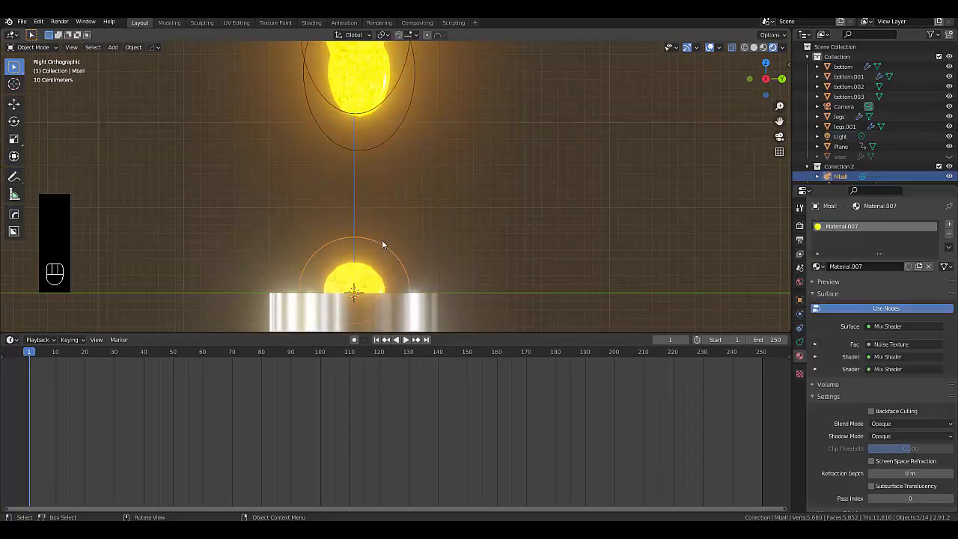
key("shift+d")
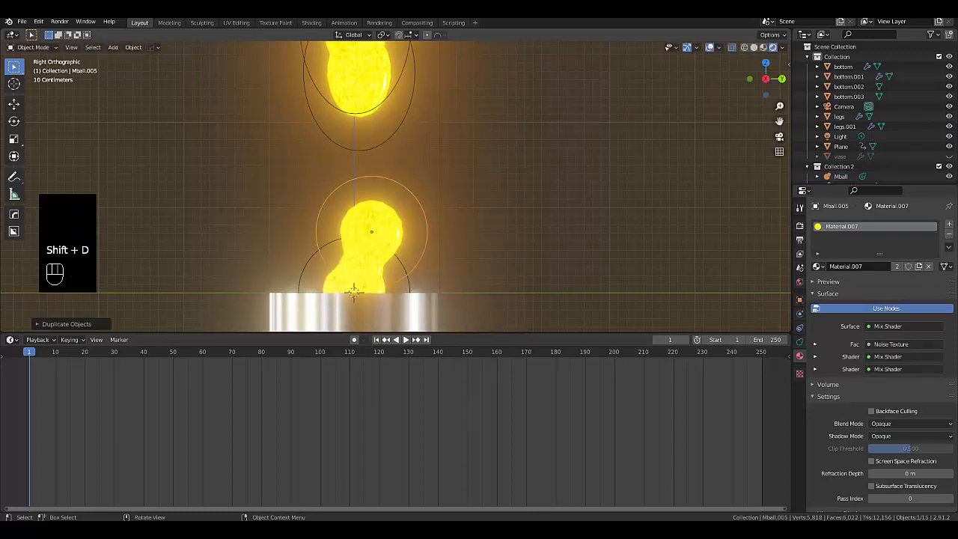
key("s")
left_click(398, 183)
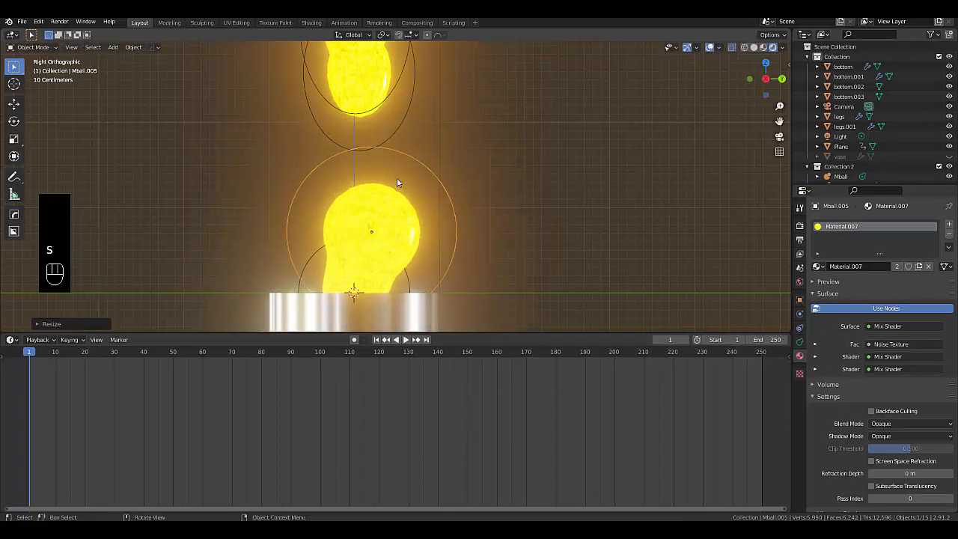
Step: Duplicate the enlarged blob and place the copy about 3.06 m higher and 0.73 m toward negative Y, overlapping the upper wax cluster
scroll(397, 182, "down", 4)
scroll(393, 171, "up", 3)
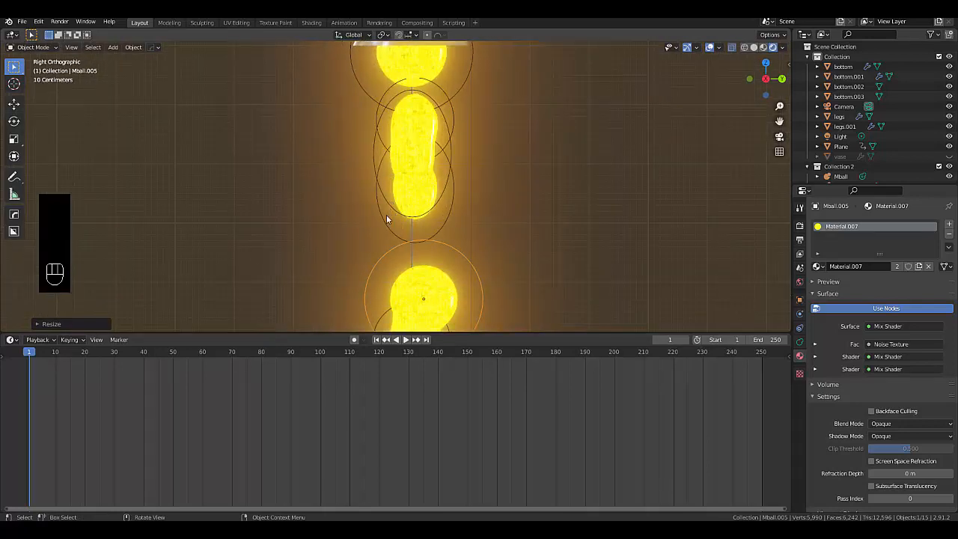
key("shift+d")
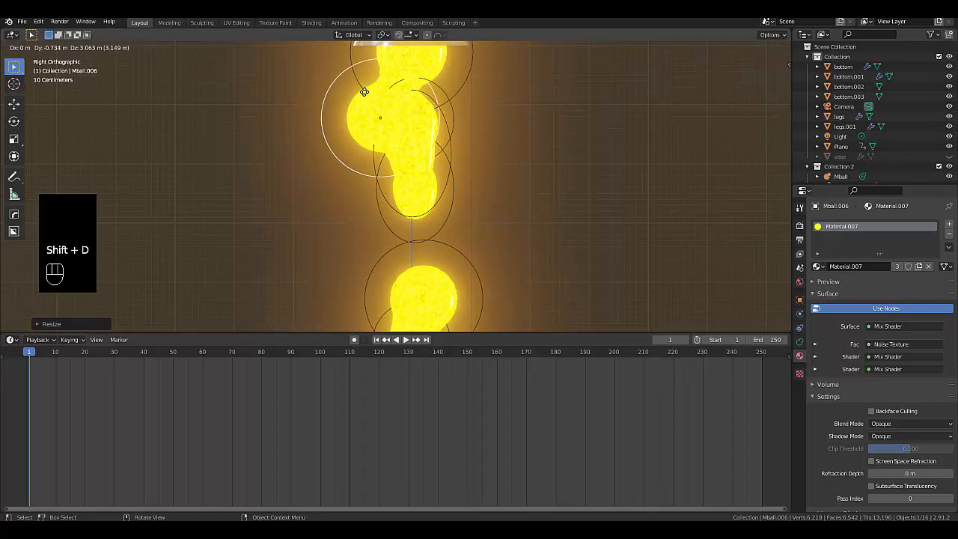
left_click(364, 91)
Step: Move Mball.002 down into the gap between the upper cluster and the lower blob, and tilt it counterclockwise
left_click(385, 221)
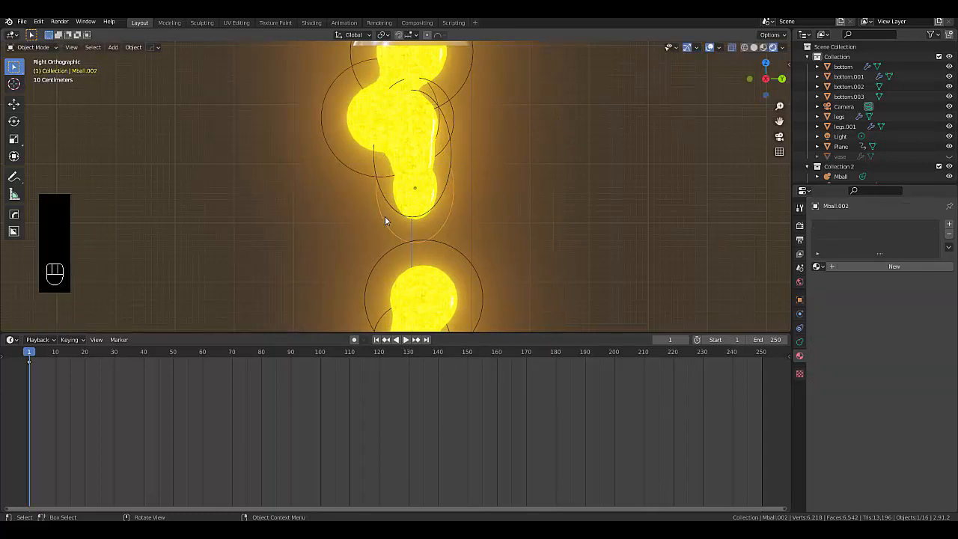
key("g")
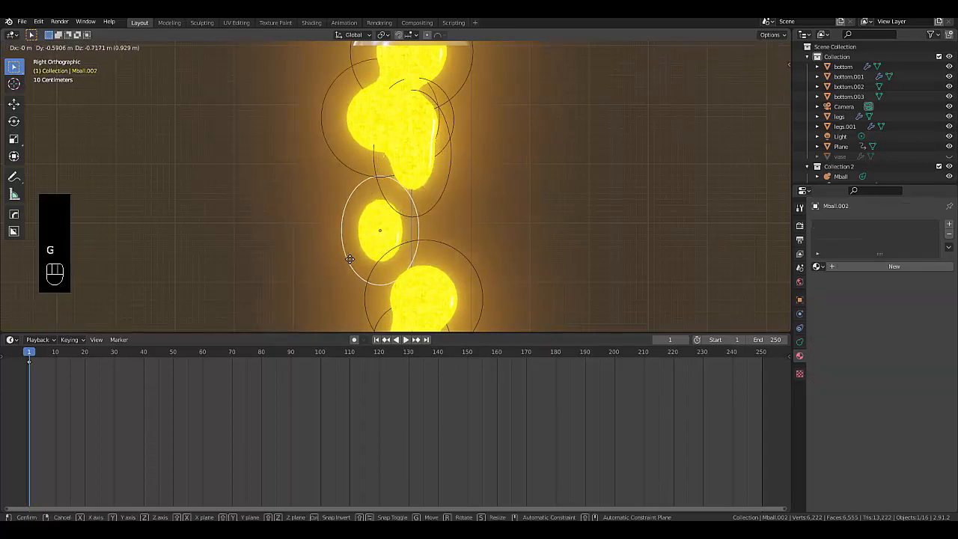
left_click(354, 267)
key("r")
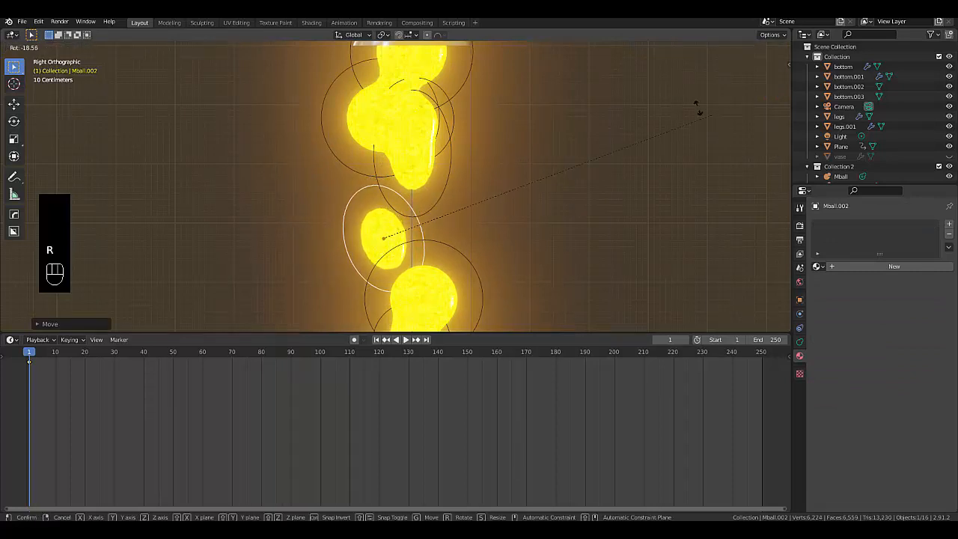
left_click(699, 105)
scroll(573, 113, "down", 4)
scroll(572, 124, "up", 3)
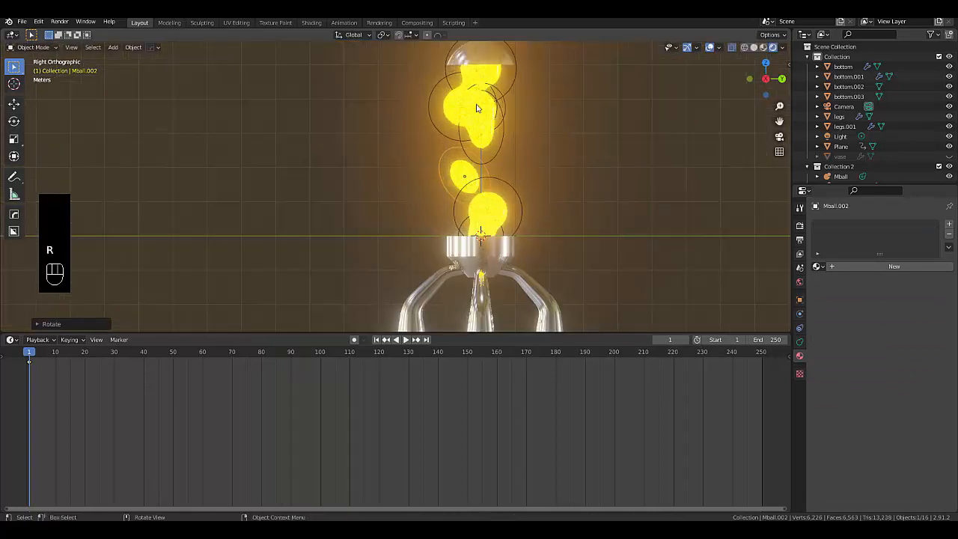
Step: Select all the wax blobs along with the light and insert a Location, Rotation & Scale keyframe at frame 1
left_click_drag(406, 74, 568, 229)
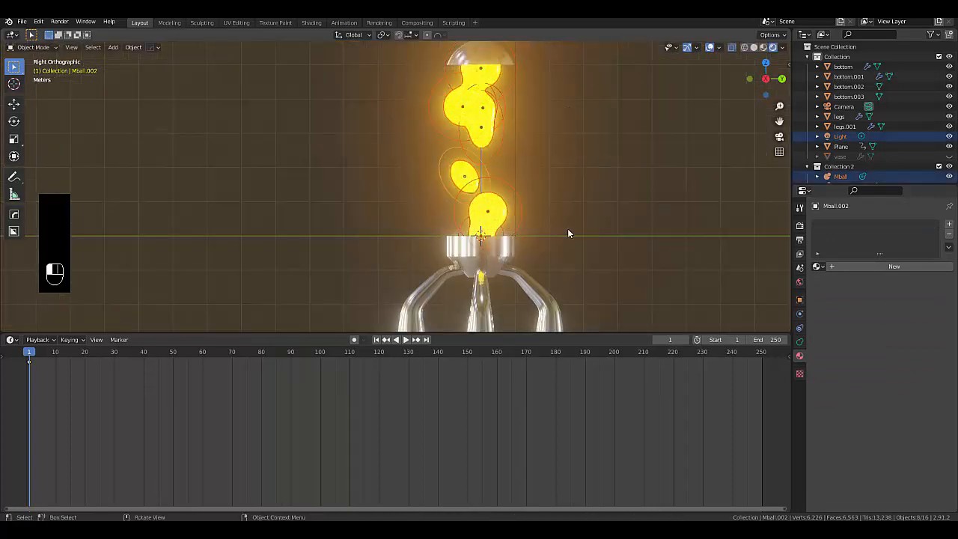
scroll(530, 207, "up", 4)
scroll(515, 198, "down", 4)
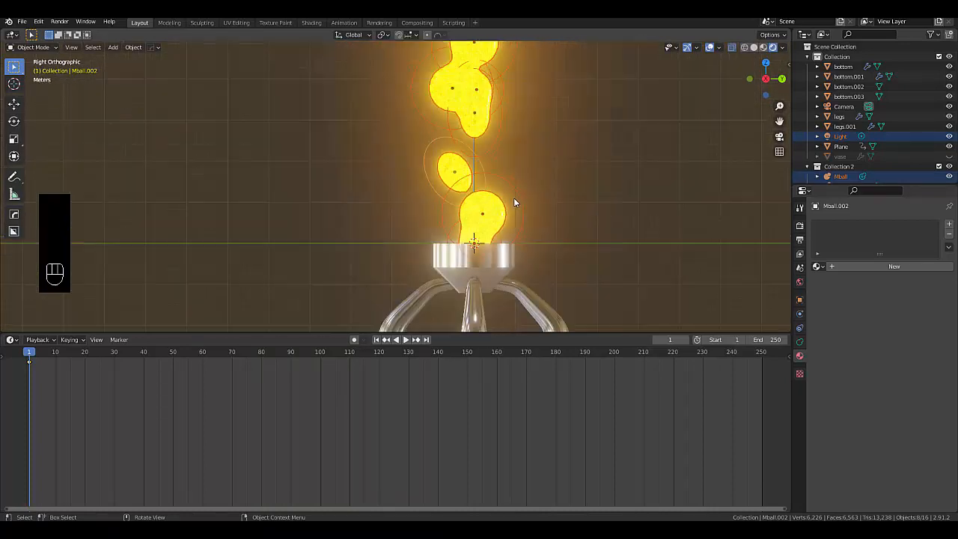
key("i")
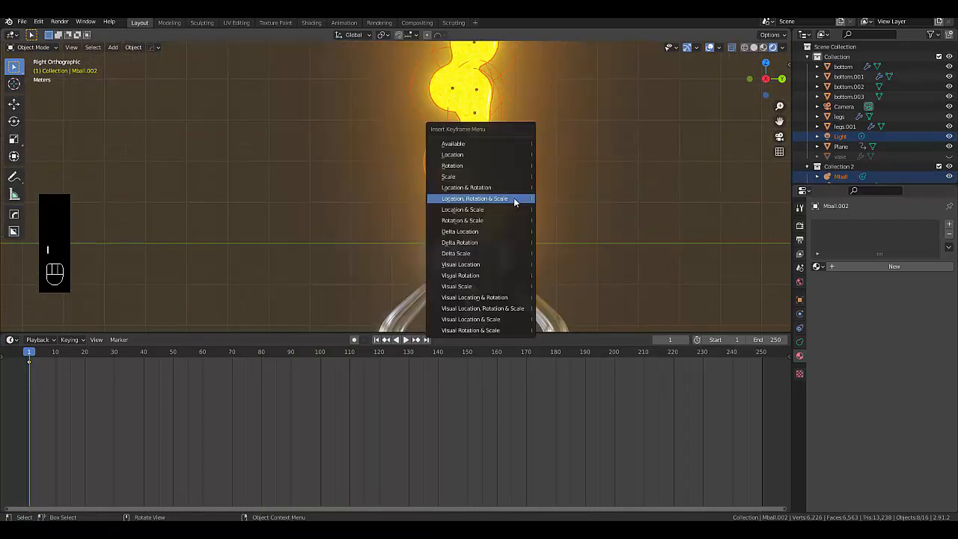
left_click(513, 197)
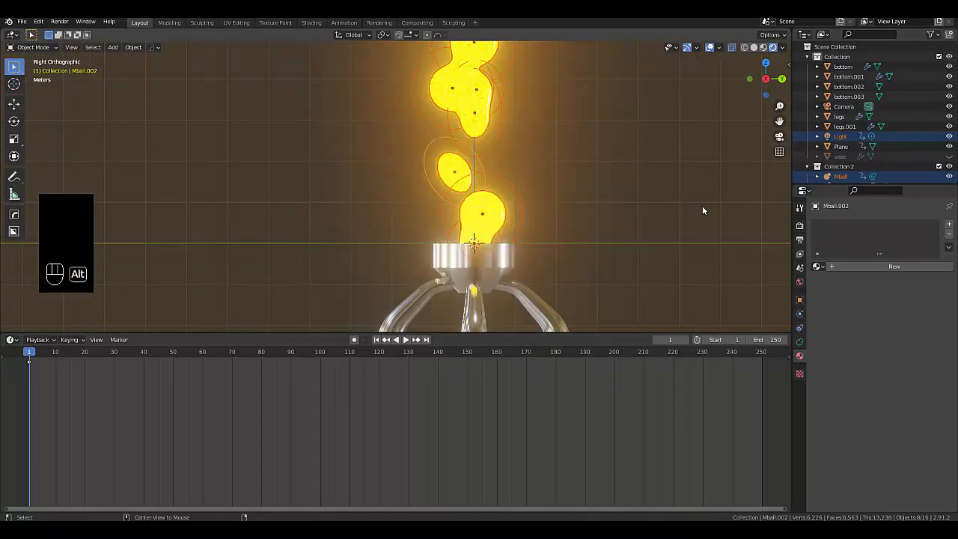
Step: Reveal the glass vase to check how the wax blobs fit inside, and hide it again
key("alt+h")
scroll(683, 197, "down", 1)
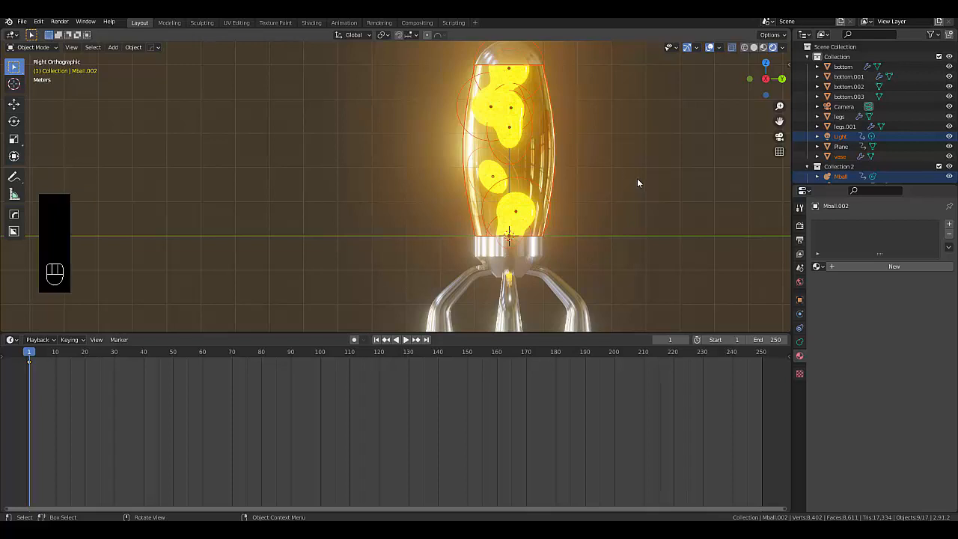
left_click(543, 149)
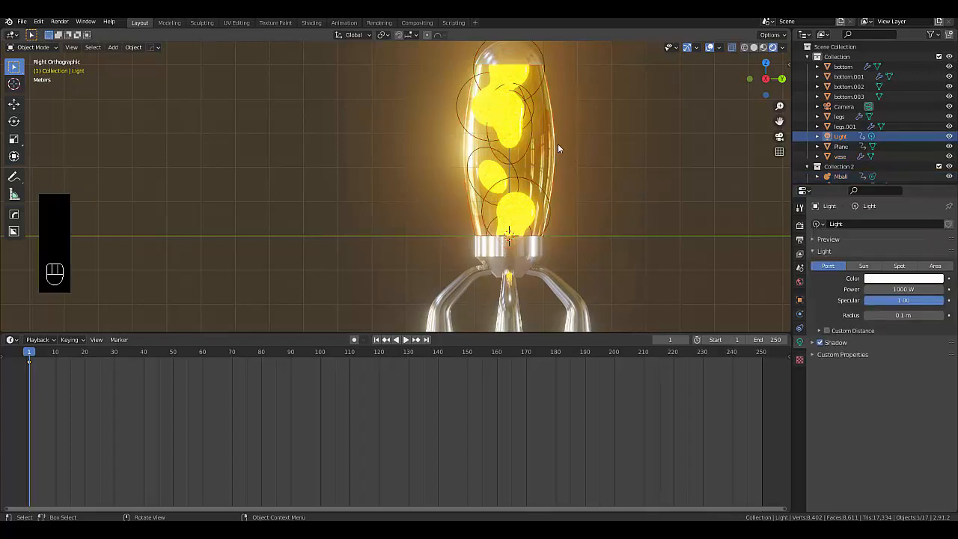
left_click(551, 141)
key("h")
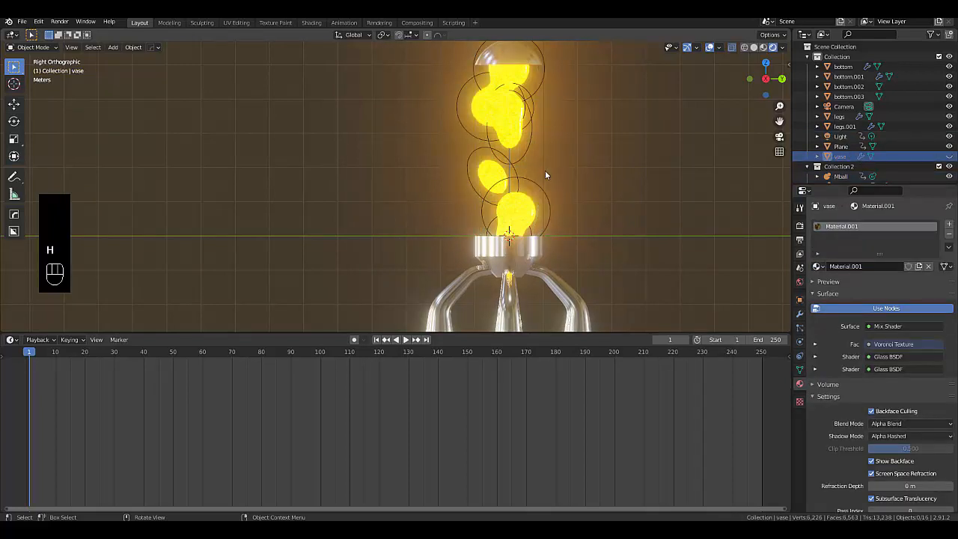
Step: At frame 100, raise the large lower blob Mball.005 to the positive-Y side, just below the upper wax cluster
scroll(539, 176, "up", 2)
scroll(528, 191, "down", 1)
scroll(523, 203, "up", 2)
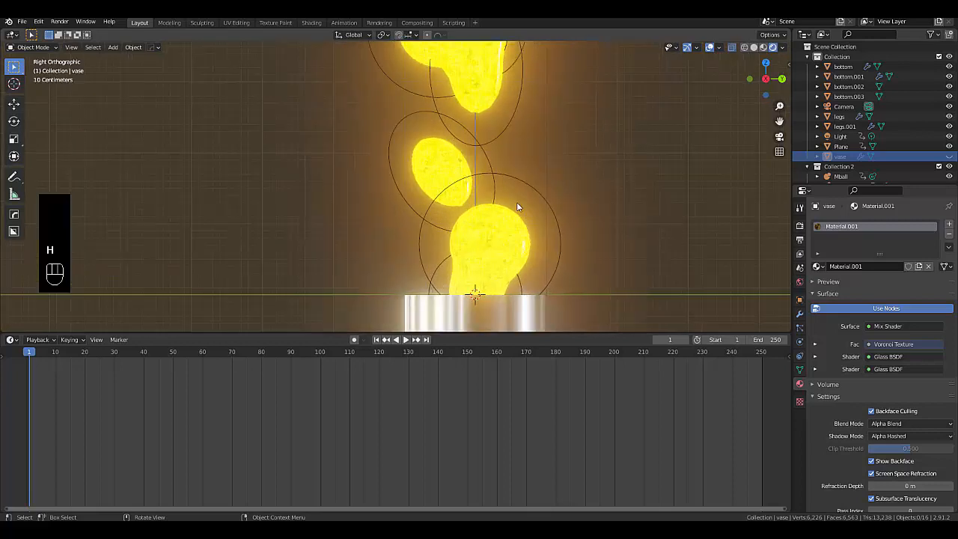
left_click(508, 178)
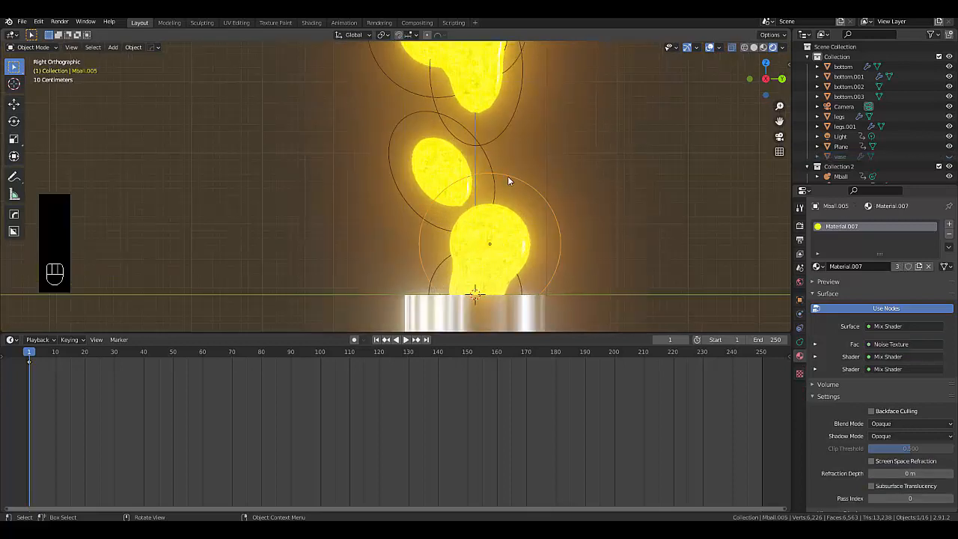
scroll(508, 178, "down", 3)
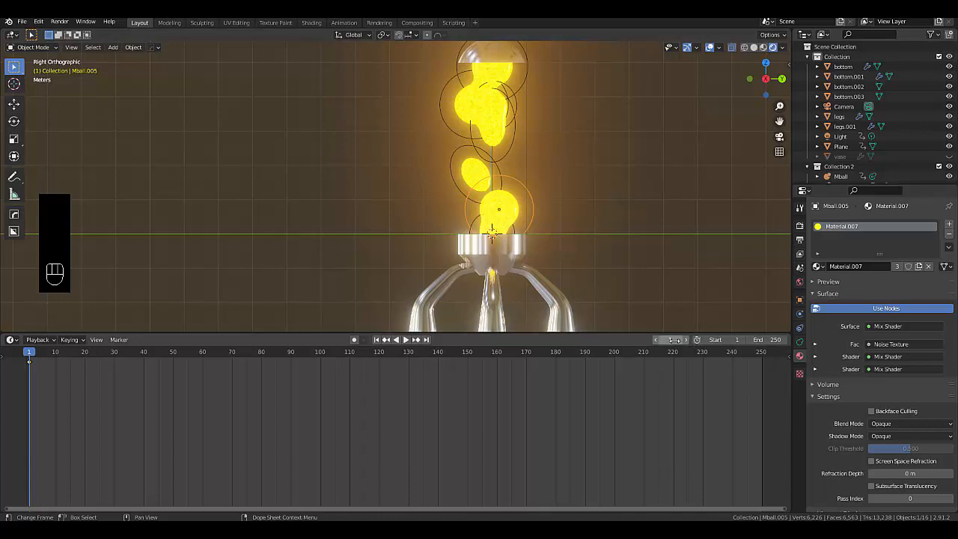
key("Return")
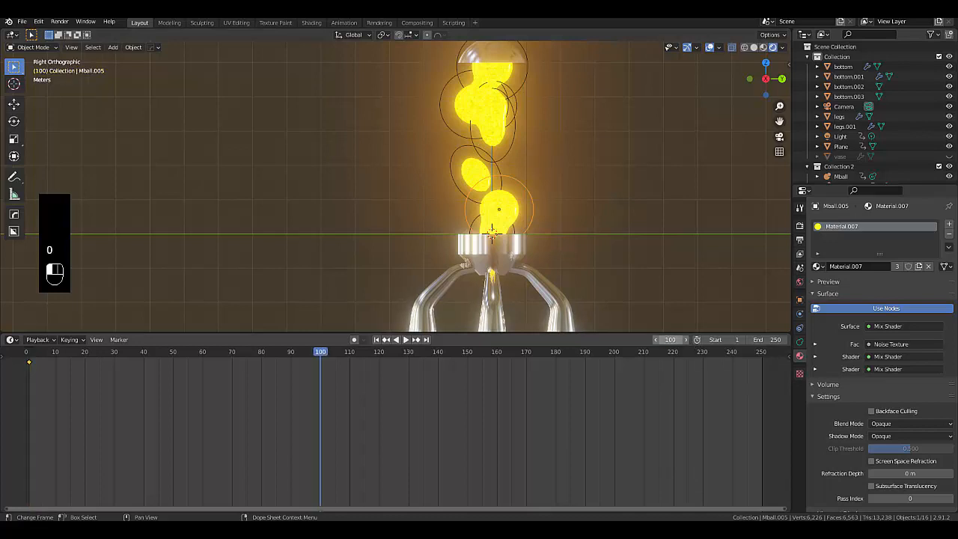
scroll(432, 142, "up", 4)
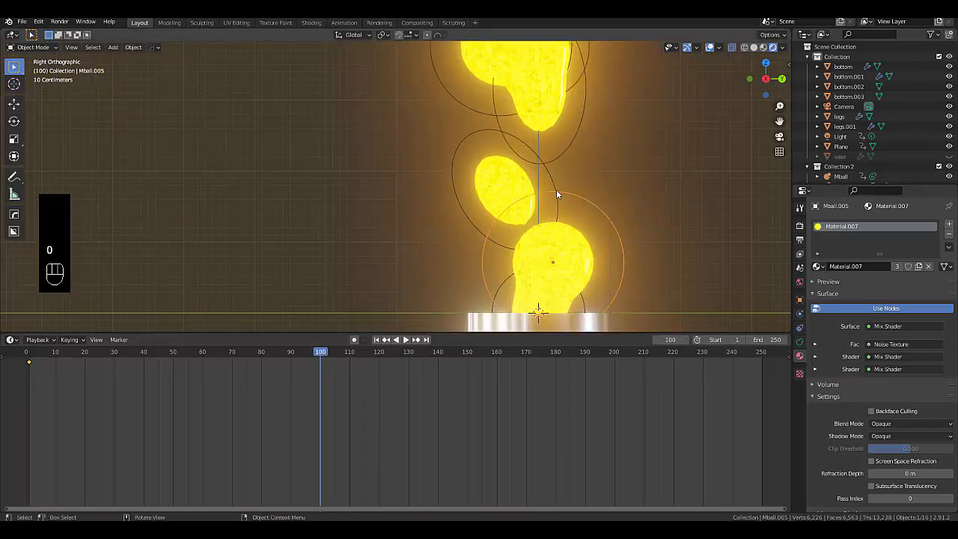
key("g")
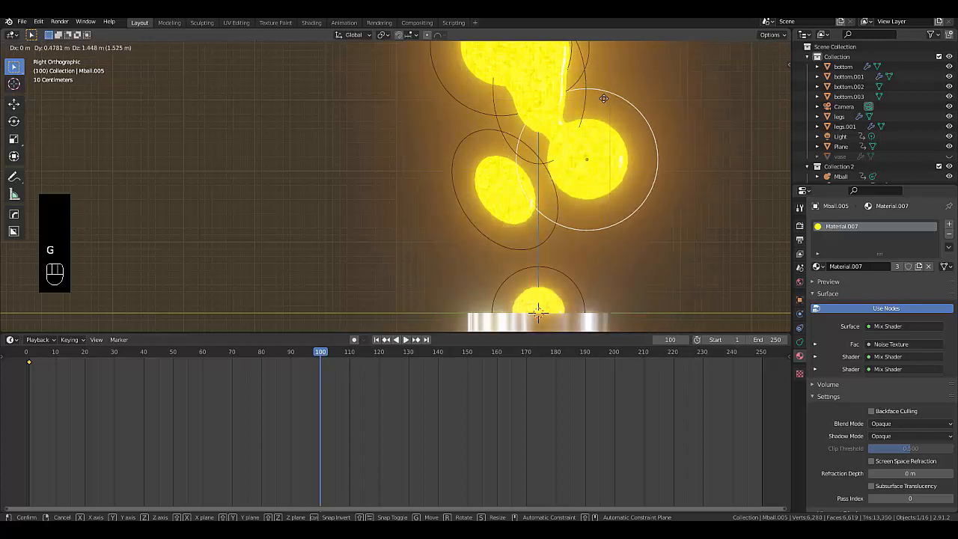
left_click(608, 112)
Step: Move the tilted blob Mball.002 about 1 m along Y and 1.5 m down so it sinks partly into the base
left_click(490, 132)
key("g")
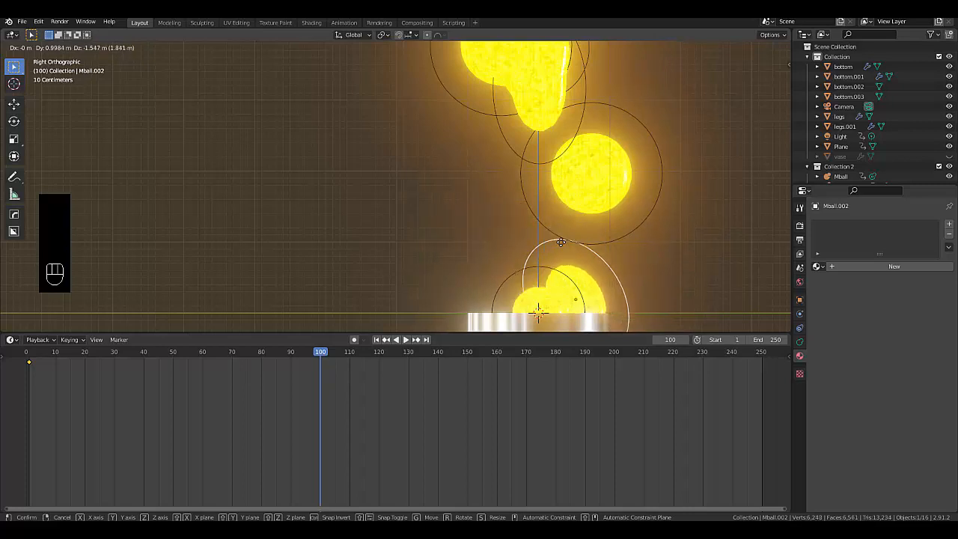
left_click(557, 246)
Step: Raise the small base blob Mball out of the base toward negative Y, leaving it floating separately below the upper cluster
left_click(509, 281)
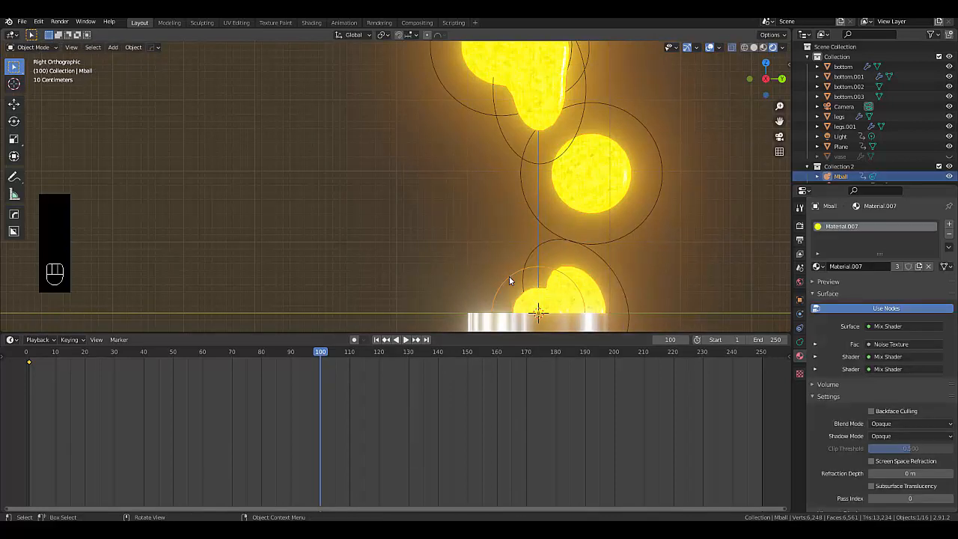
key("g")
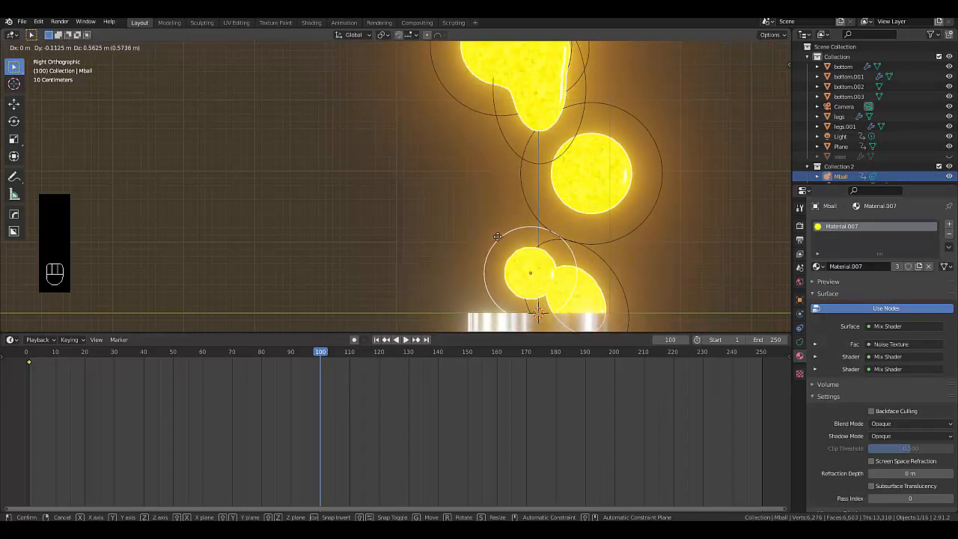
left_click(460, 188)
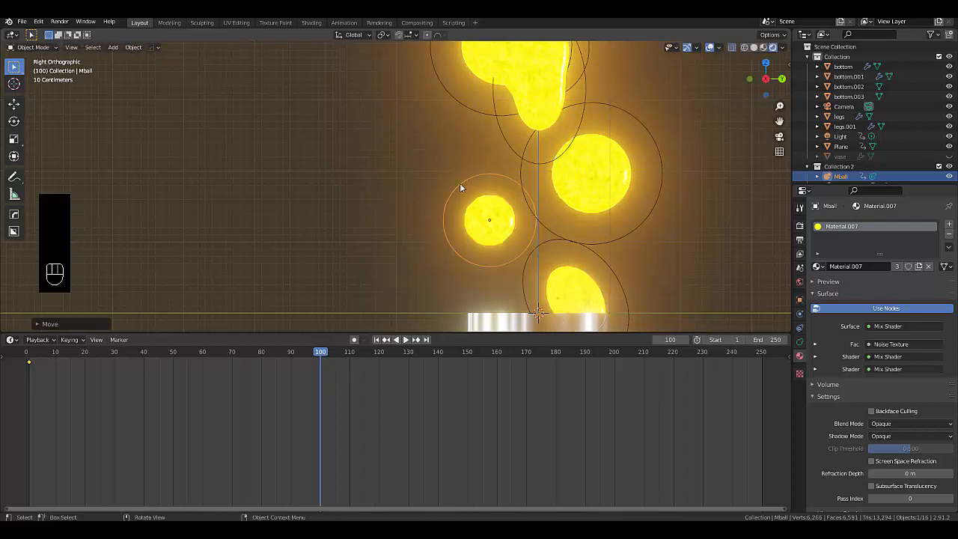
Step: Lower the elongated blob Mball.001 from the upper cluster into the base, beside the tilted blob Mball.002
scroll(460, 188, "down", 6)
scroll(486, 123, "up", 5)
left_click(491, 199)
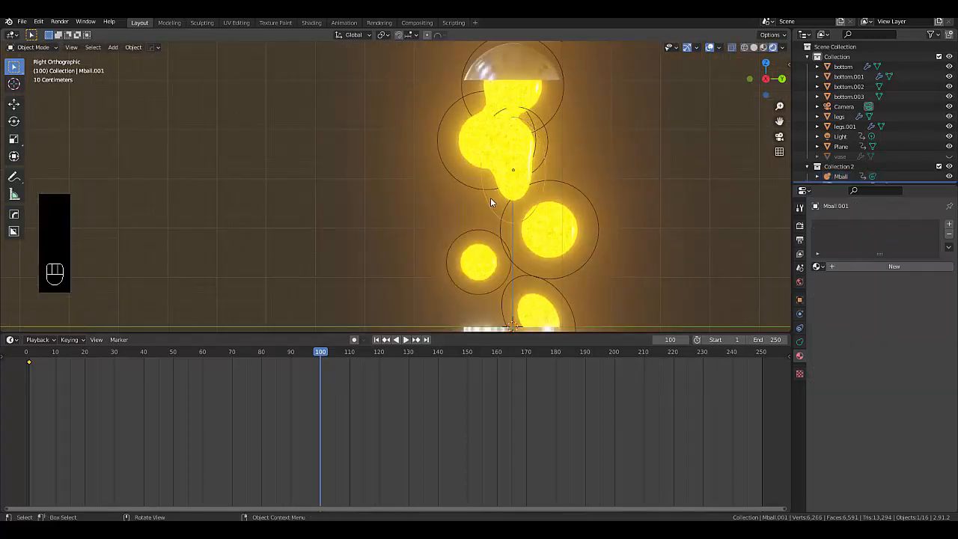
key("g")
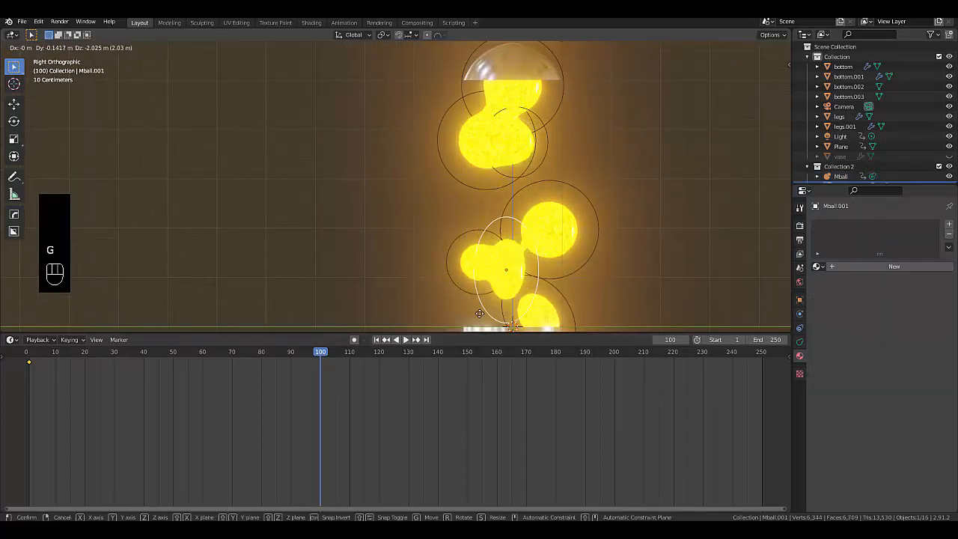
left_click(493, 253)
scroll(502, 277, "down", 3)
scroll(505, 287, "up", 3)
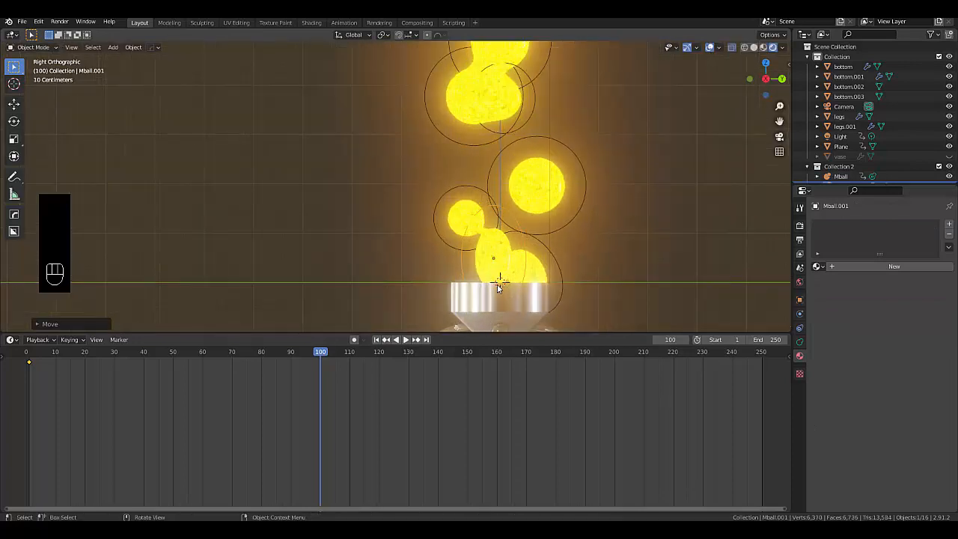
key("g")
left_click(491, 300)
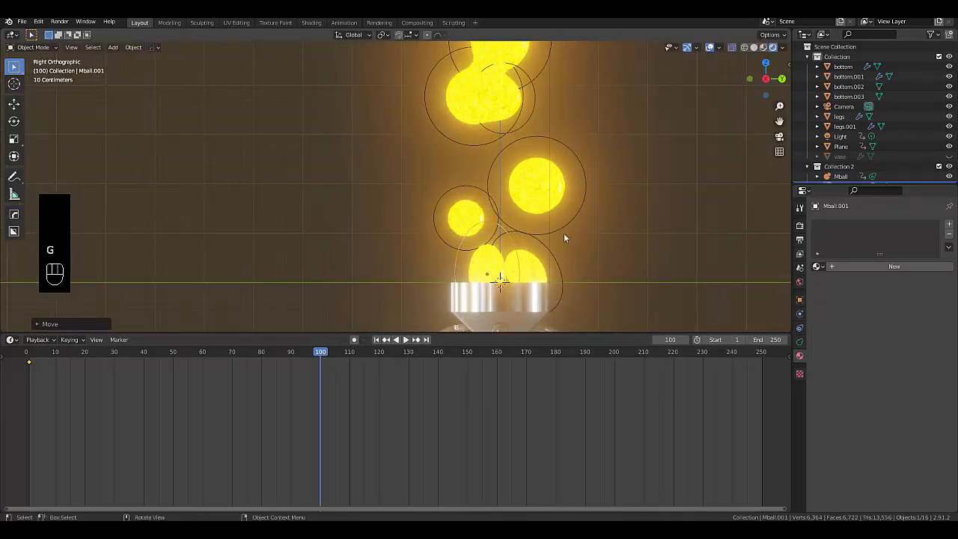
Step: Rotate the elongated blob Mball.001 about 58° and sink it about 0.26 m deeper into the base, shifted about 0.12 m along Y
key("r")
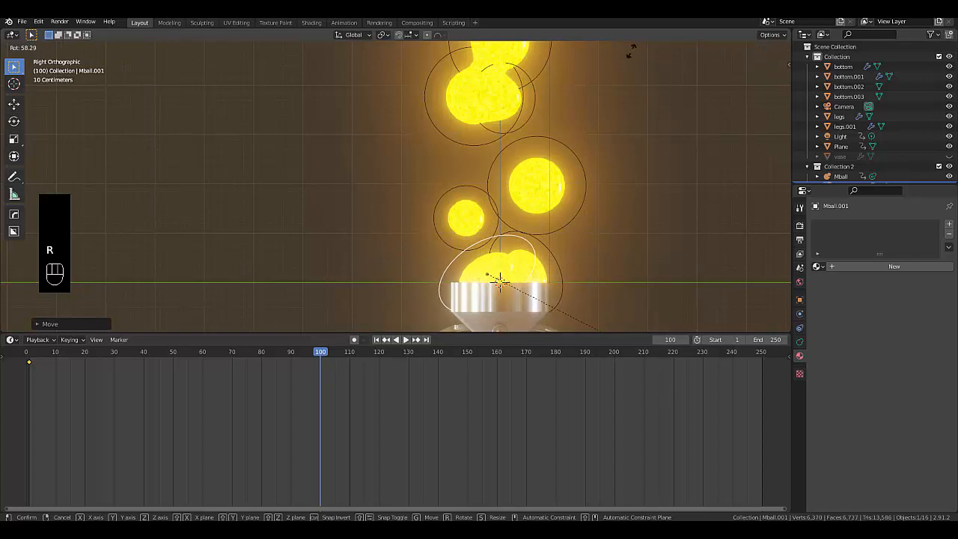
left_click(630, 44)
key("g")
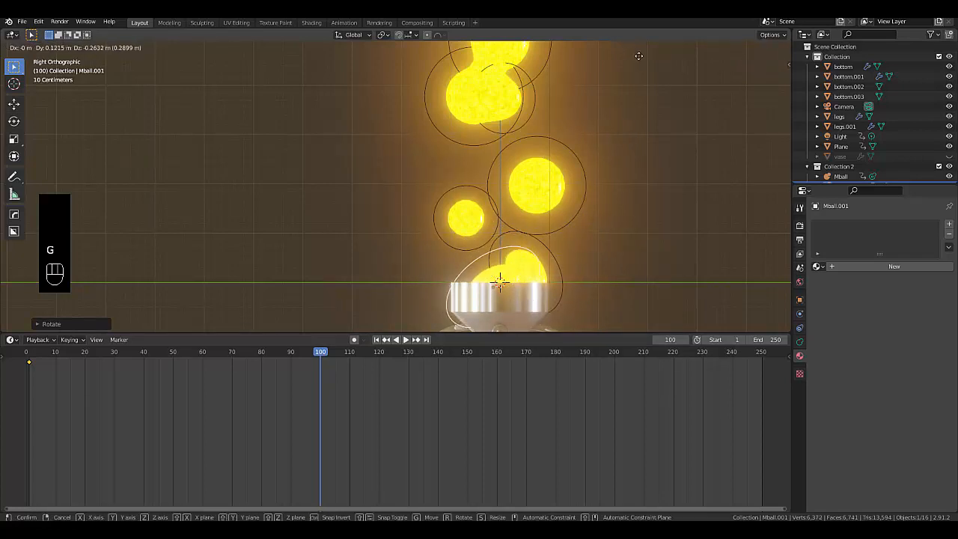
left_click(639, 56)
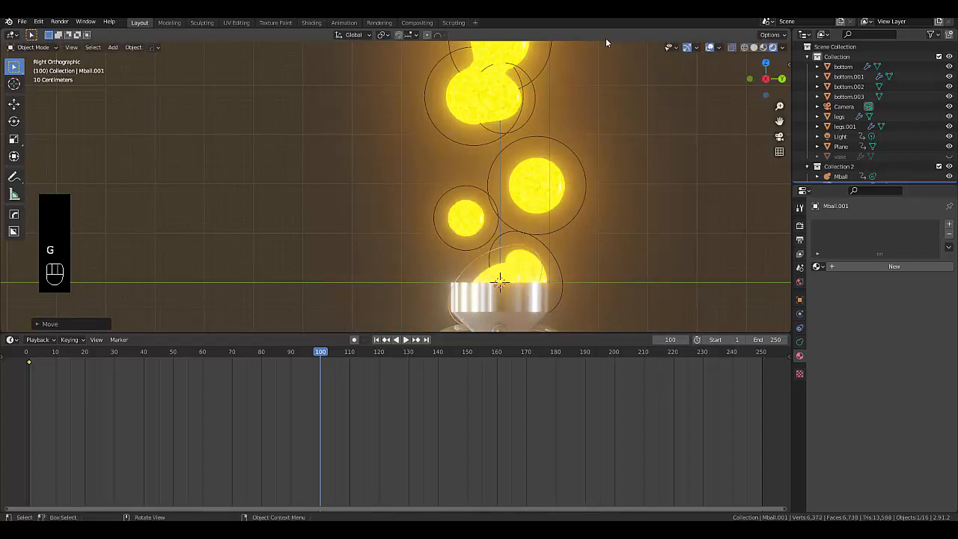
Step: Move the small blob Mball.003 from the upper cluster about 0.53 m along Y and 0.69 m down, joining the large blob below
scroll(548, 81, "down", 2)
scroll(526, 108, "up", 2)
left_click(529, 108)
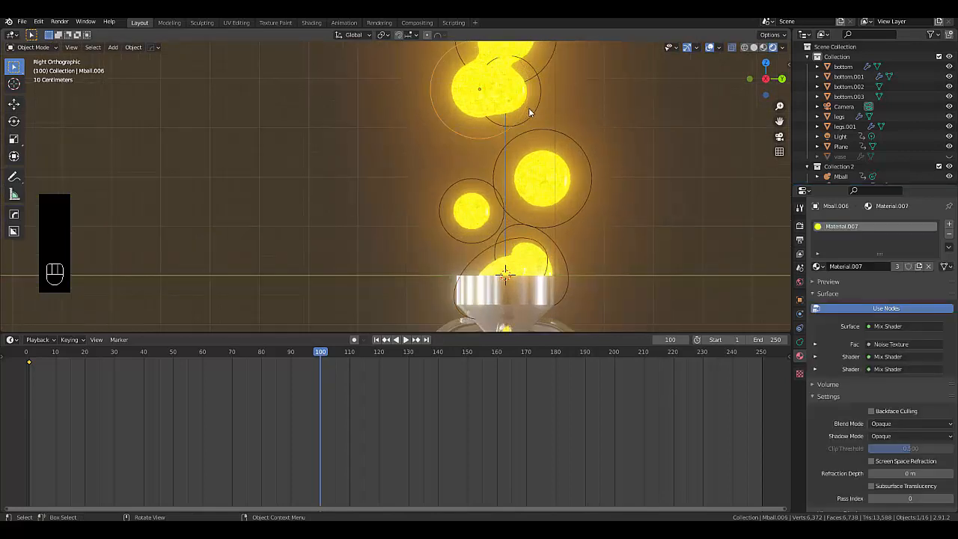
left_click(535, 109)
key("g")
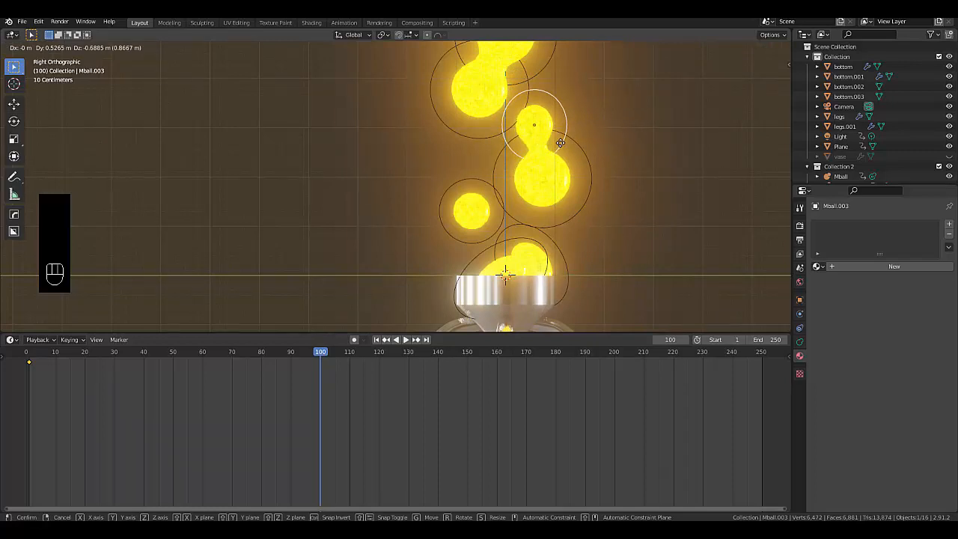
left_click(561, 142)
Step: Lower the large upper blob Mball.006 slightly toward negative Y, separating it from the topmost blob
left_click(486, 137)
key("g")
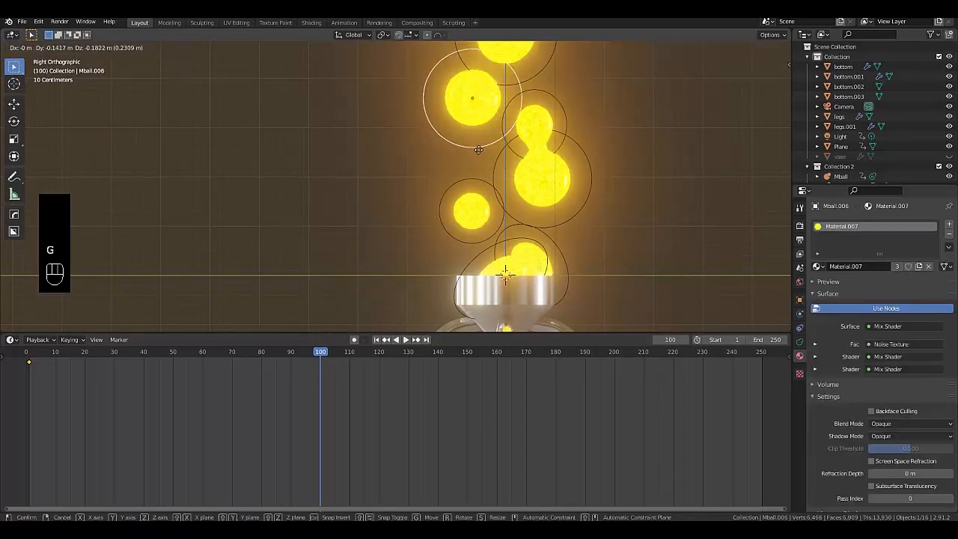
left_click(479, 161)
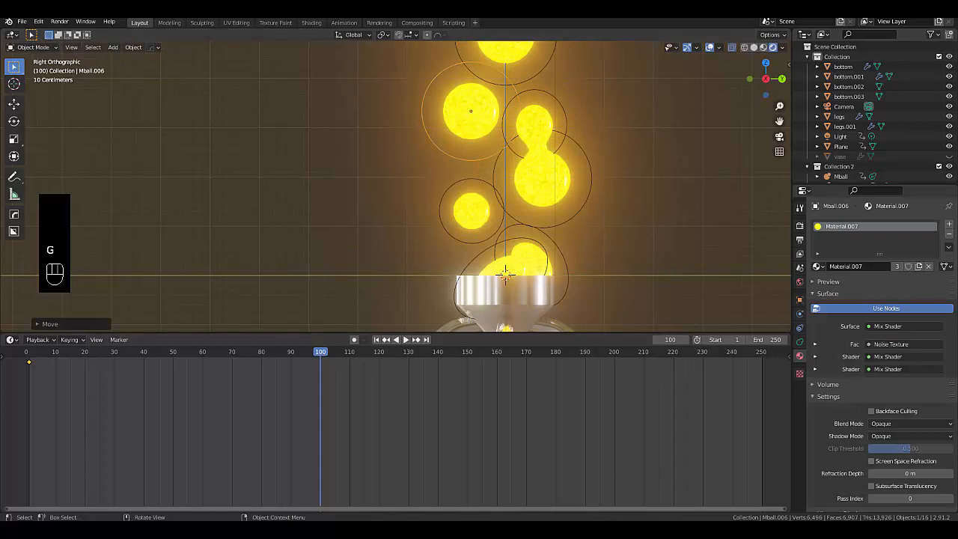
Step: Move the topmost blob Mball.004 about 0.16 m along Y and 0.31 m down, below the lamp's cap
scroll(517, 106, "down", 4)
scroll(516, 106, "up", 5)
left_click(525, 121)
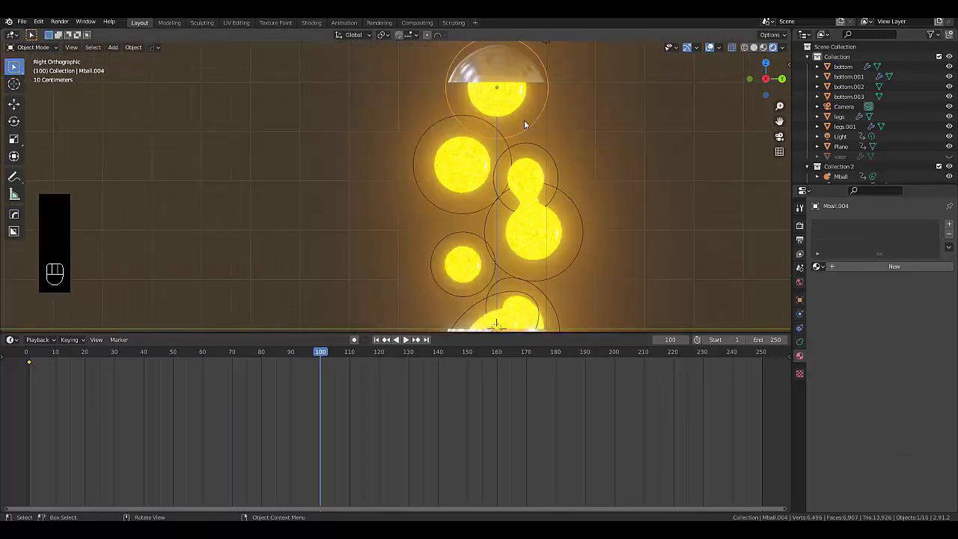
key("g")
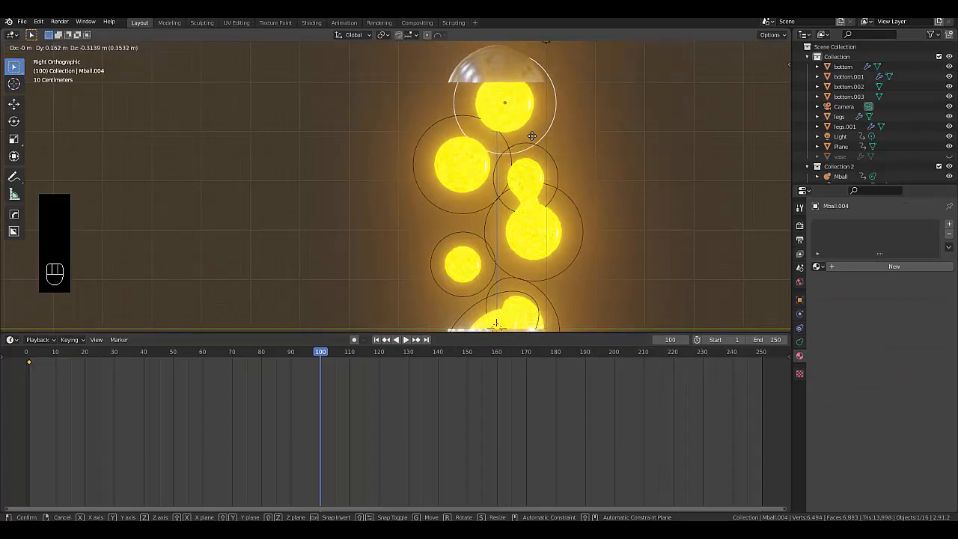
left_click(531, 135)
Step: Select all the wax blobs and insert a Location, Rotation & Scale keyframe at frame 100
scroll(520, 194, "down", 3)
scroll(520, 227, "up", 2)
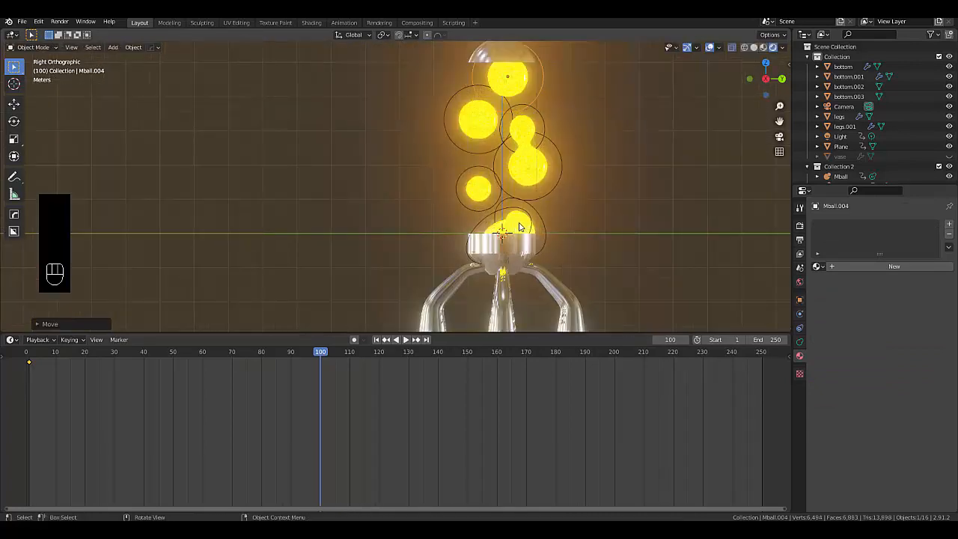
left_click_drag(419, 79, 611, 222)
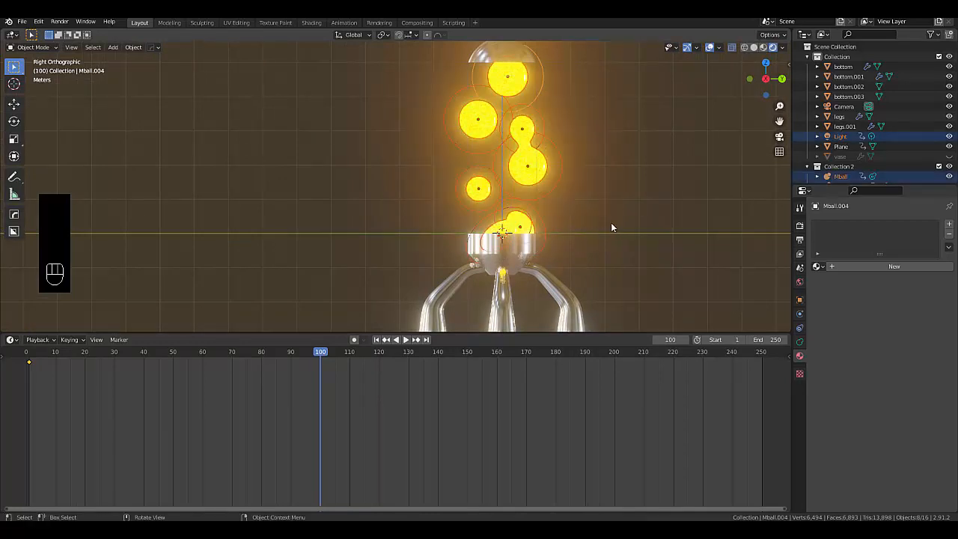
key("i")
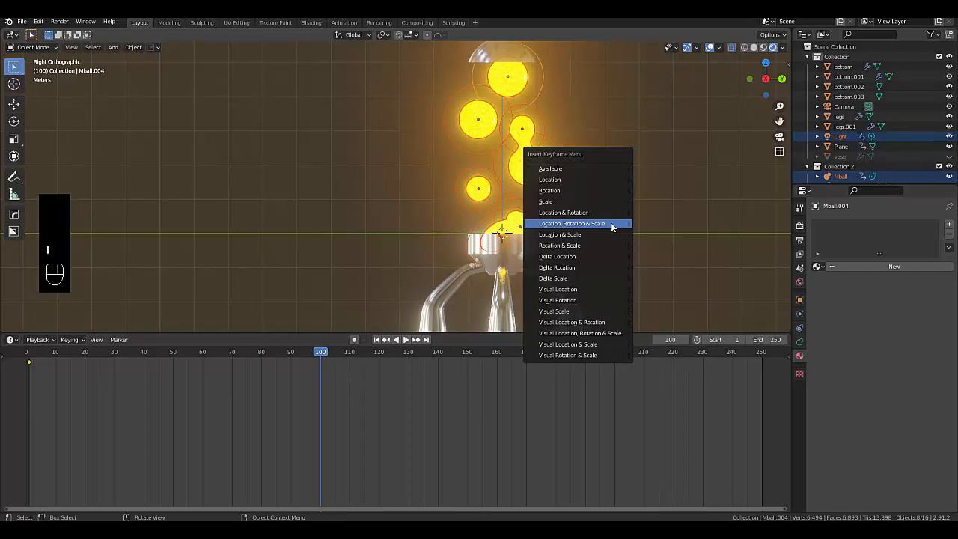
left_click(611, 222)
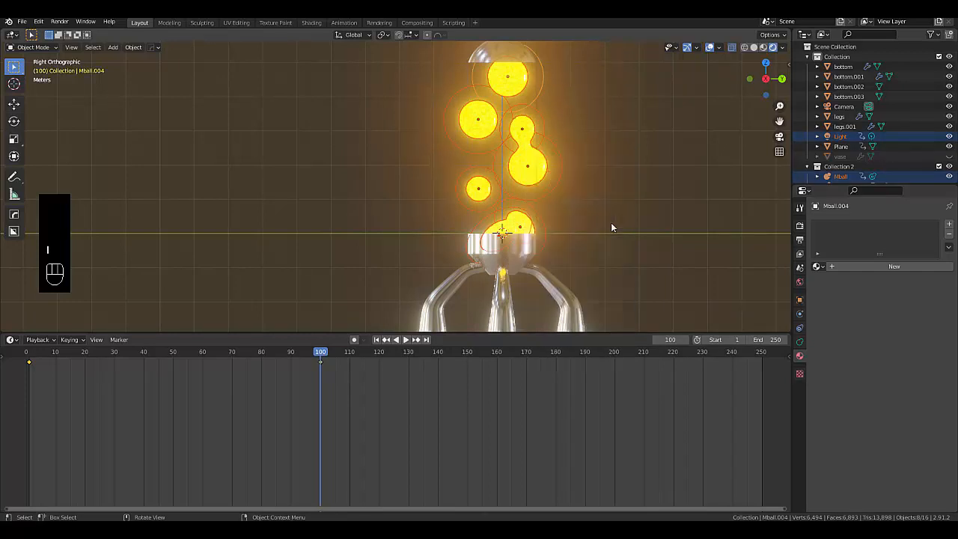
Step: Play the animation from the first frame to examine how the blobs drift between the two keyframes
left_click(377, 340)
key("space")
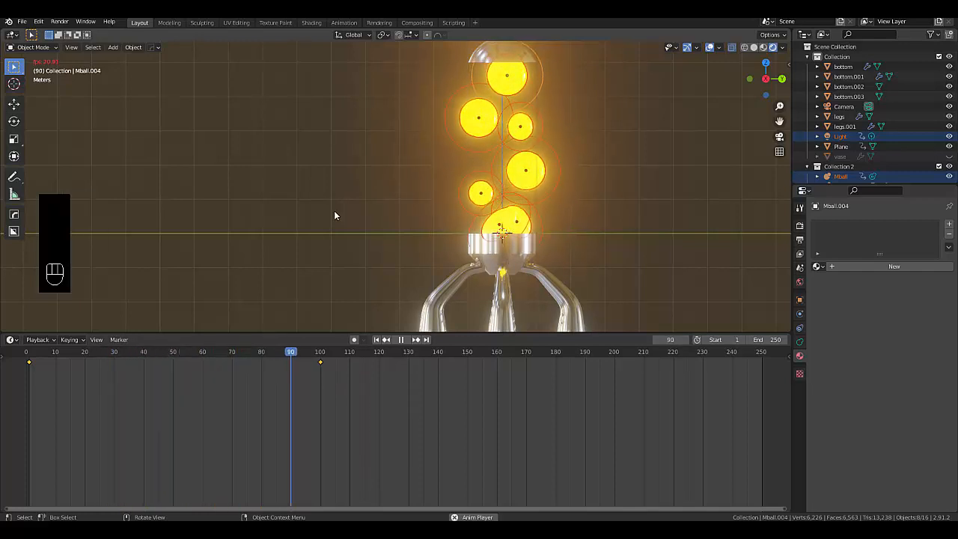
key("space")
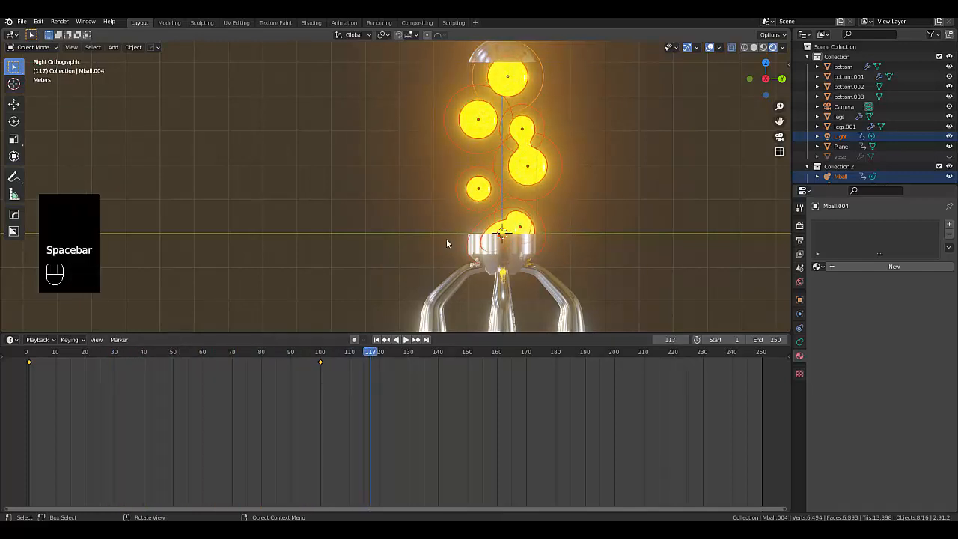
Step: Unhide the glass vase around the blobs and return to frame 100
key("alt+h")
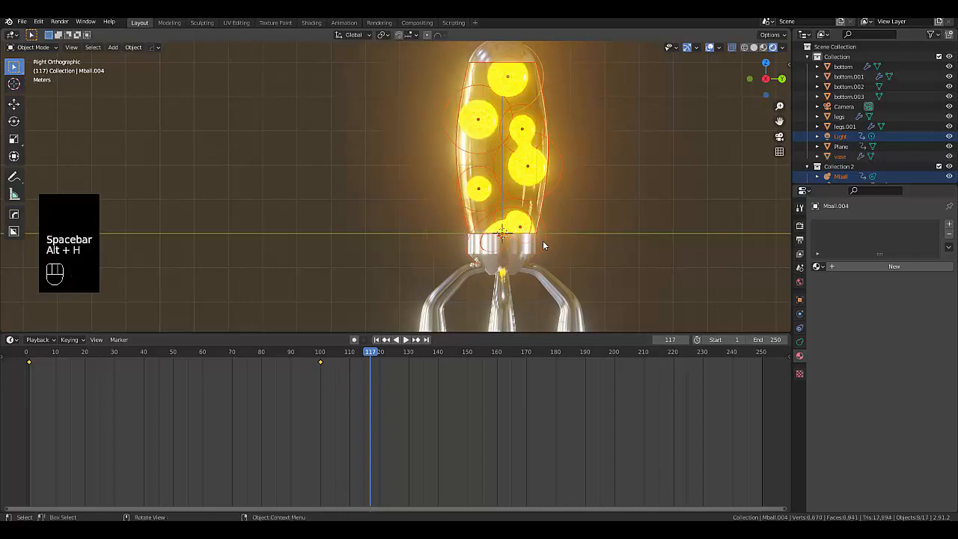
middle_click_drag(587, 139, 731, 157)
scroll(614, 305, "down", 2)
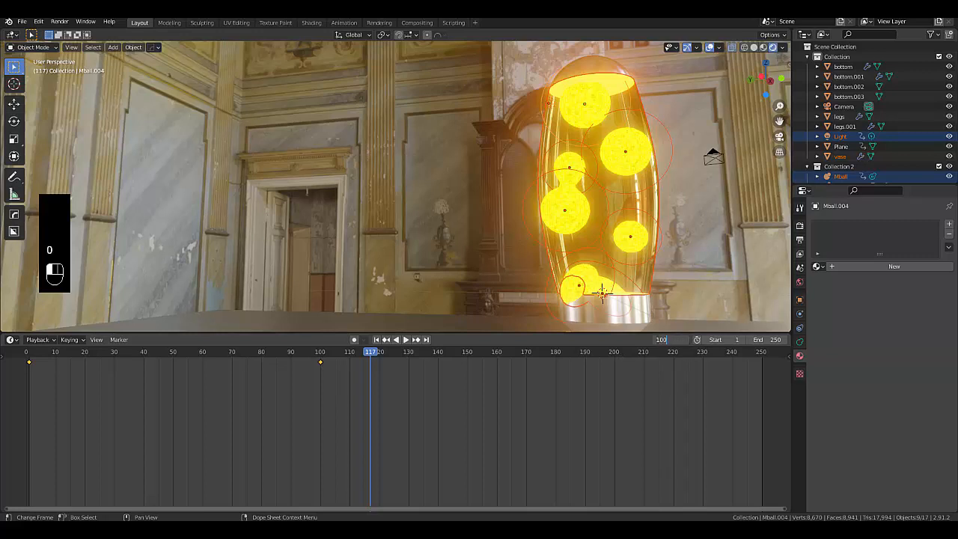
key("Return")
Step: Select the blob Mball.002 beside the base and display the model in solid shading with X-ray off
scroll(533, 312, "up", 3)
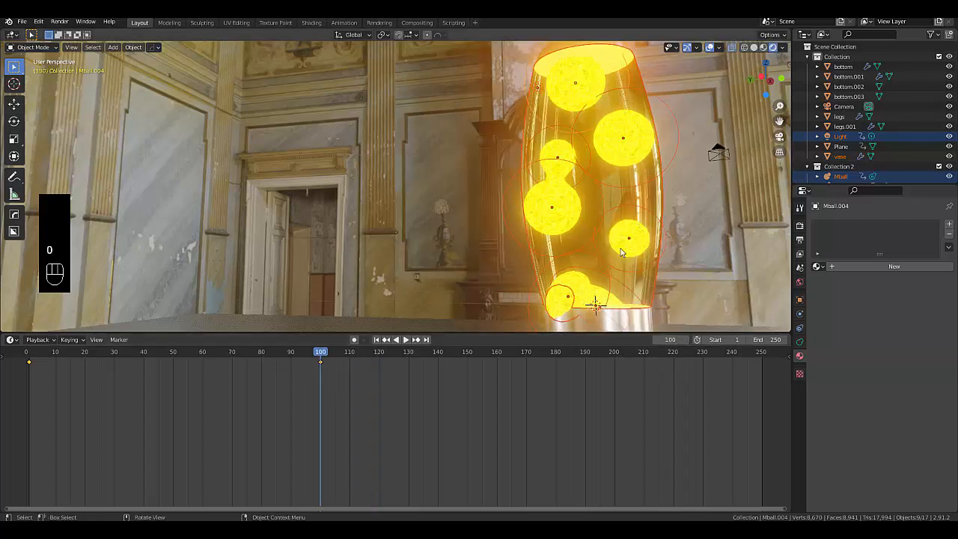
left_click(510, 311)
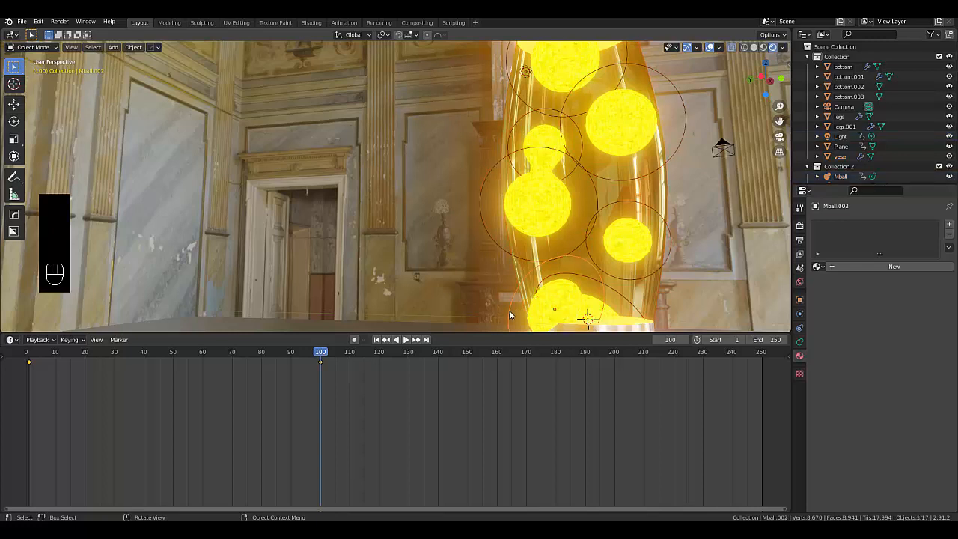
scroll(509, 310, "down", 3)
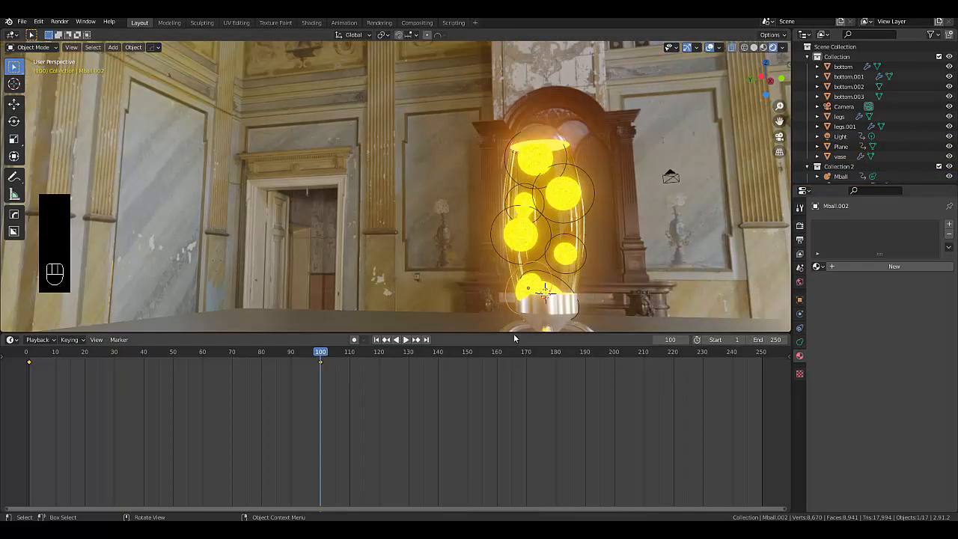
left_click(754, 47)
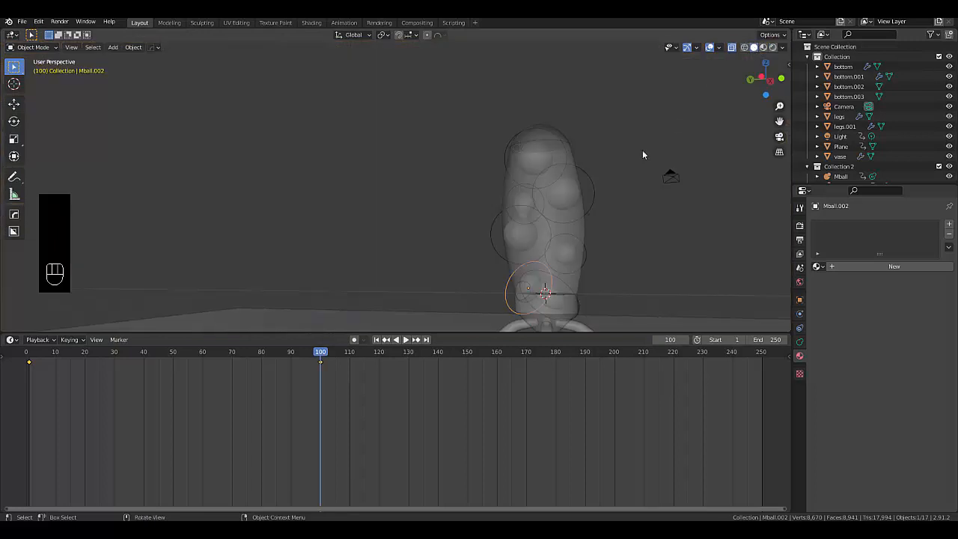
scroll(545, 309, "up", 2)
scroll(545, 309, "up", 1)
left_click(732, 47)
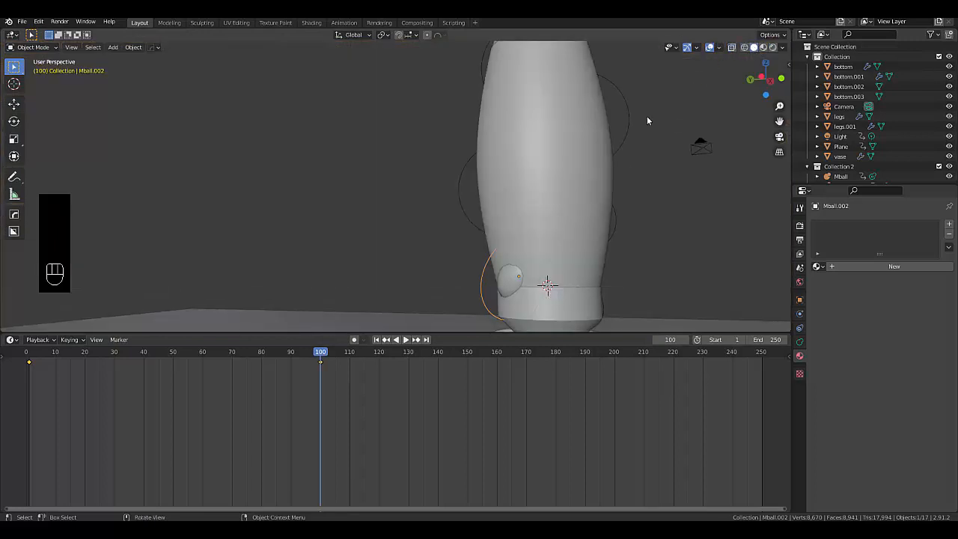
Step: Move the blob Mball.002 inward until its surface no longer pokes through the vase near the base
scroll(697, 491, "up", 1)
scroll(527, 300, "up", 1)
scroll(528, 300, "up", 1)
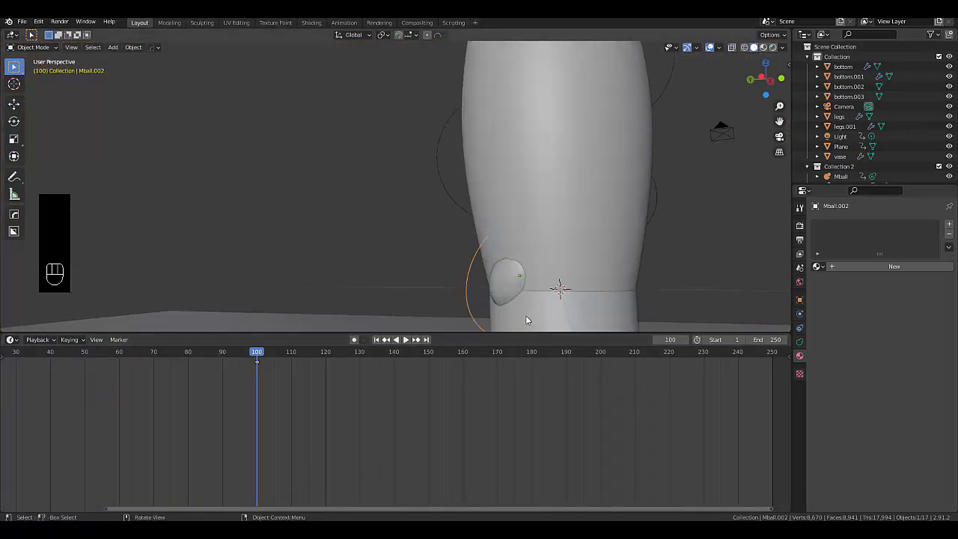
key("g")
left_click(542, 307)
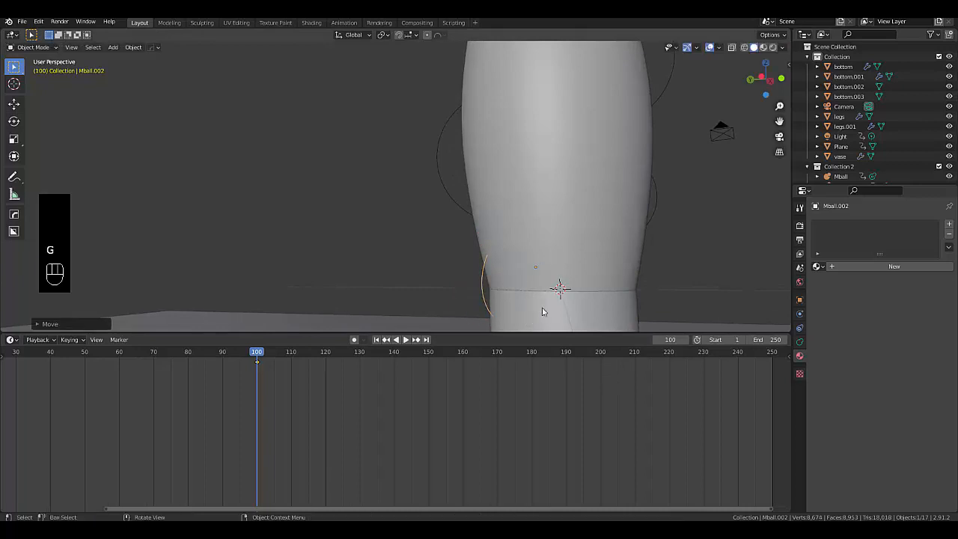
Step: Inspect the lamp from the other side and insert a keyframe for the repositioned blob Mball.002 at frame 100
scroll(491, 190, "down", 3)
middle_click_drag(492, 190, 300, 210)
scroll(351, 213, "down", 4)
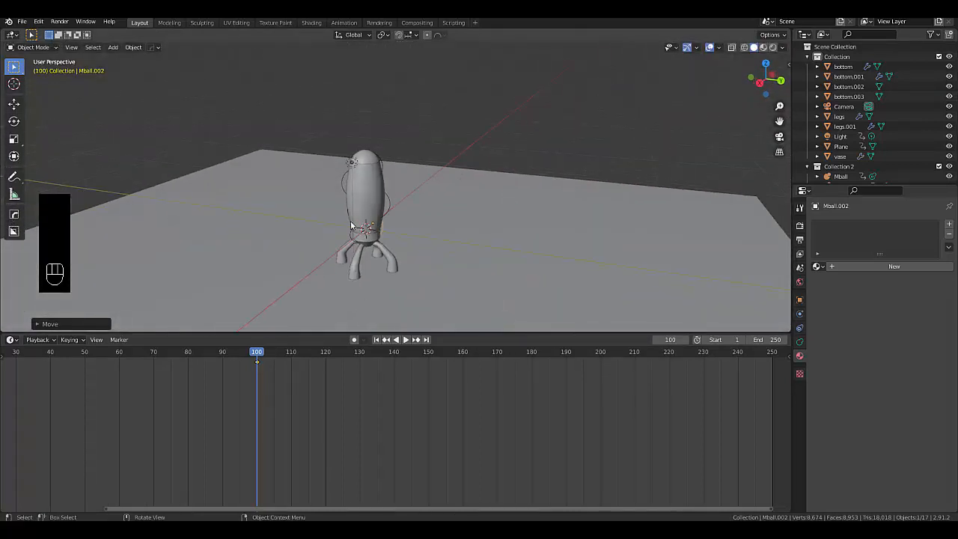
key("i")
left_click(351, 223)
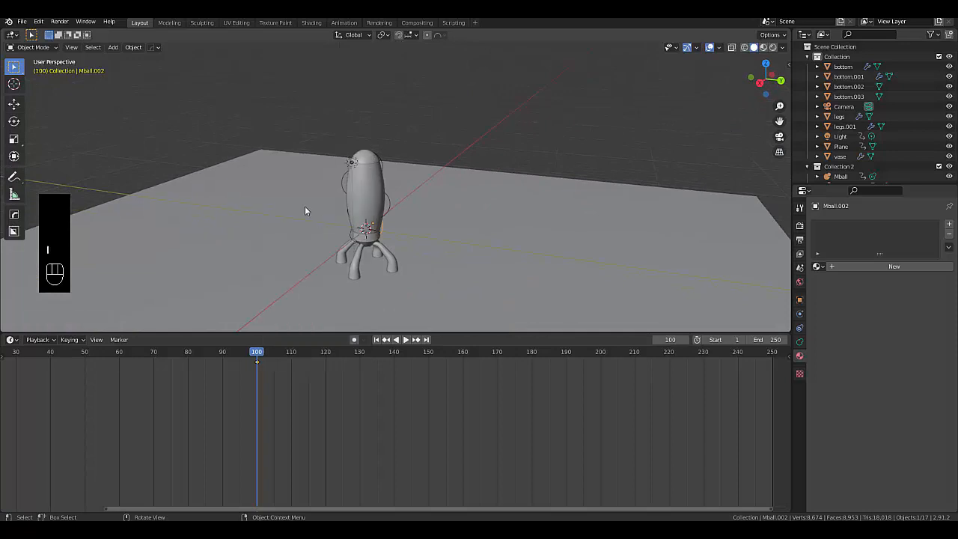
Step: Switch to rendered shading and play the animation from frame 1, examining the blobs inside the glass from another angle
key("KP_Decimal")
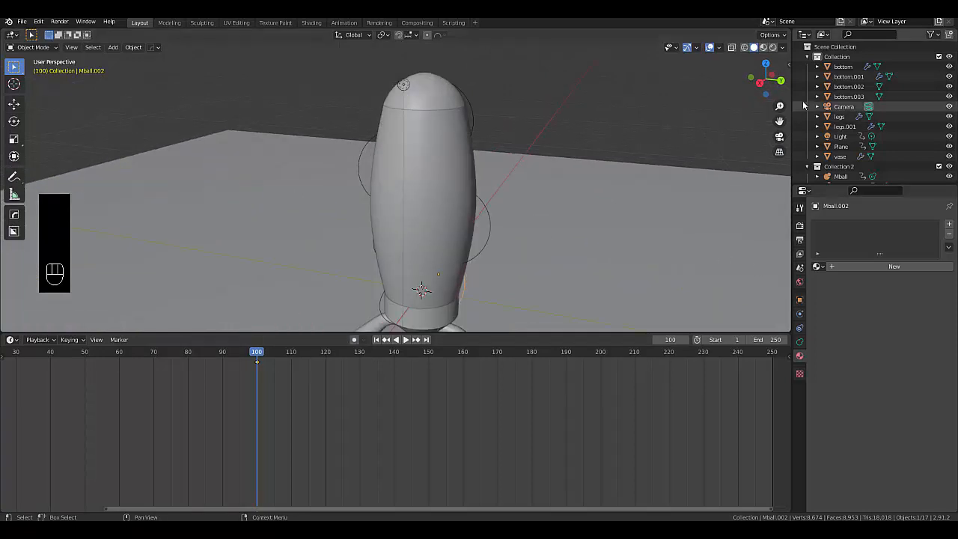
left_click(773, 47)
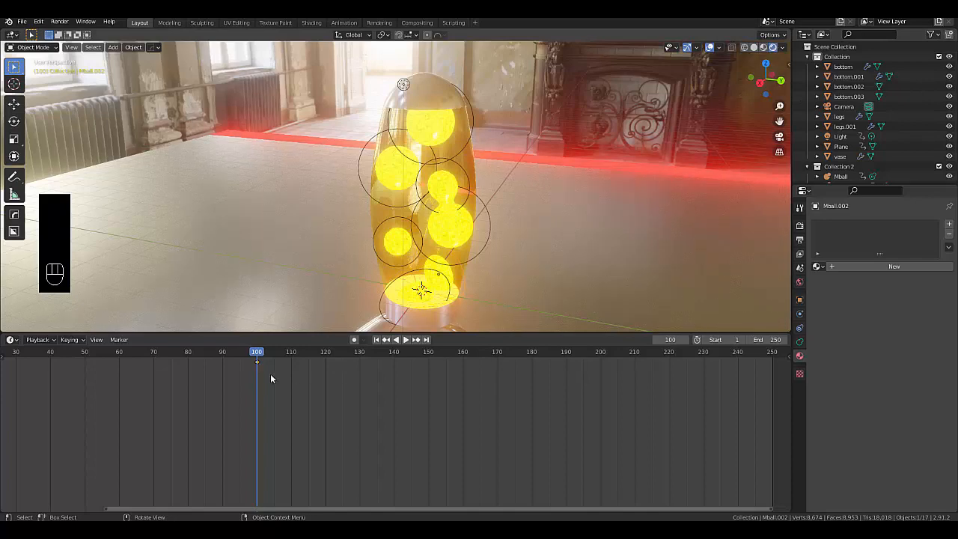
left_click(379, 340)
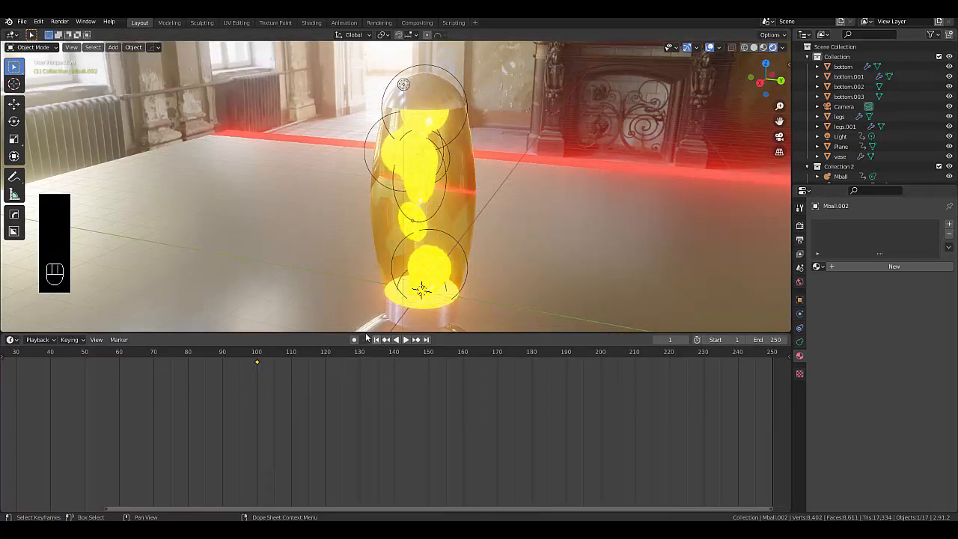
key("space")
middle_click_drag(290, 243, 566, 93)
scroll(547, 186, "up", 3)
scroll(547, 186, "down", 3)
scroll(567, 93, "up", 2)
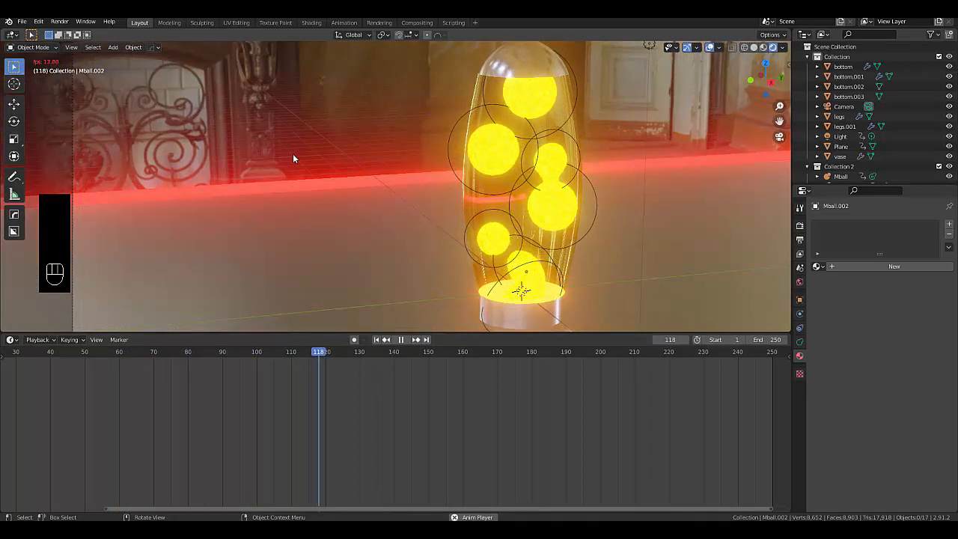
Step: Set the animation's end frame to 100
left_click(774, 338)
type("10")
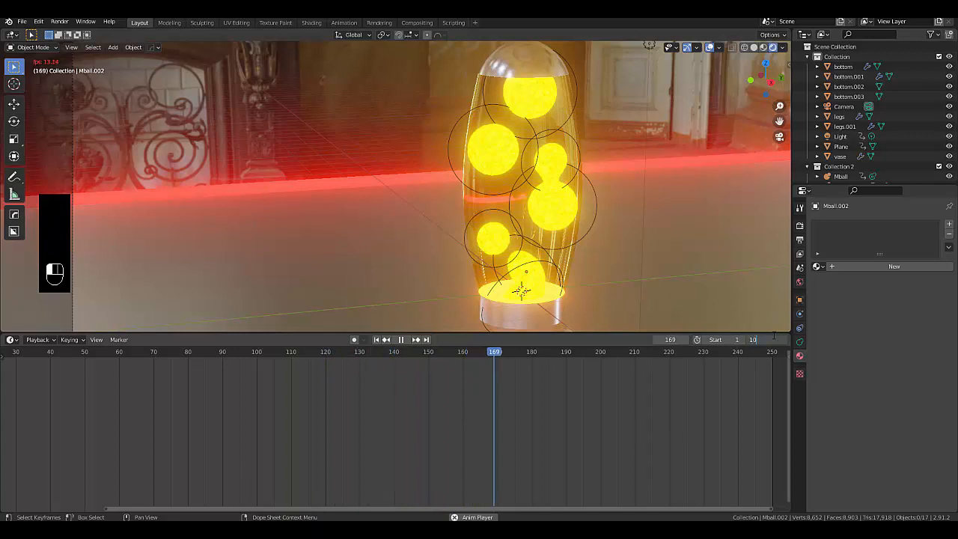
type("0")
key("Return")
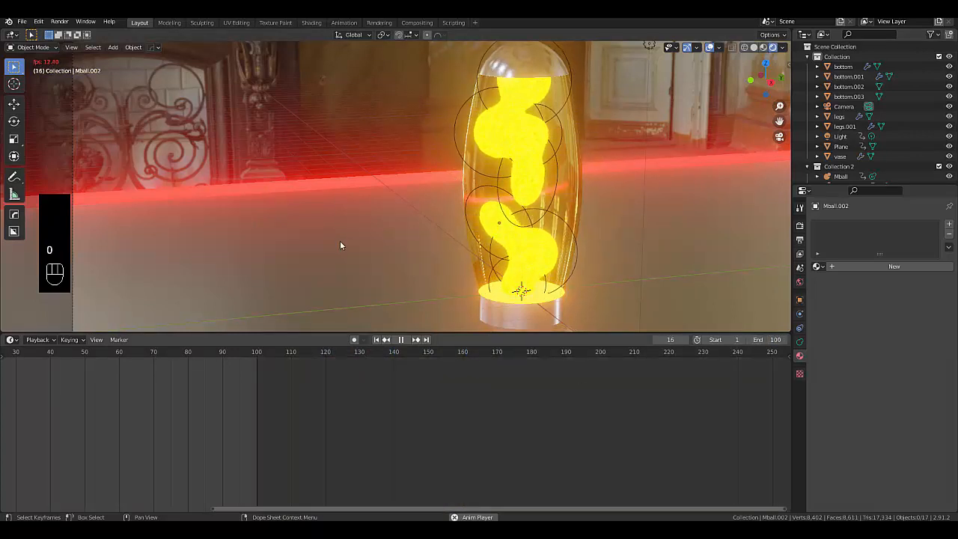